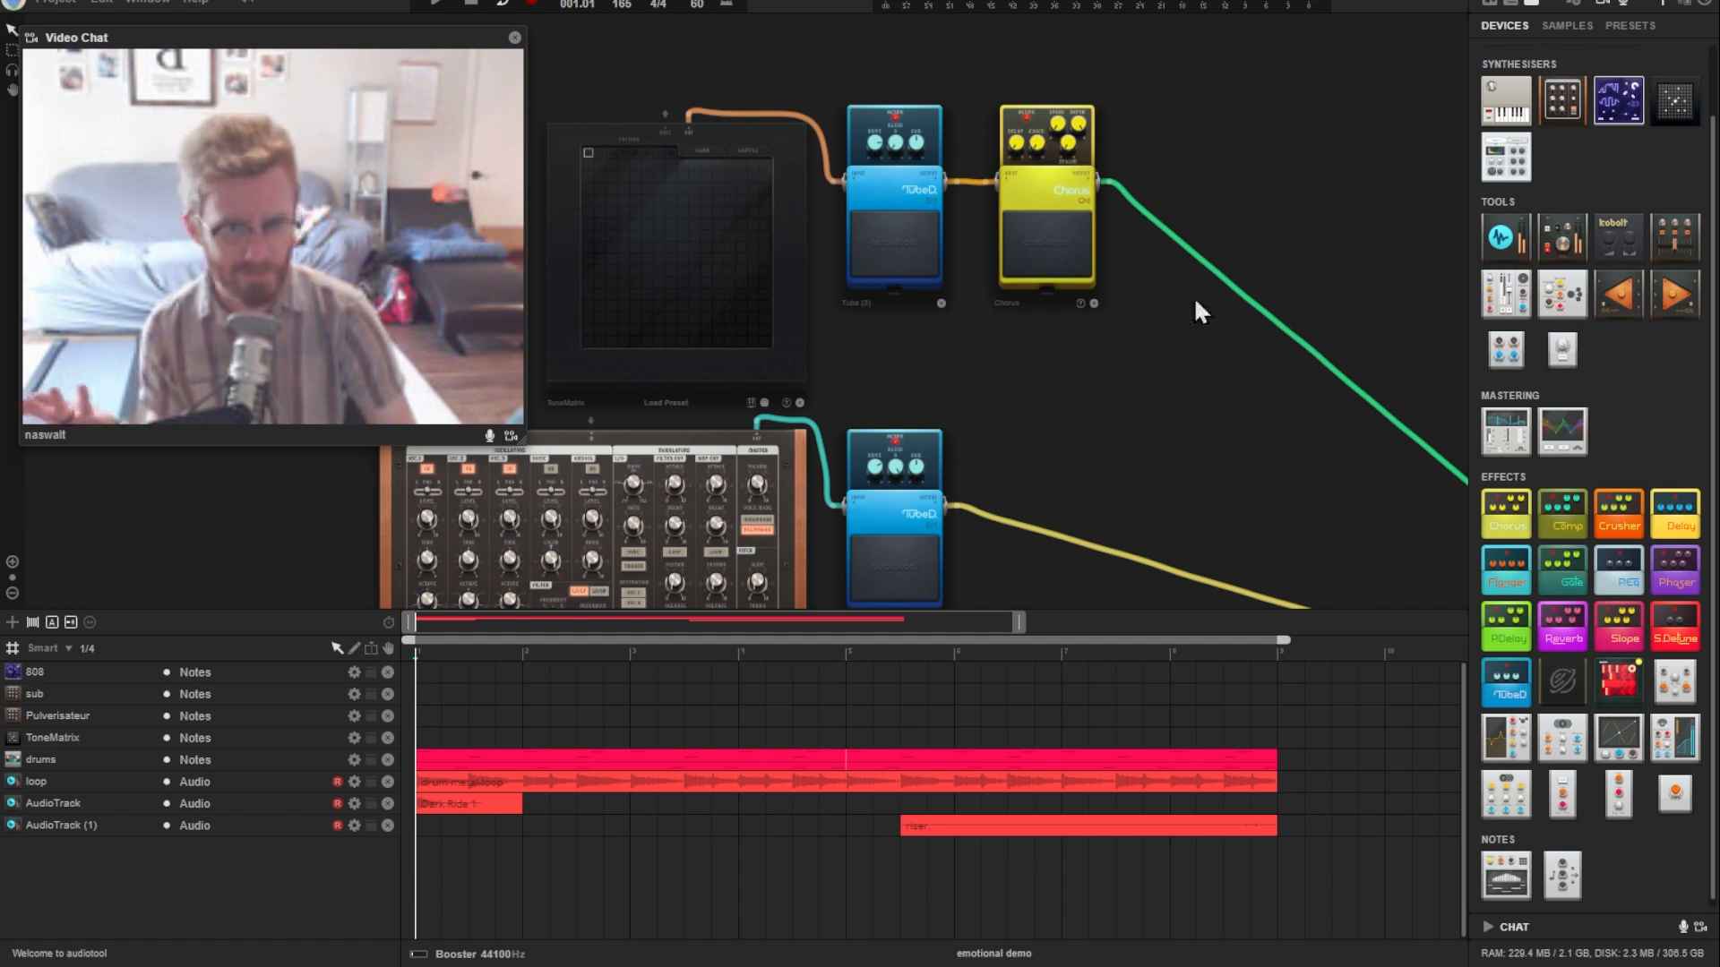
Step: Load the tonematrix preset into the ToneMatrix and clear its note pattern
scroll(1247, 349, "left", 4)
scroll(880, 385, "up", 3)
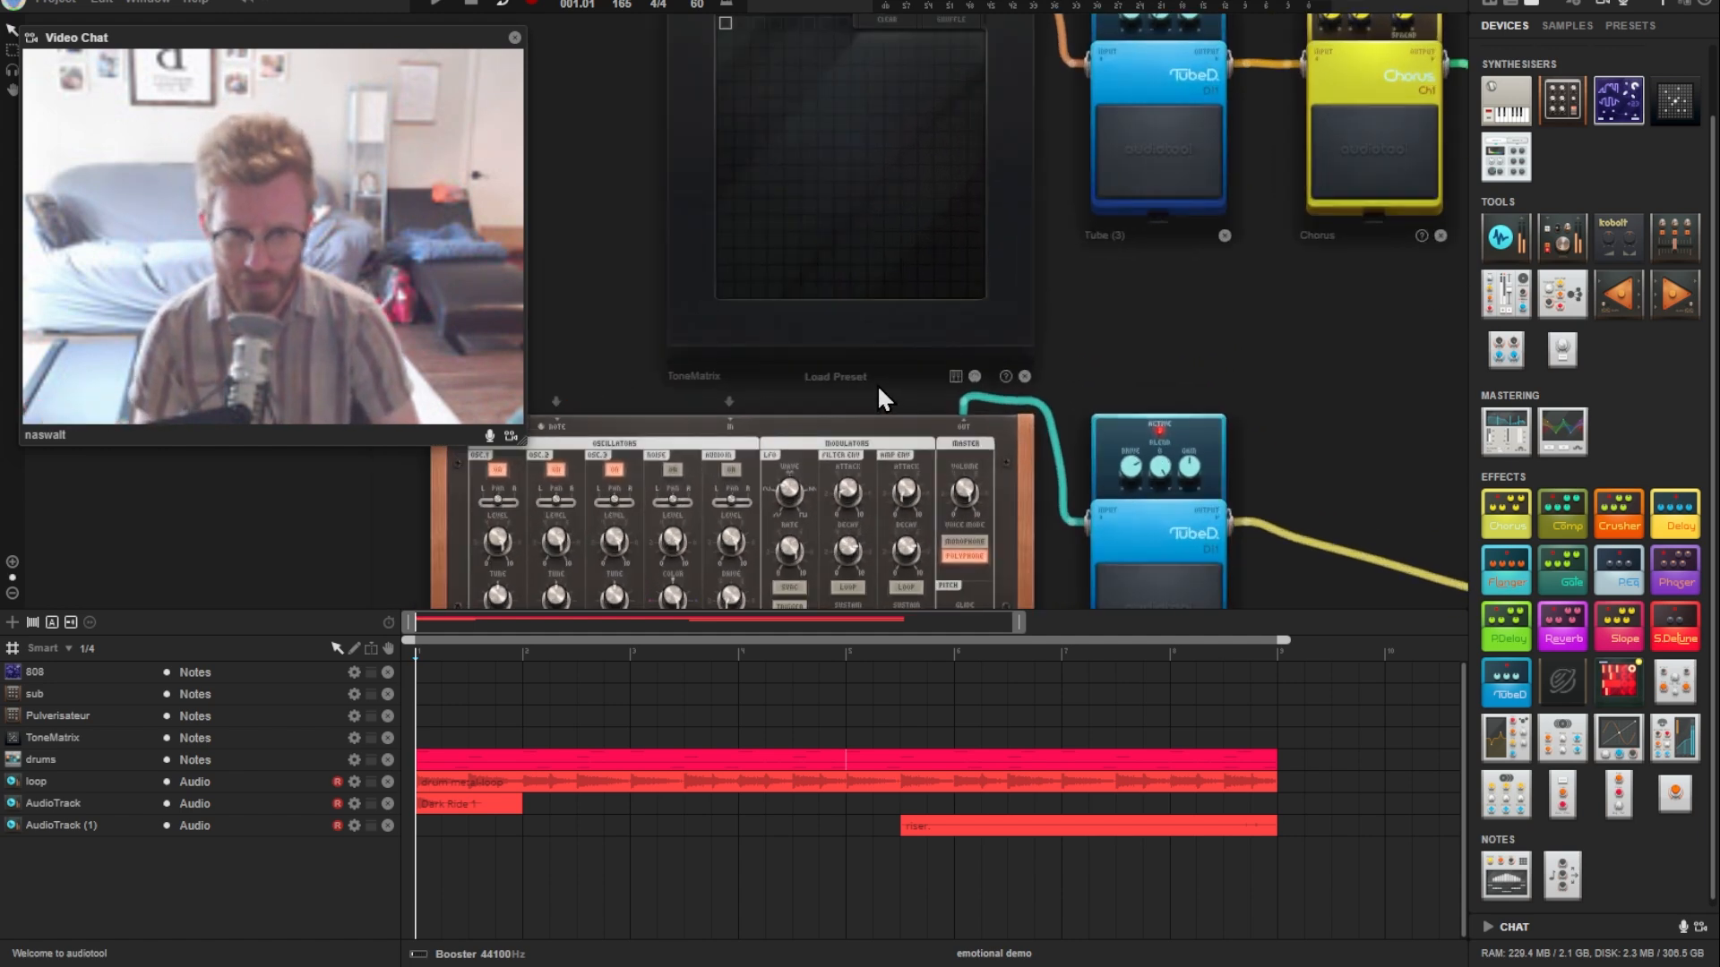
left_click(838, 375)
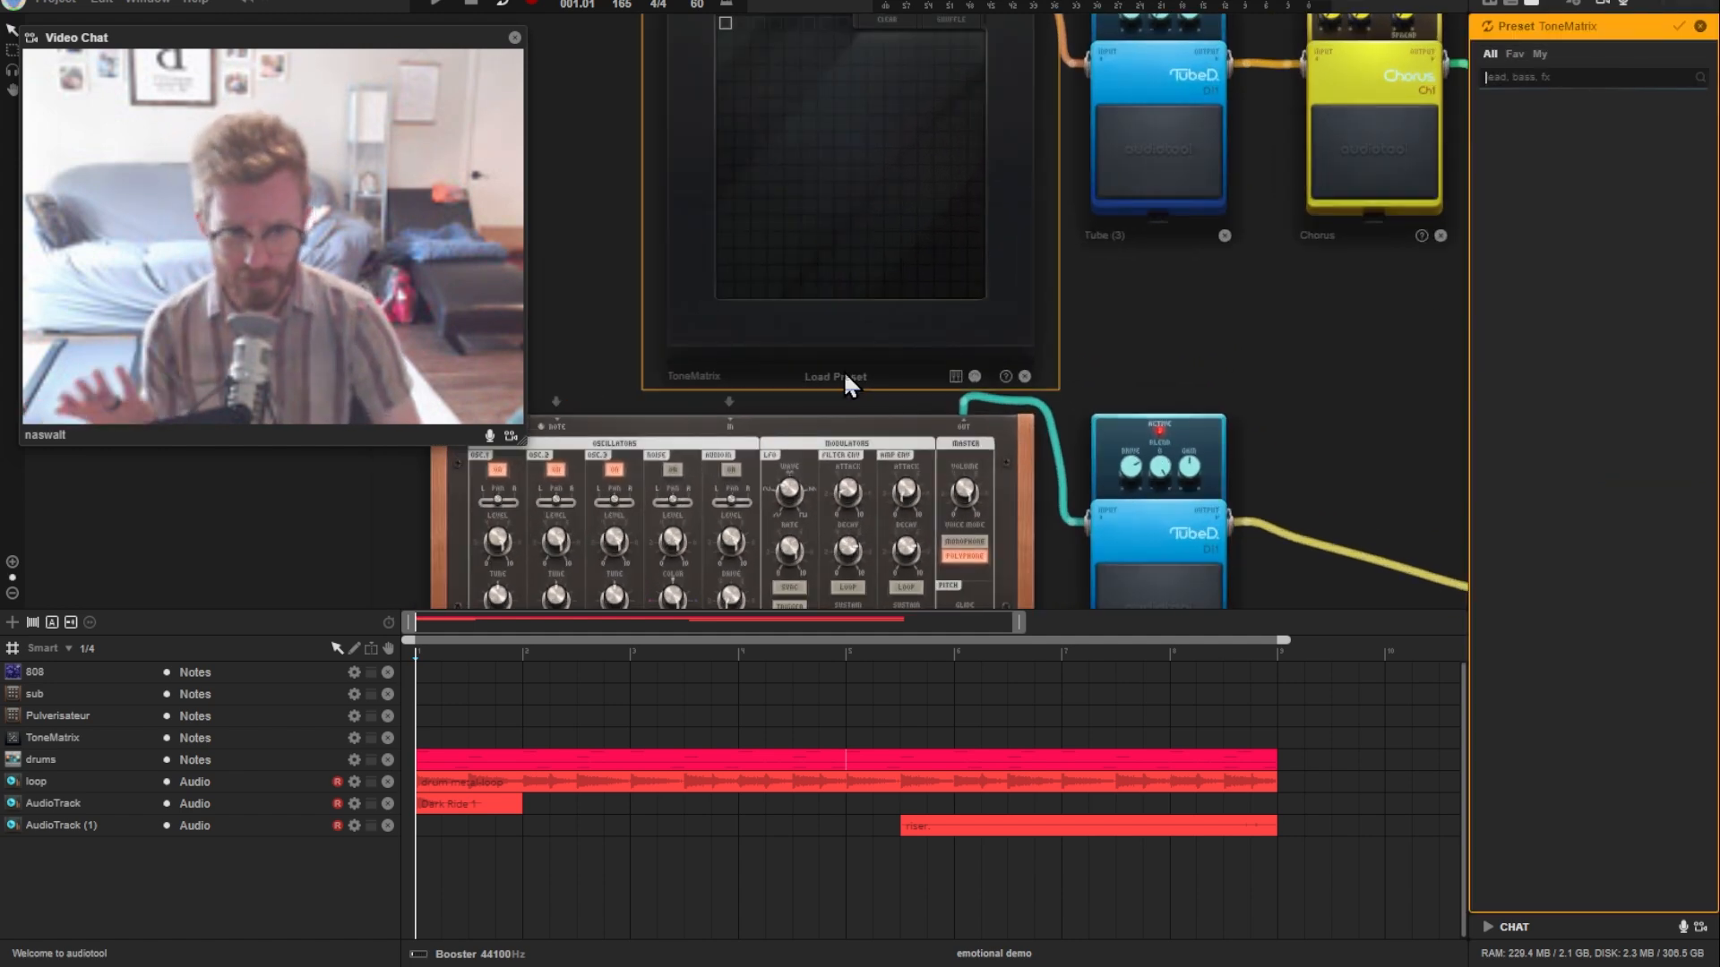
left_click(1700, 27)
left_click_drag(1119, 353, 1101, 379)
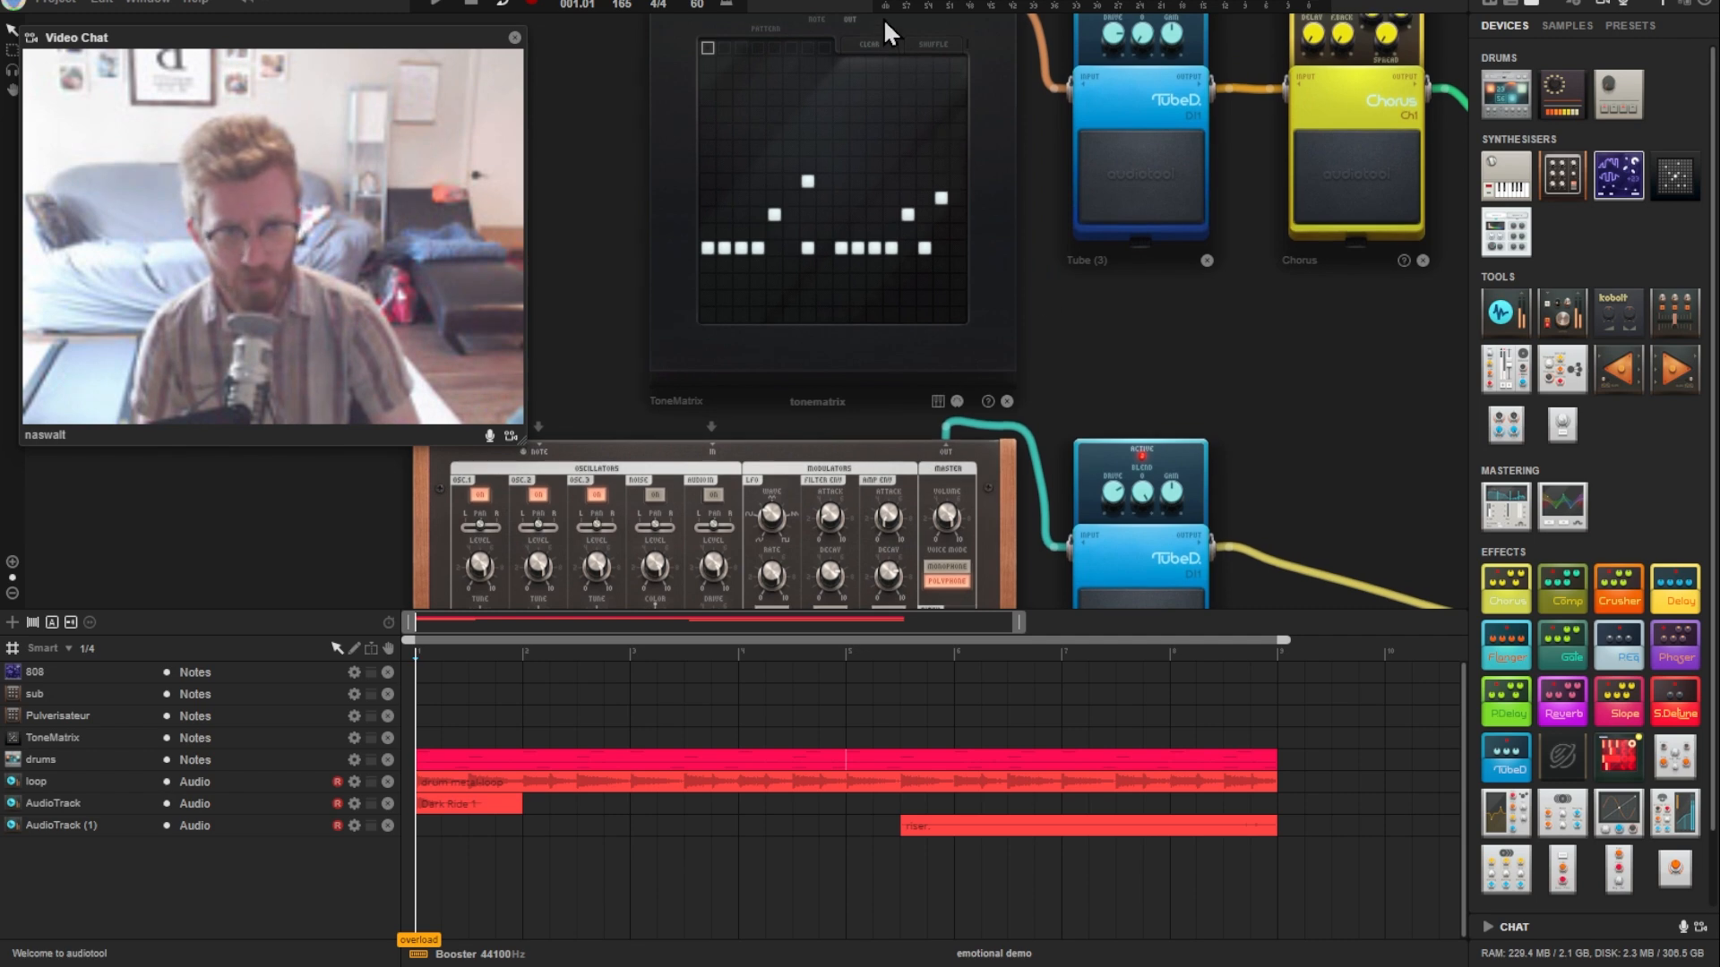
left_click(870, 50)
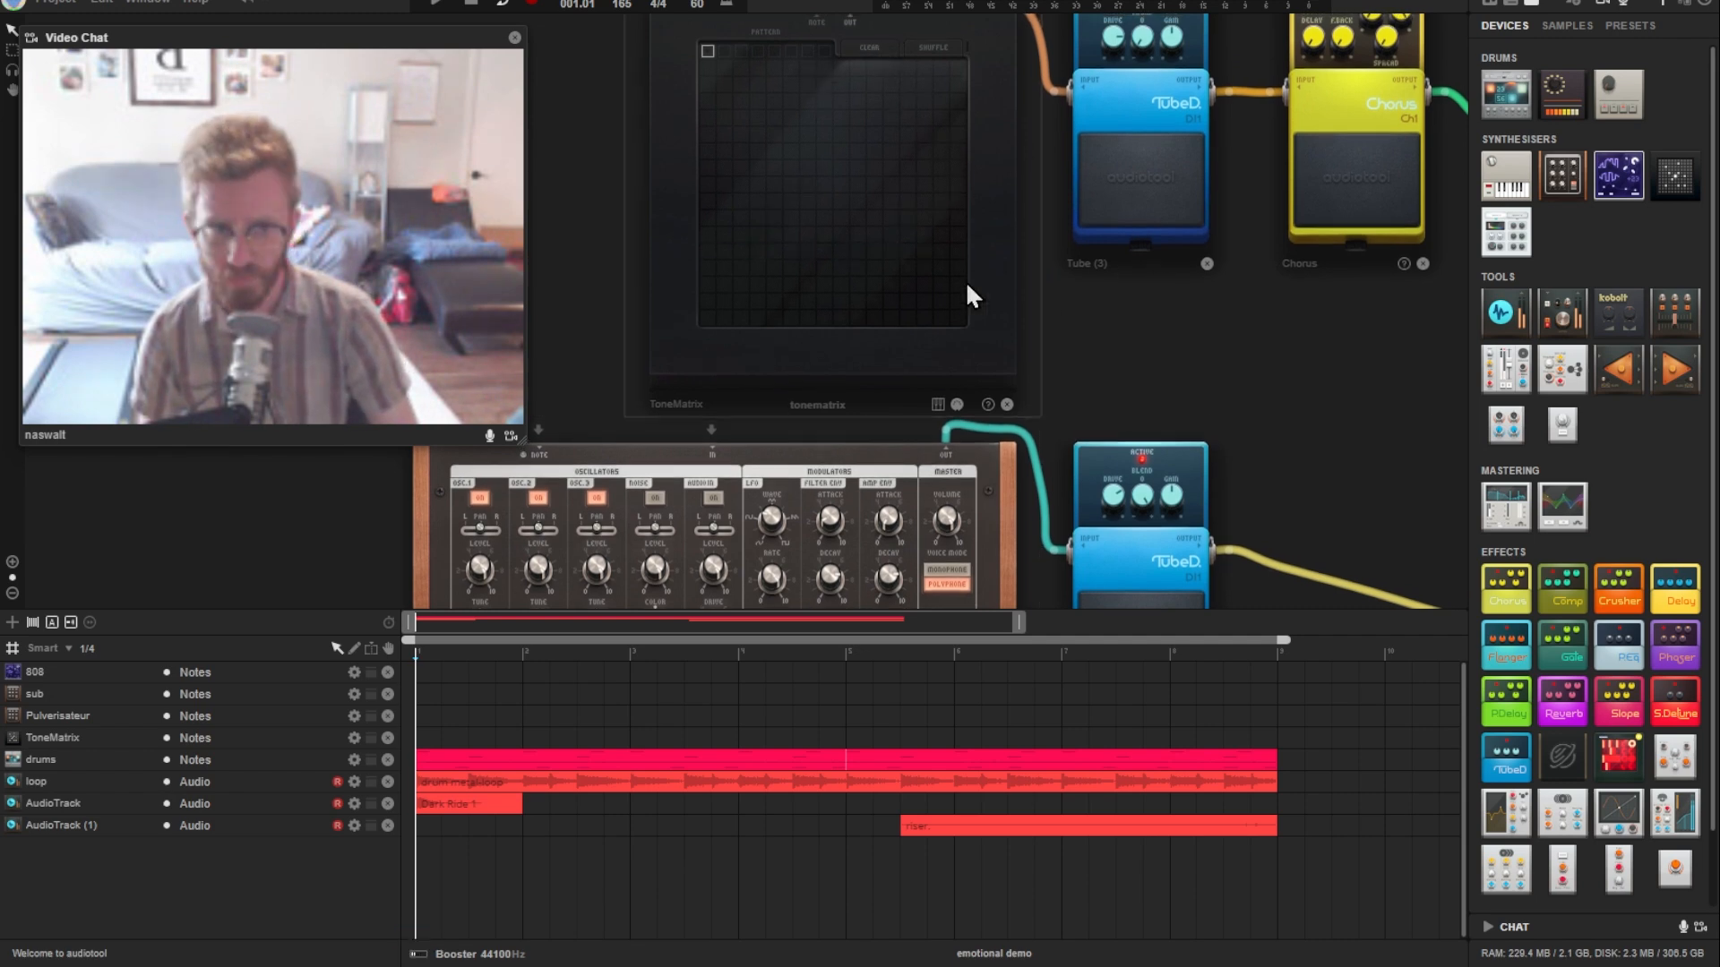
Step: Audition the ToneMatrix and the Pulverisateur with their on-screen keyboards and close the keyboard
left_click(936, 404)
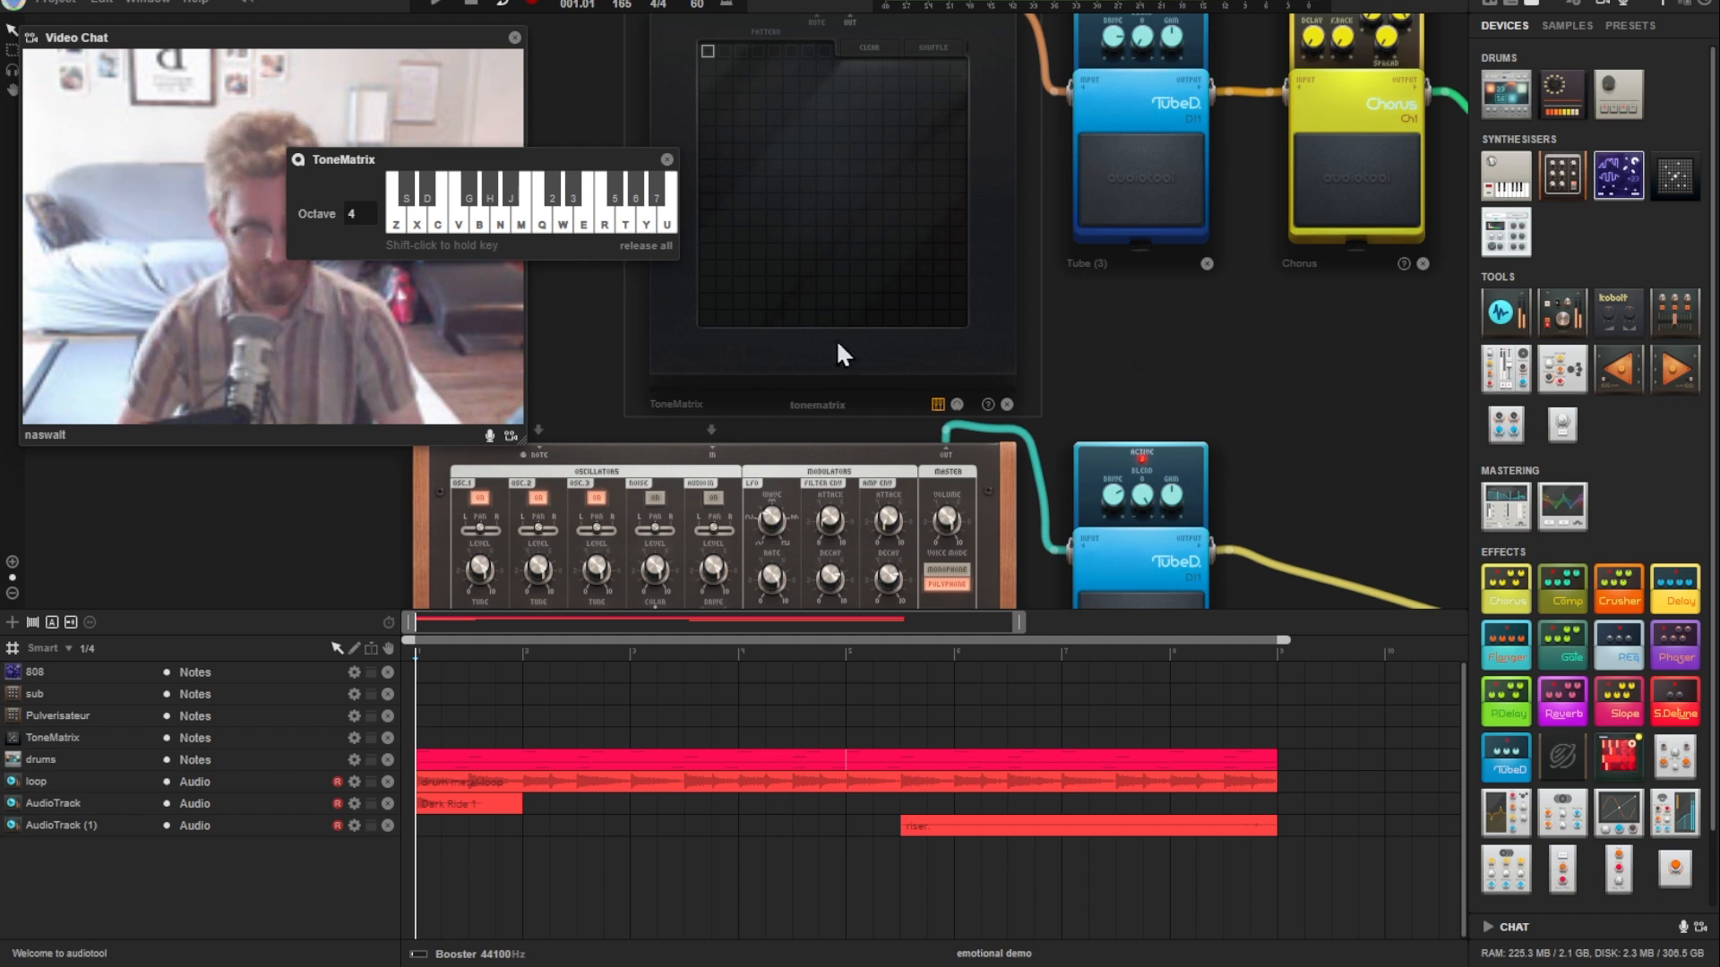
scroll(1411, 370, "down", 3)
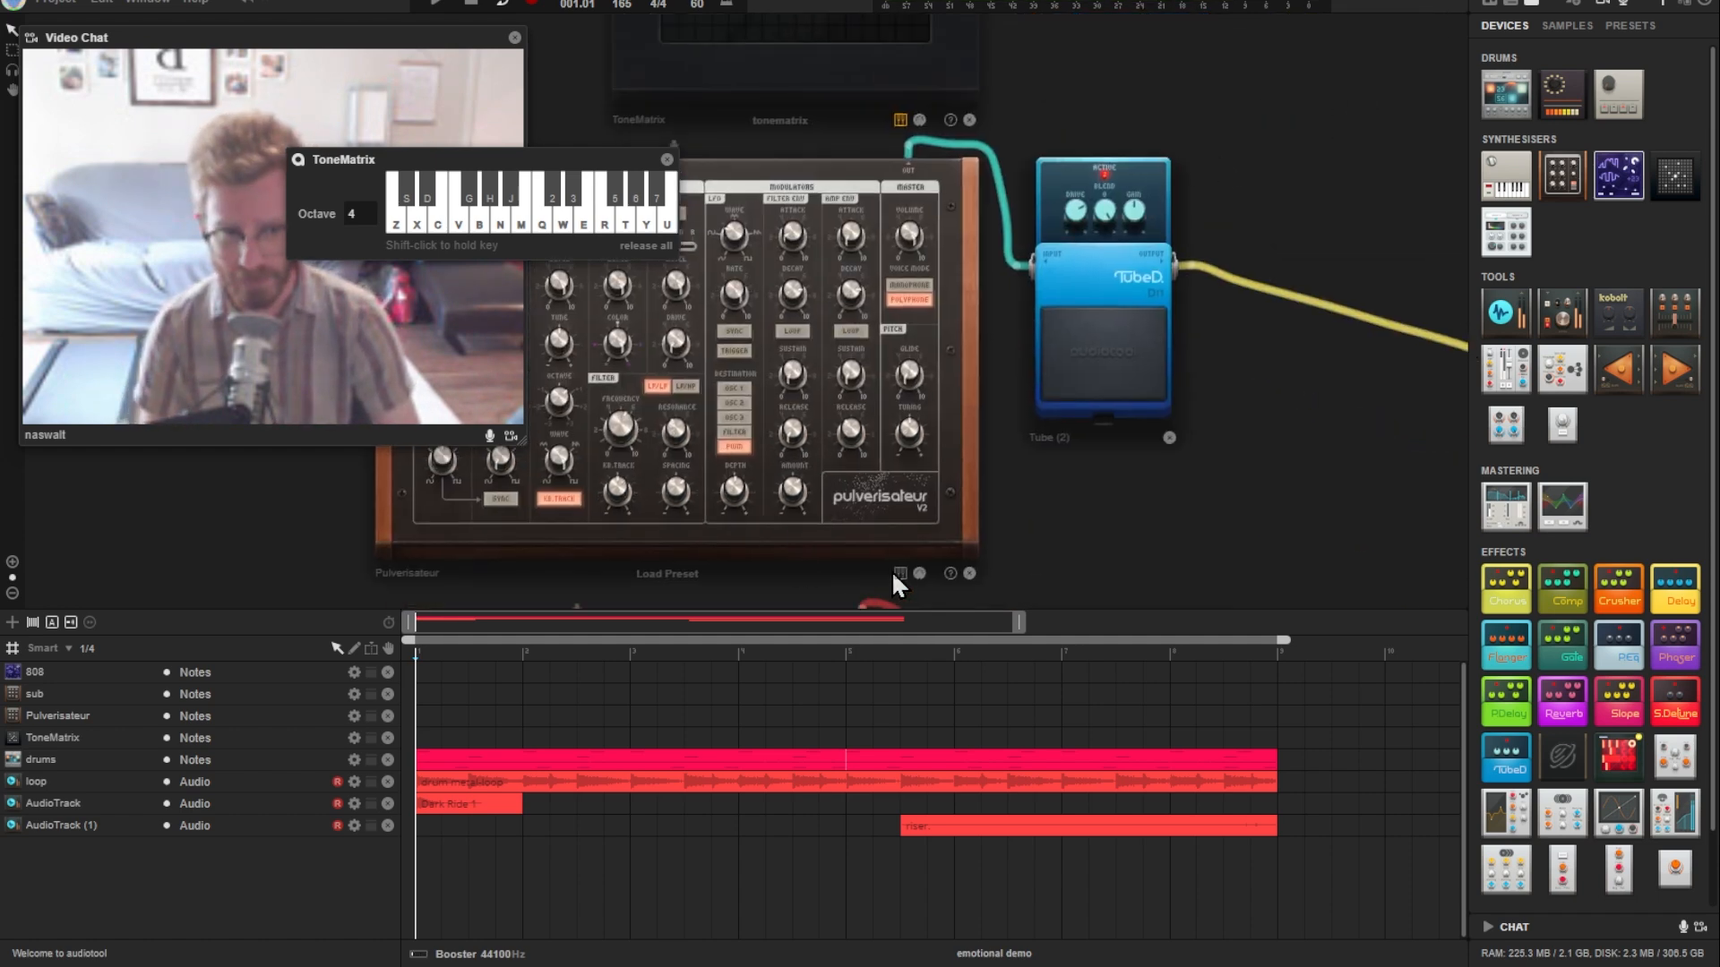
left_click(899, 573)
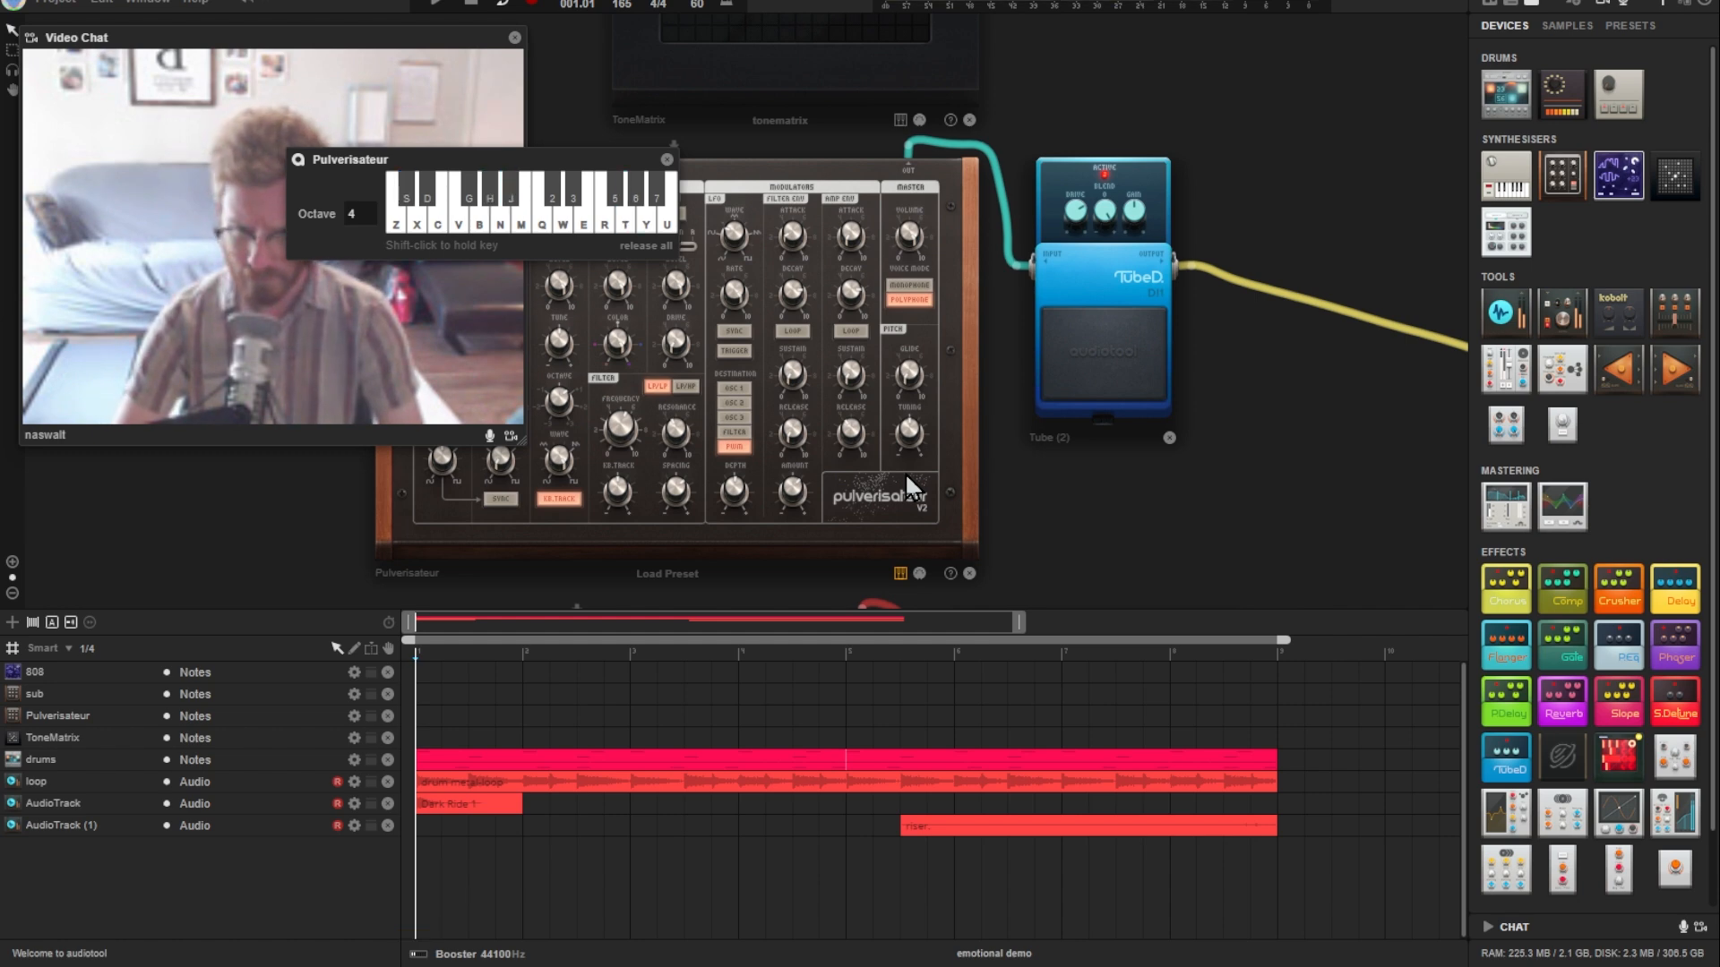
left_click_drag(1107, 447, 1596, 25)
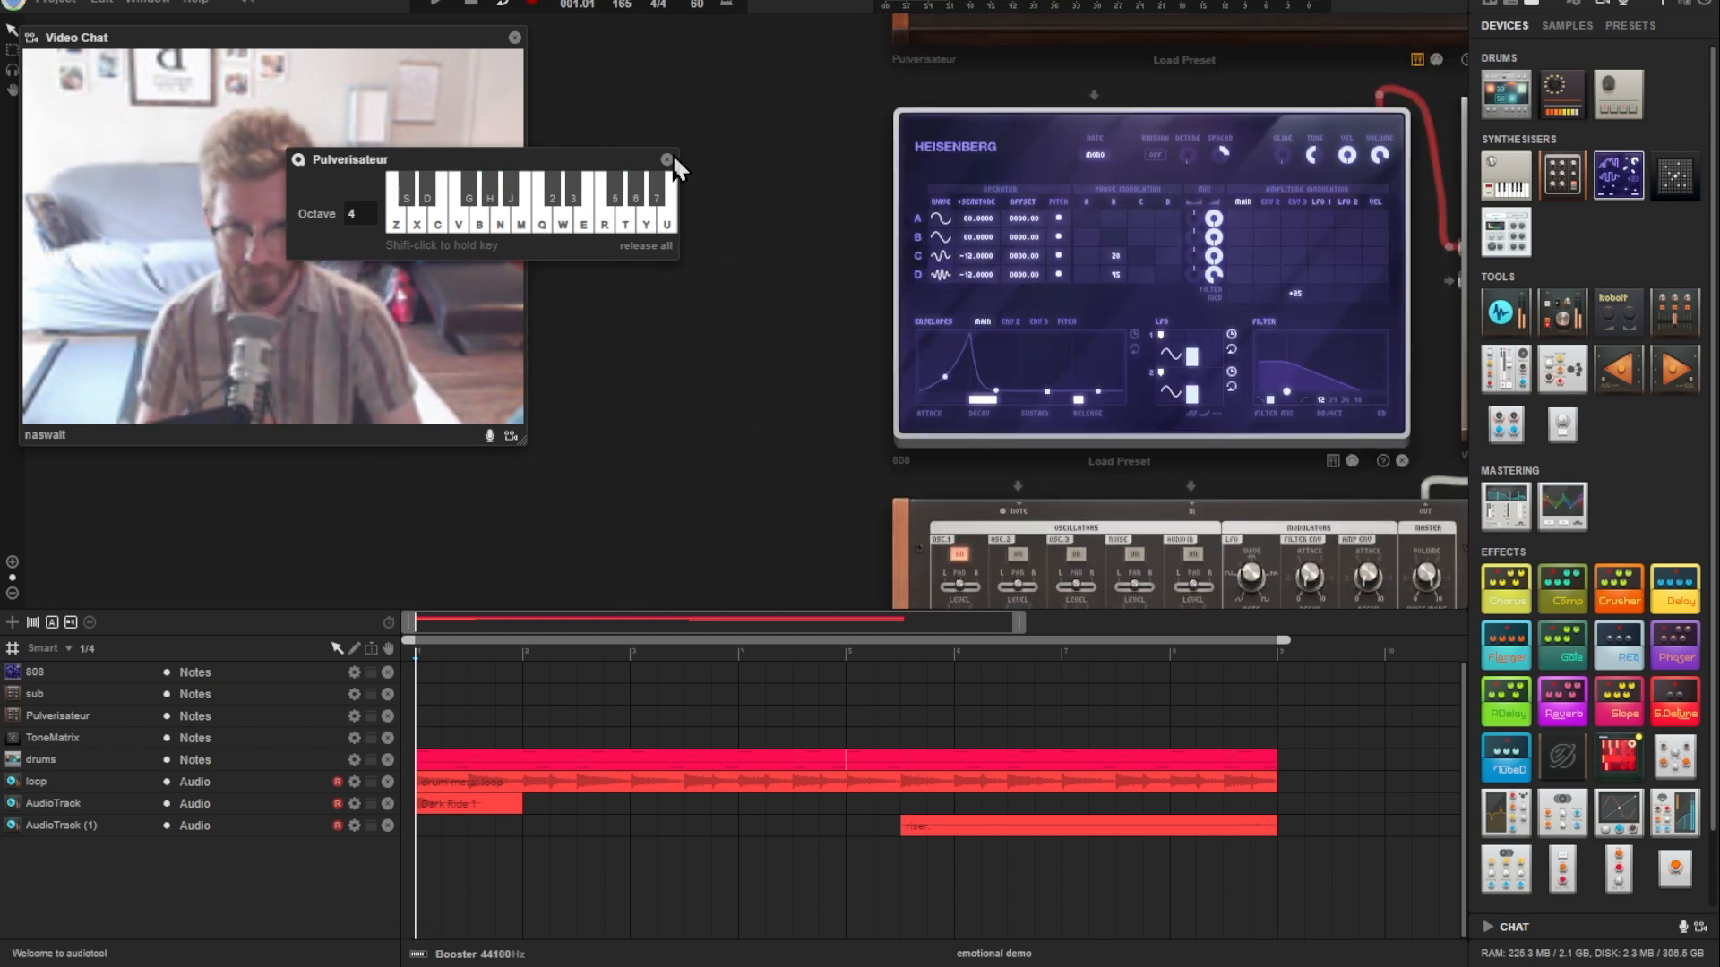
left_click_drag(772, 260, 697, 164)
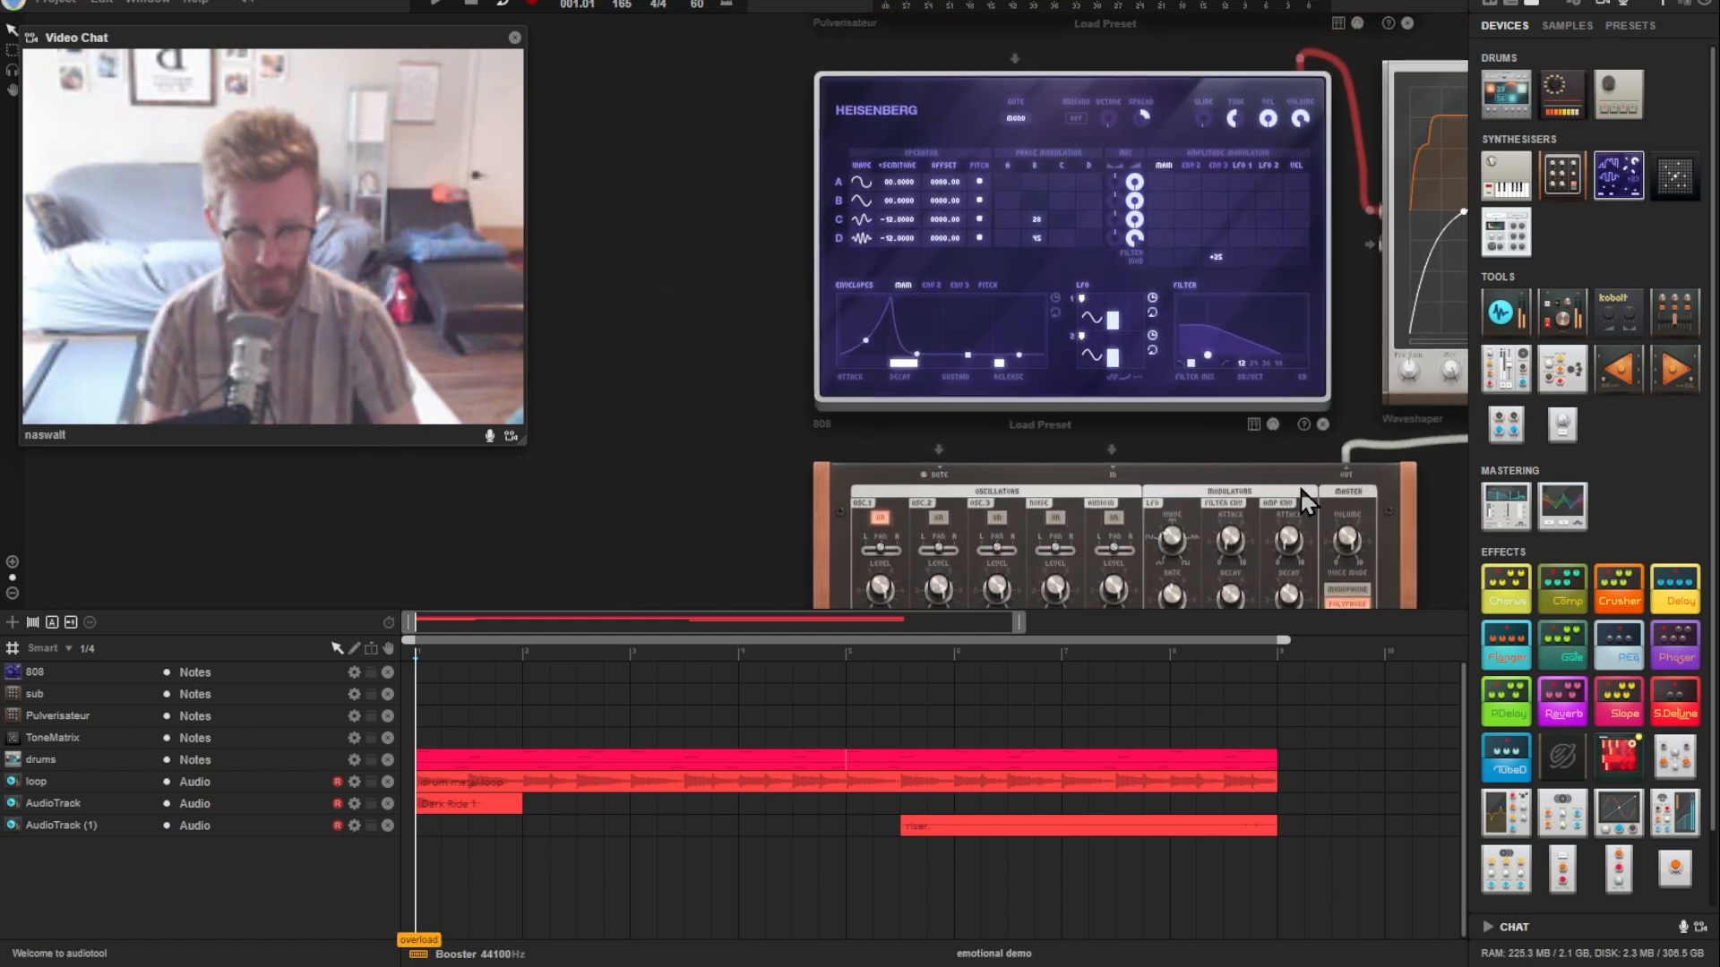
Step: Audition the 808 Heisenberg on its on-screen keyboard, with the octave lowered to 2, and close the keyboard
left_click(1253, 424)
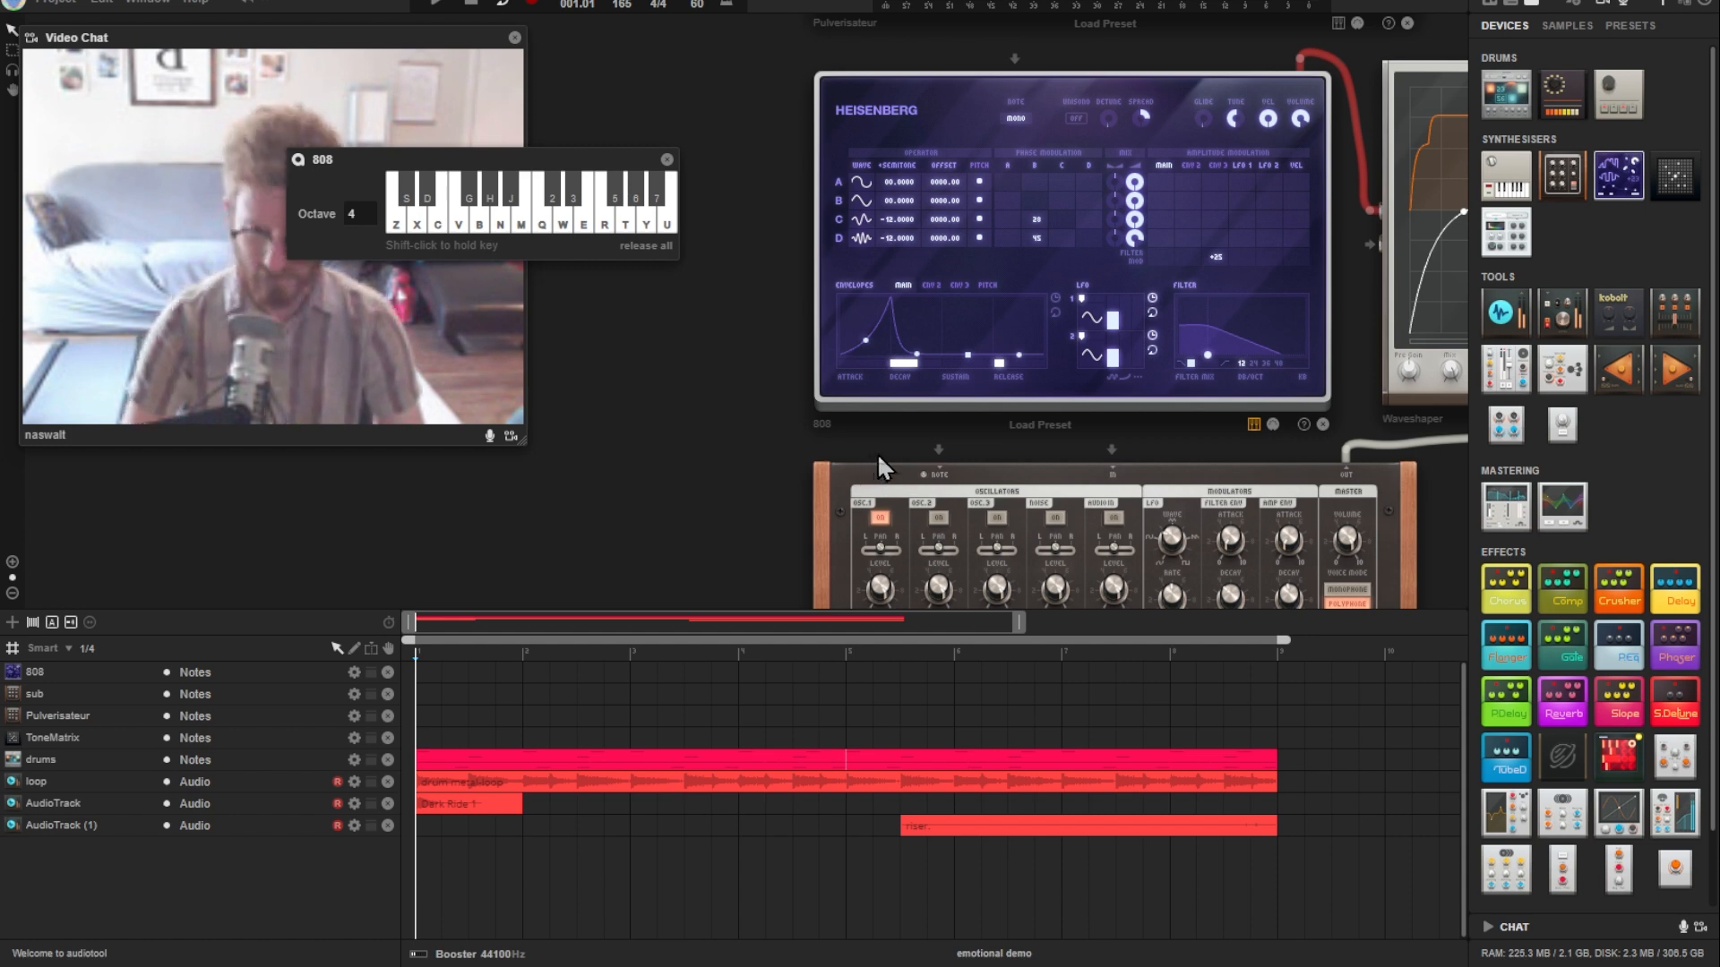
key("u")
key("w")
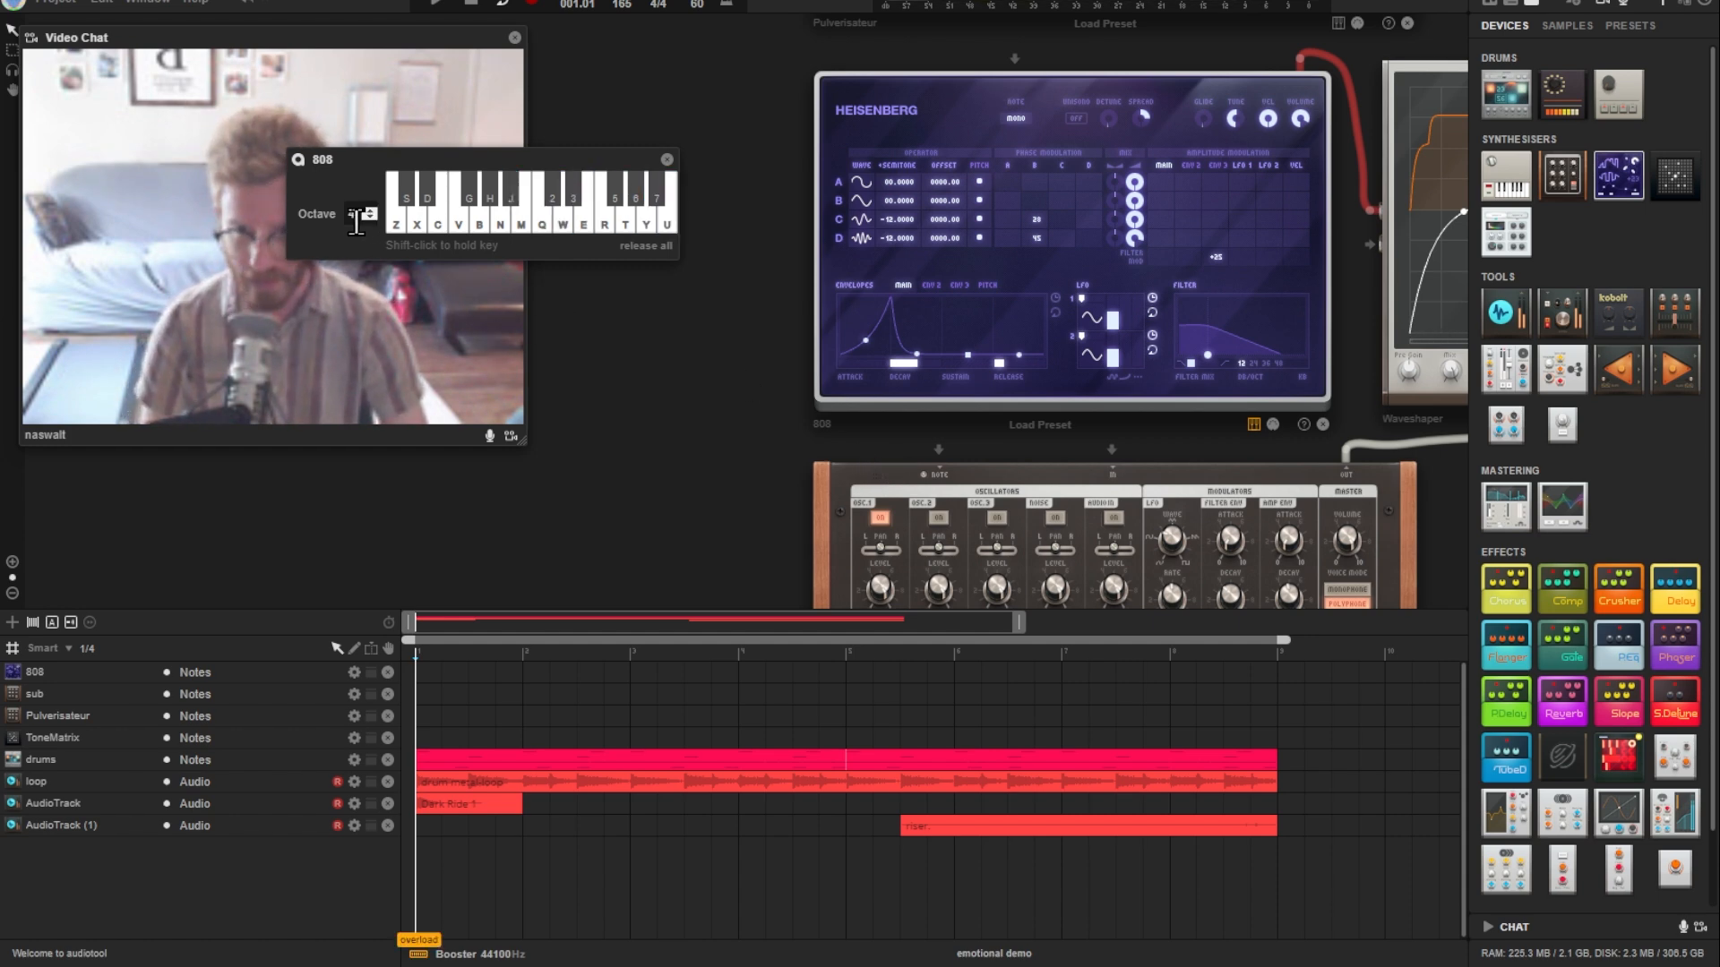
left_click(368, 219)
left_click(368, 219)
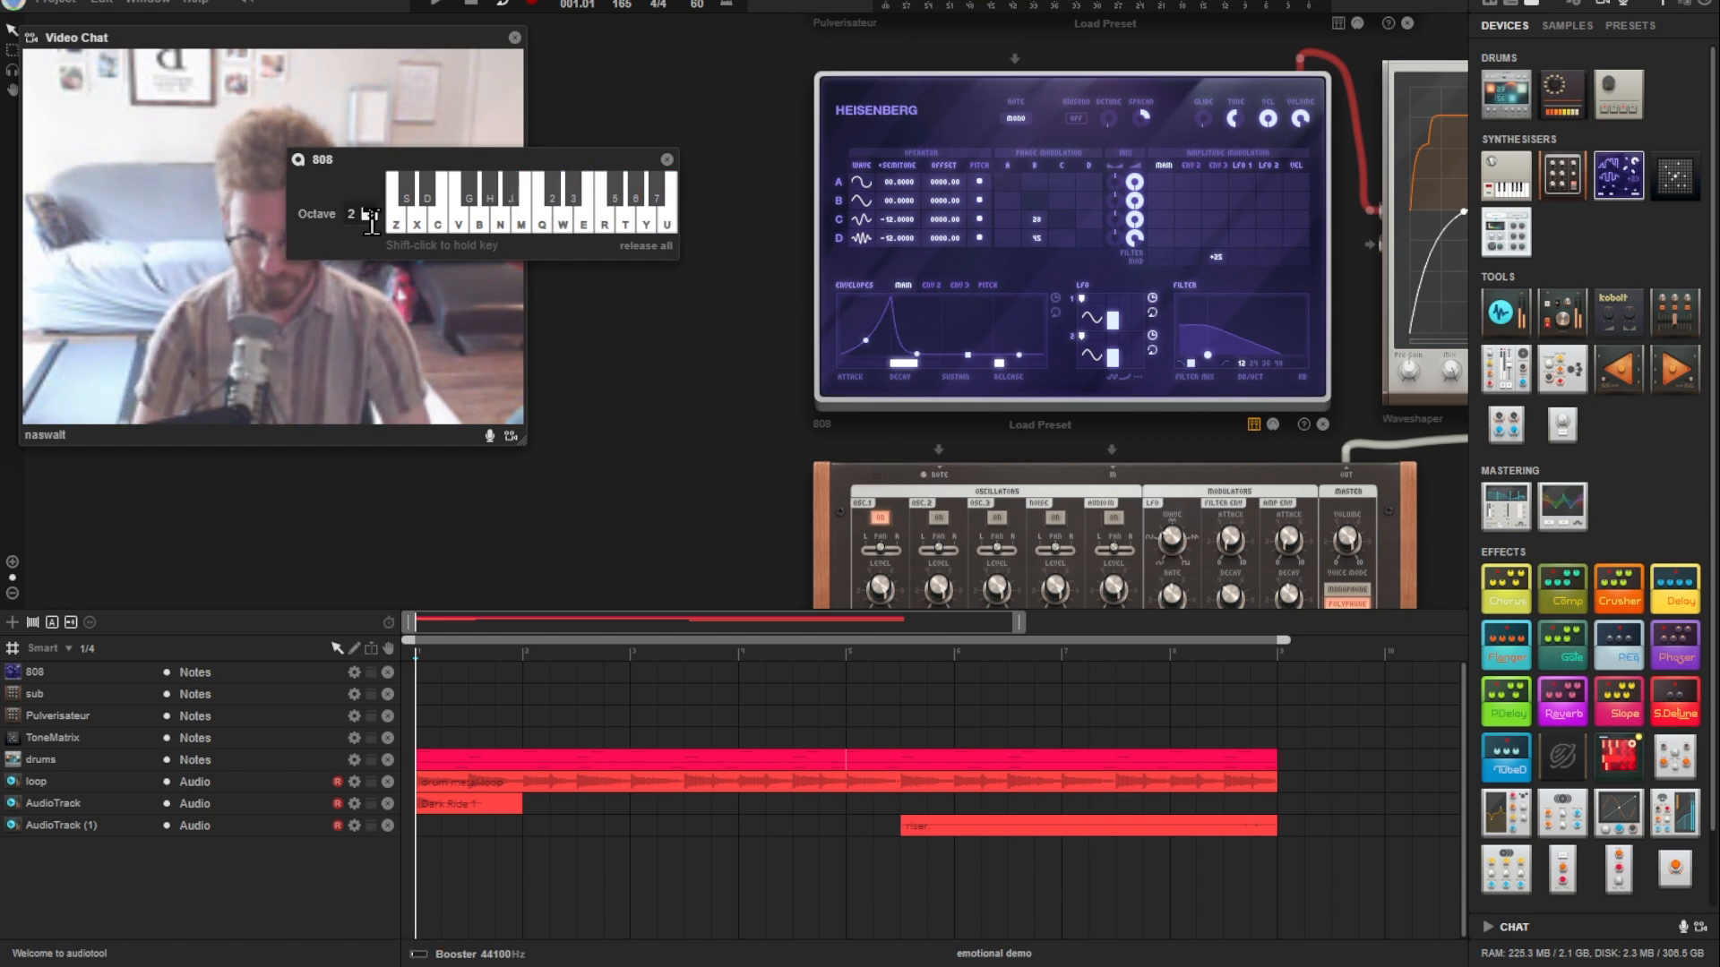
key("y")
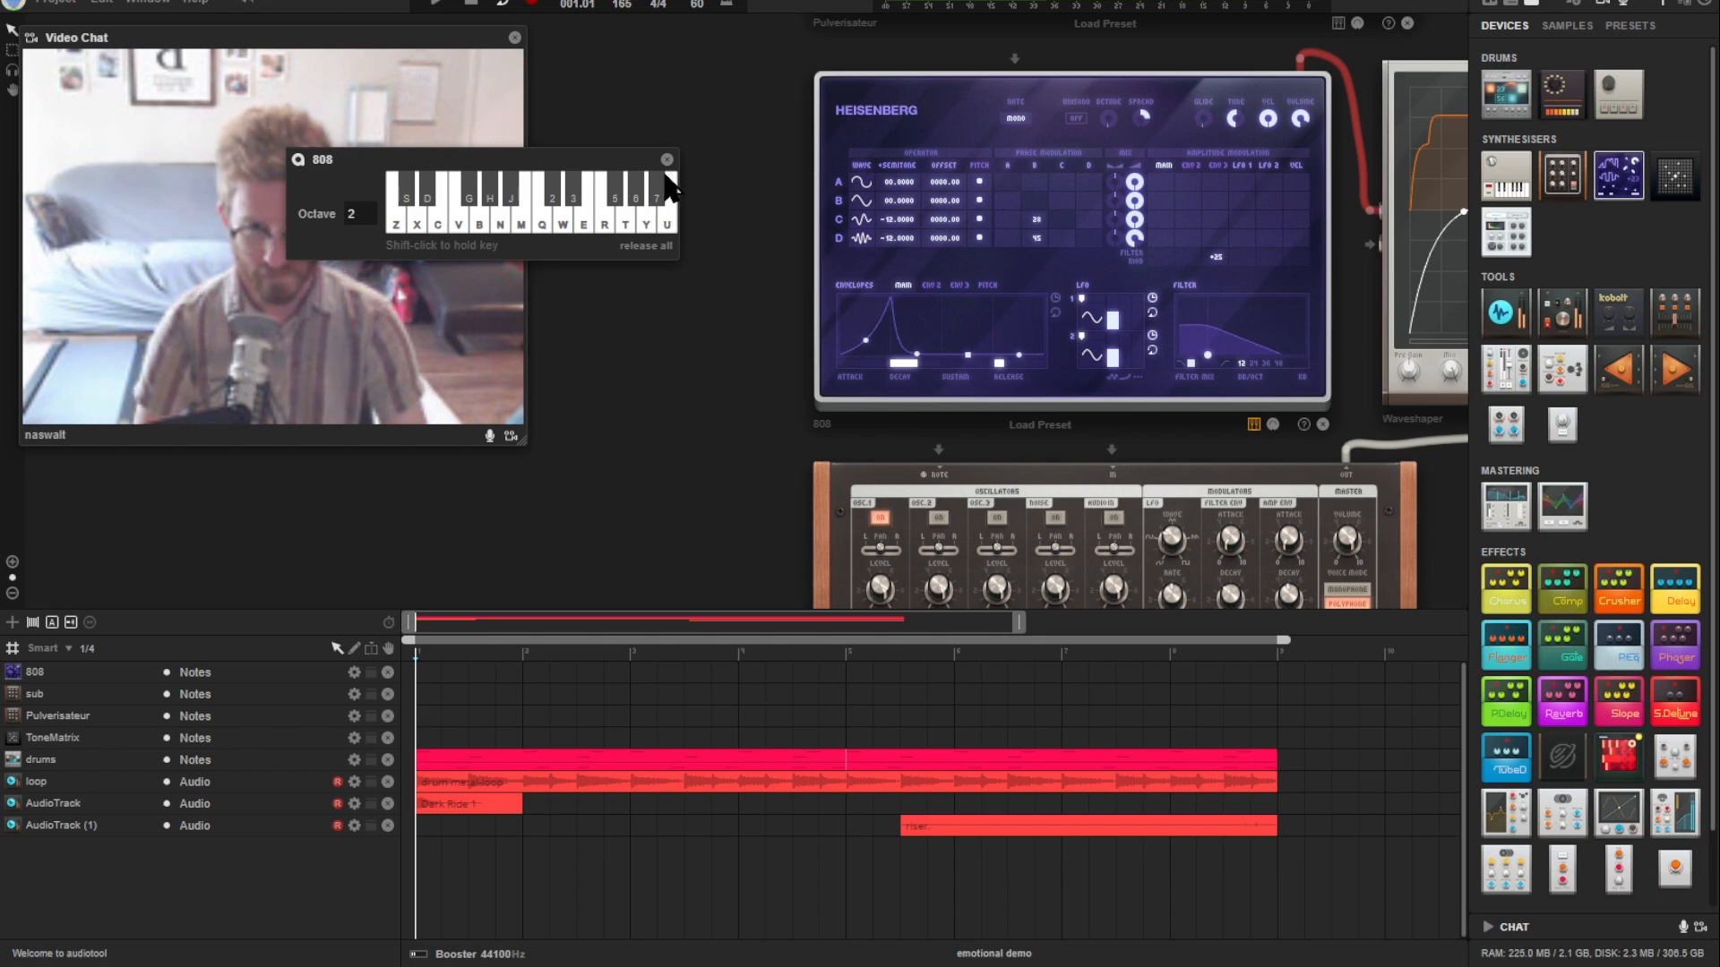
left_click(666, 160)
Step: Create an 8-bar note region on the 808 track starting at bar 1 and open it for note editing
scroll(660, 253, "down", 3)
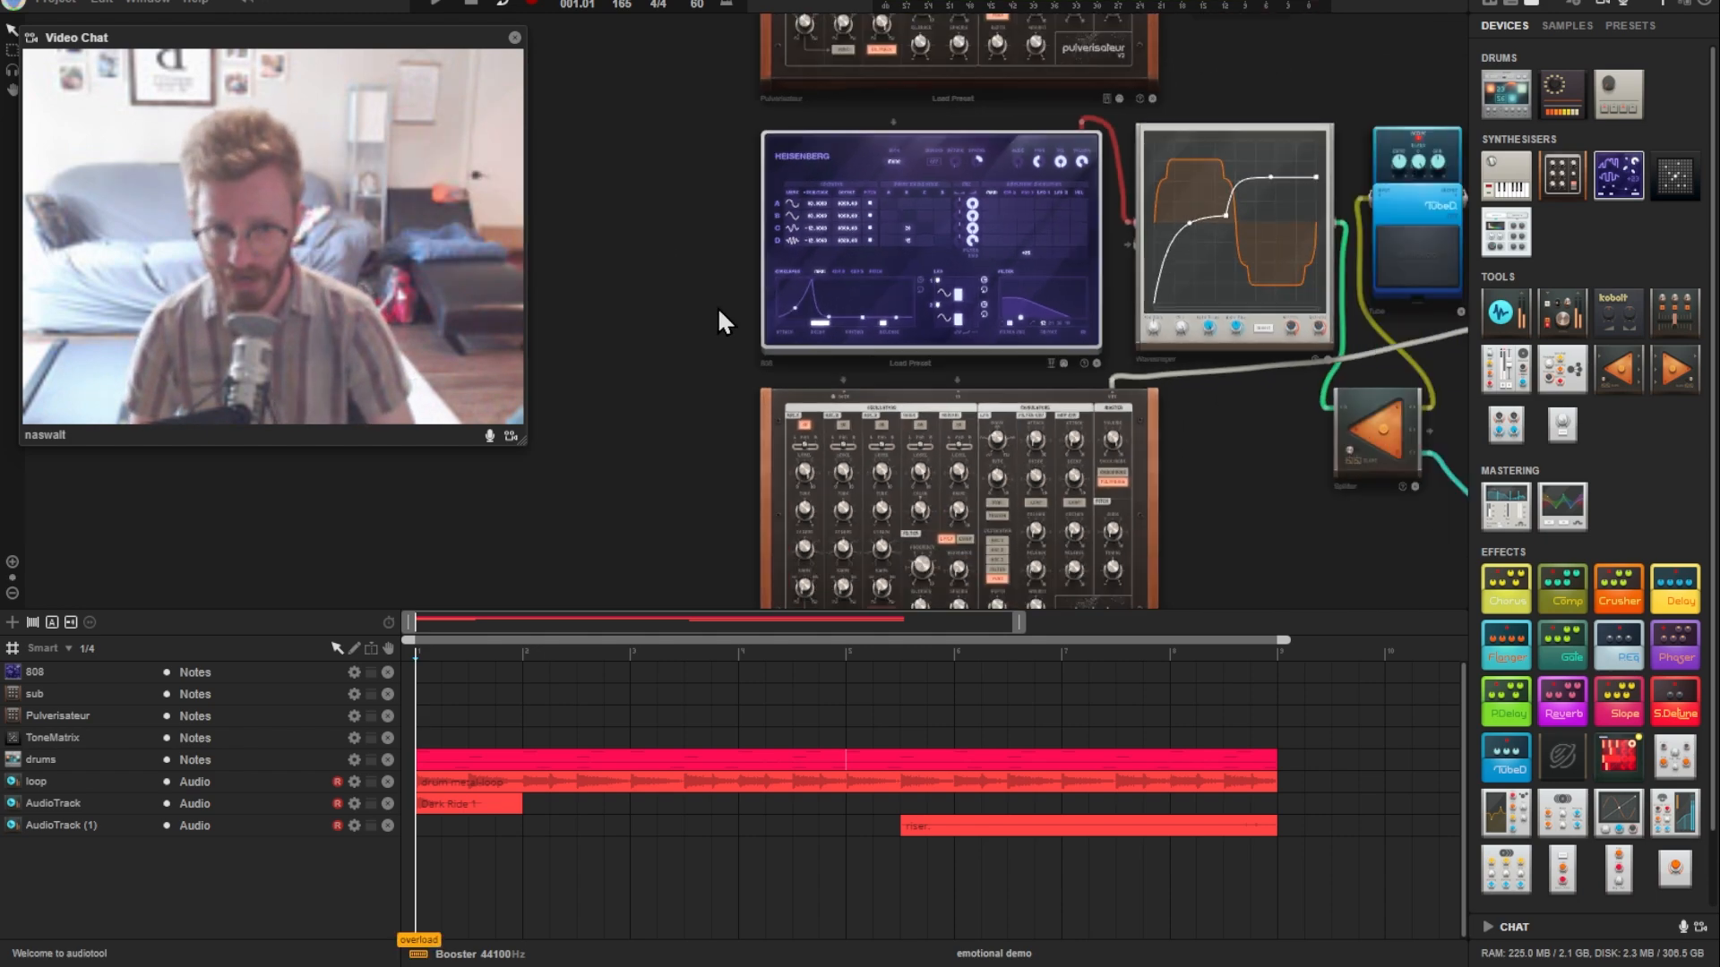
left_click_drag(1247, 509, 882, 497)
scroll(880, 492, "down", 2)
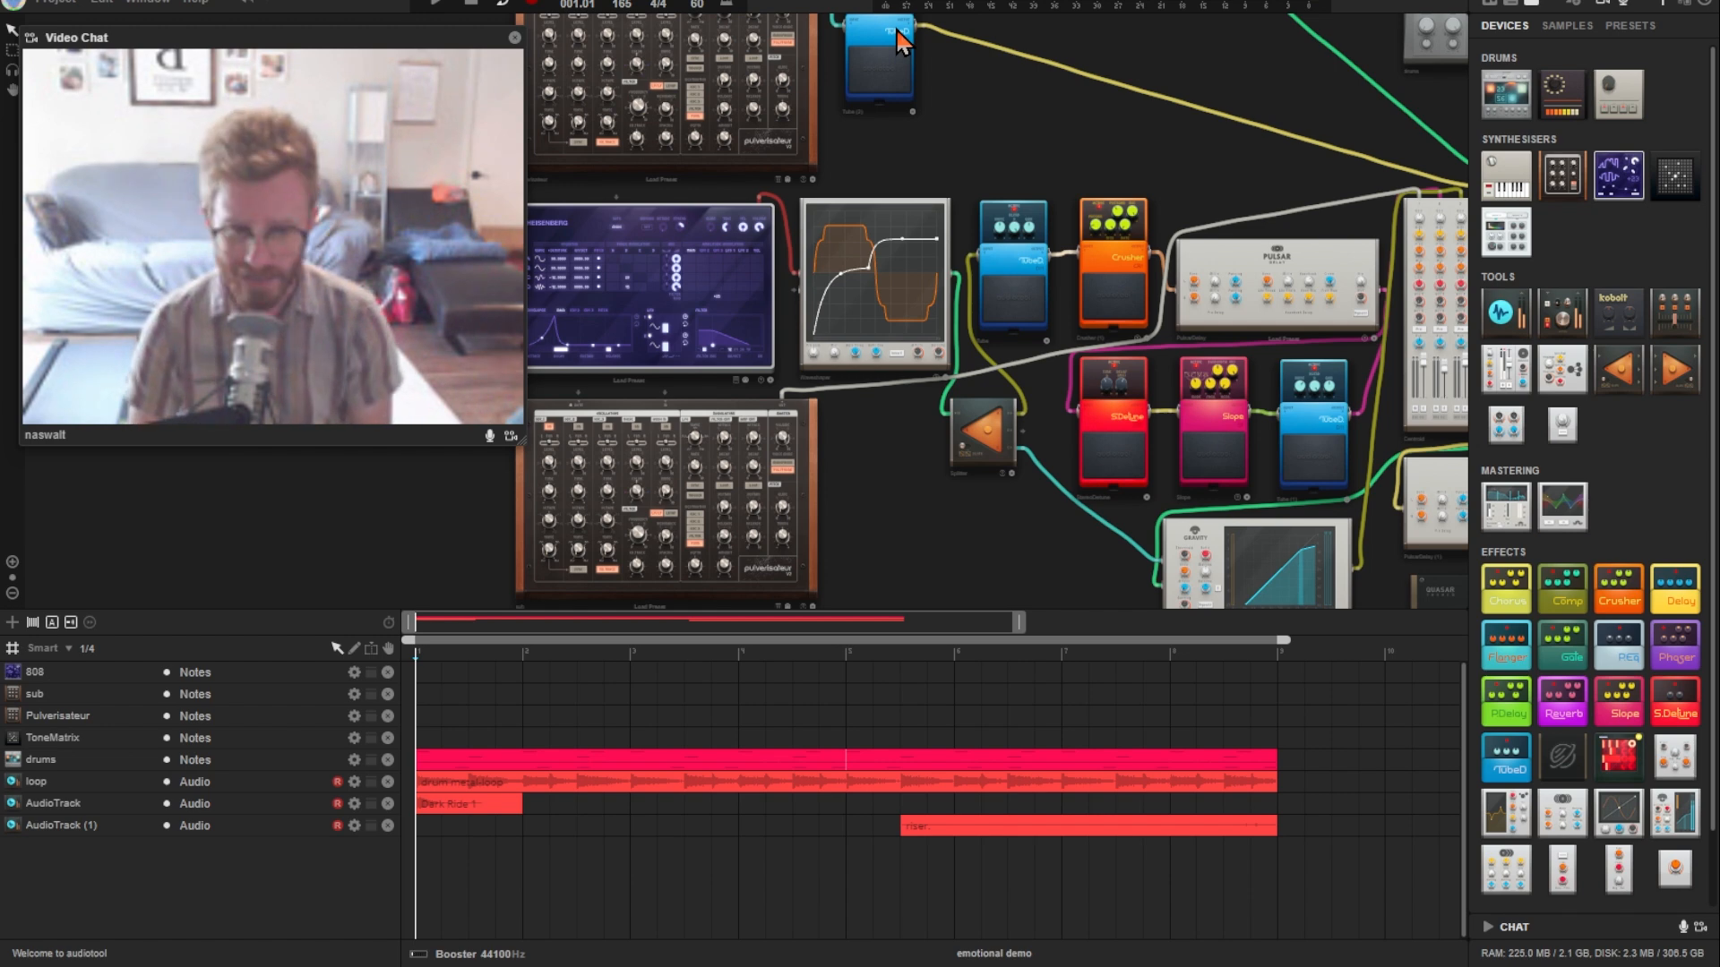
key("space")
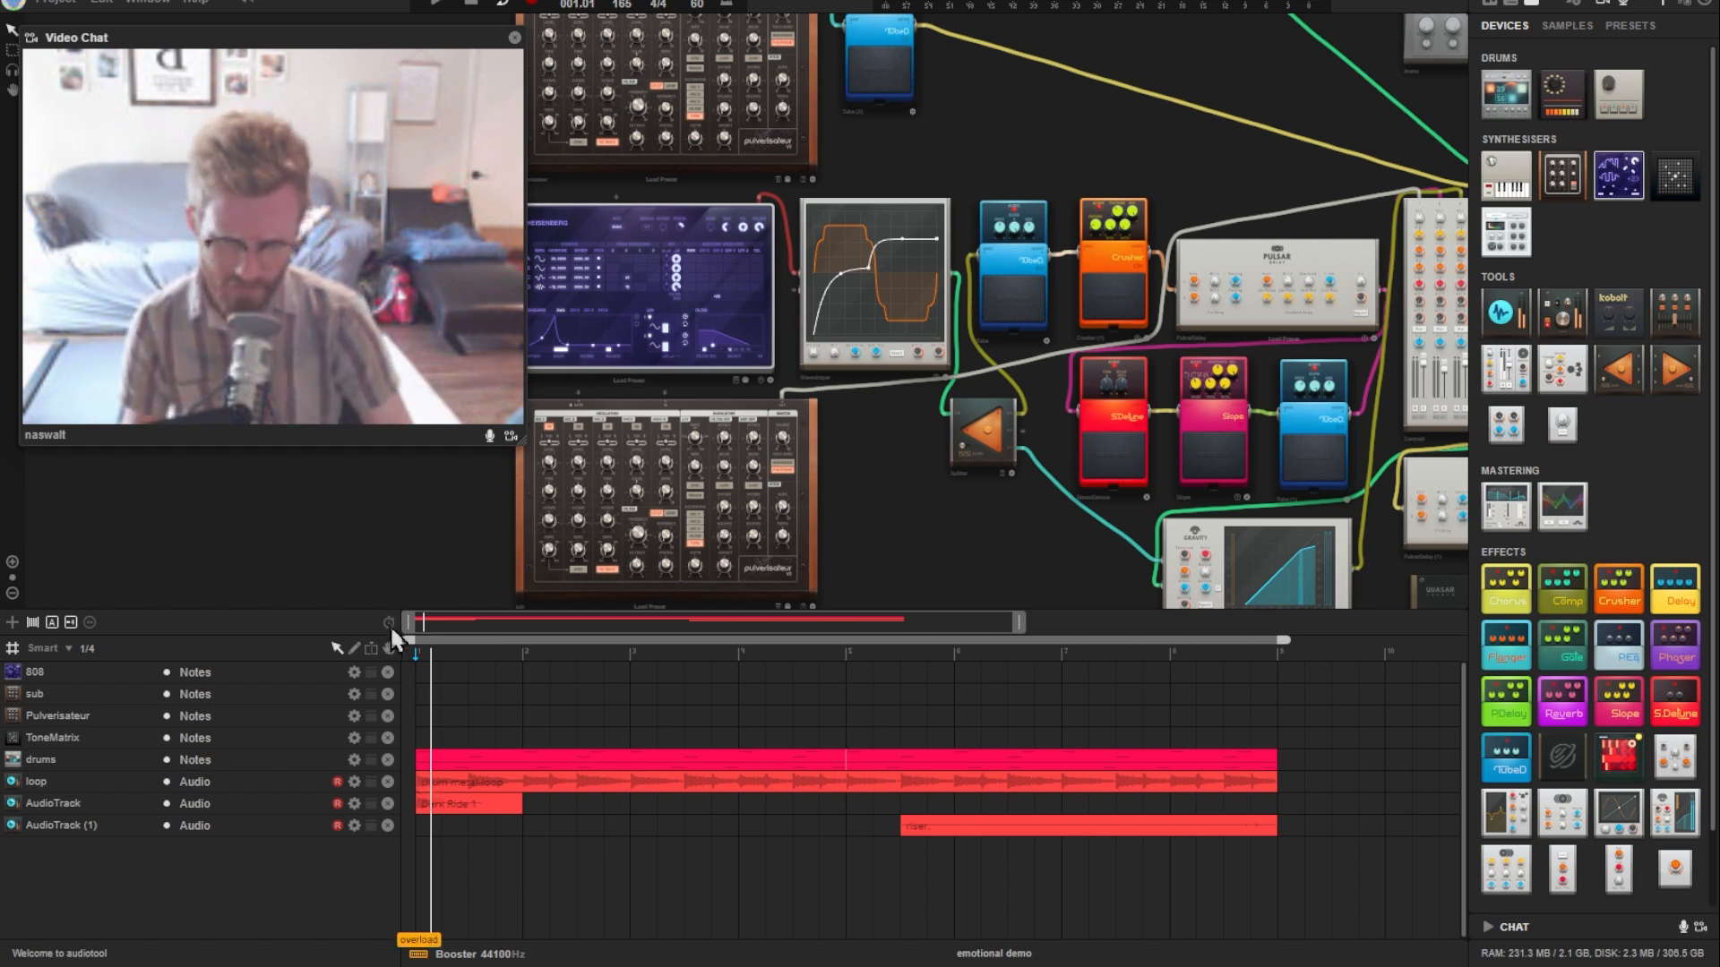
left_click_drag(421, 675, 1267, 690)
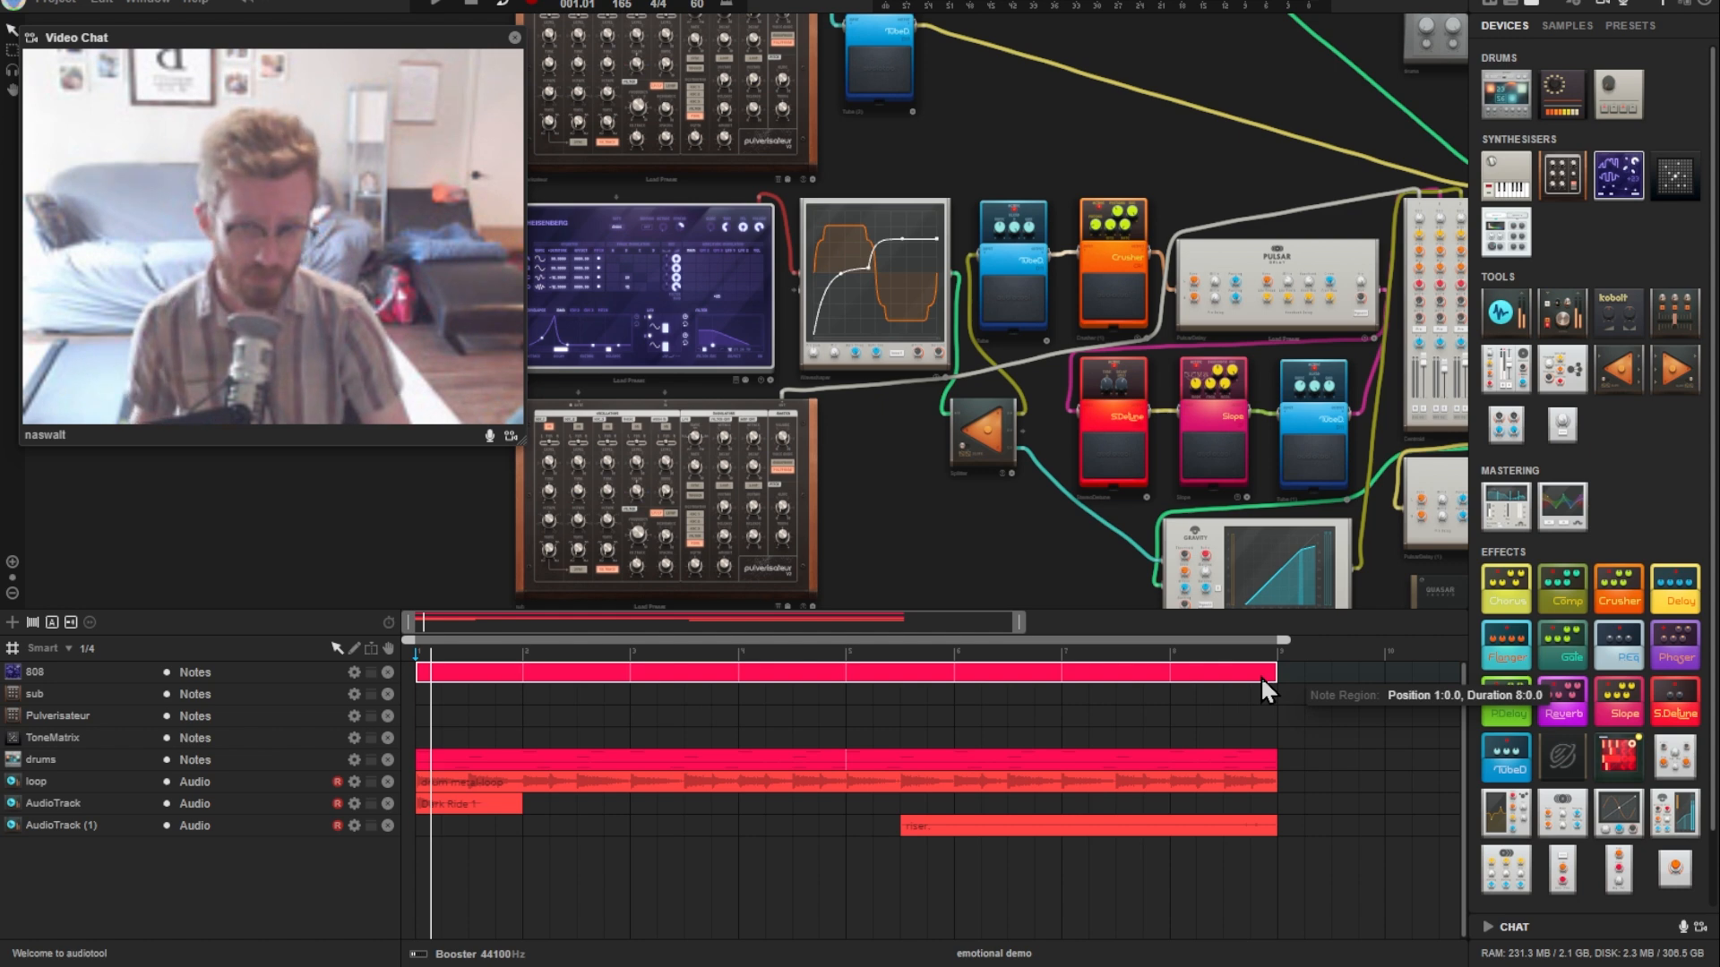
double_click(1259, 679)
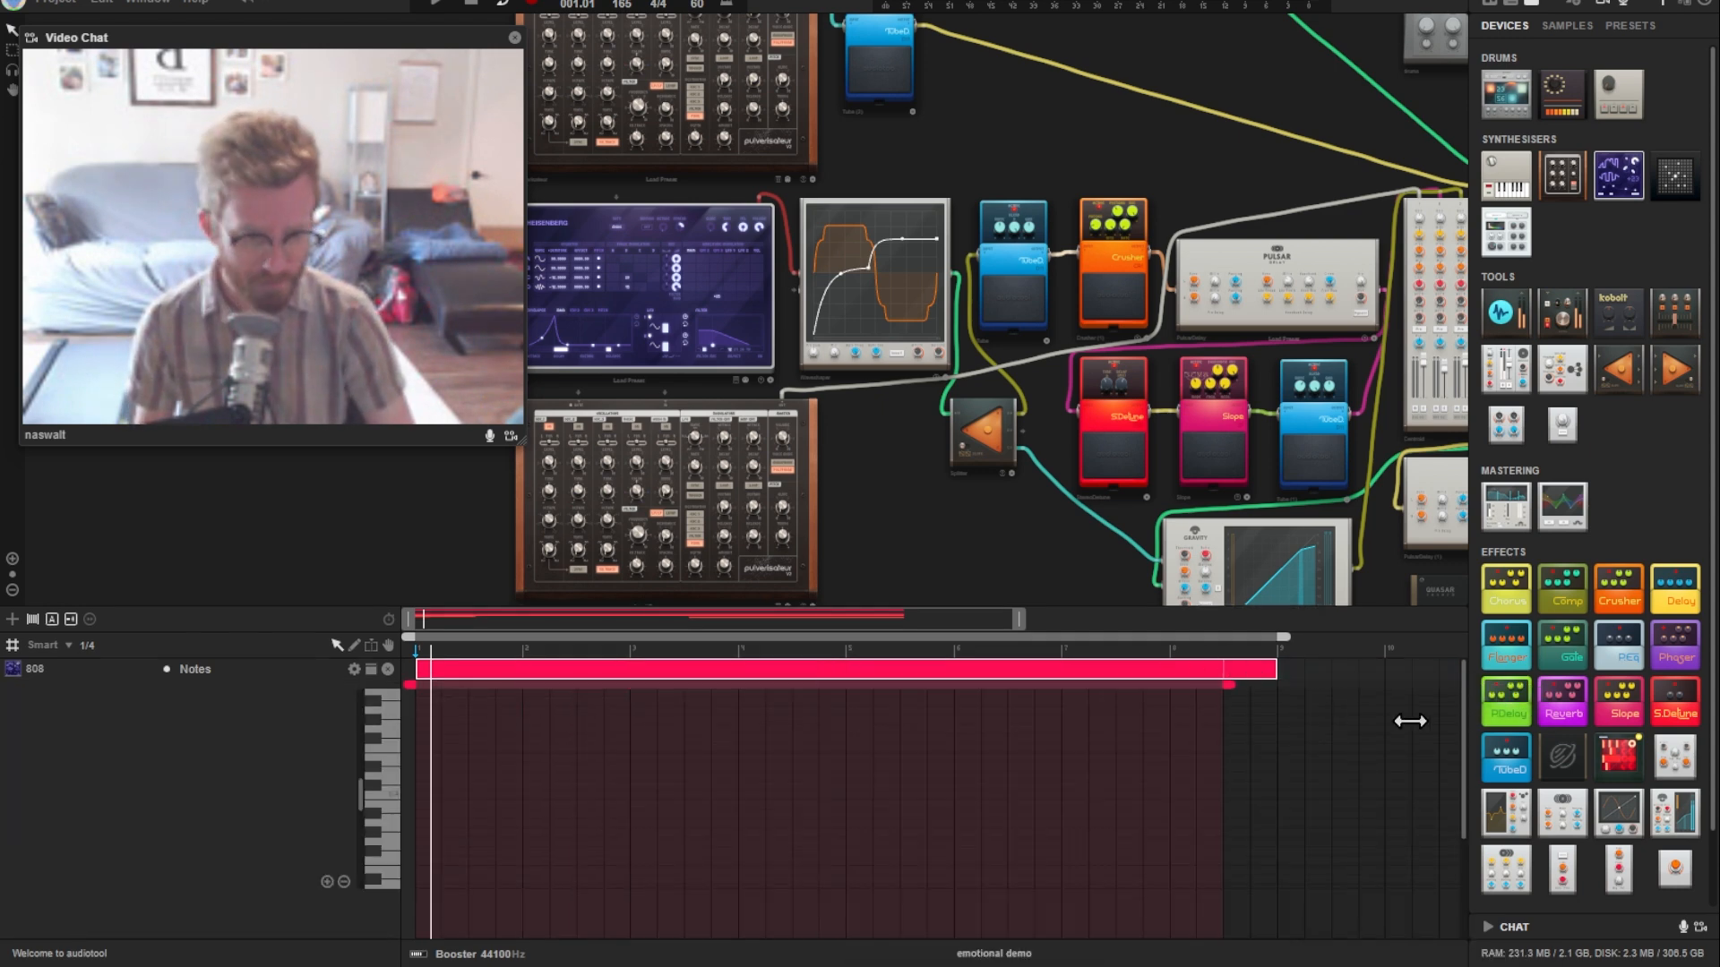
left_click_drag(1410, 721, 1288, 713)
Step: Draw three equal back-to-back C#4 notes at the start of the 808 region and play them
scroll(503, 625, "up", 5)
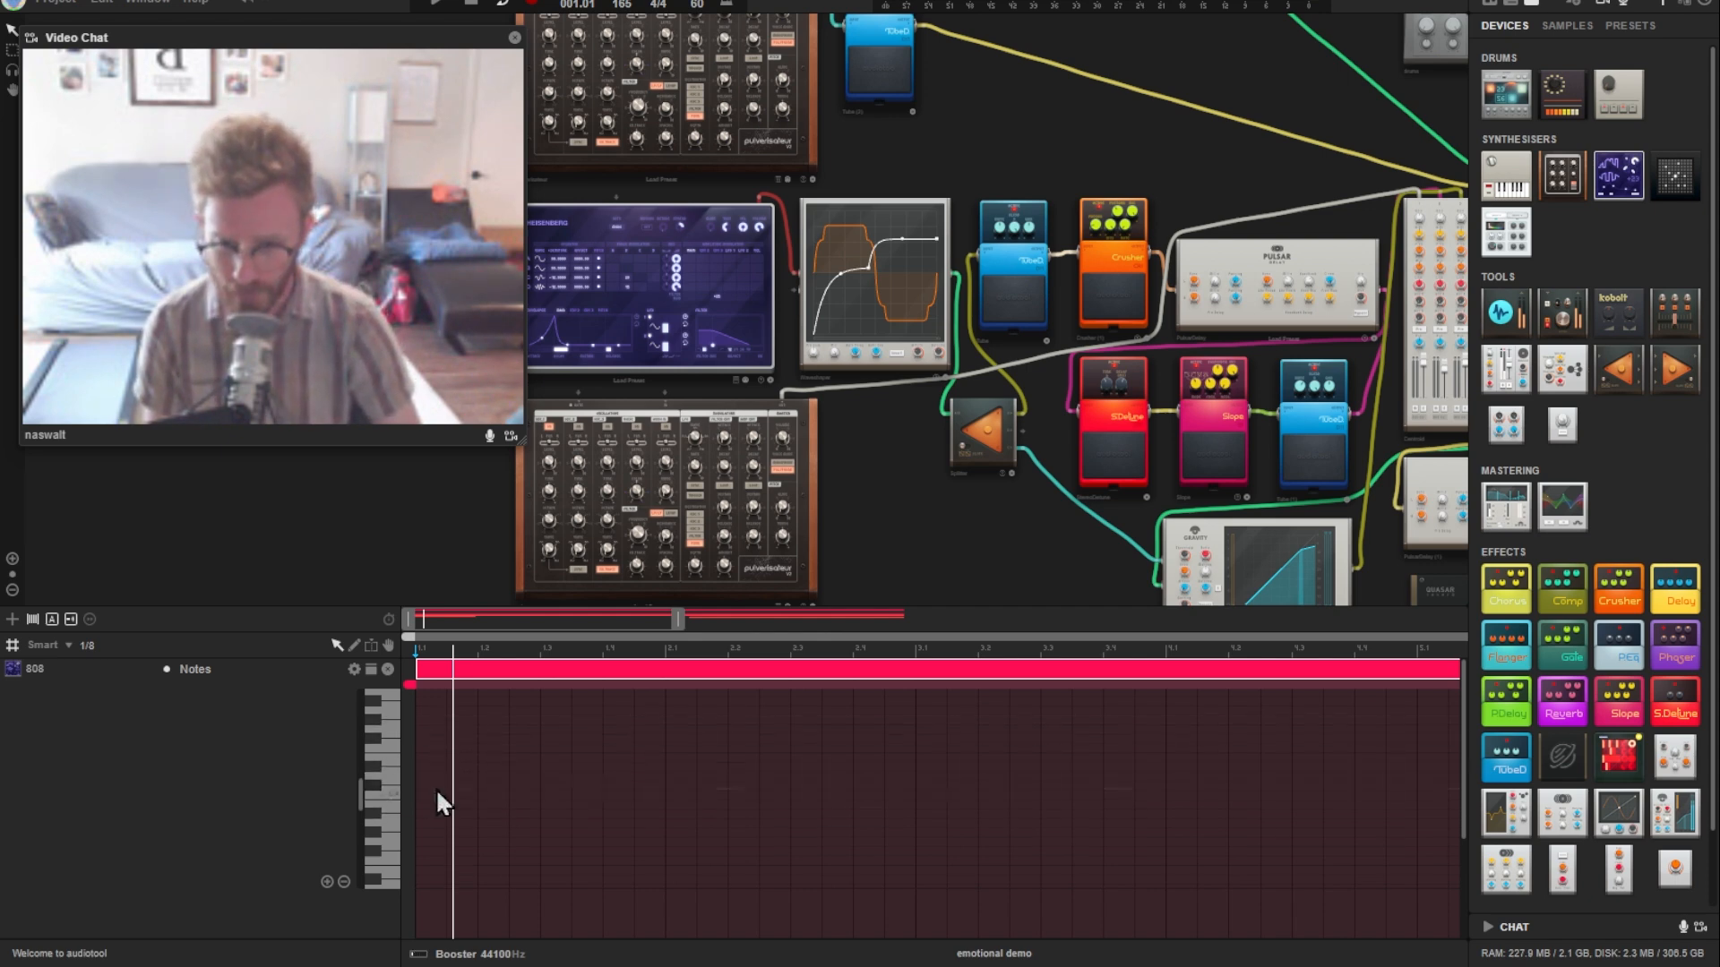
left_click_drag(434, 785, 497, 790)
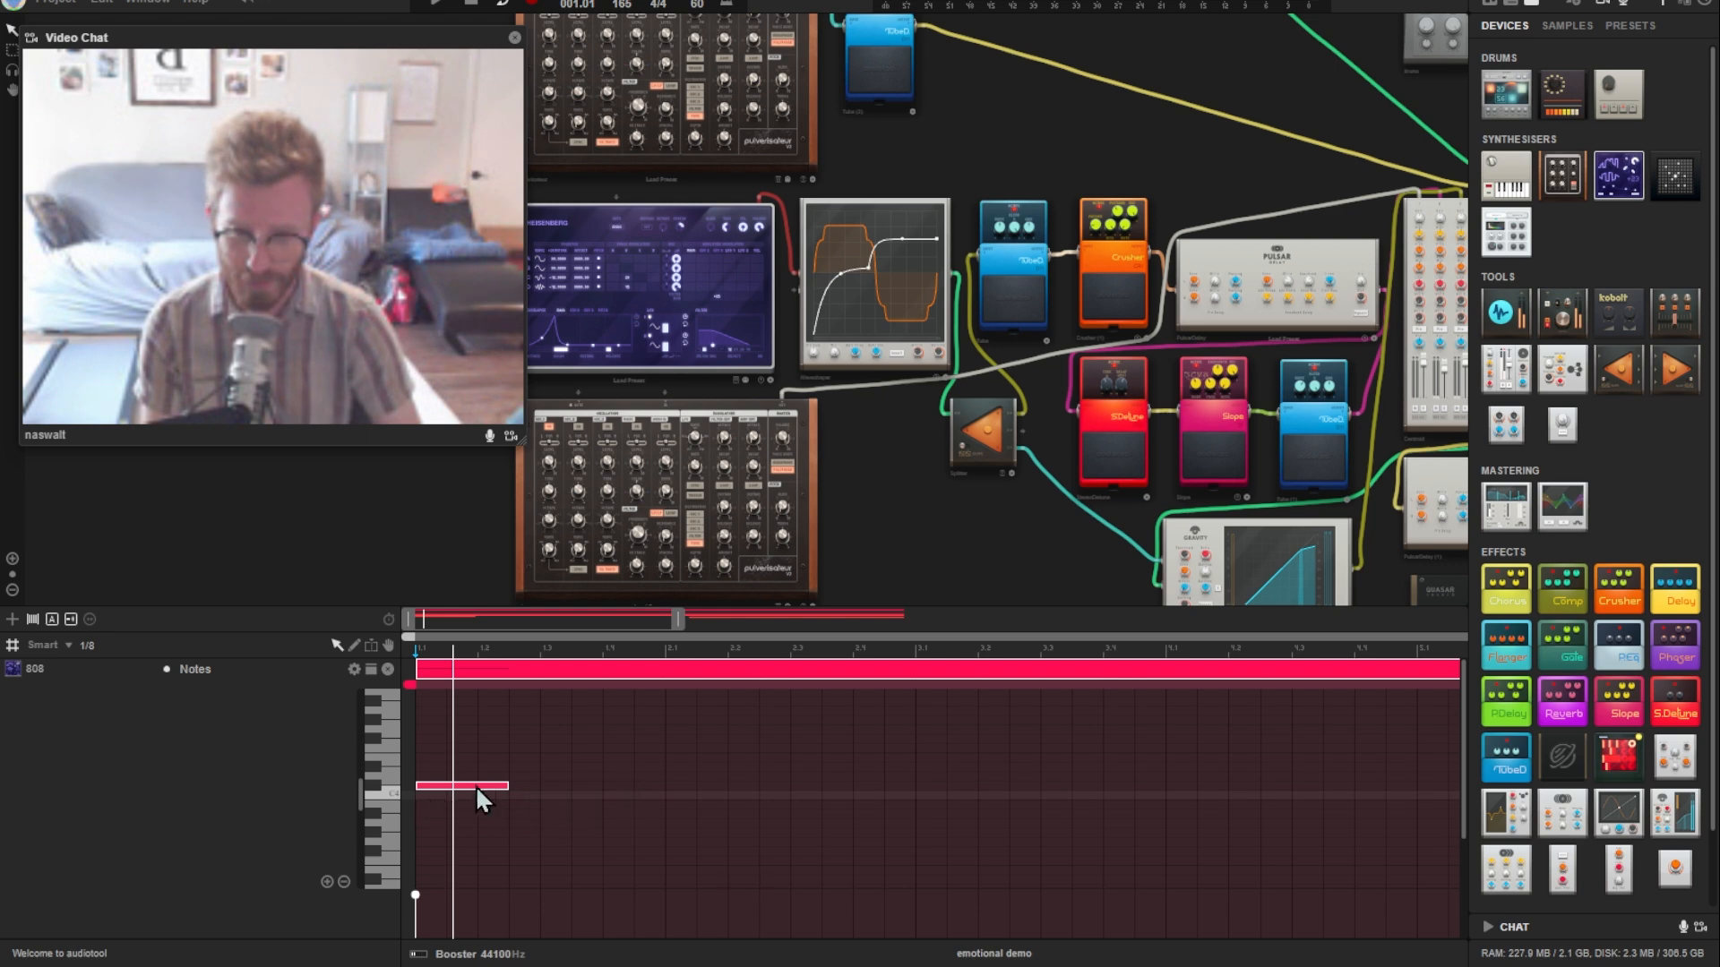
left_click_drag(464, 787, 658, 784)
scroll(908, 537, "down", 1)
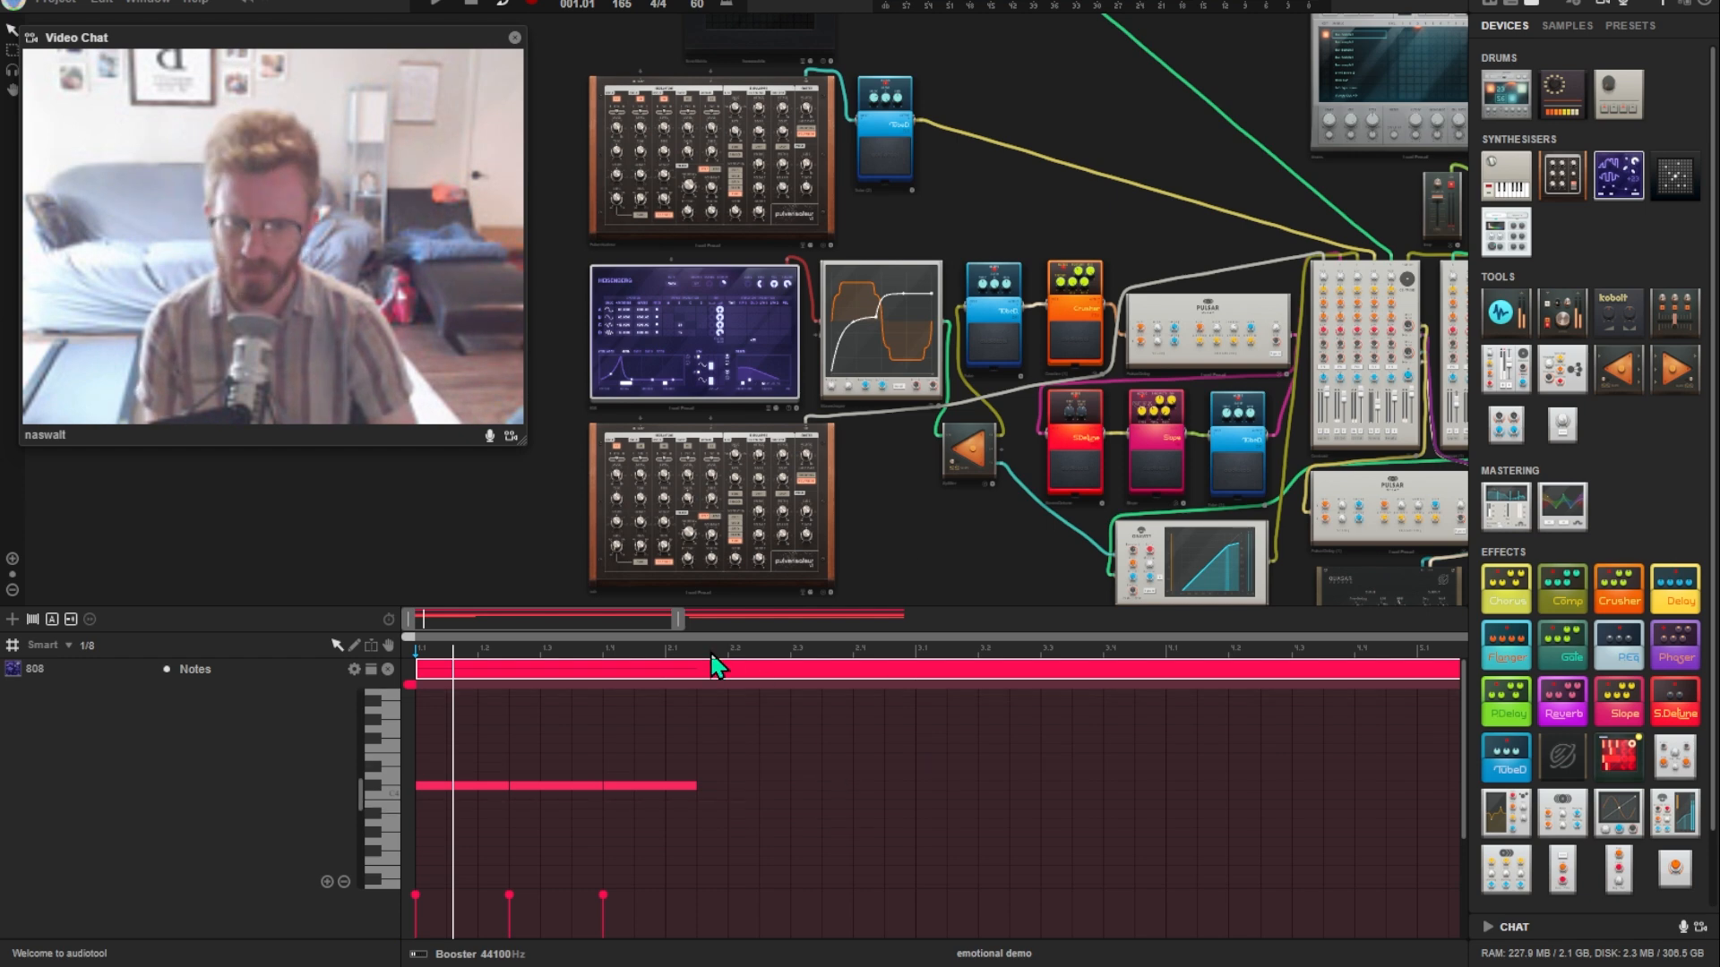
left_click_drag(678, 618, 826, 672)
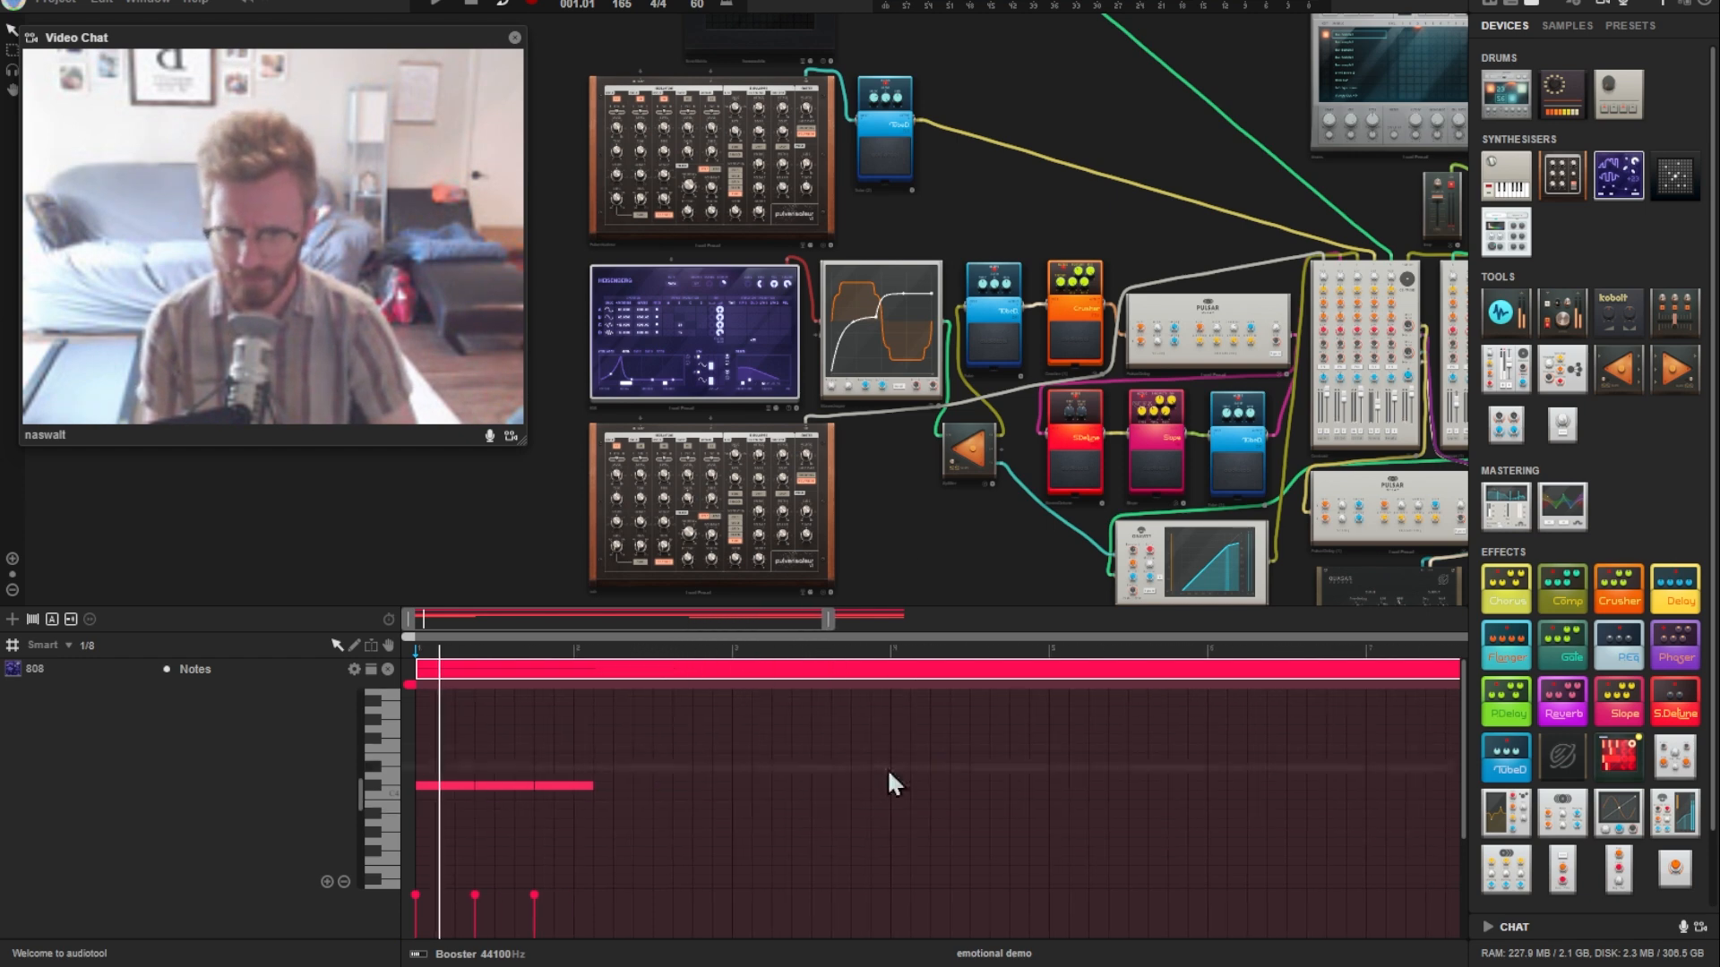
key("space")
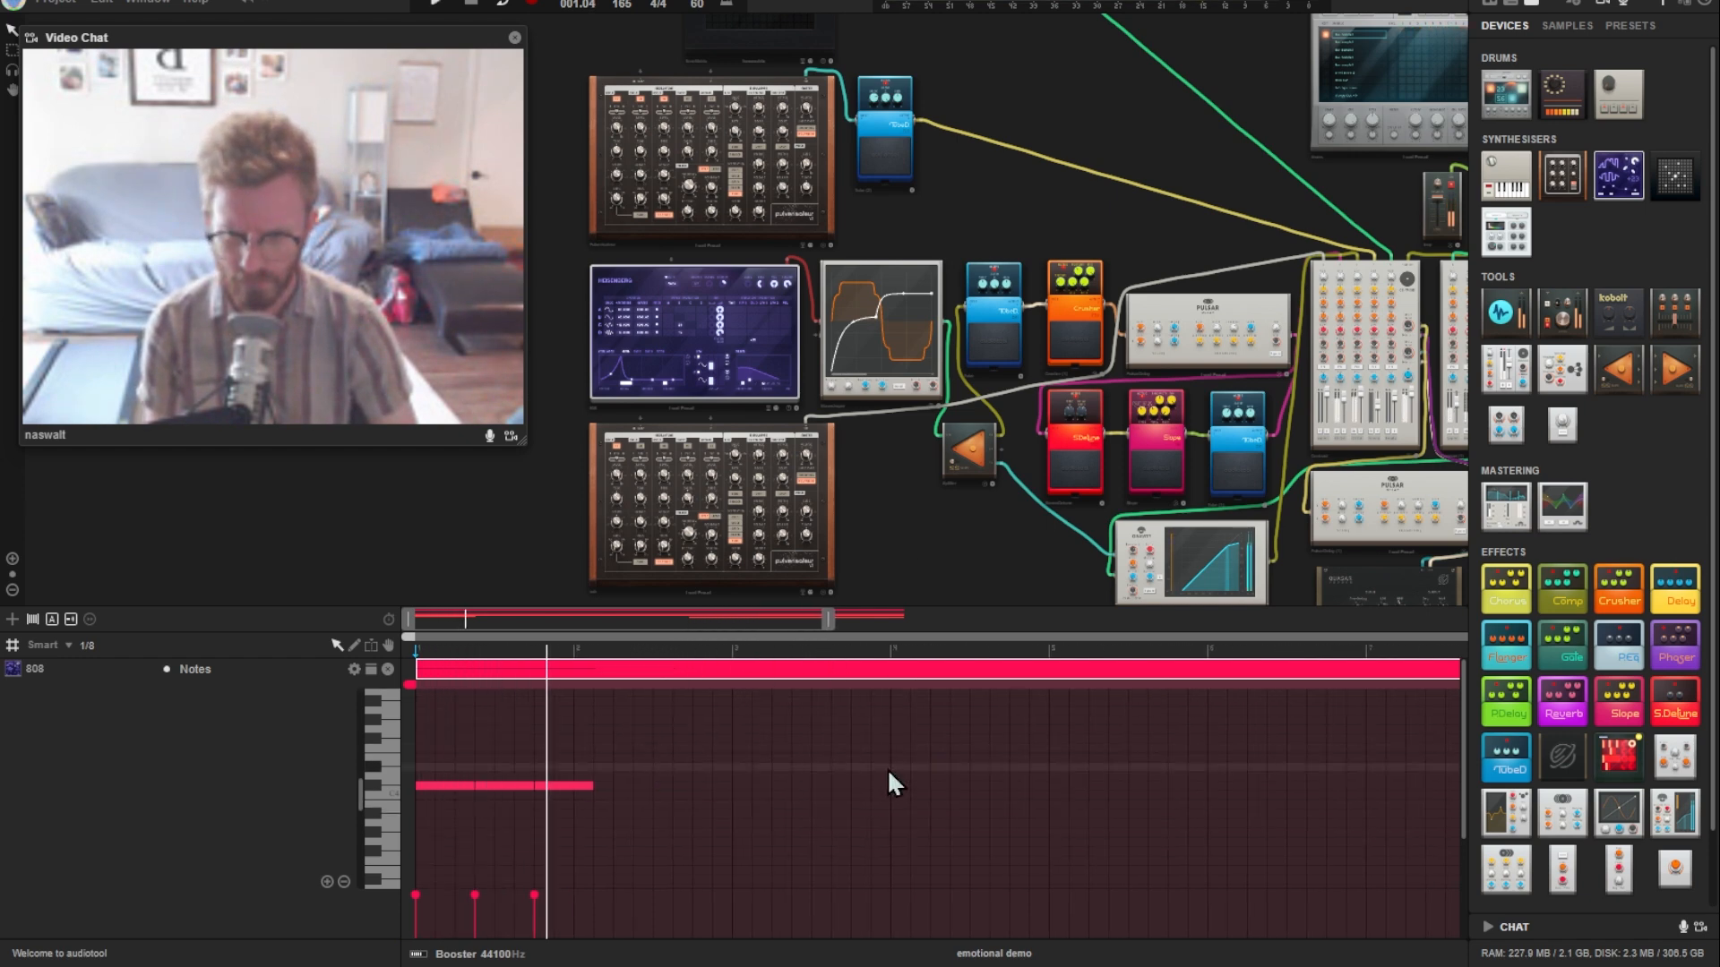
Step: Shorten the three 808 notes to a duration of 0:0.3 each and move the last two earlier to close the gaps
left_click_drag(826, 627, 596, 625)
left_click_drag(548, 785, 484, 786)
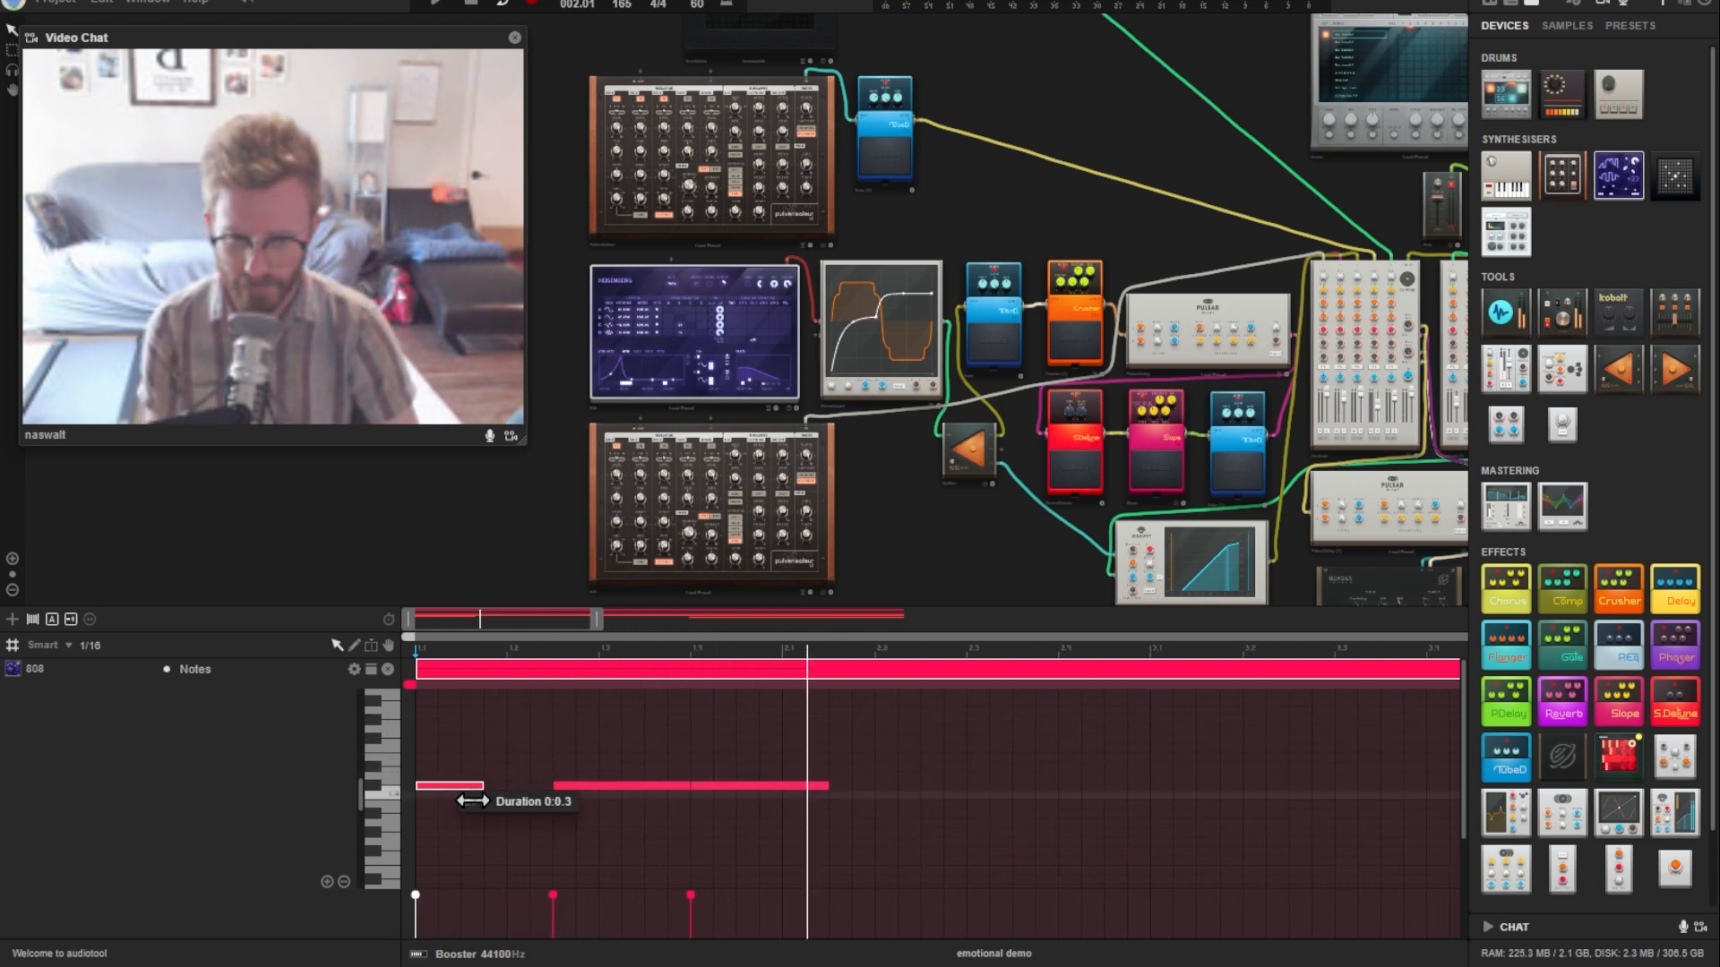
left_click_drag(640, 761, 873, 842)
left_click_drag(829, 786, 745, 822)
left_click(561, 792)
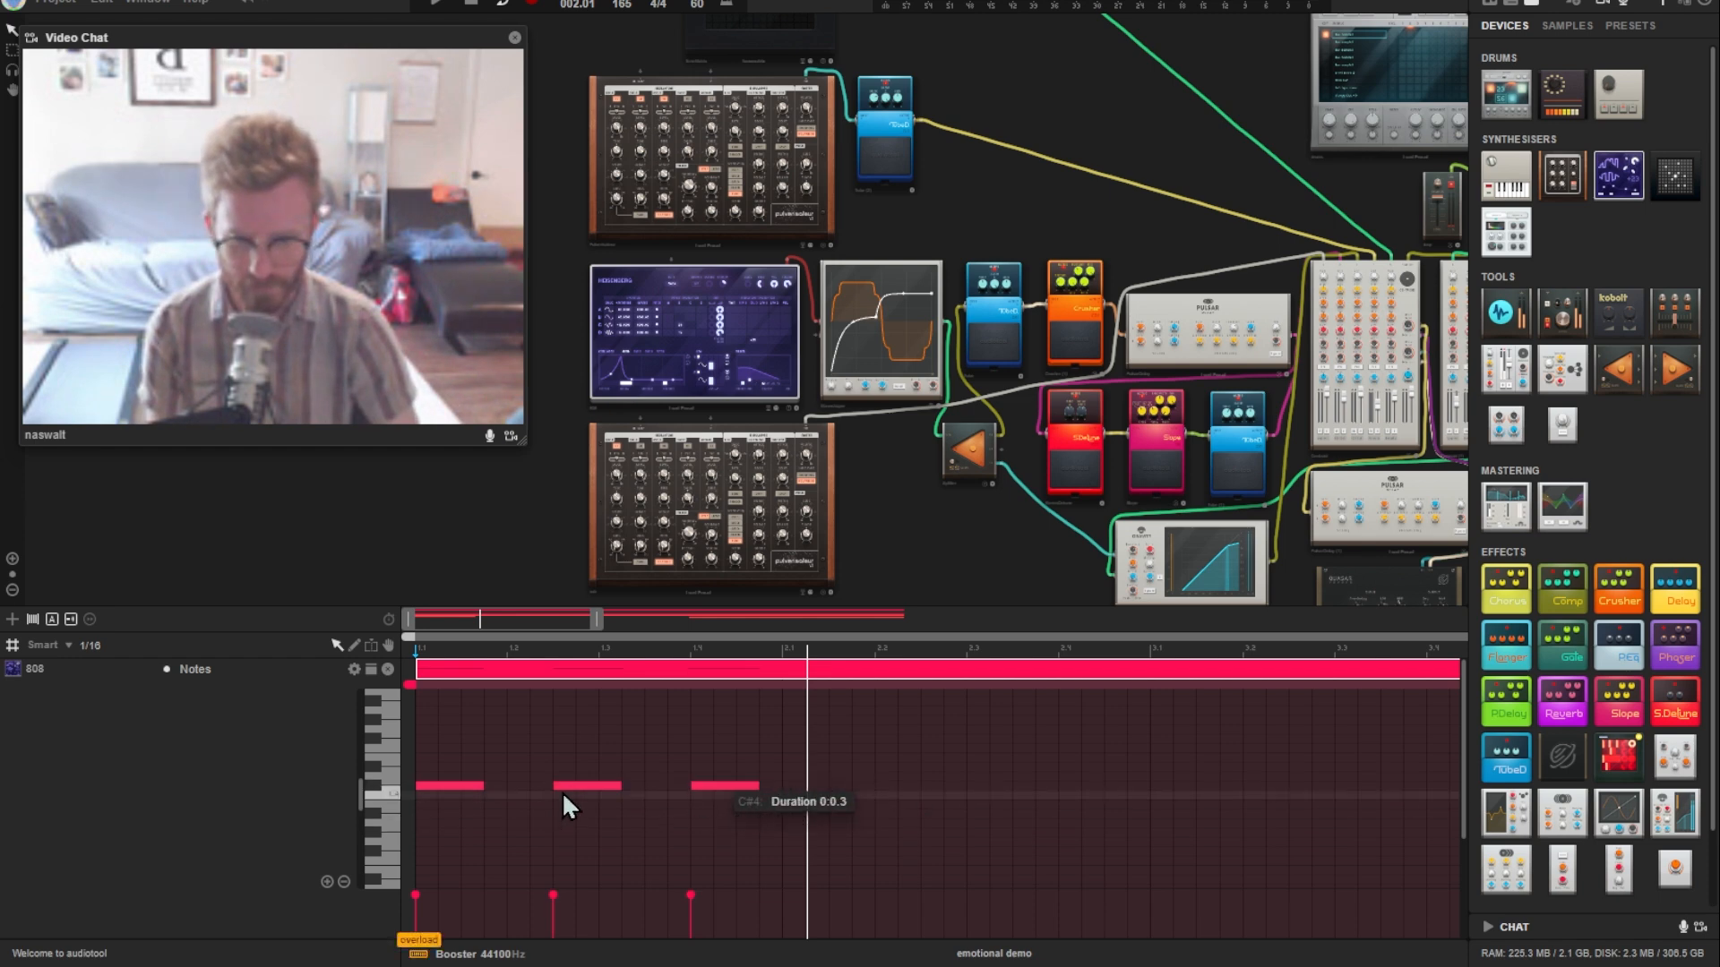
left_click_drag(560, 787, 497, 786)
left_click_drag(701, 787, 568, 785)
Step: Duplicate the three-note group into bars 2, 3 and 4, lowering the bar 4 copy to B3
left_click_drag(599, 624, 1013, 620)
key("ctrl+a")
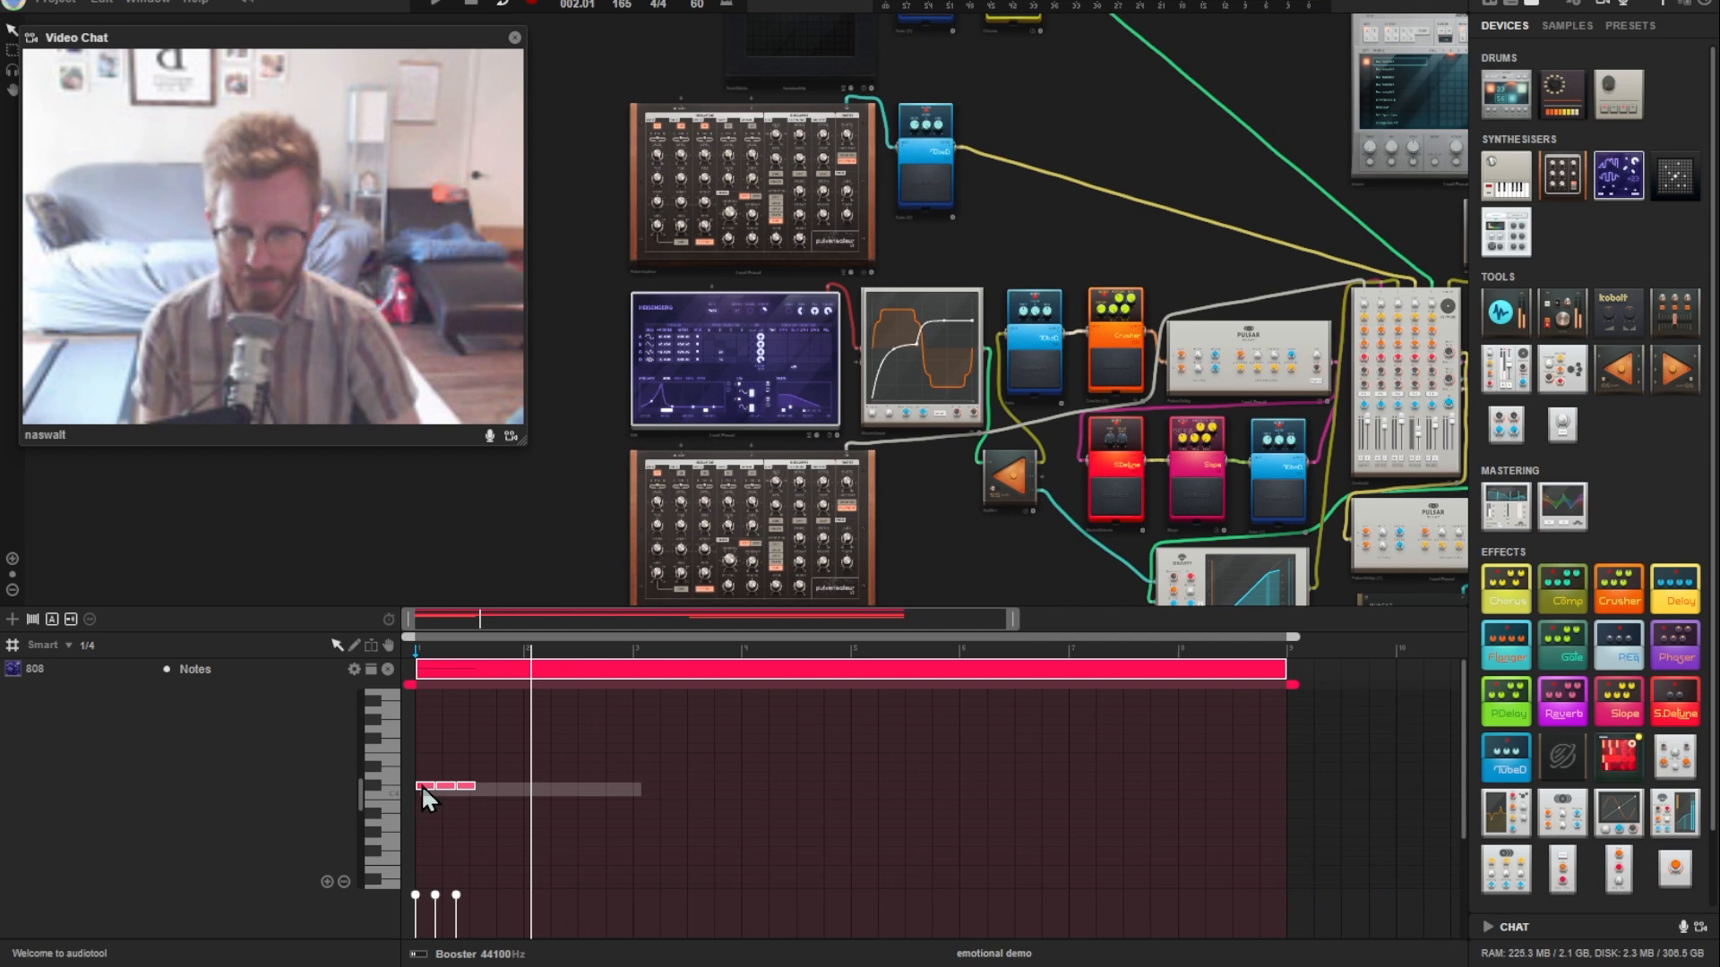
left_click_drag(421, 787, 641, 786)
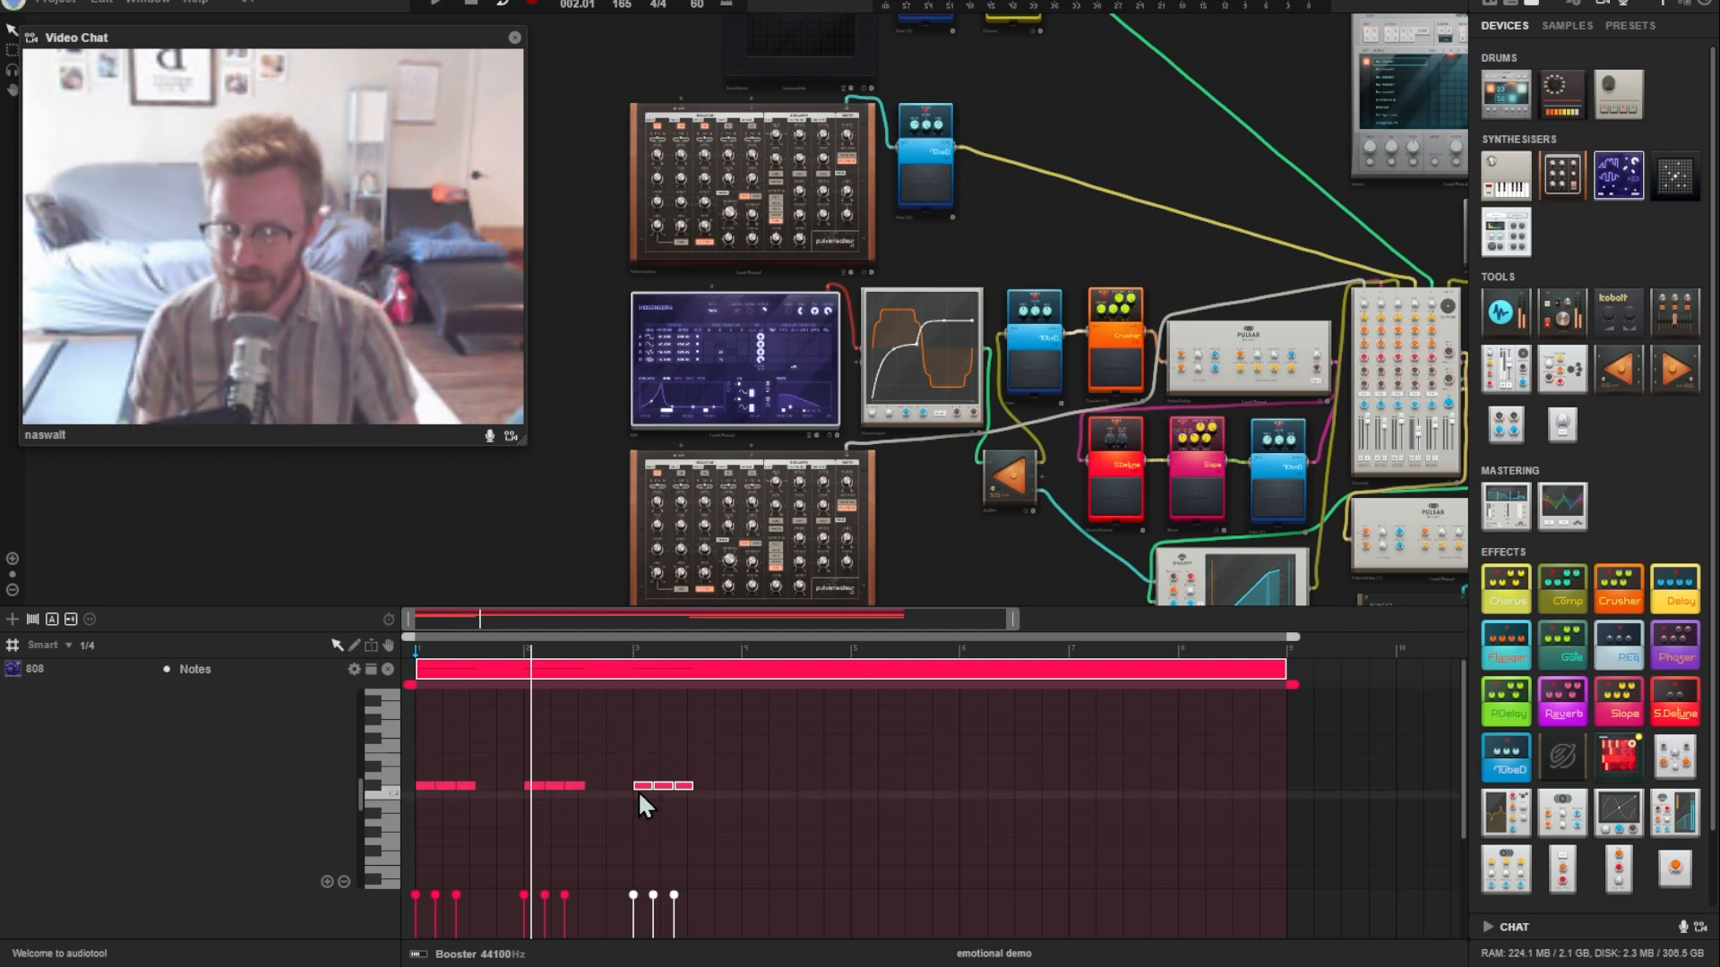
left_click_drag(636, 784, 750, 809)
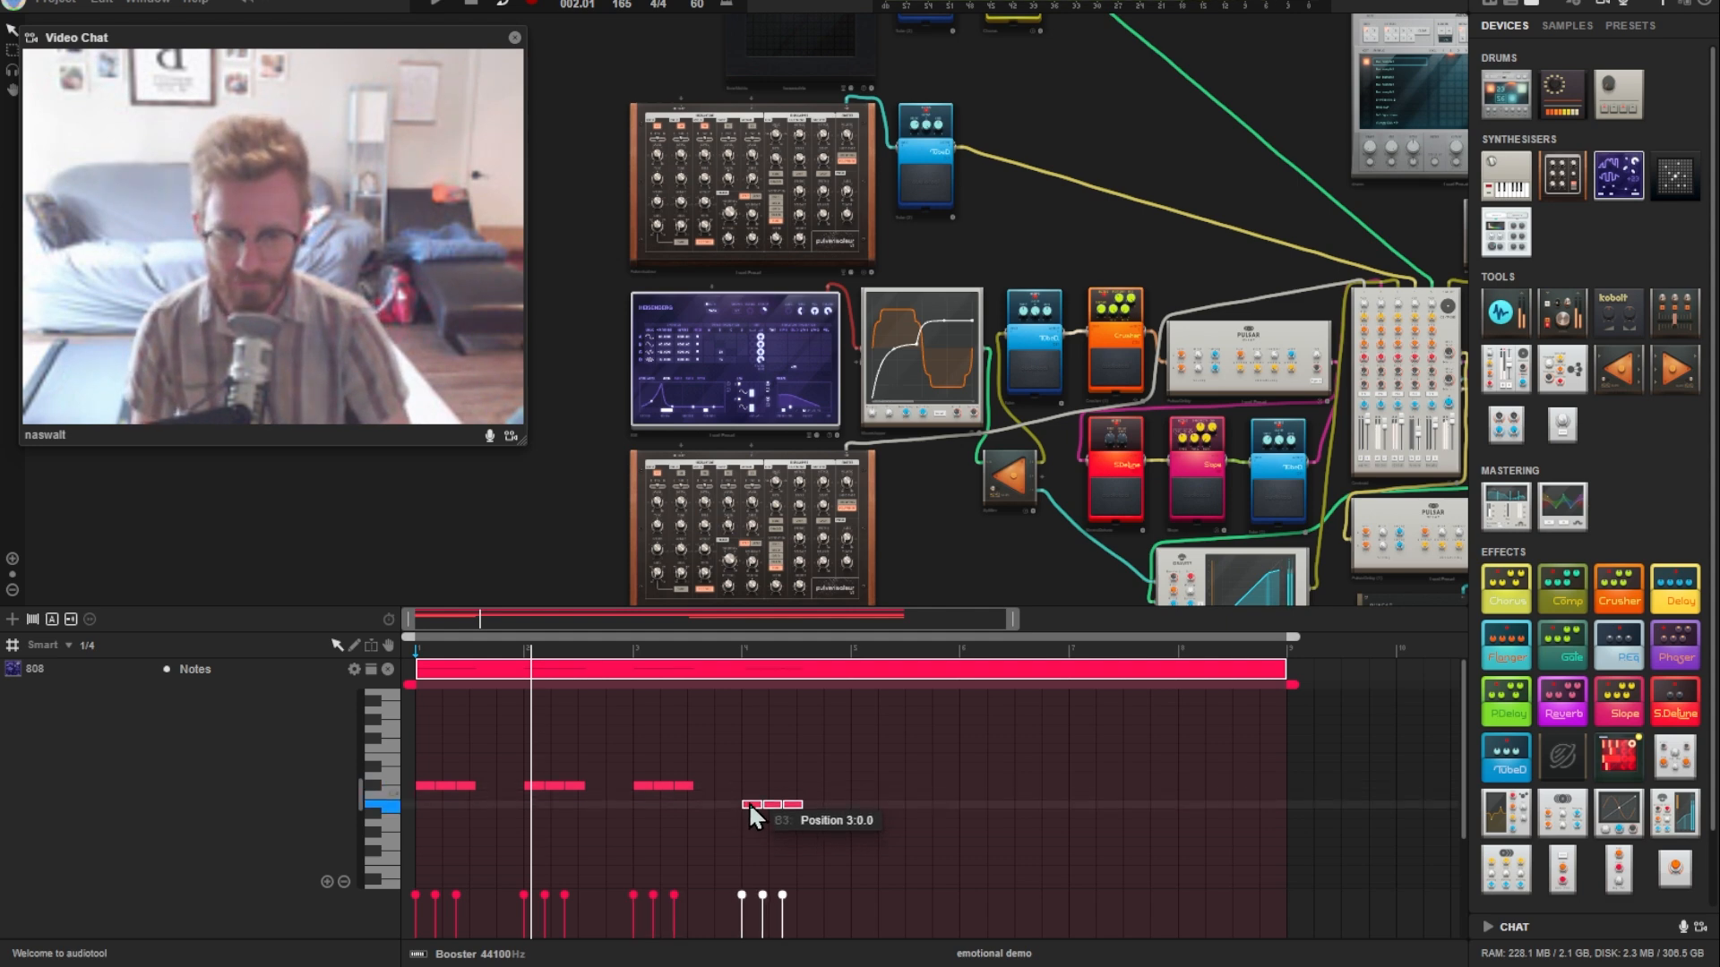
Step: Copy the four-bar pattern into bars 5 to 8 four semitones lower, and raise the bar 8 group to B3
left_click_drag(894, 748, 344, 817)
left_click_drag(420, 775, 867, 808)
left_click_drag(1144, 795, 1245, 879)
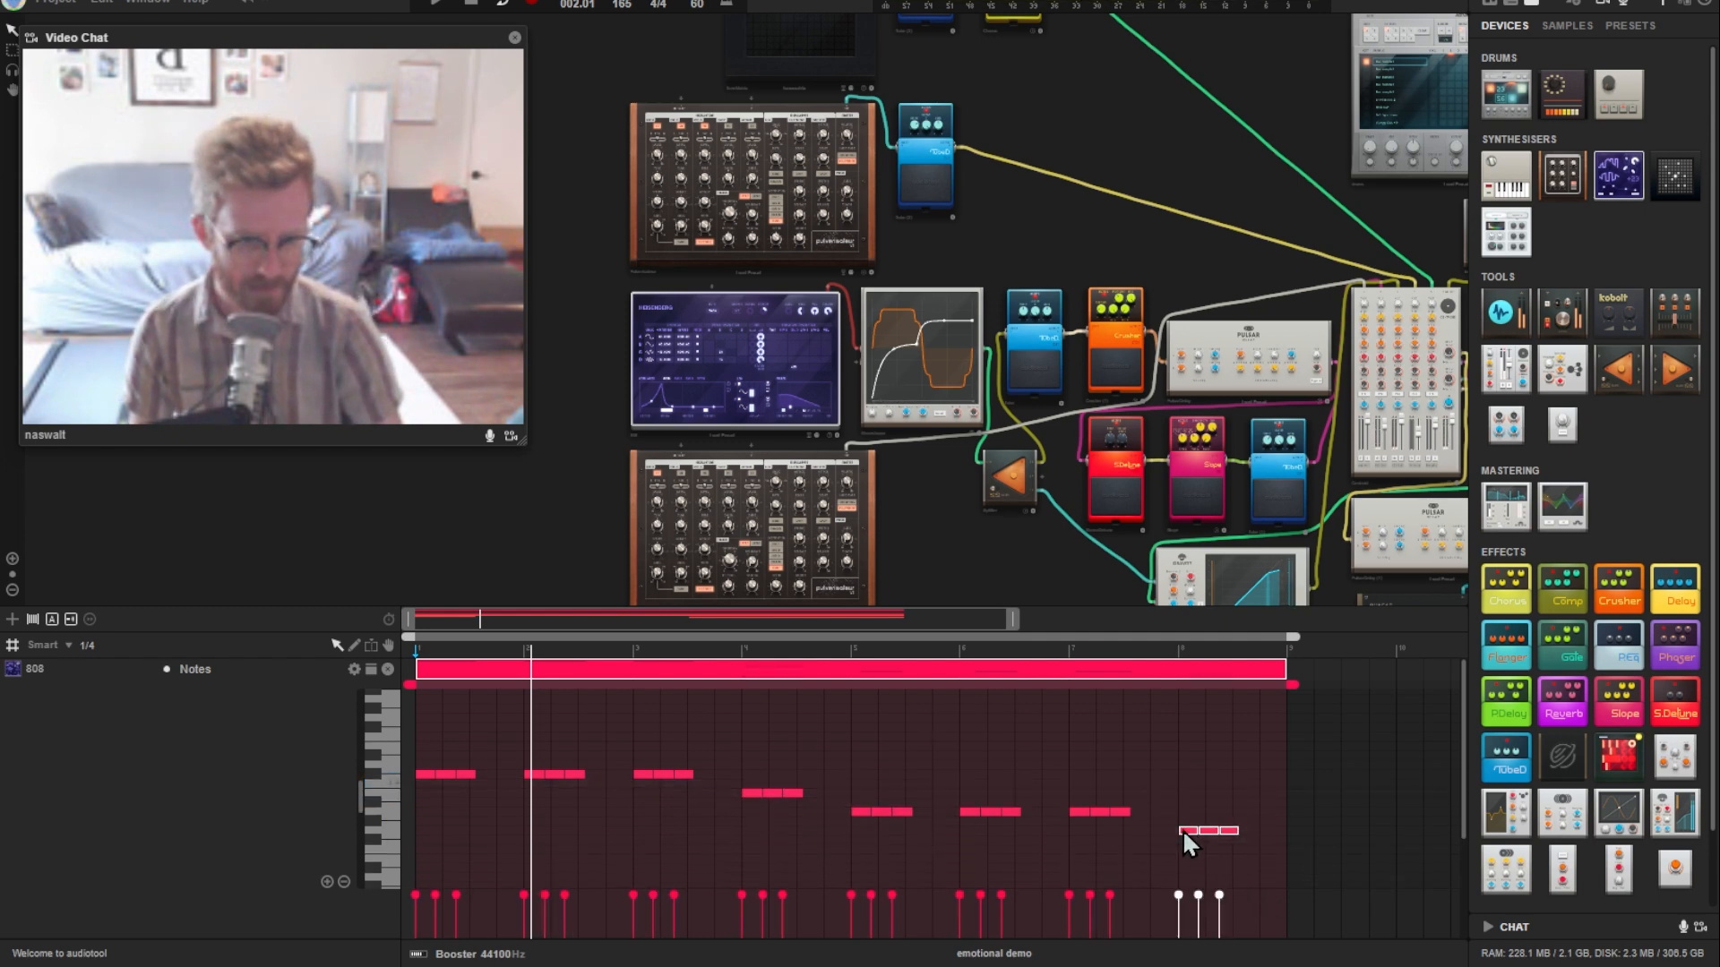
left_click_drag(1184, 829, 1184, 792)
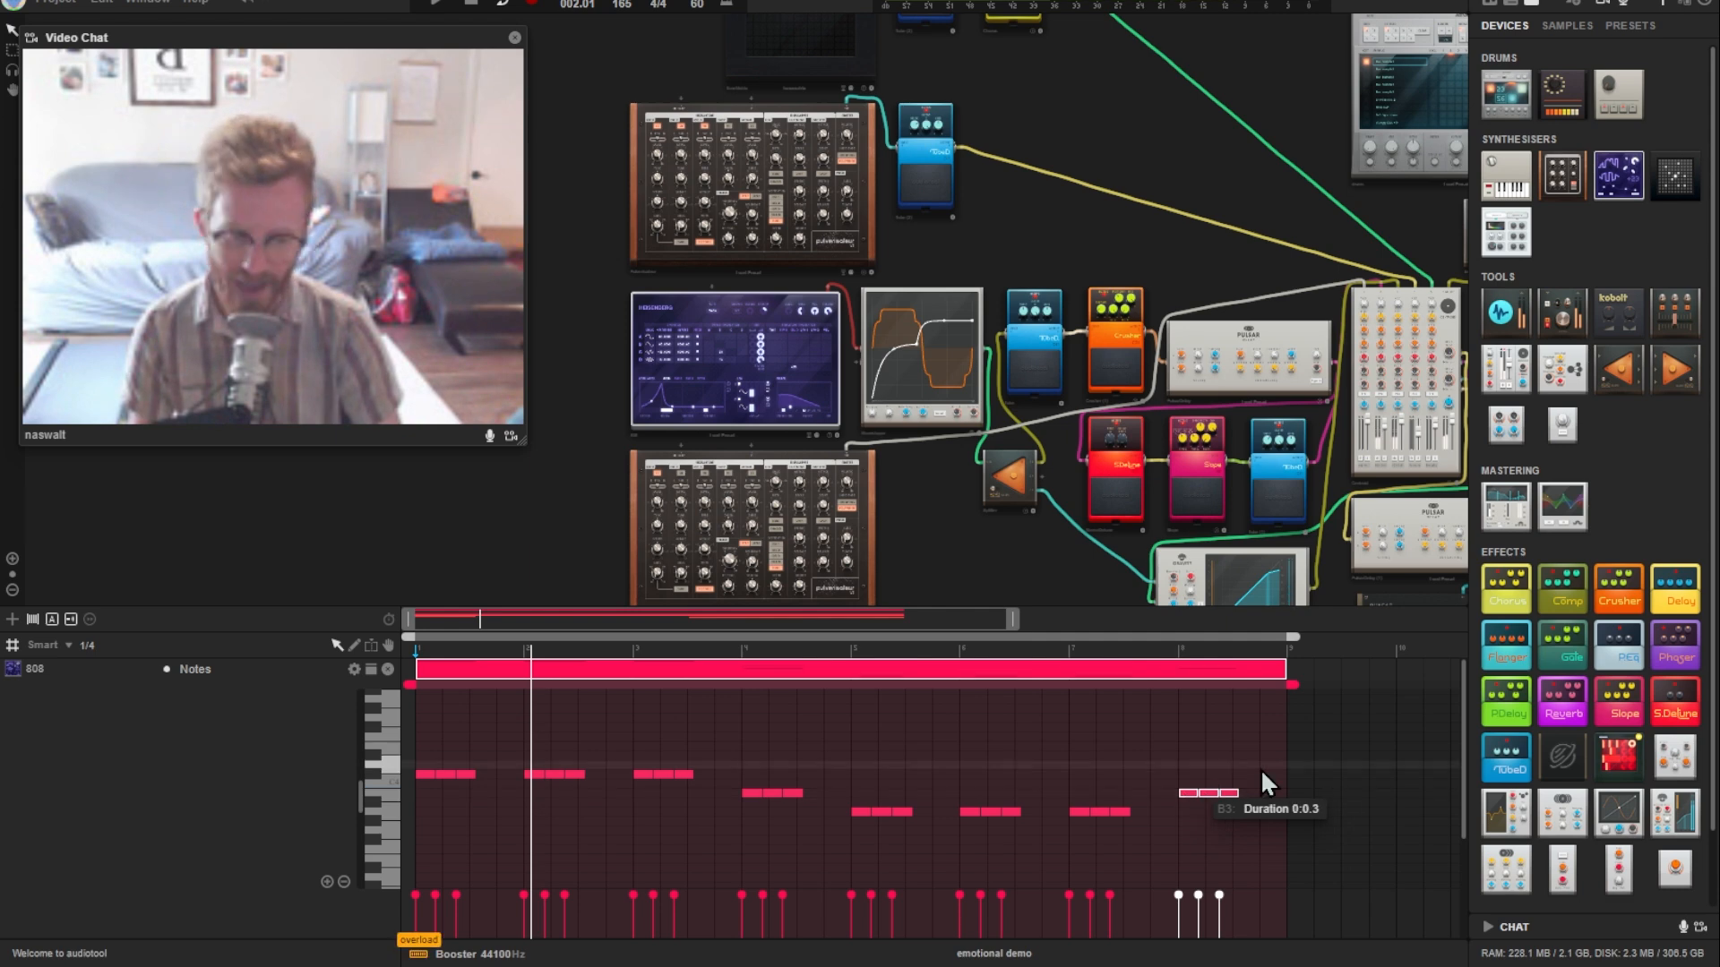
Step: Transpose all notes in the 808 region down one octave and play the pattern back
left_click_drag(1283, 738, 407, 887)
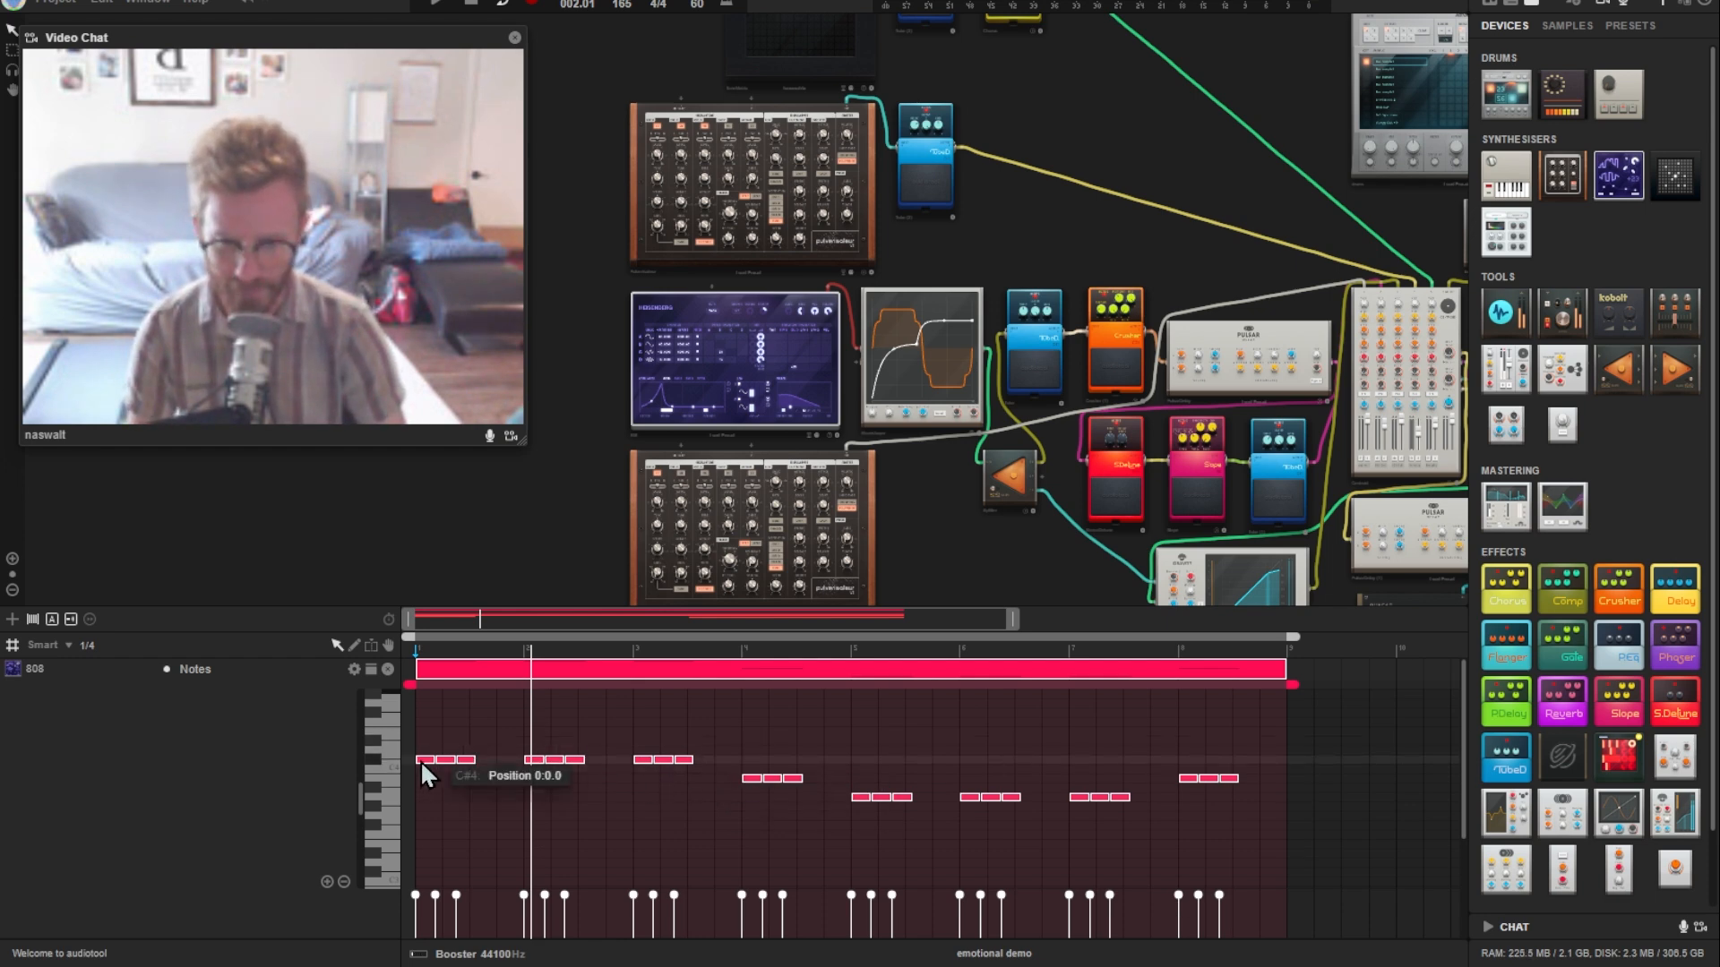
left_click_drag(421, 759, 425, 872)
scroll(475, 817, "down", 5)
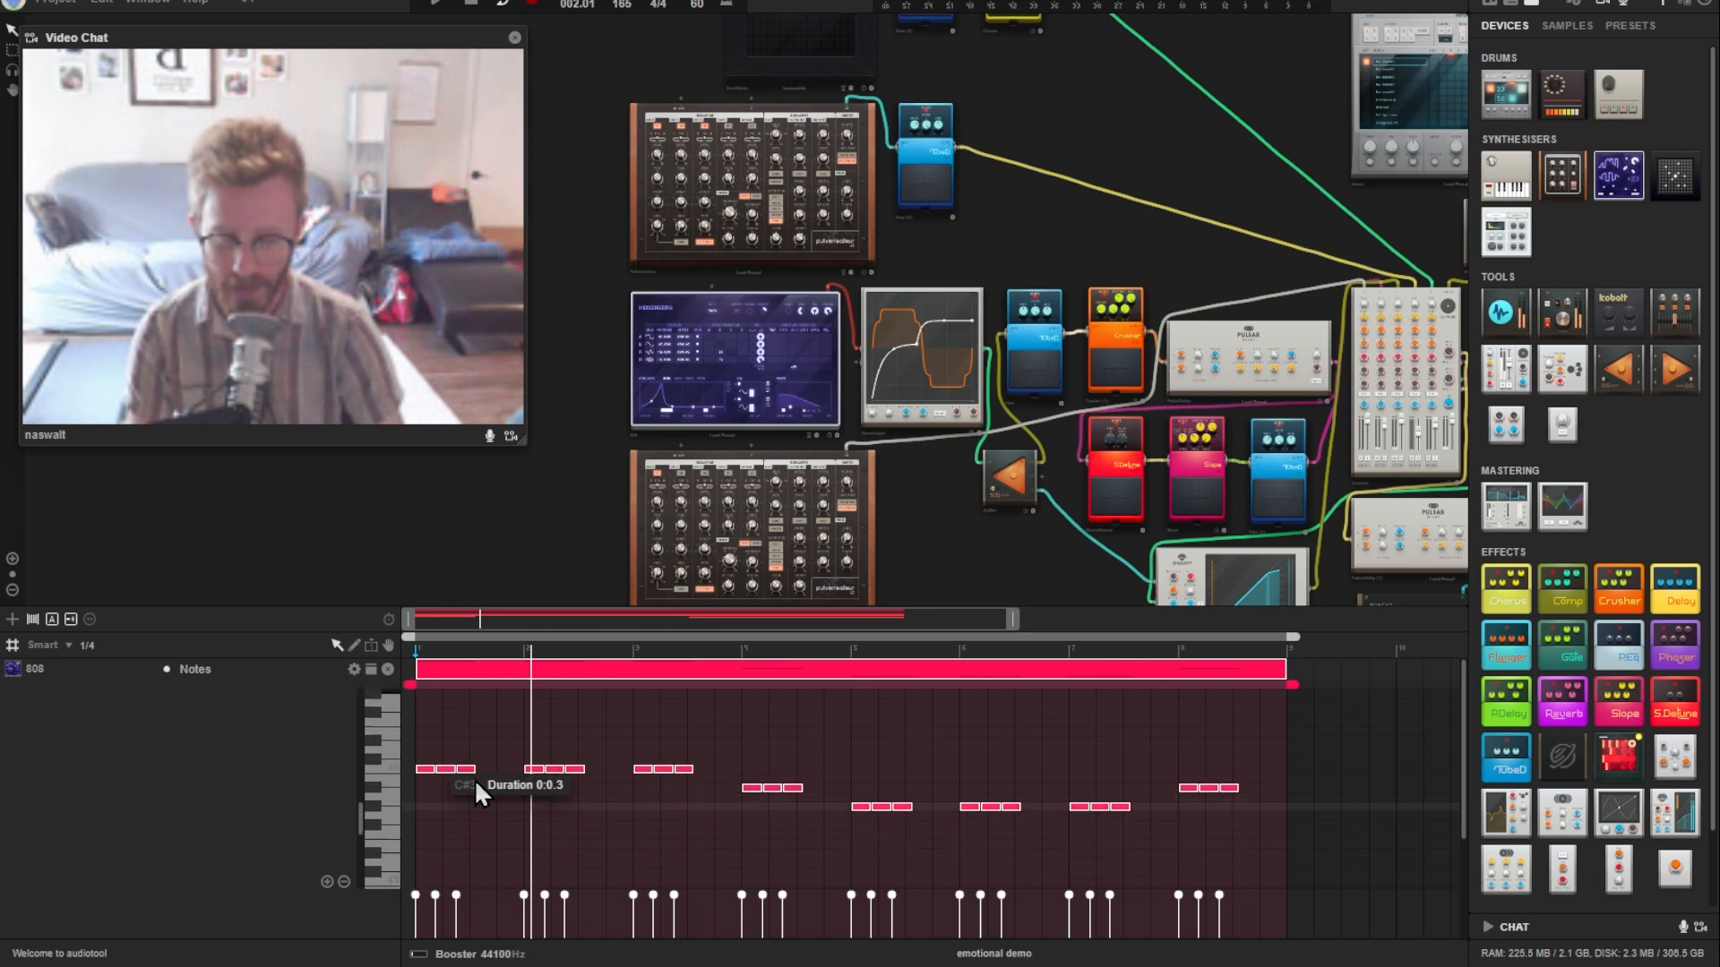
left_click(556, 804)
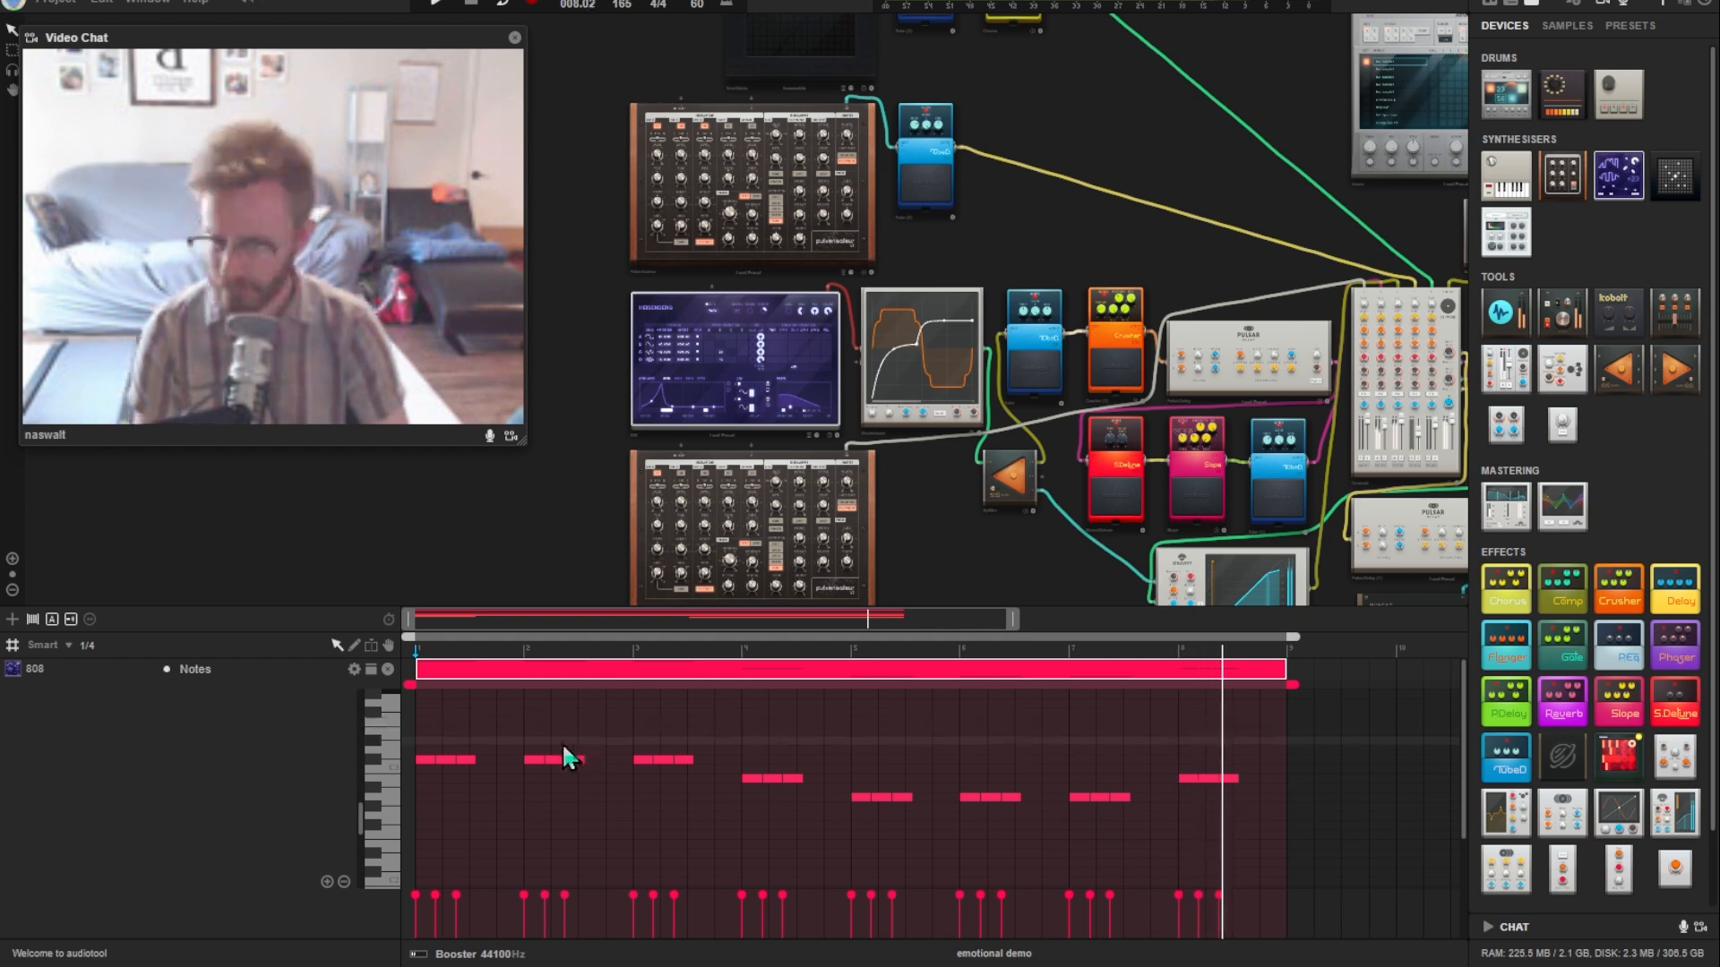
left_click(388, 797)
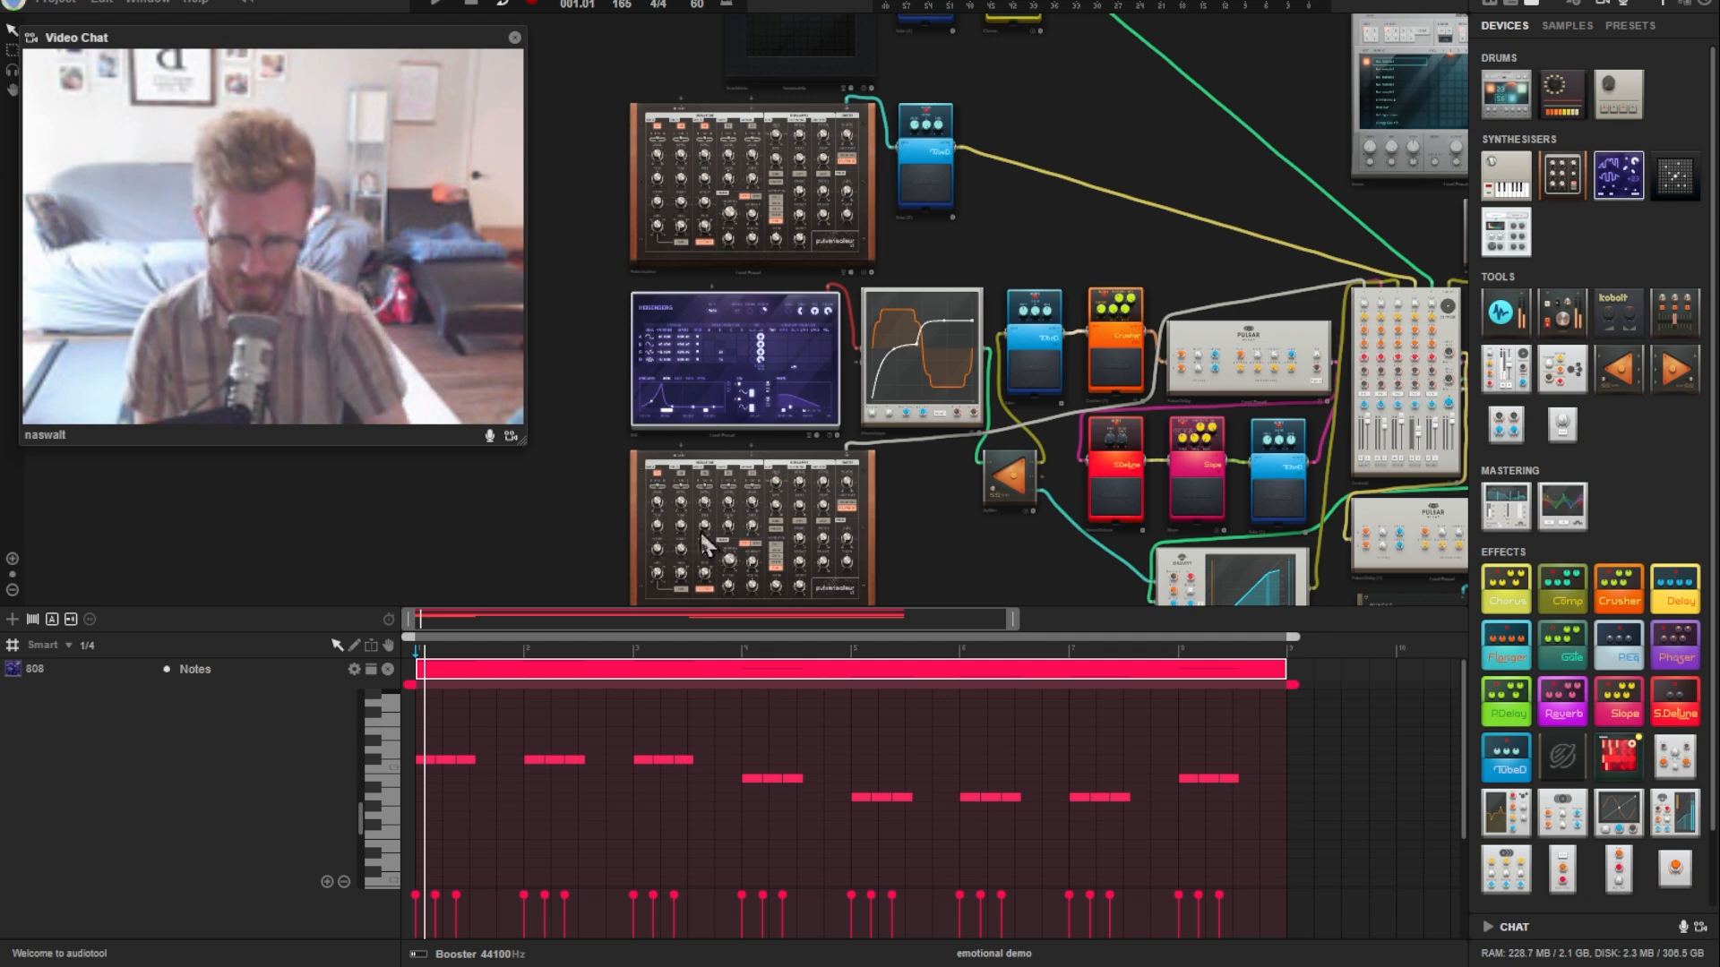
key("space")
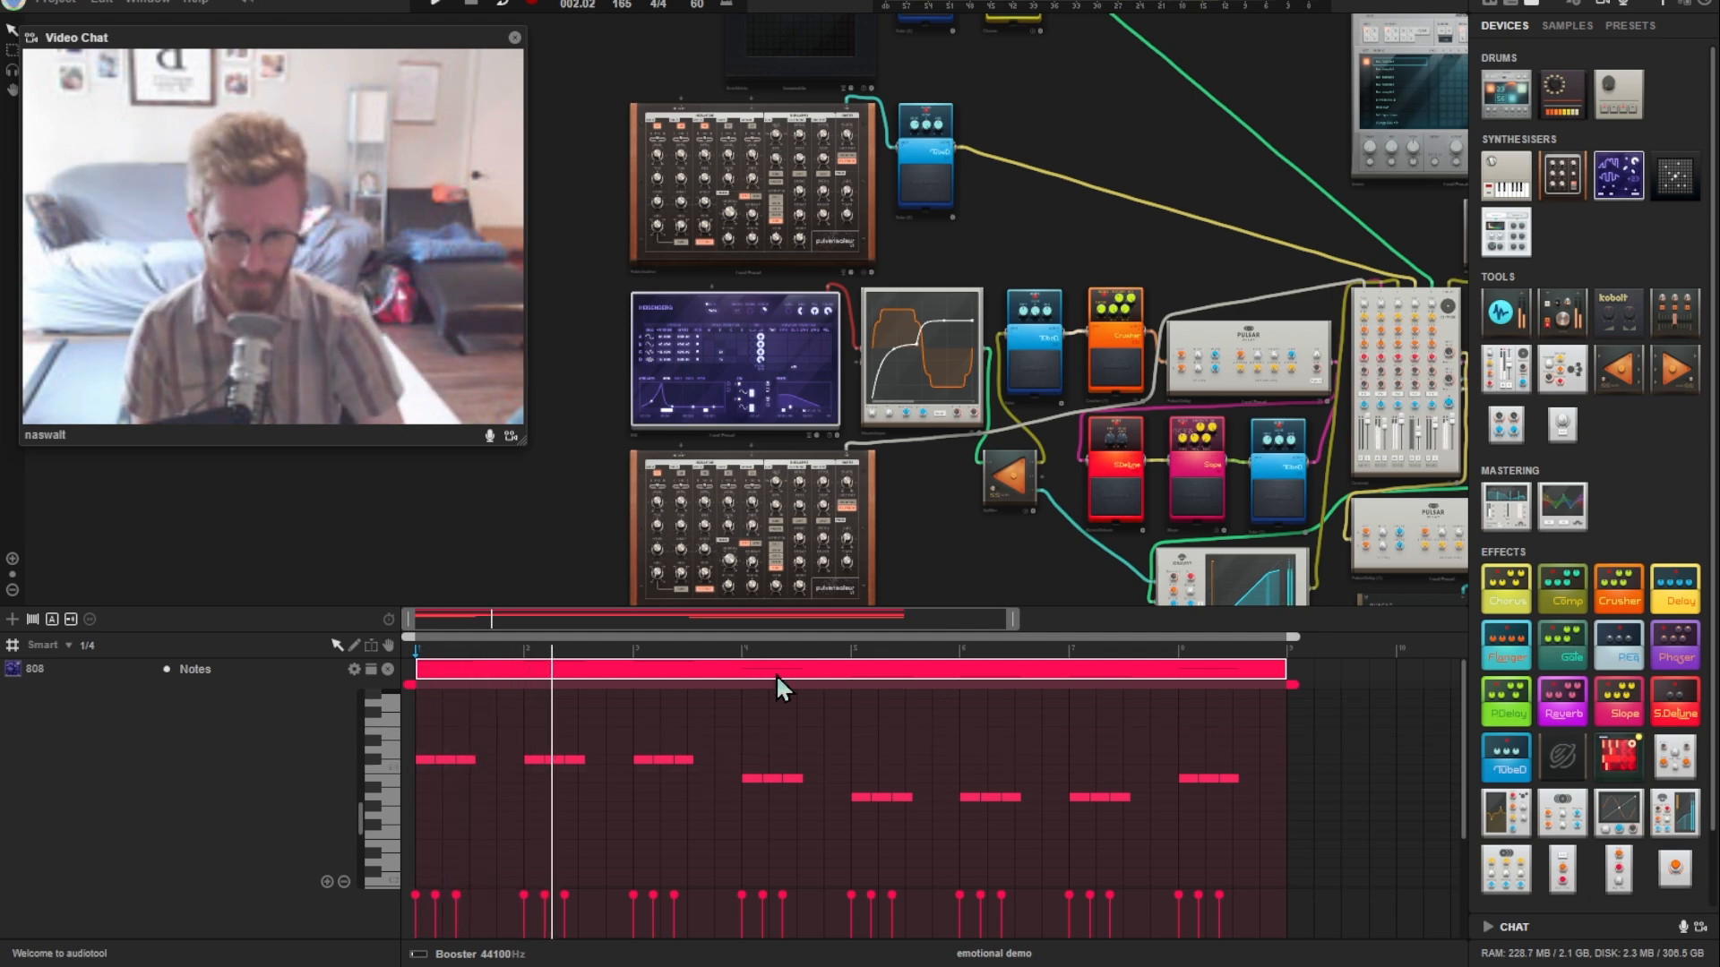
Step: Copy the eight-bar 808 note region onto the sub track at position 1:0.0 and check its notes
double_click(776, 673)
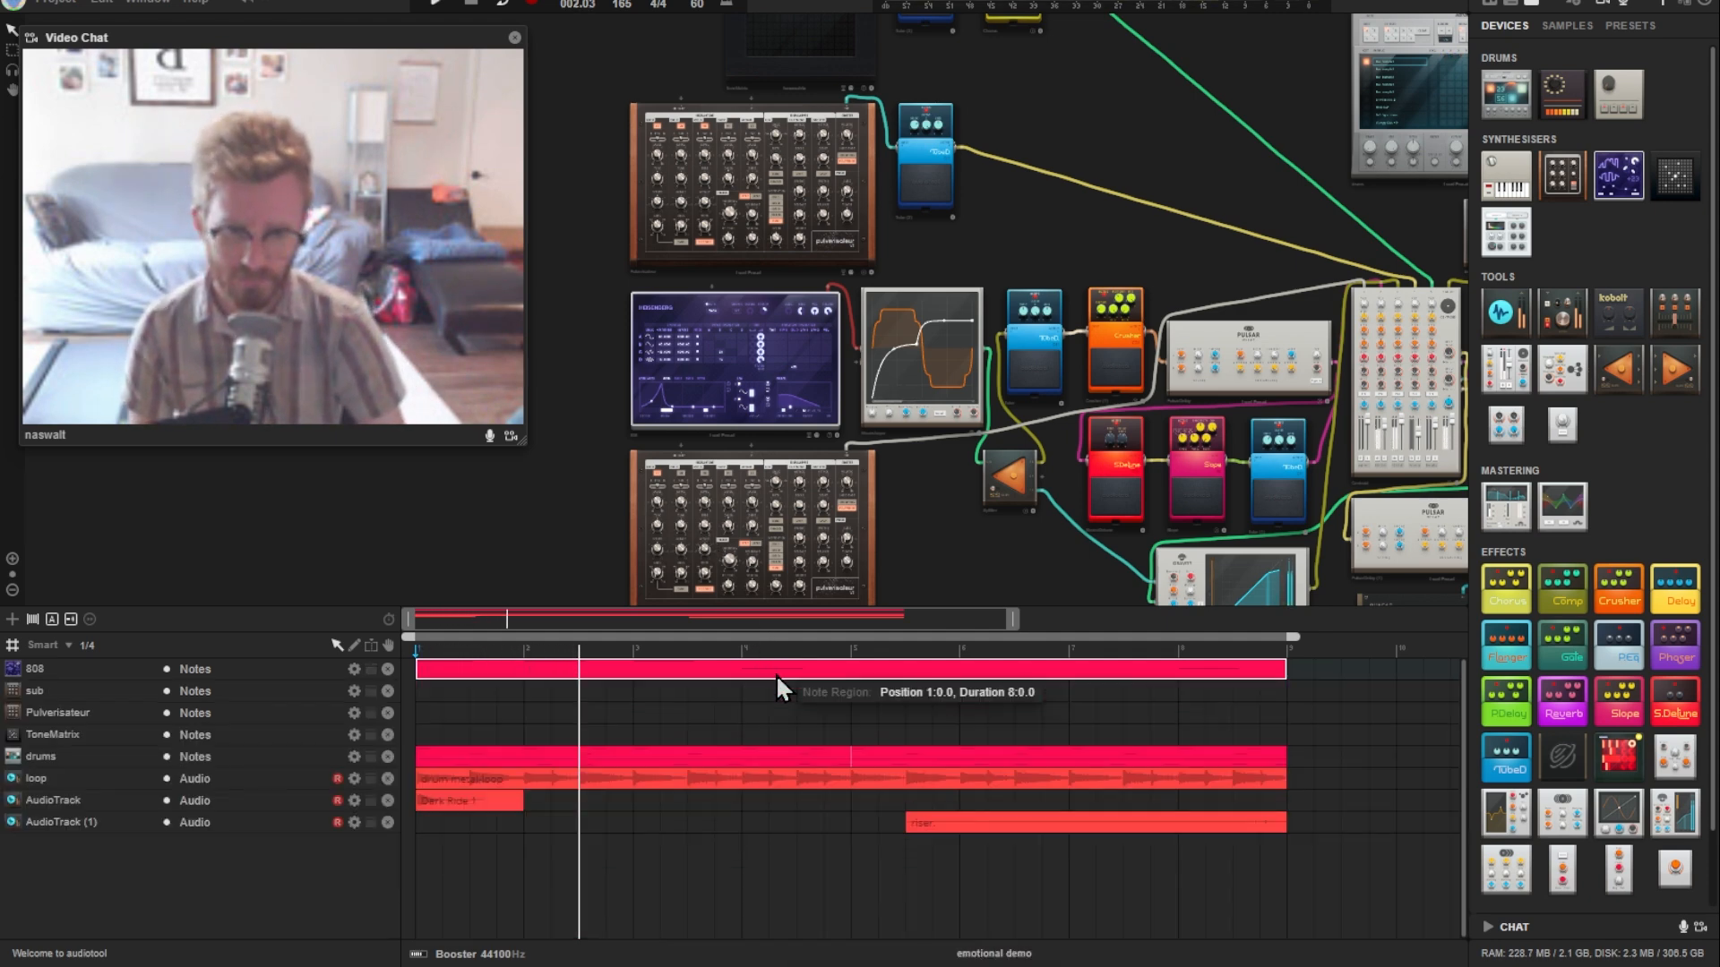
double_click(588, 686)
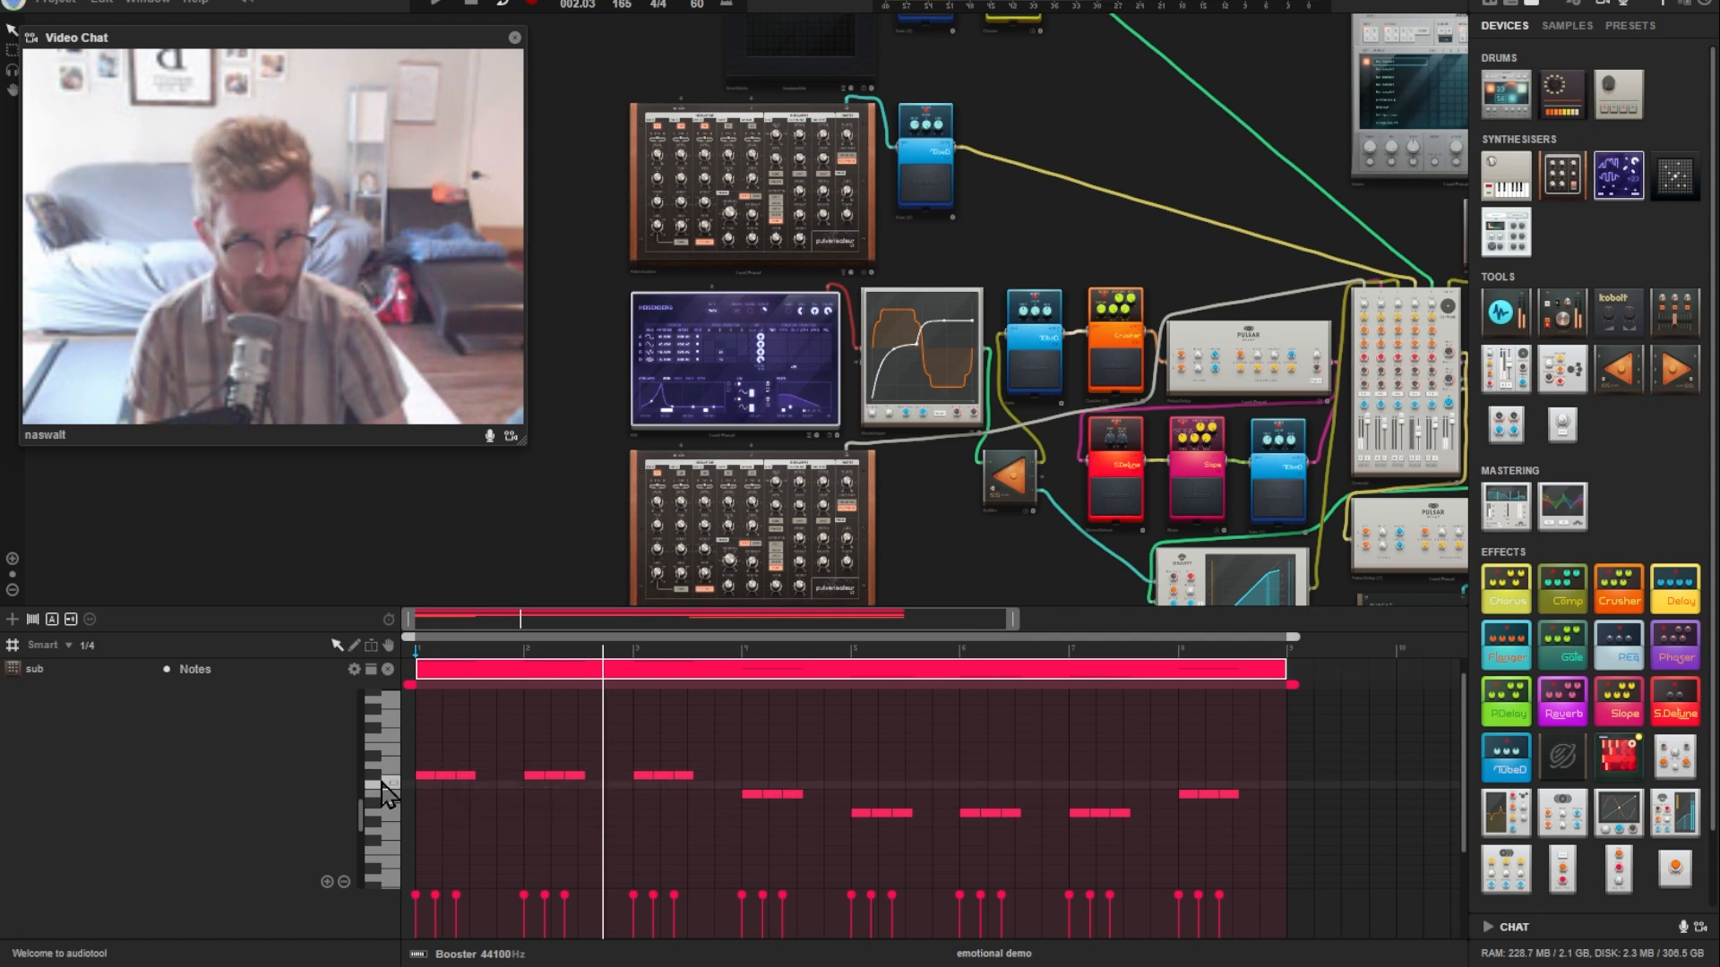
double_click(497, 673)
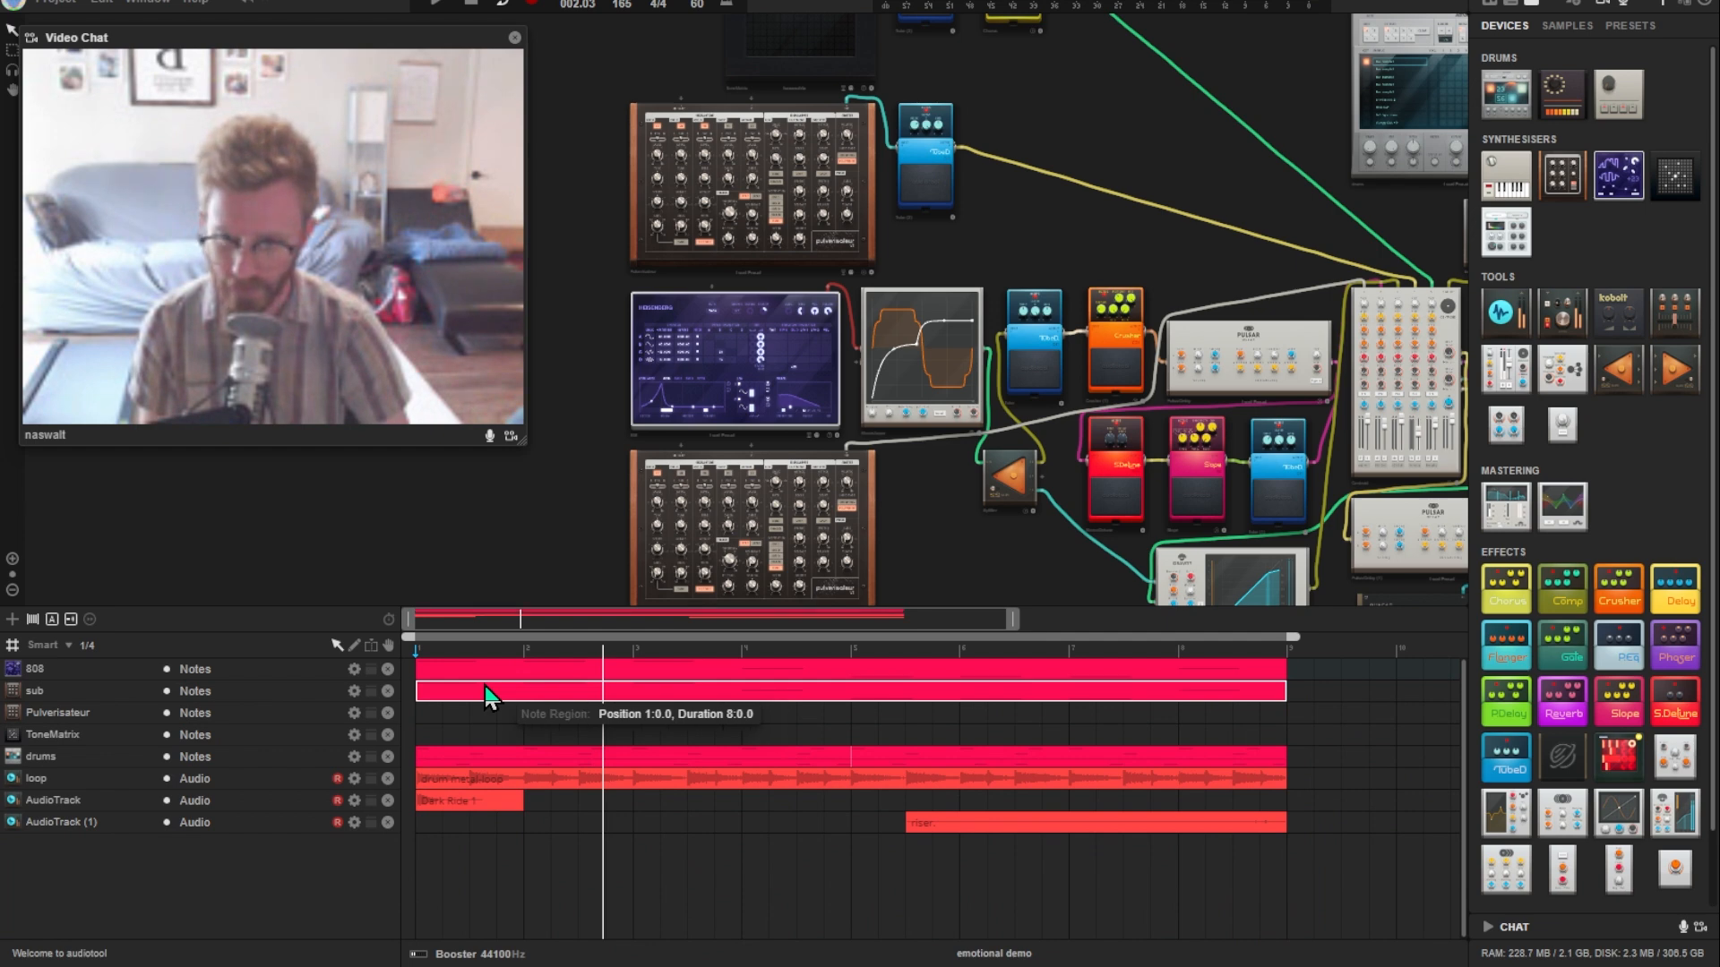
Step: Create a note region on the Pulverisateur track at position 1:0.0 with duration 8:0.0, and recheck the sub notes for reference
left_click(488, 727)
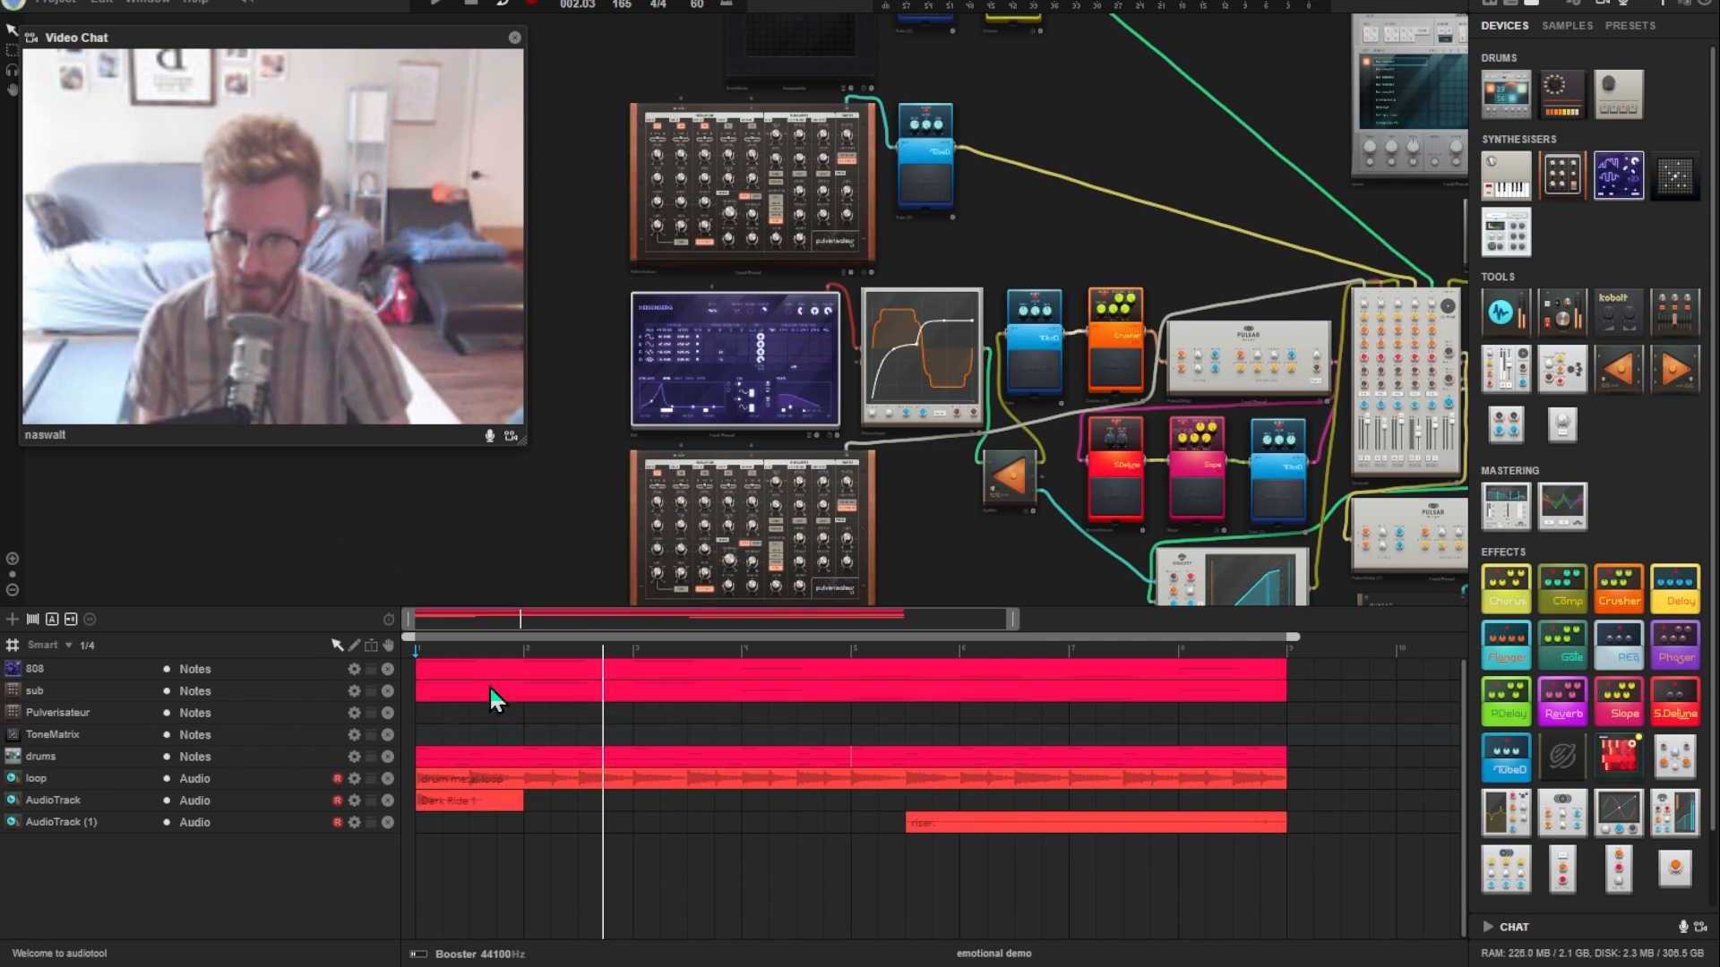
mouse_move(431, 712)
left_mouse_down()
mouse_move(1329, 685)
mouse_move(1286, 686)
left_mouse_up()
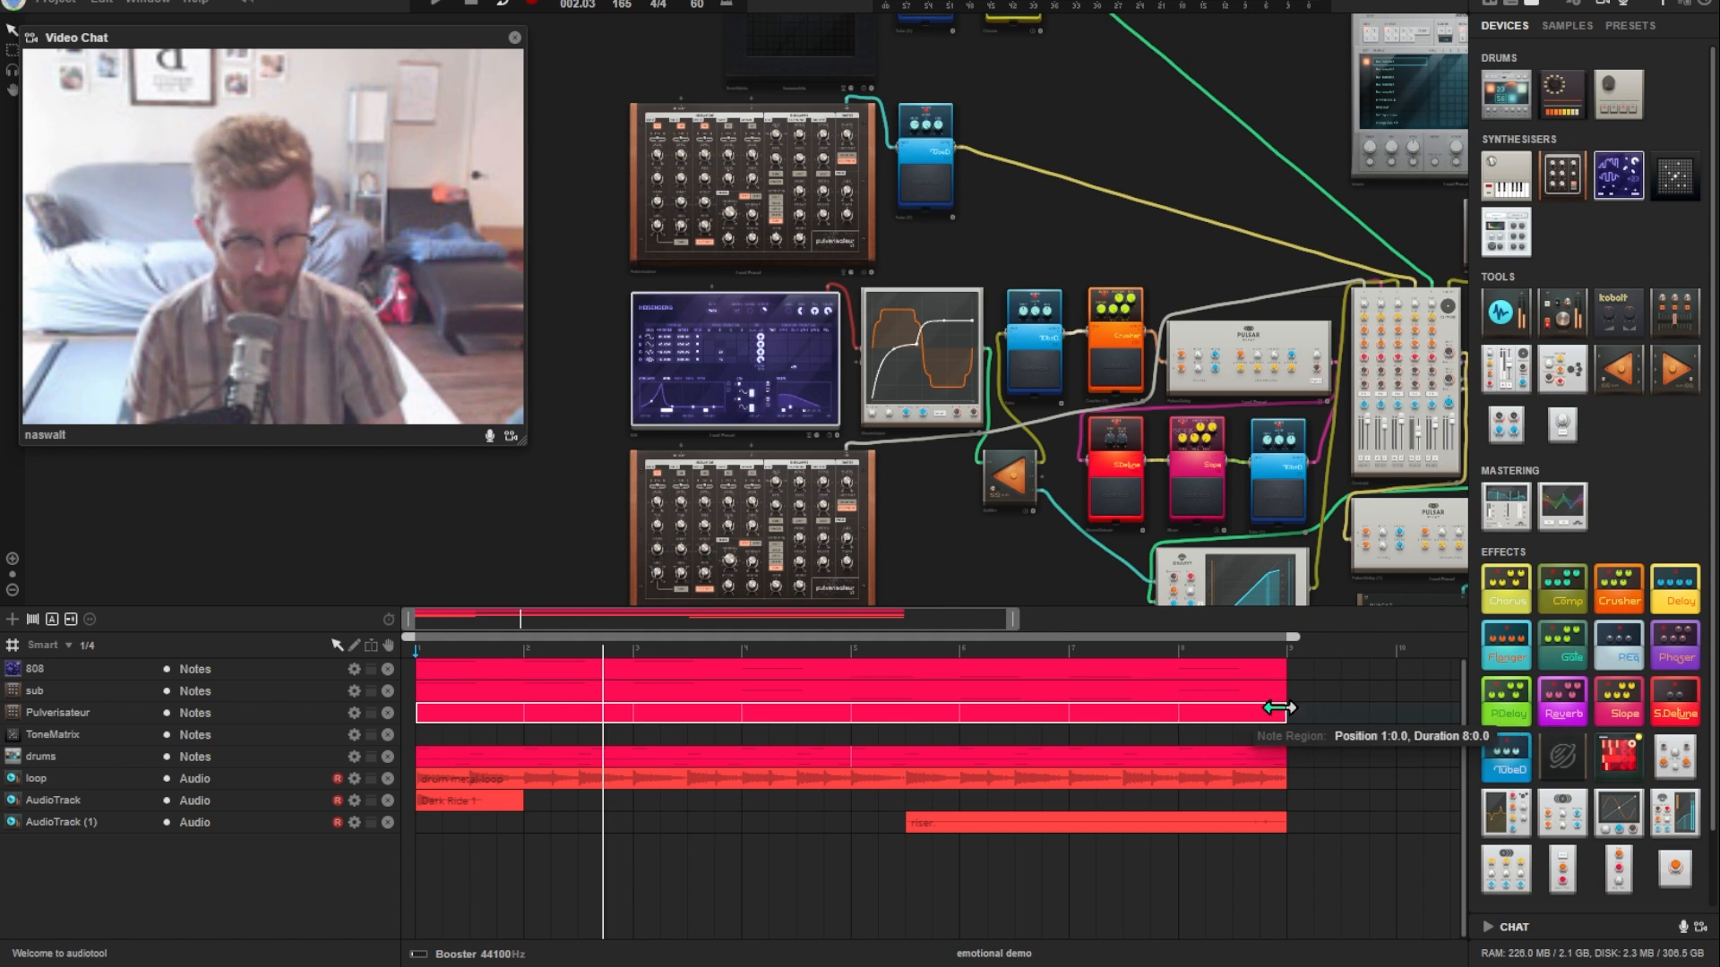
double_click(825, 686)
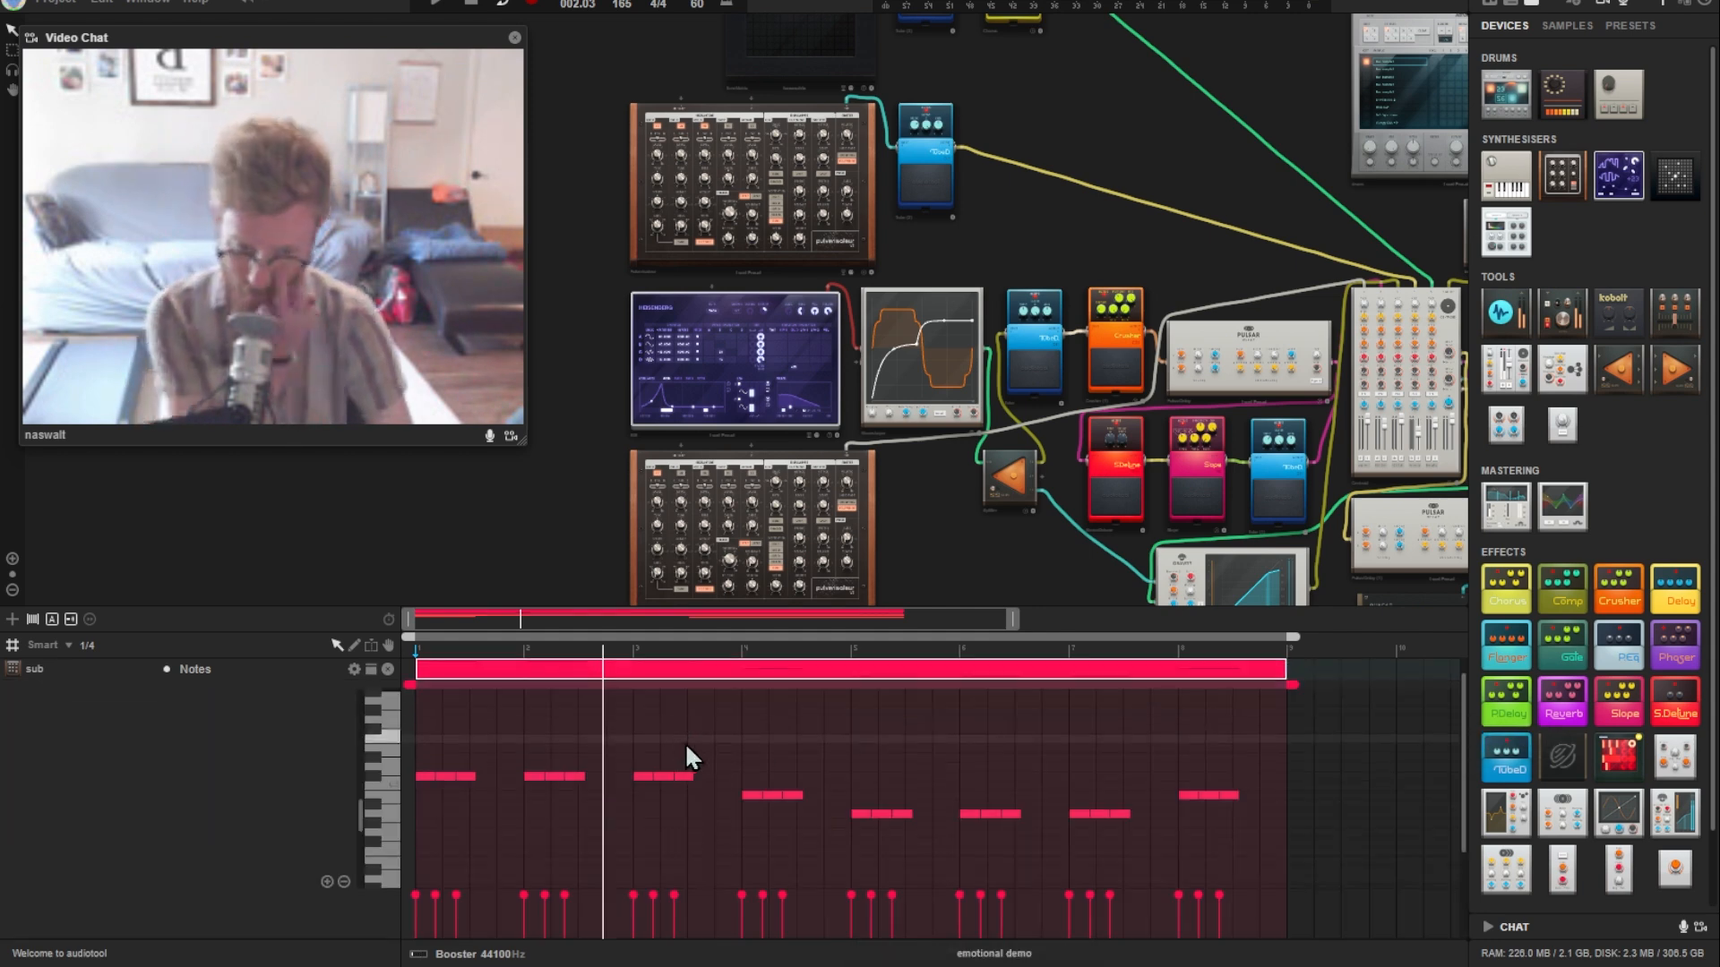
double_click(1073, 669)
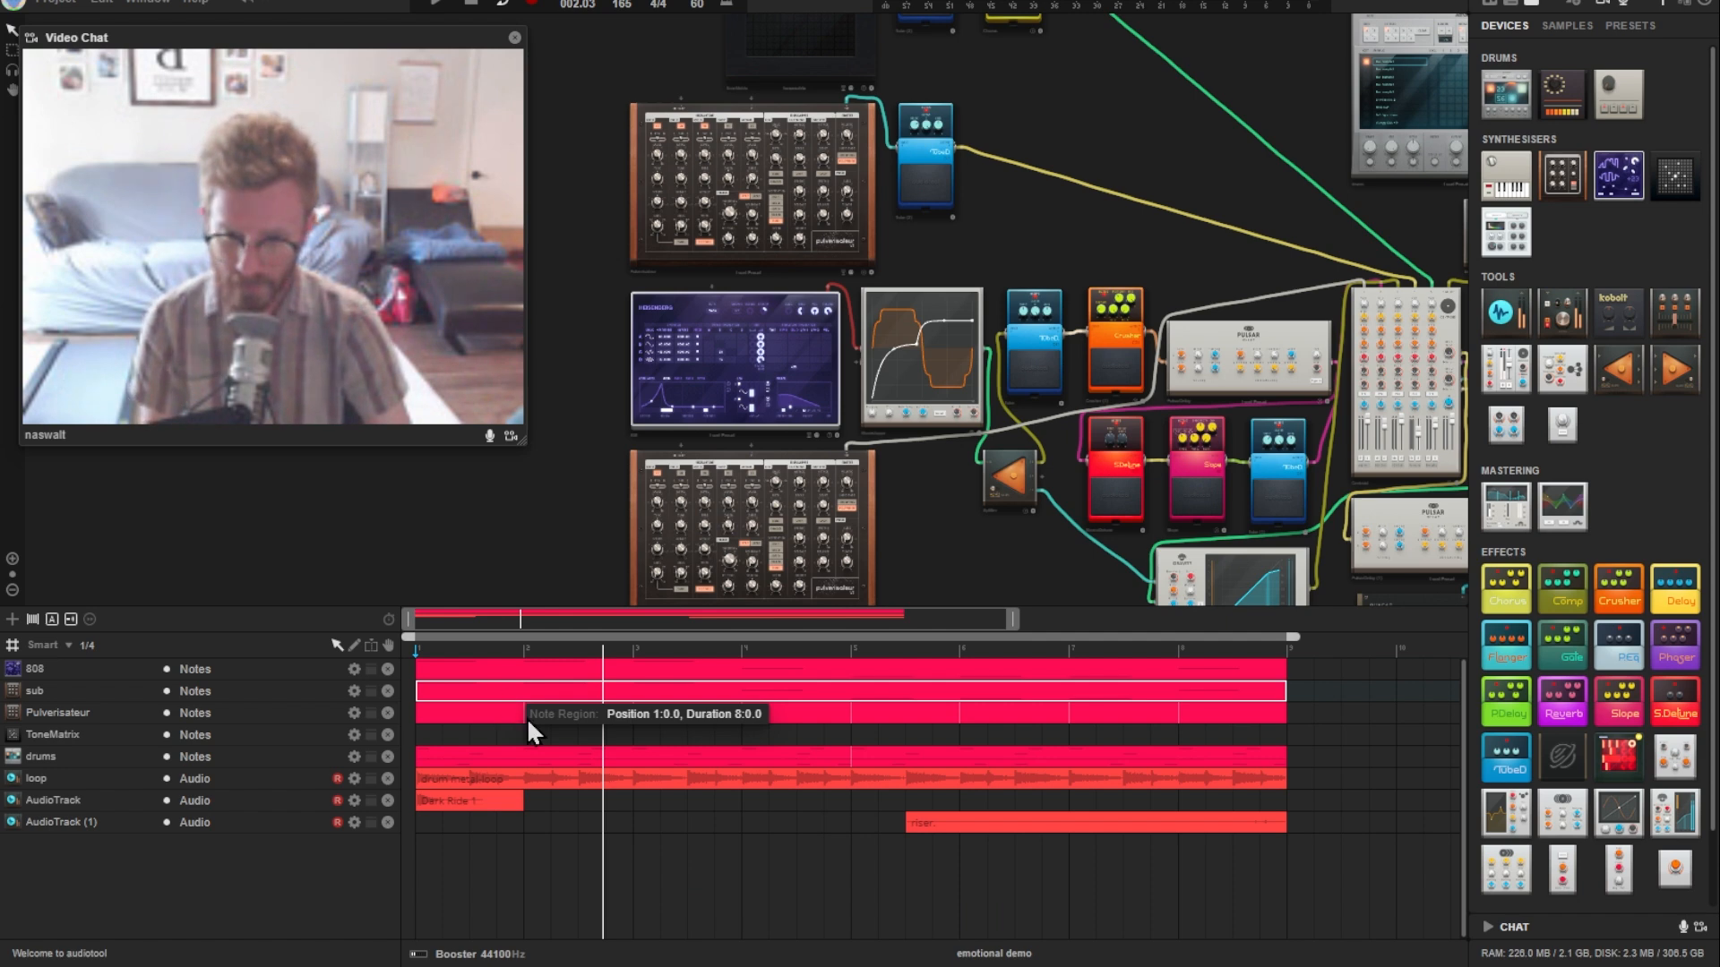
Step: Place a half-bar C#4 note at the start of each of the eight bars in the Pulverisateur region
double_click(553, 712)
left_click_drag(530, 688, 1293, 686)
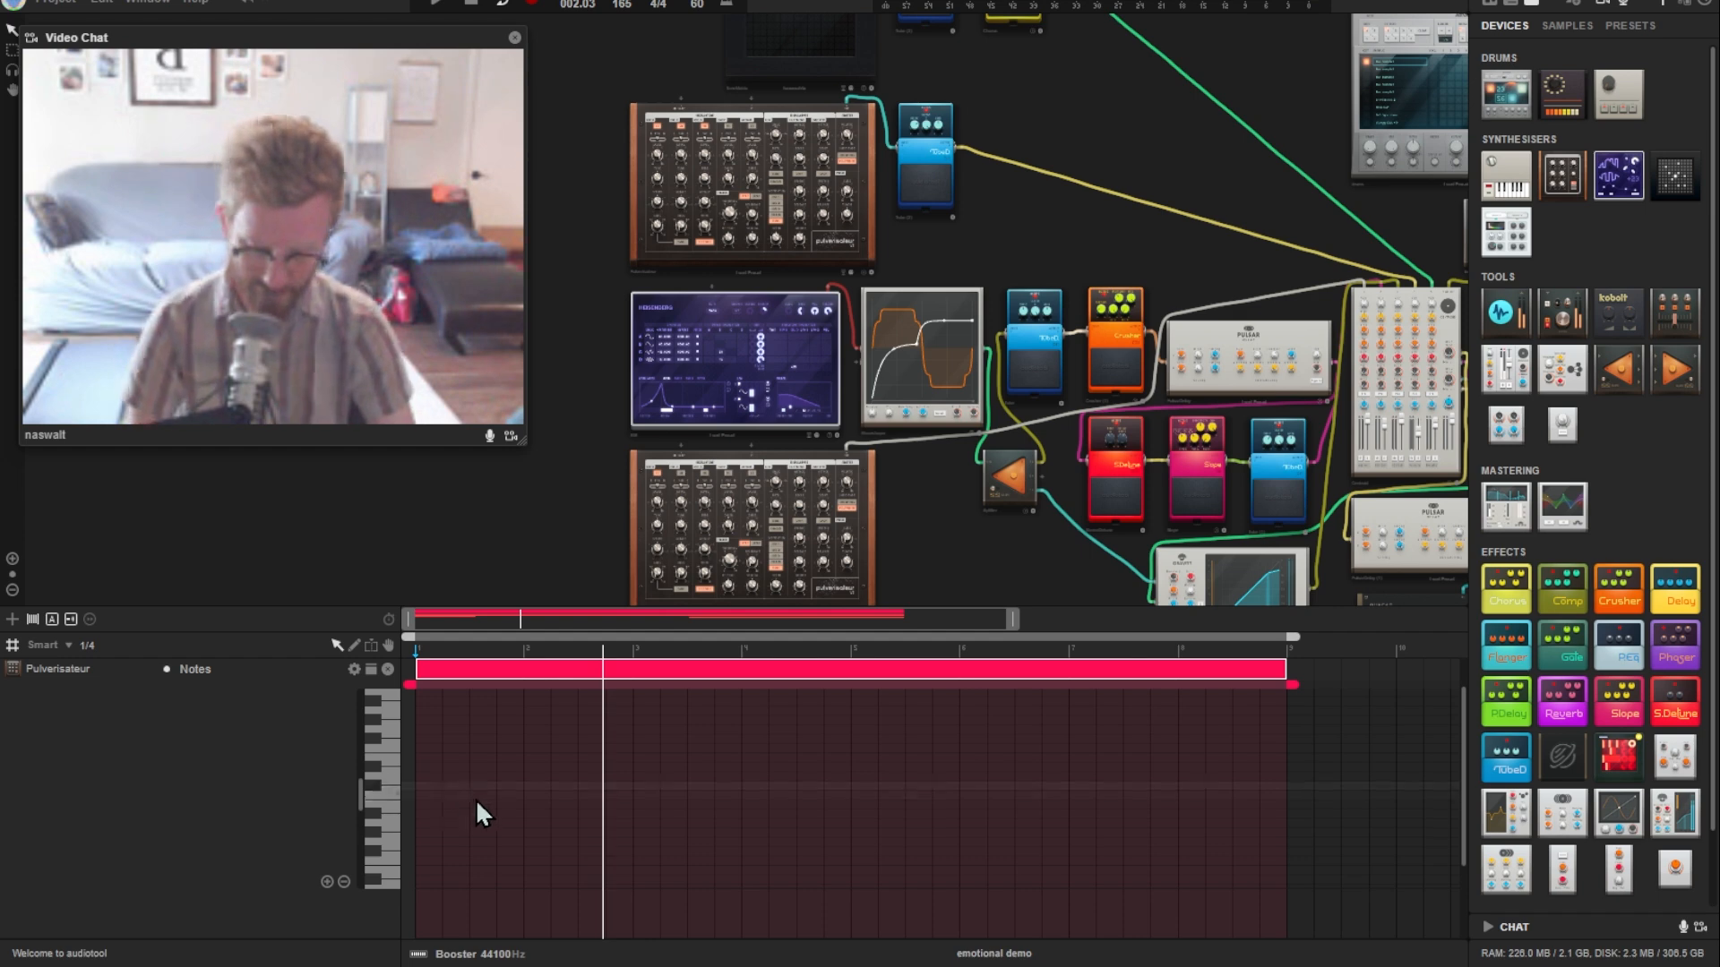
left_click(430, 786)
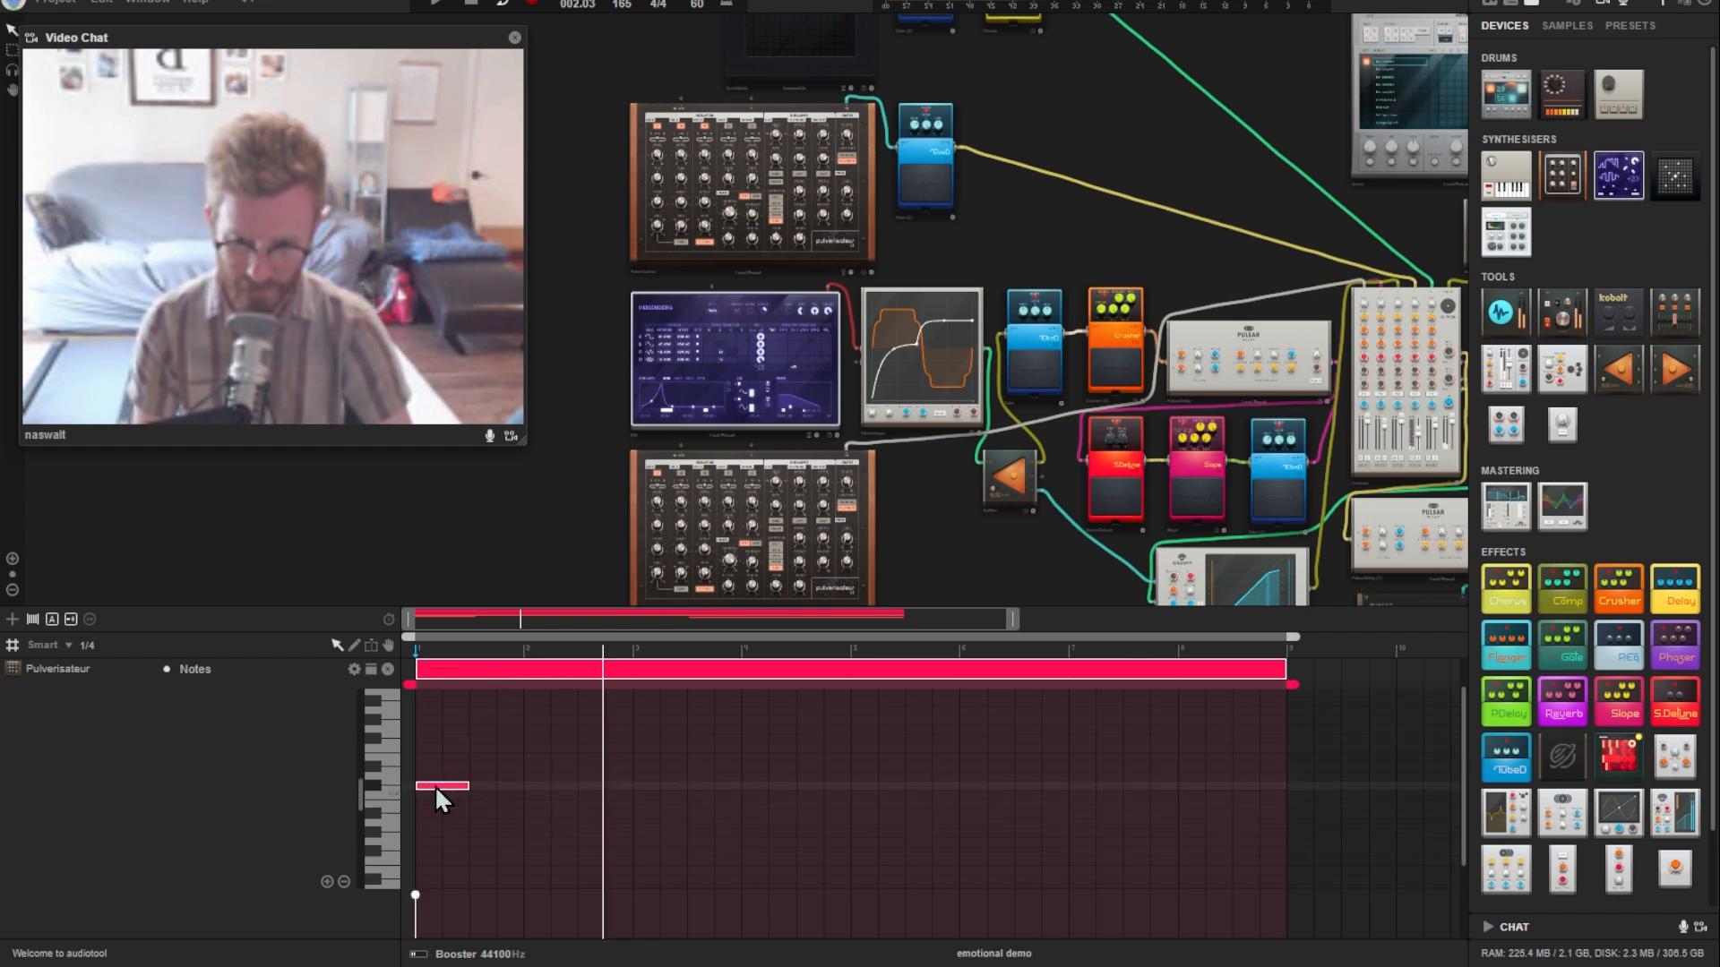
left_click(546, 784)
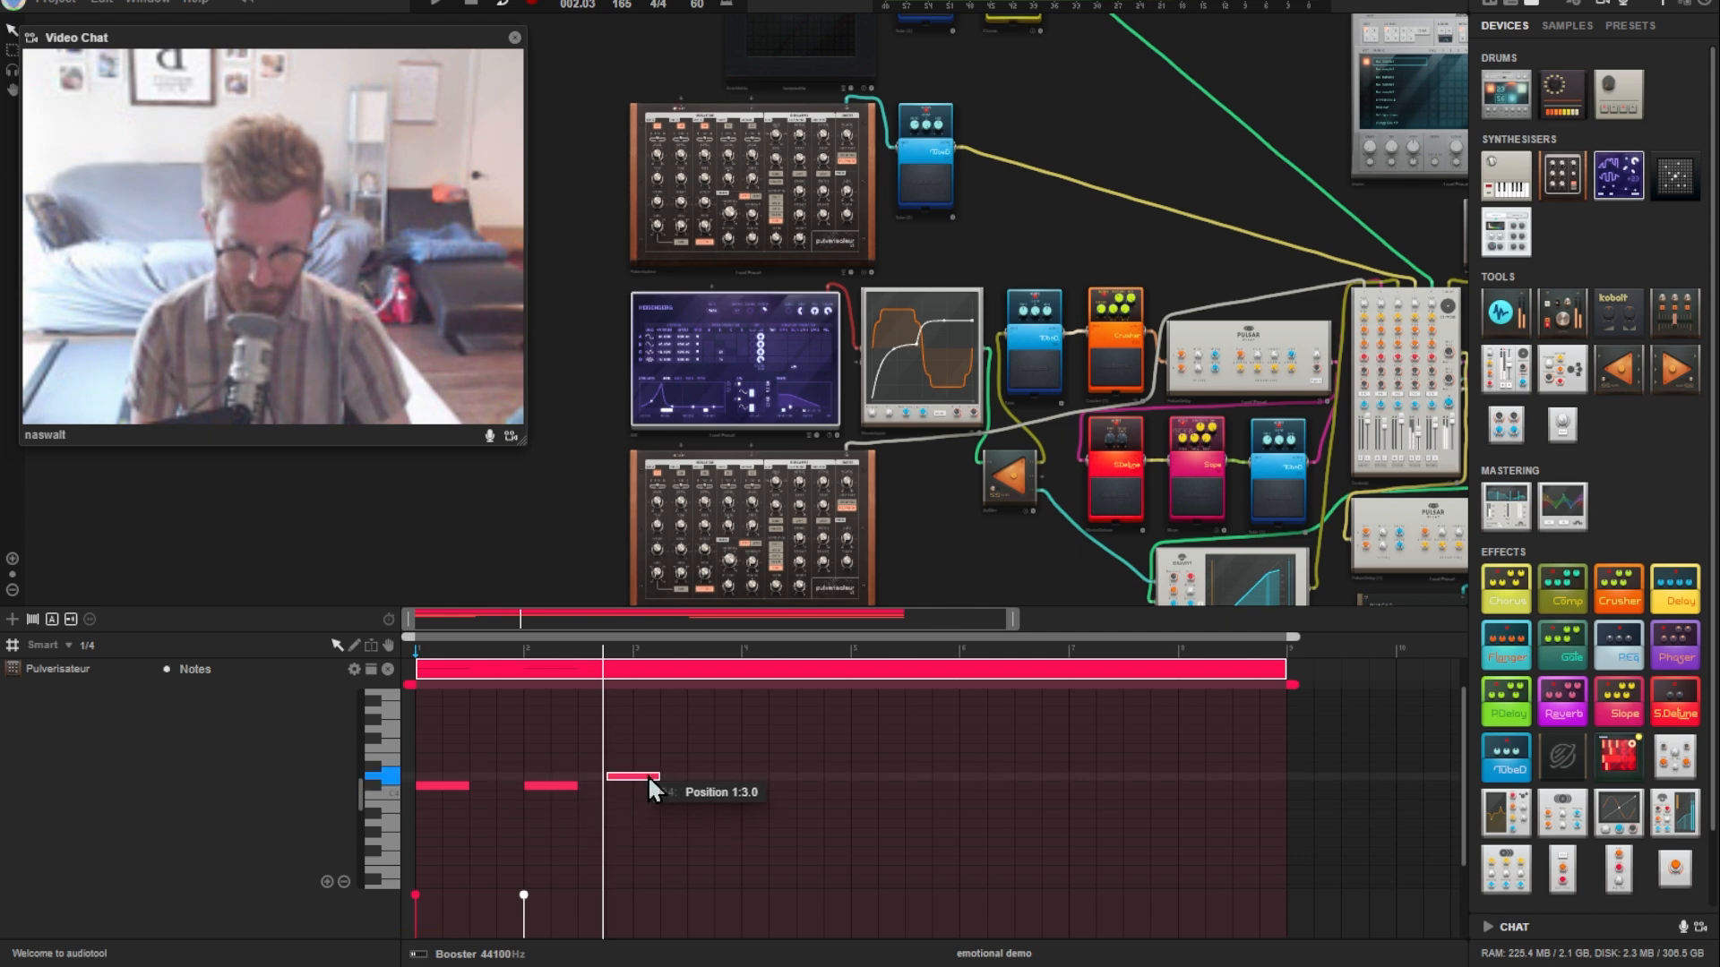
left_click(649, 785)
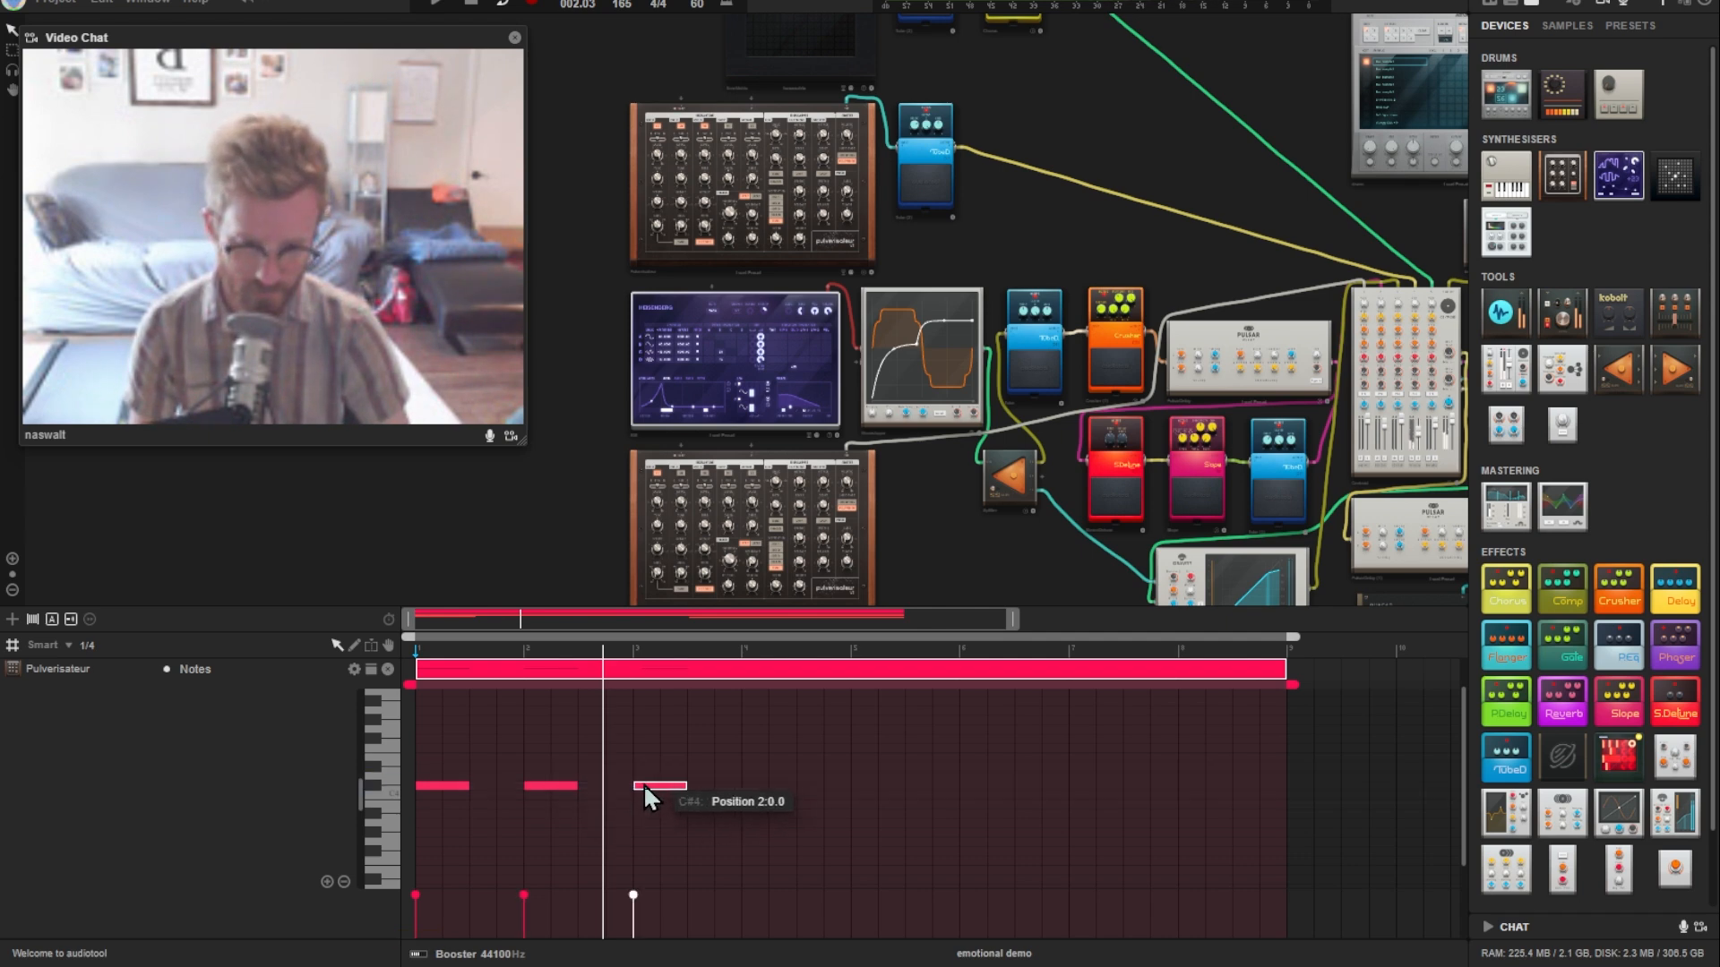
left_click(754, 786)
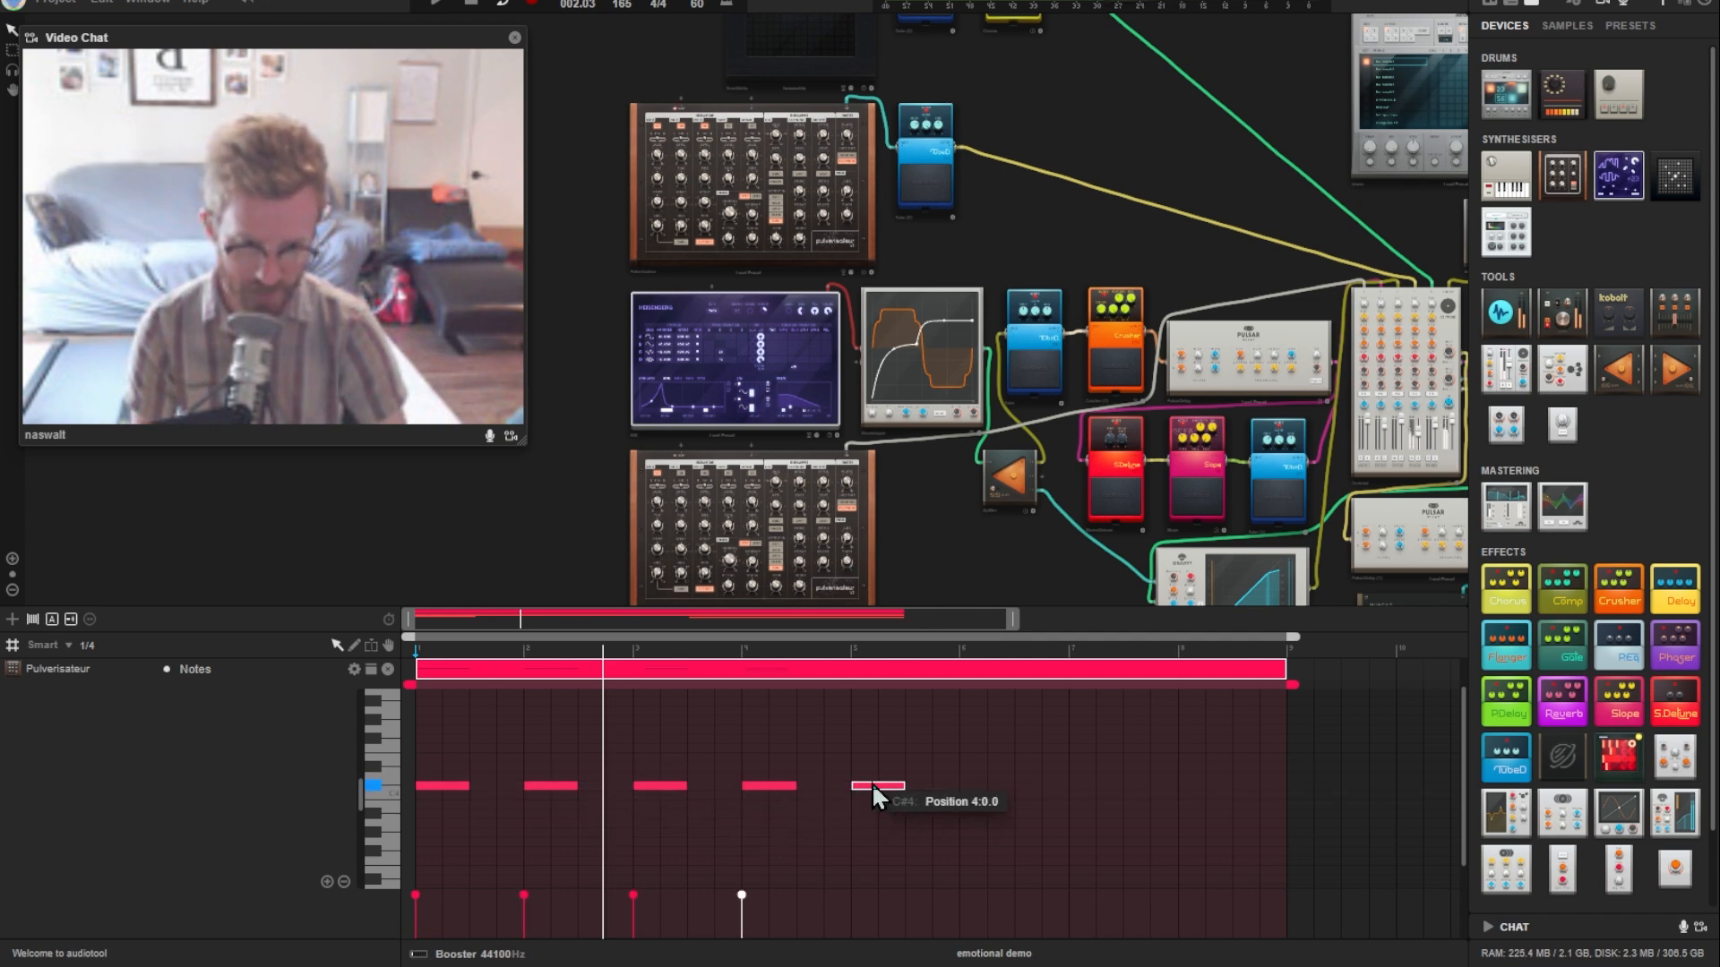
left_click(866, 786)
left_click_drag(729, 761, 974, 783)
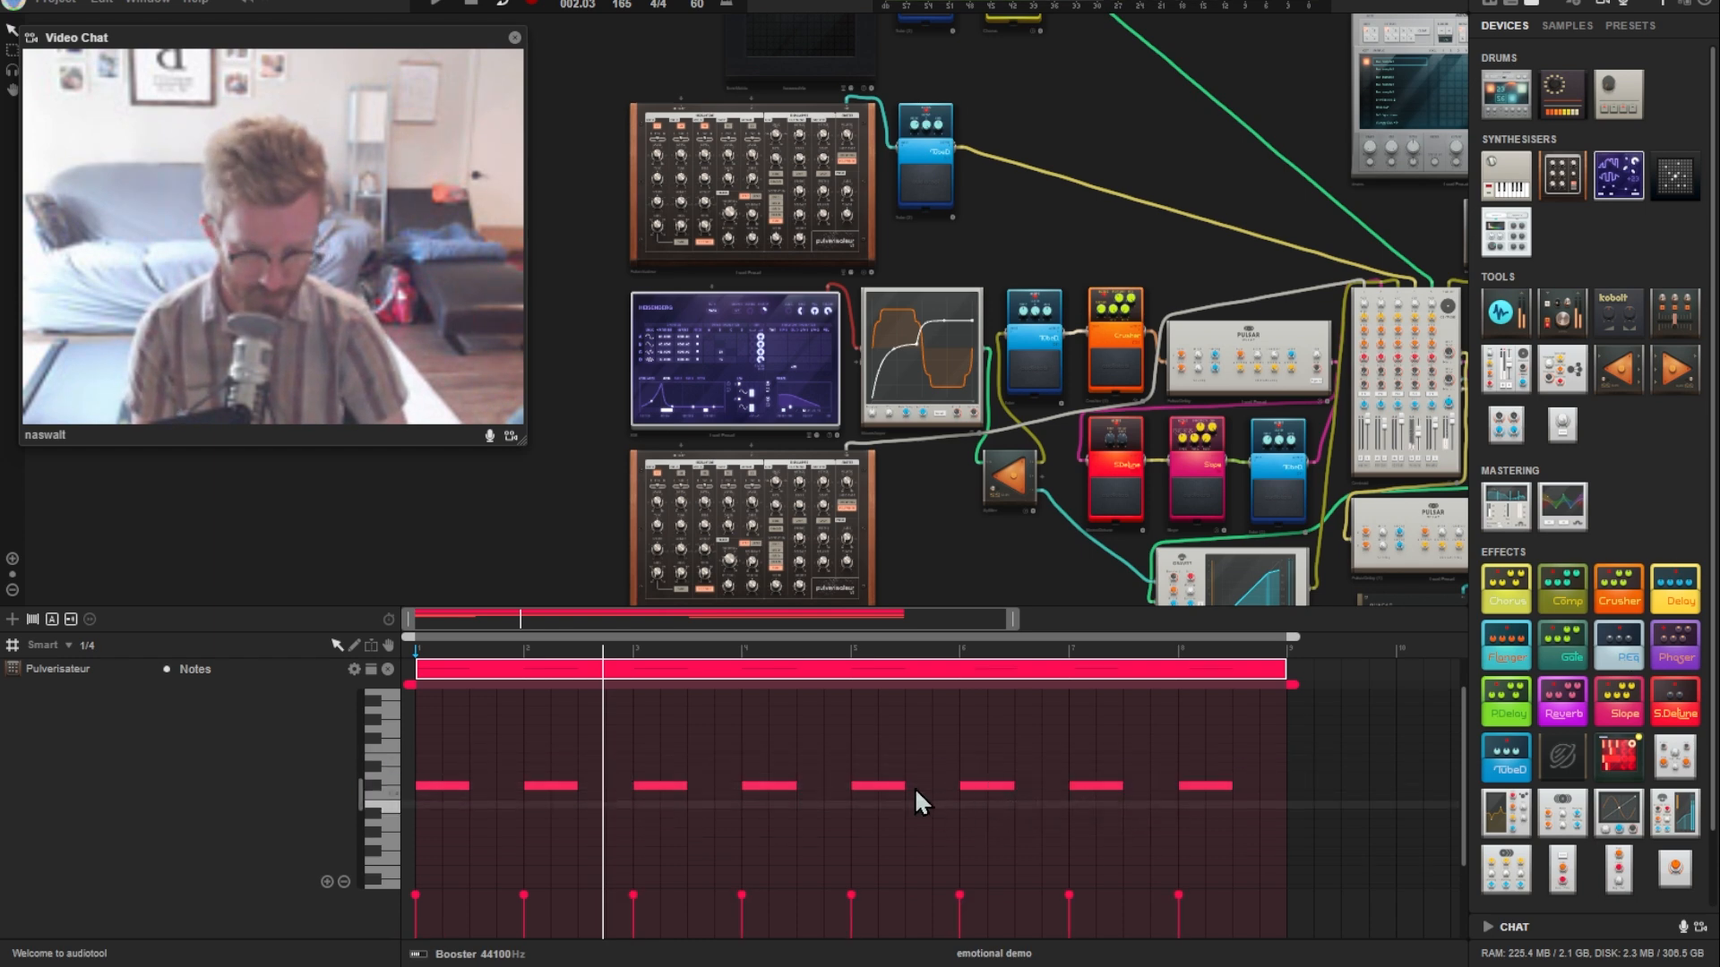
Step: Lower the Pulverisateur notes in bars 4 and 8 to B3 and those in bars 5 to 7 to A3
left_click(769, 786)
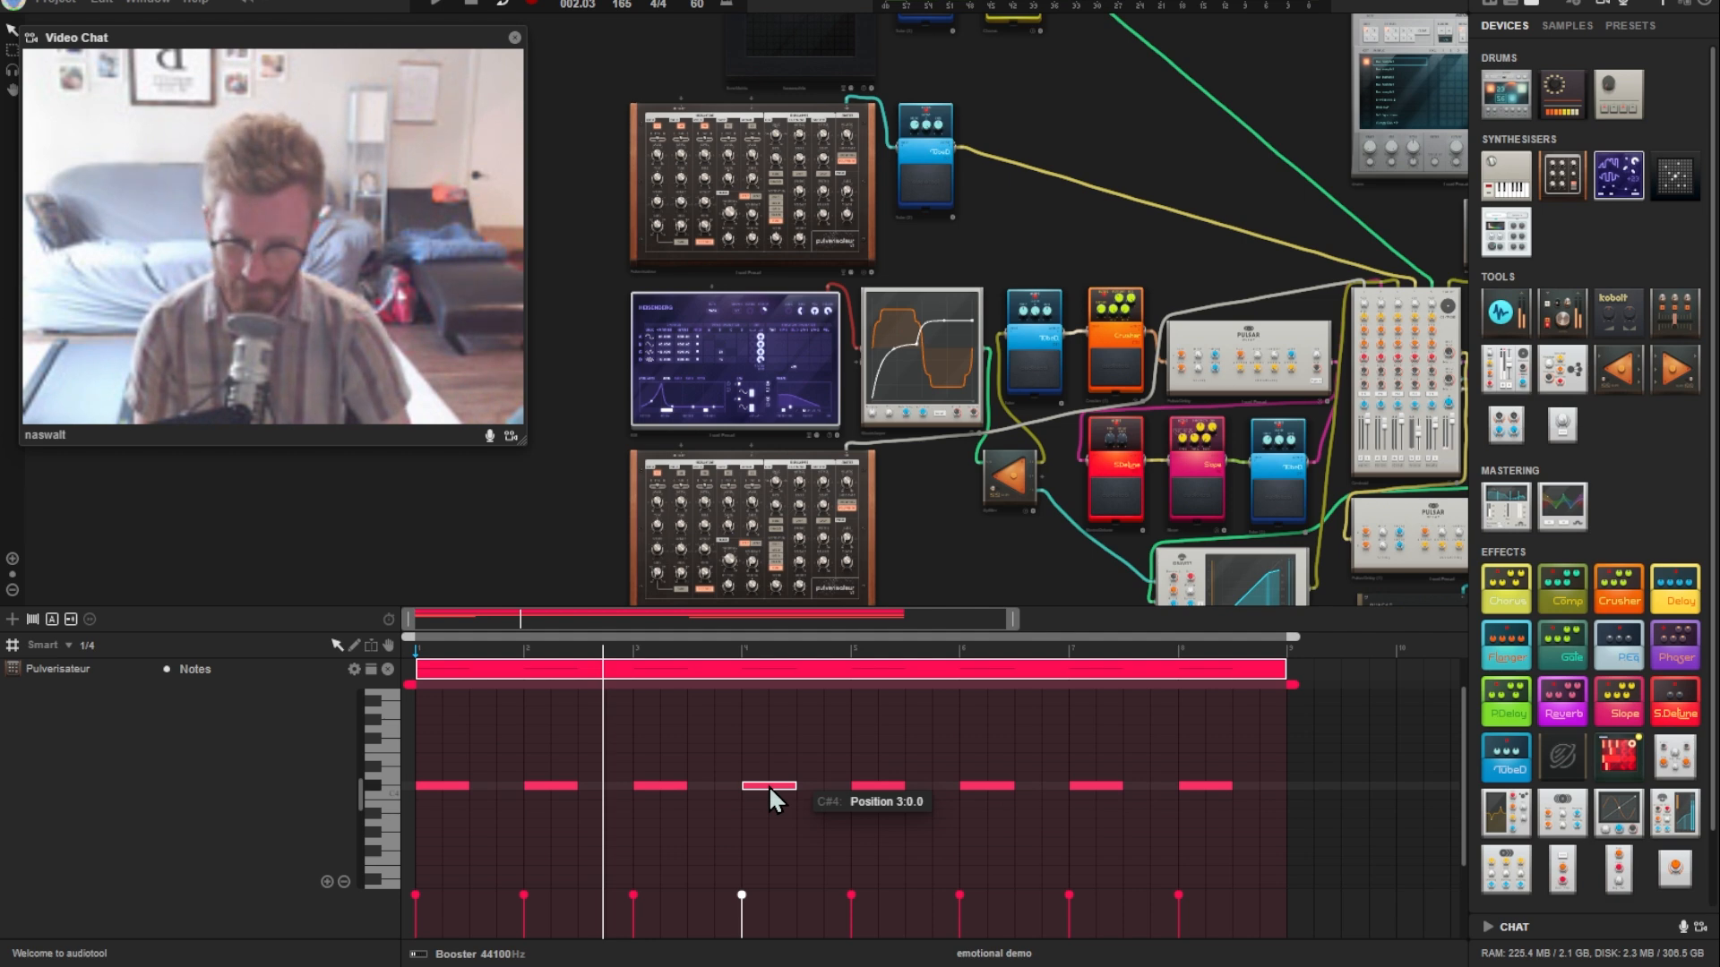
left_click_drag(771, 788, 772, 805)
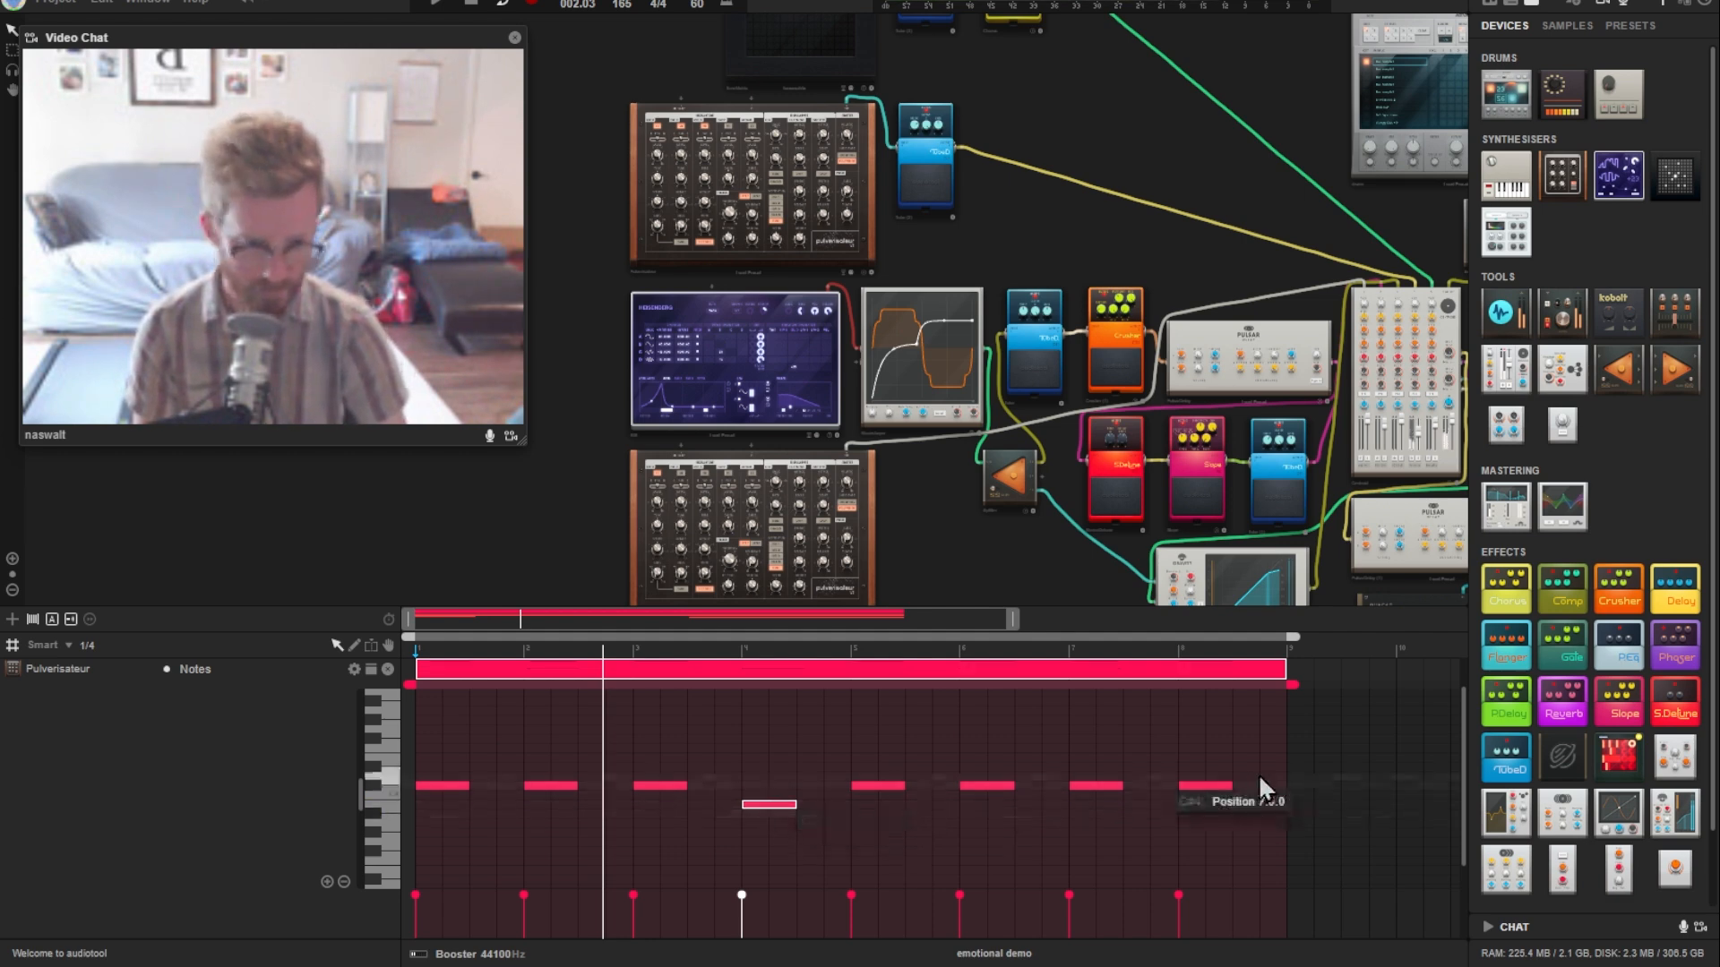
left_click_drag(1197, 786, 1195, 799)
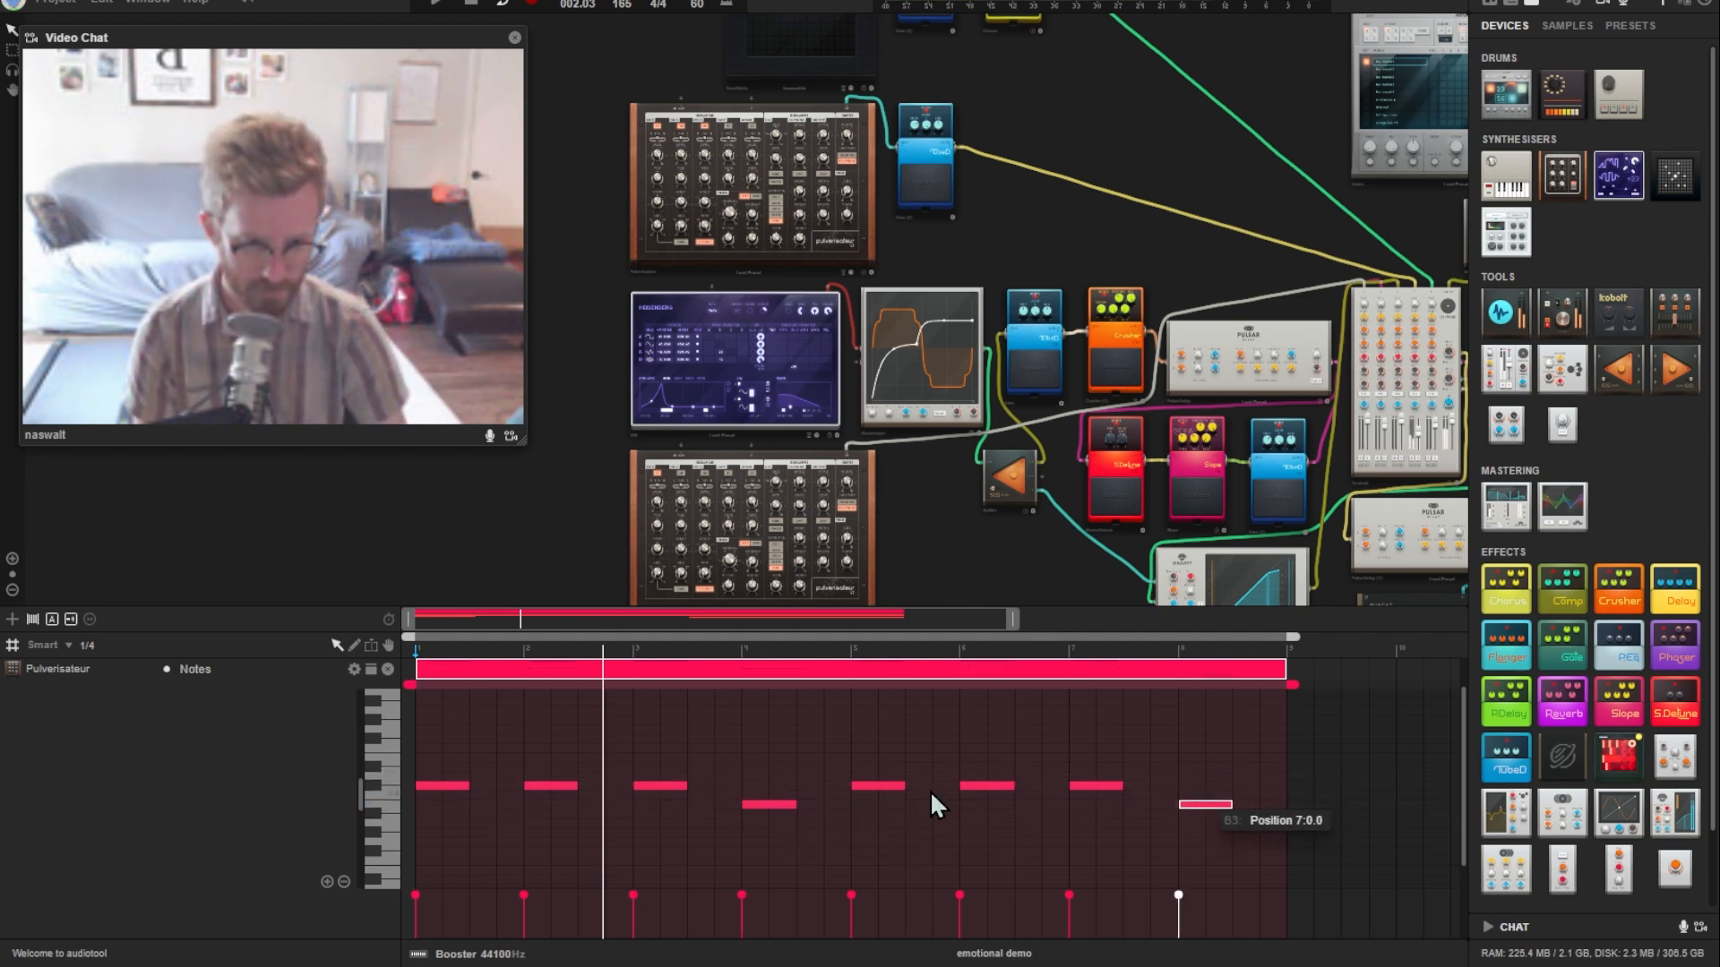
left_click_drag(1060, 797, 1075, 802)
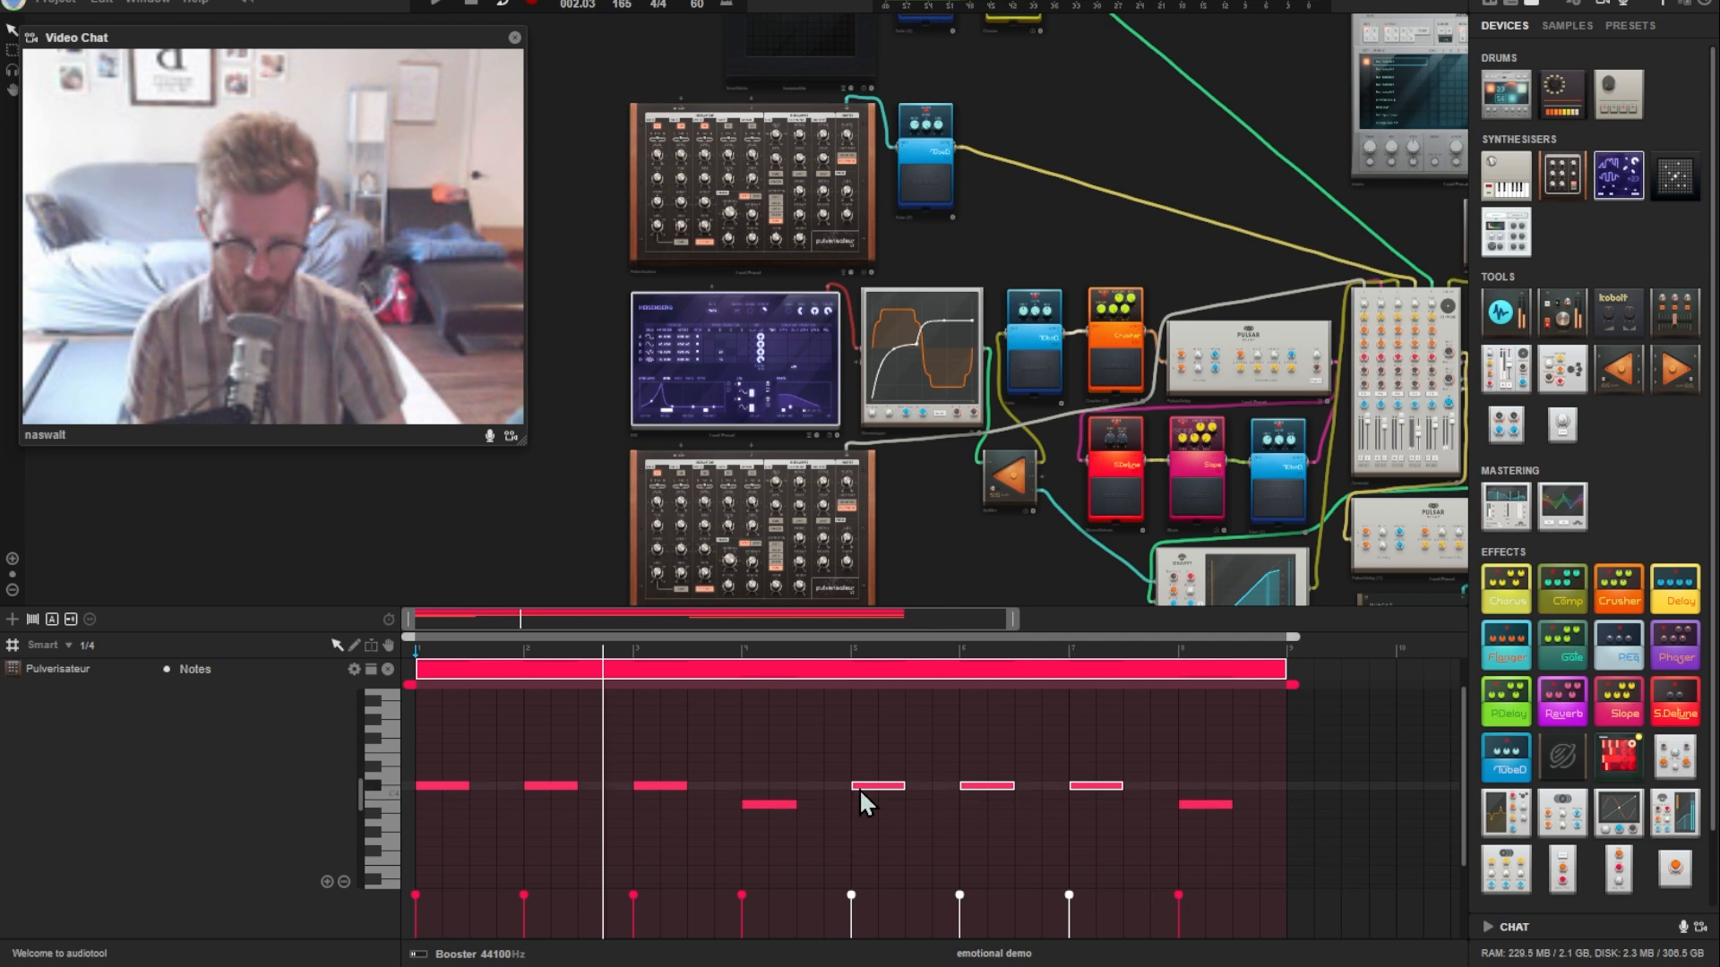
mouse_move(865, 804)
left_mouse_down()
mouse_move(871, 828)
mouse_move(888, 820)
mouse_move(867, 820)
left_mouse_up()
left_click(884, 763)
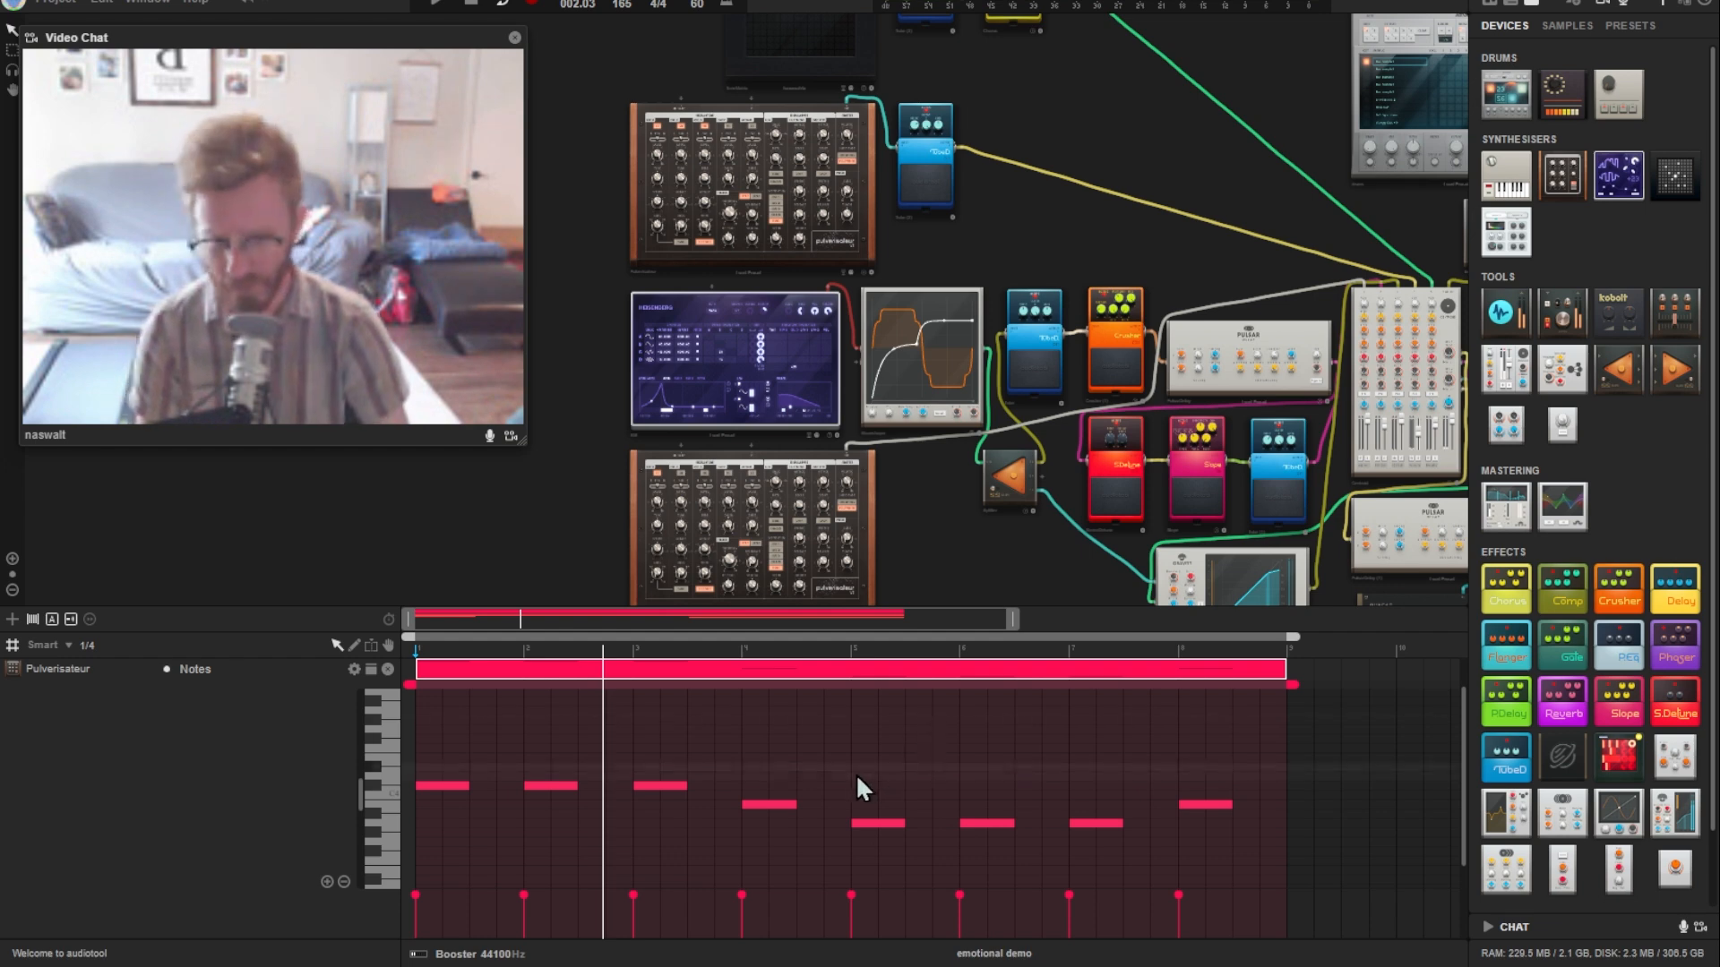
Step: Play the Pulverisateur pattern and solo its channel on the Centroid mixer, plus channel 1 on the Centroid (1) (1) mixer
scroll(972, 426, "up", 3)
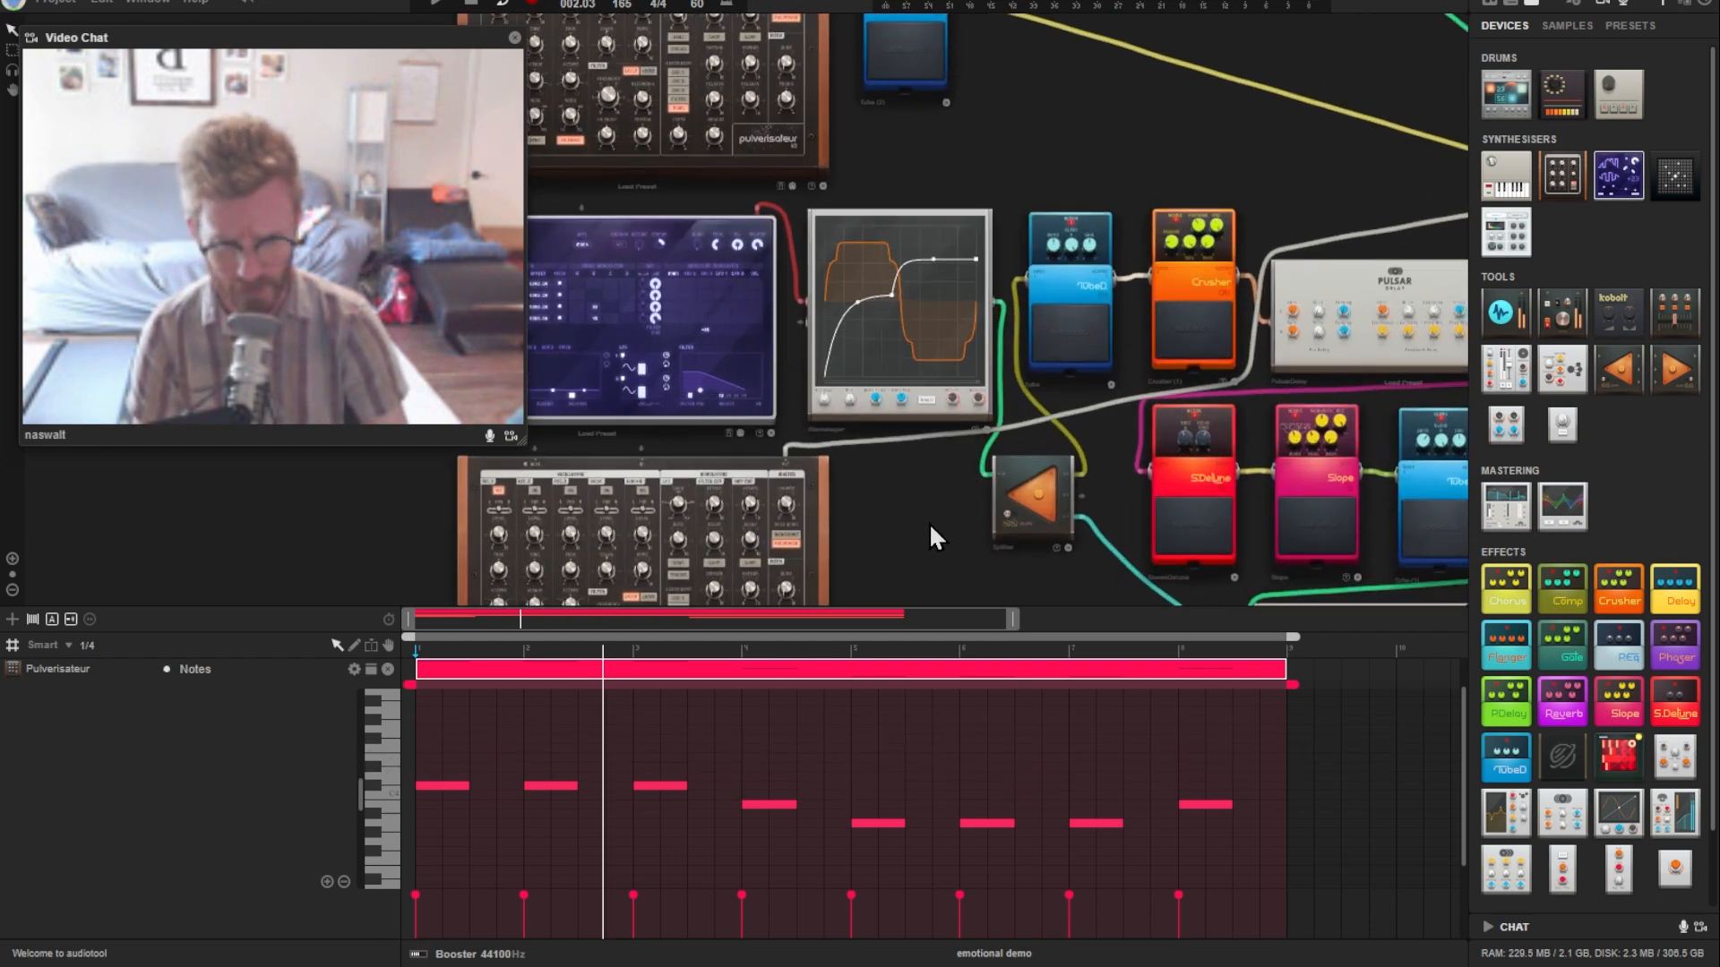
left_click_drag(928, 523, 908, 657)
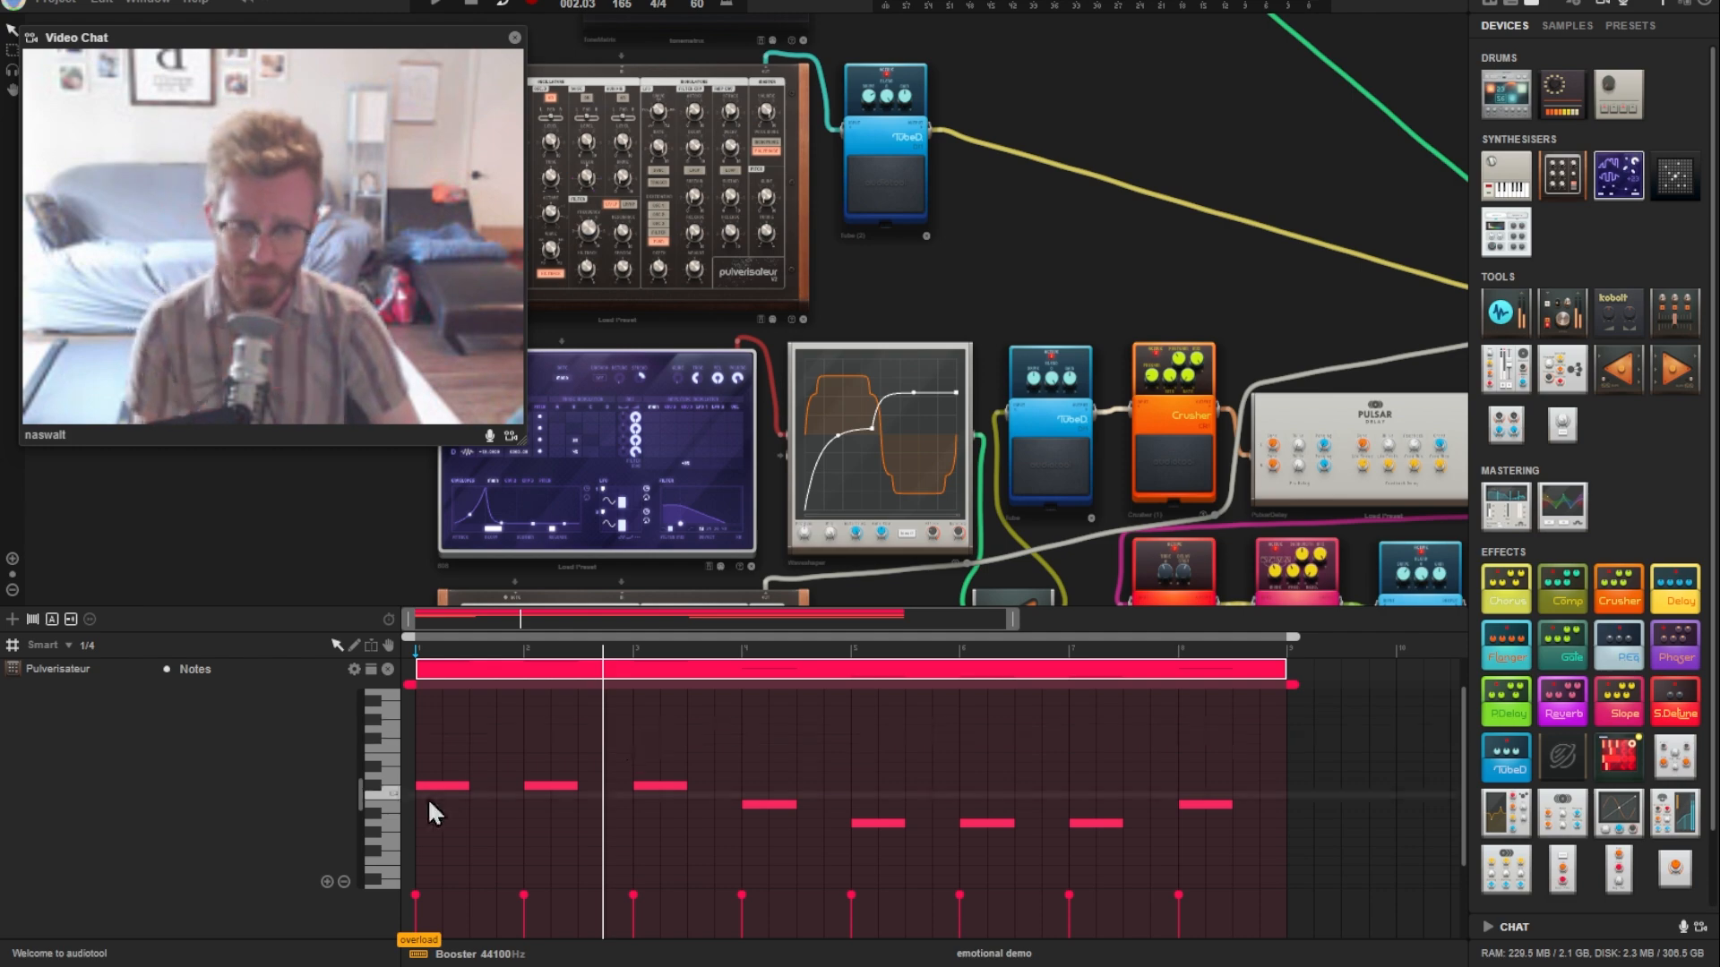
left_click_drag(439, 747, 668, 804)
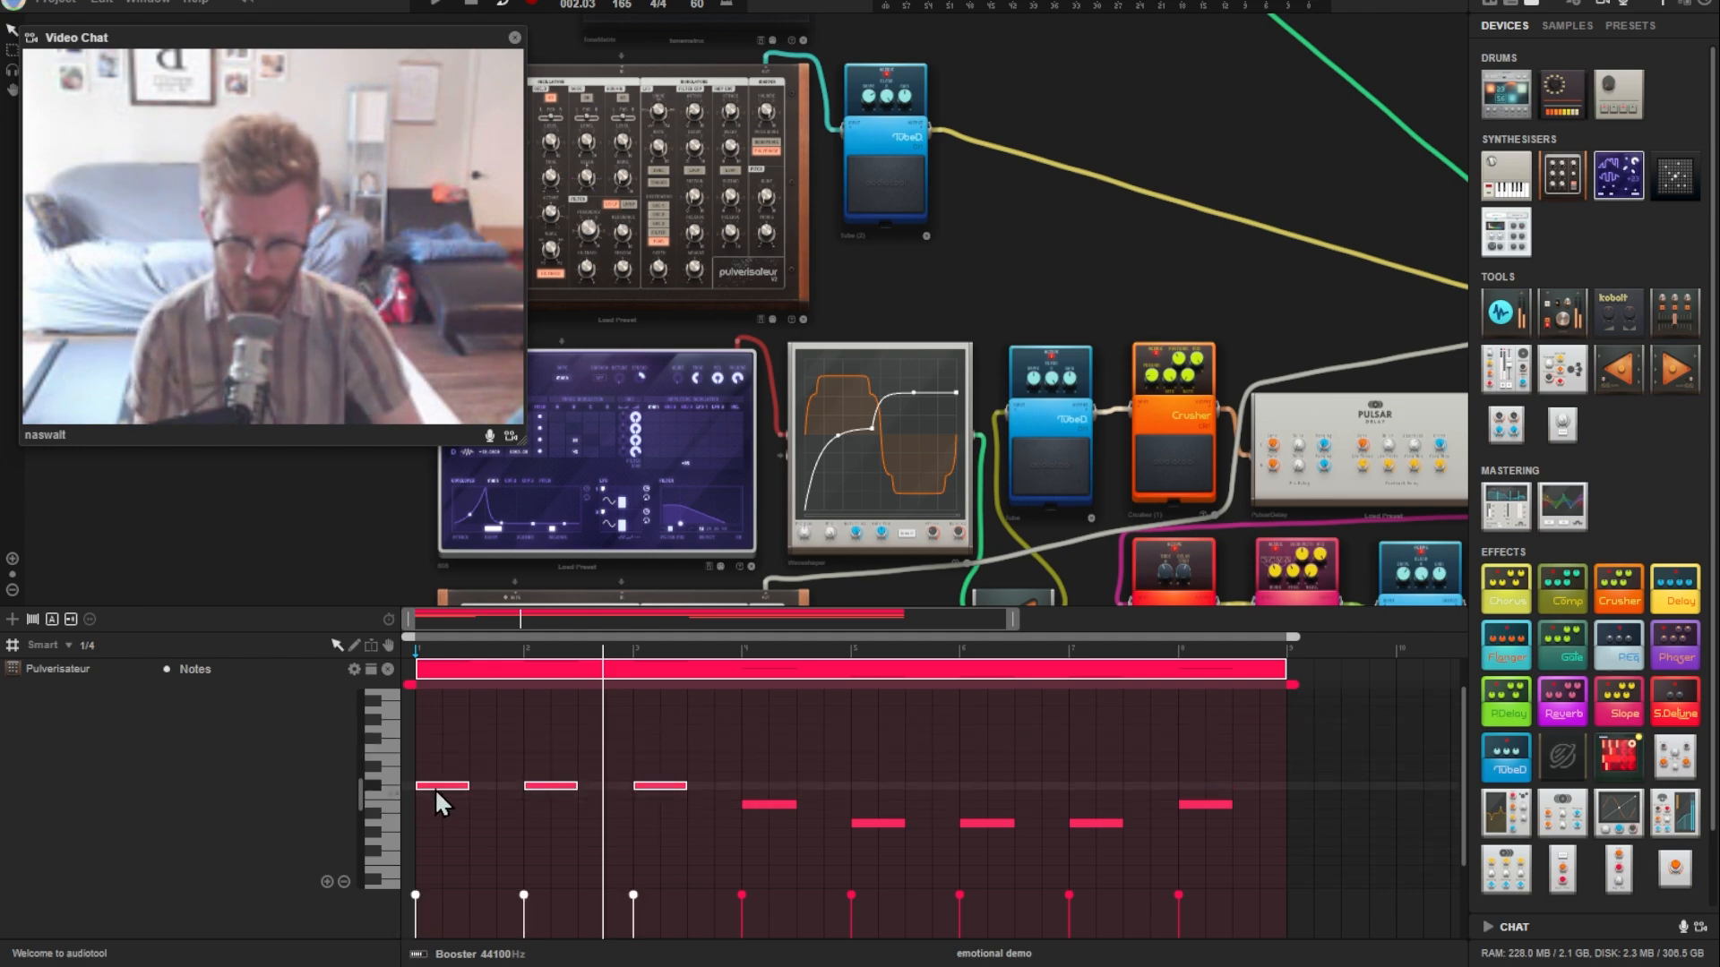
left_click(436, 789)
key("space")
left_click_drag(1046, 286, 674, 9)
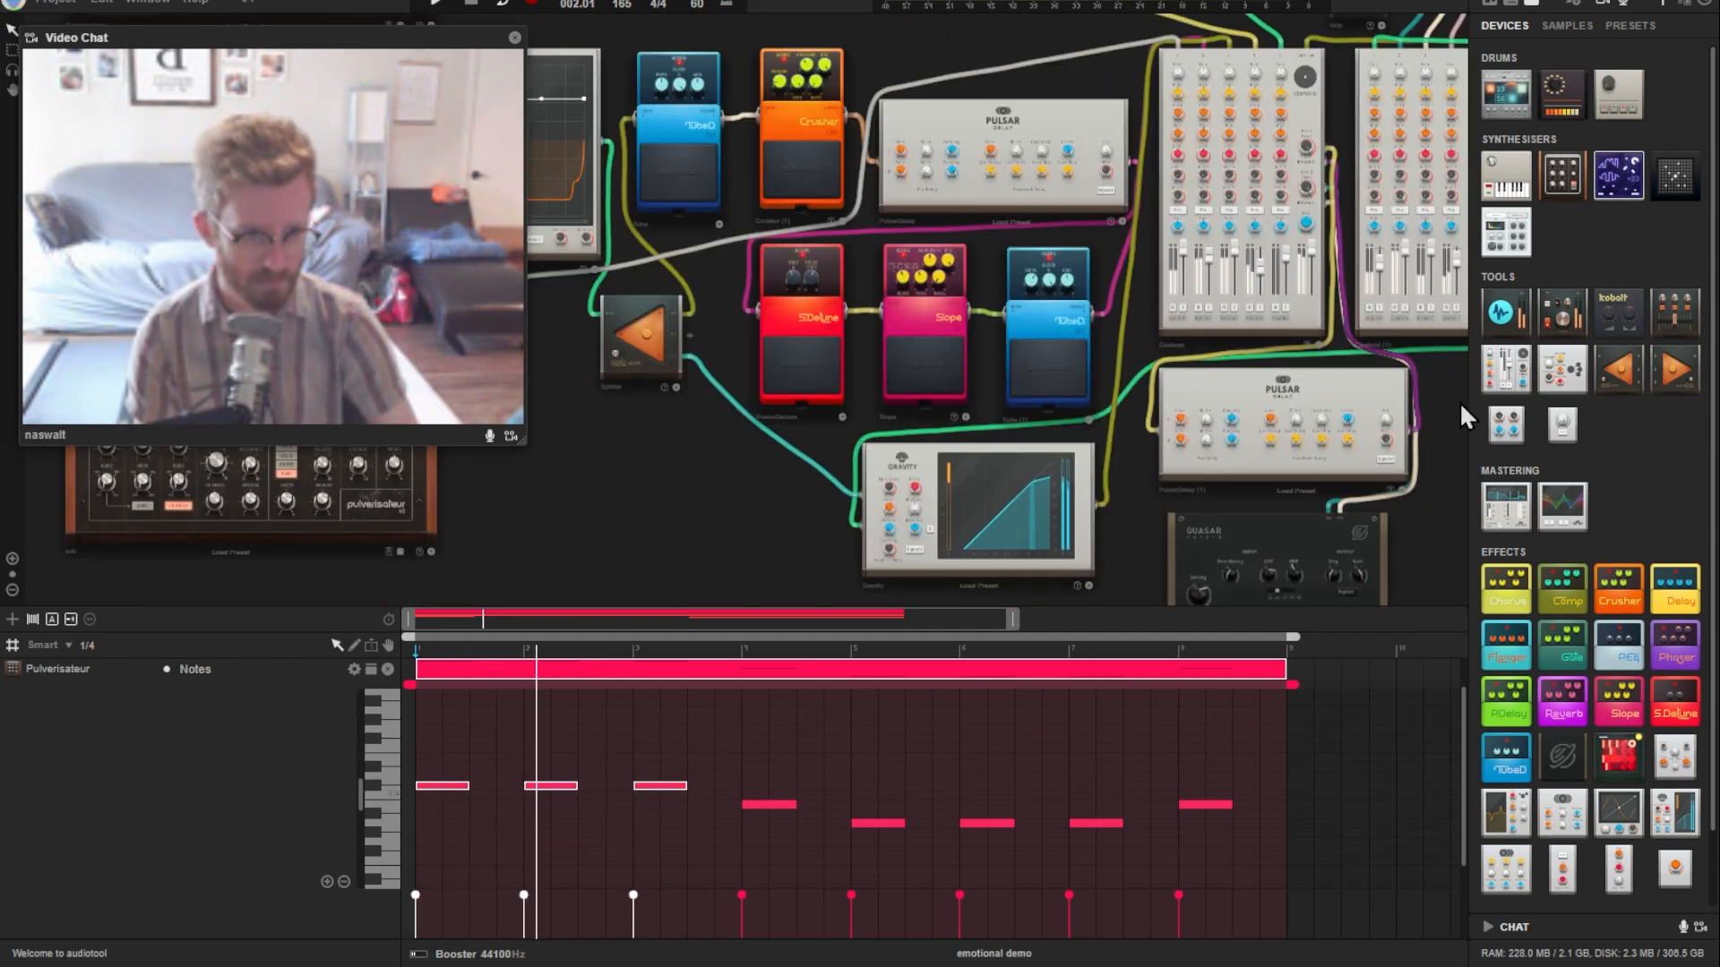
scroll(1253, 291, "up", 2)
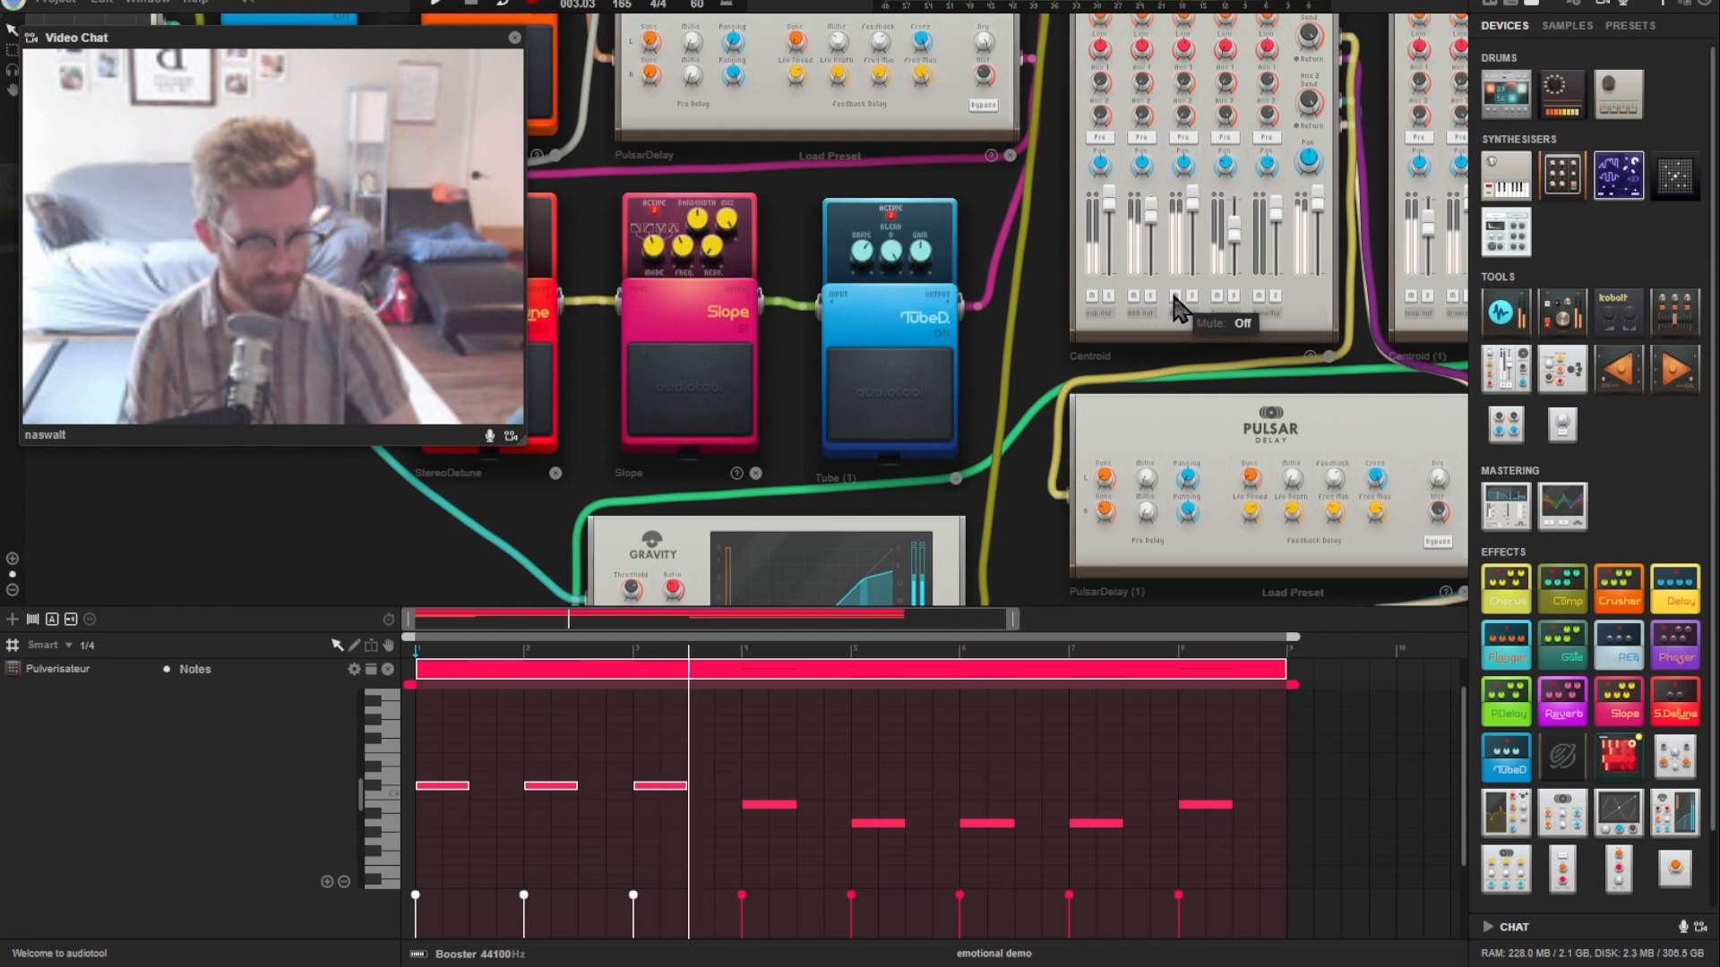
scroll(1173, 323, "down", 1)
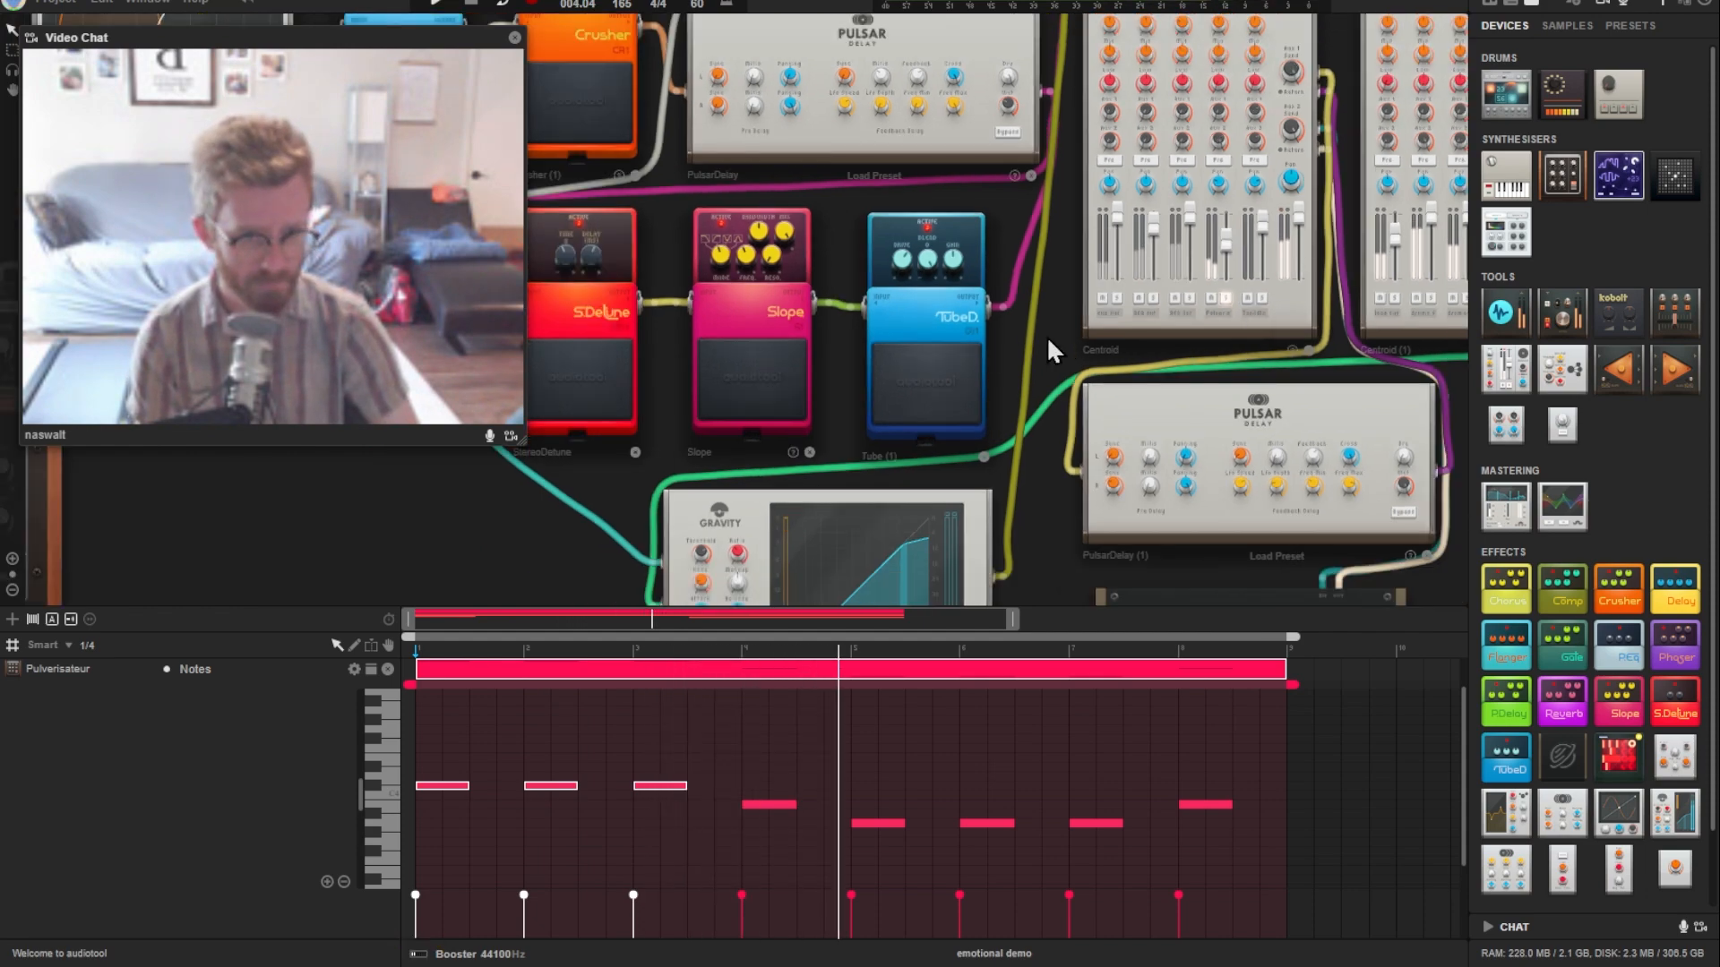
left_click_drag(1054, 350, 69, 433)
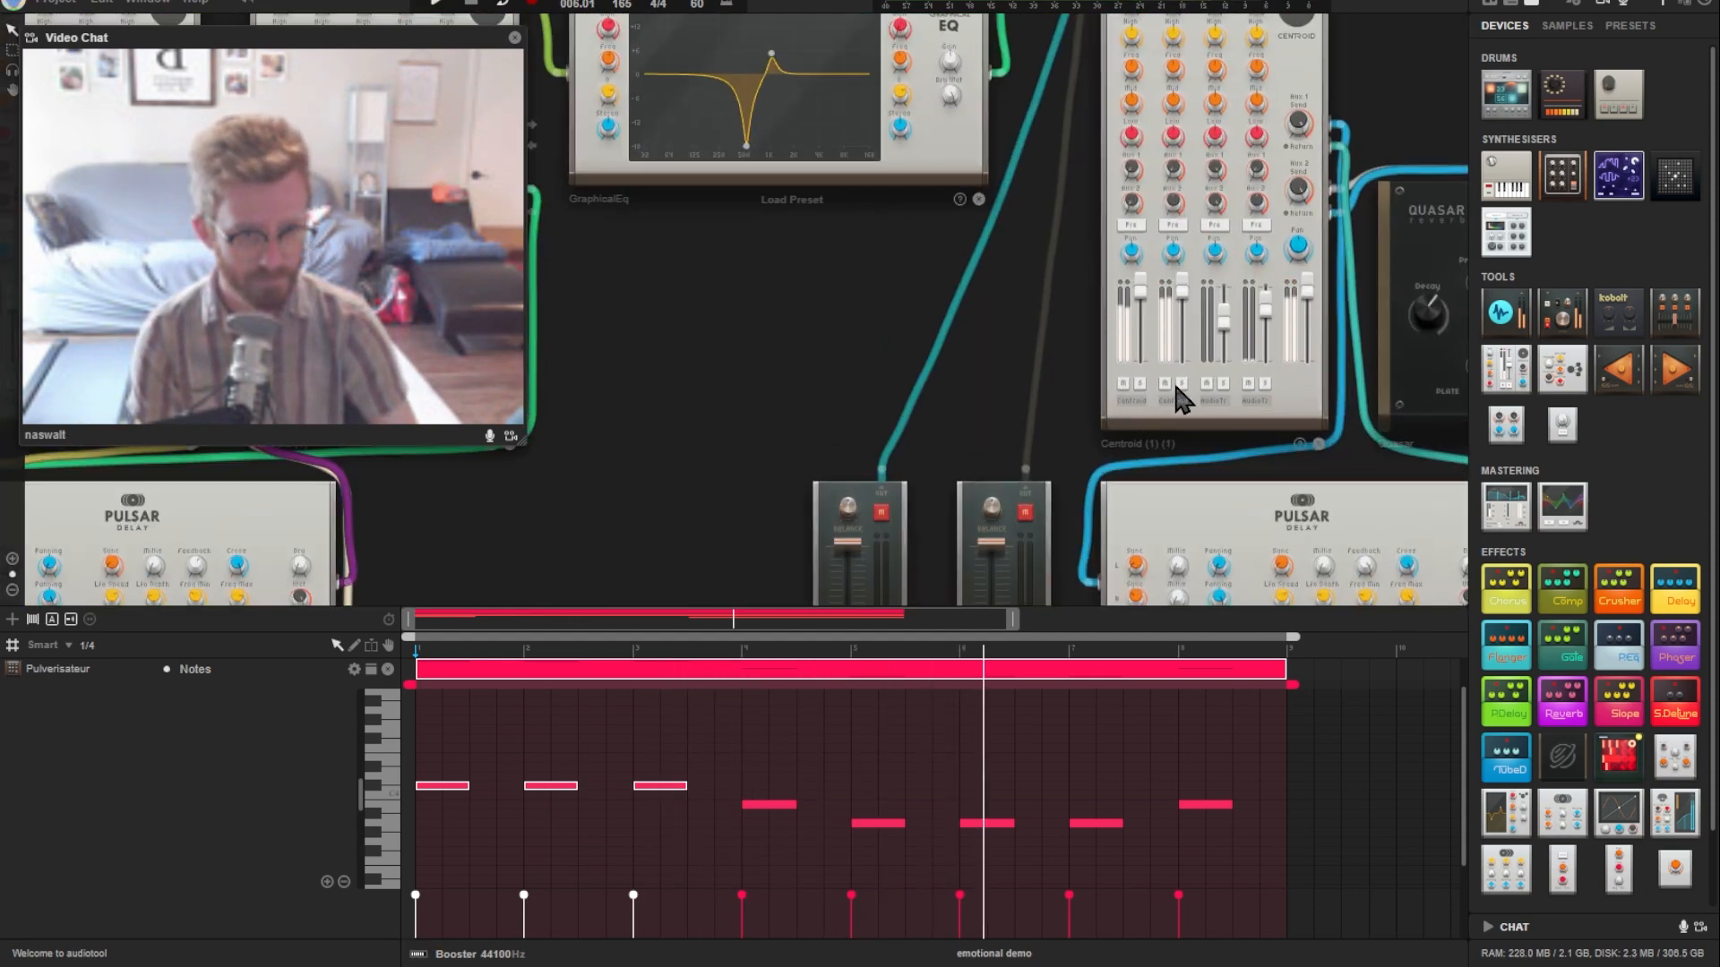
left_click_drag(712, 356, 333, 474)
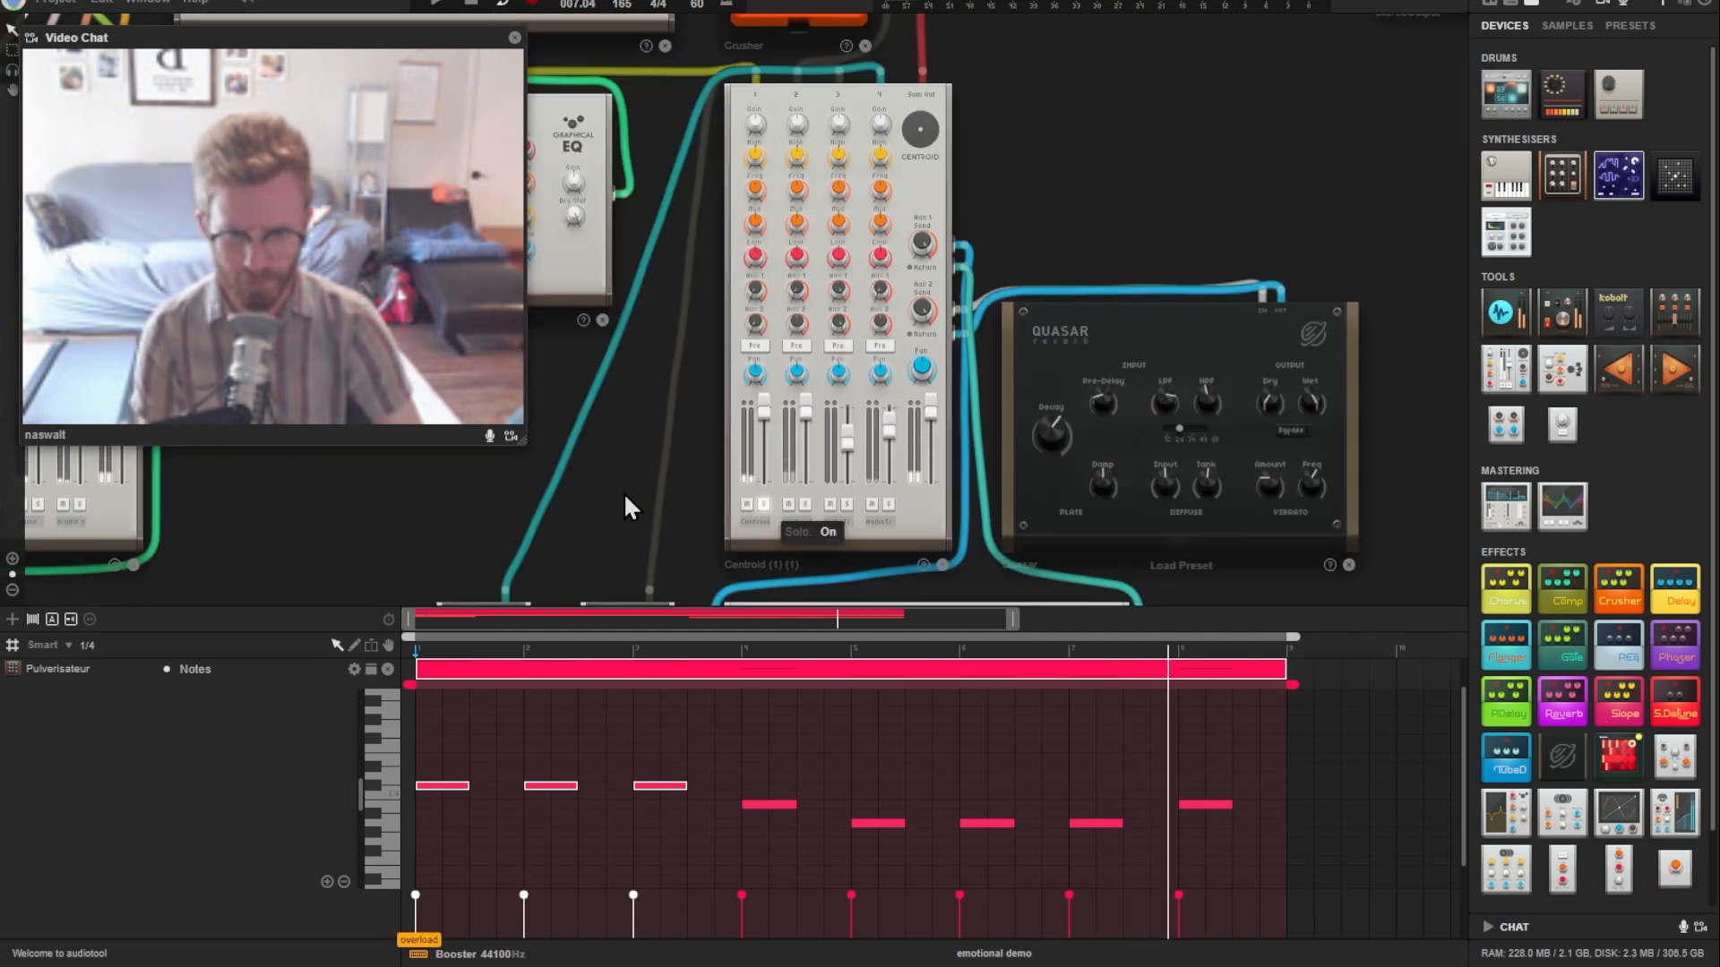
left_click_drag(623, 492, 1382, 399)
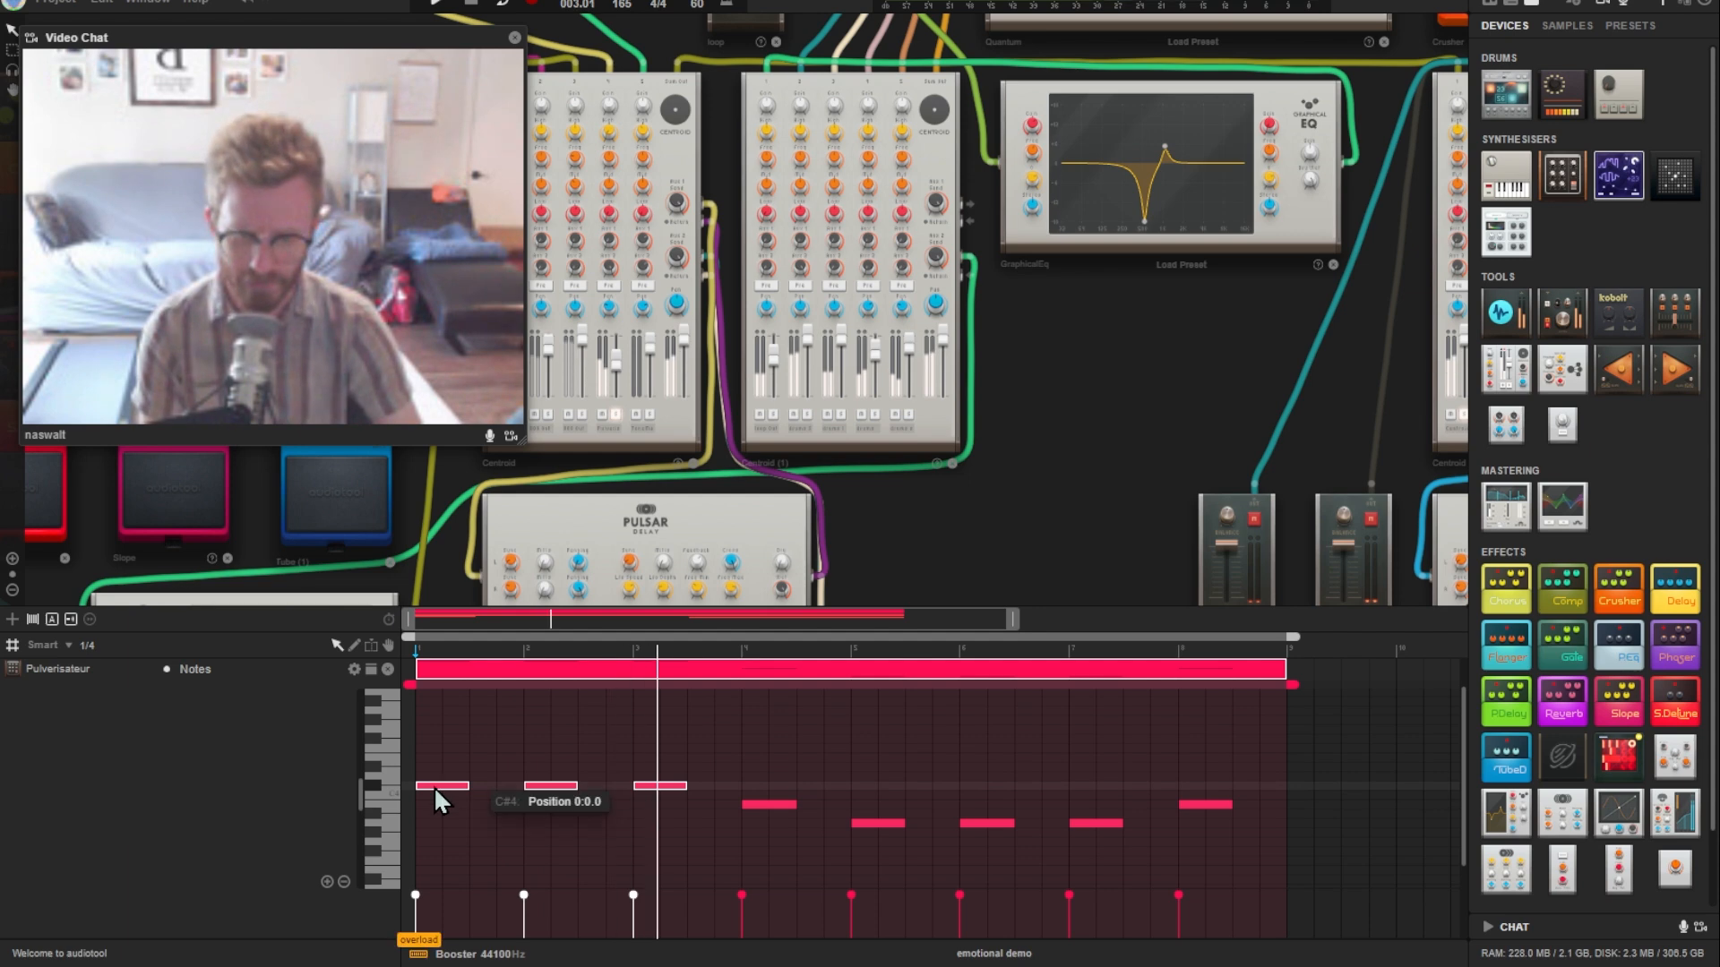
Step: Layer copied notes above the Pulverisateur pattern at F#4 in bars 1 to 3, E4 in bar 4 and C#4 in bars 5 to 7, and play it
left_click_drag(433, 786, 428, 743)
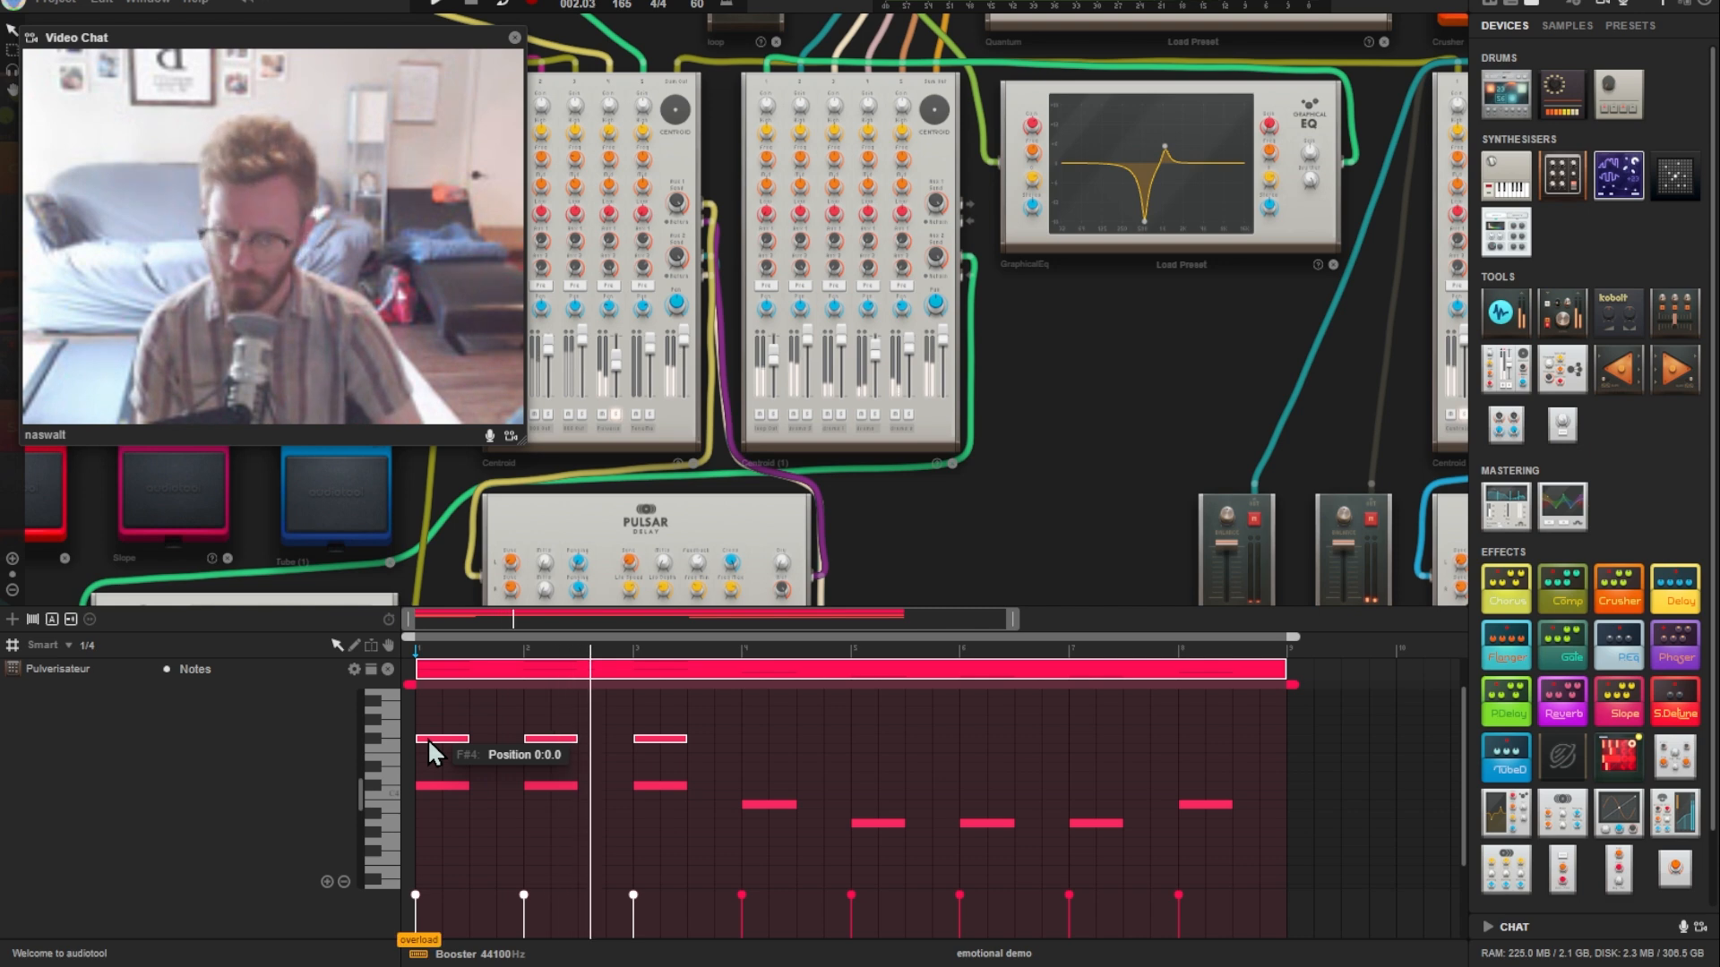
left_click(758, 803)
mouse_move(750, 765)
left_mouse_down()
mouse_move(740, 746)
mouse_move(761, 760)
left_mouse_up()
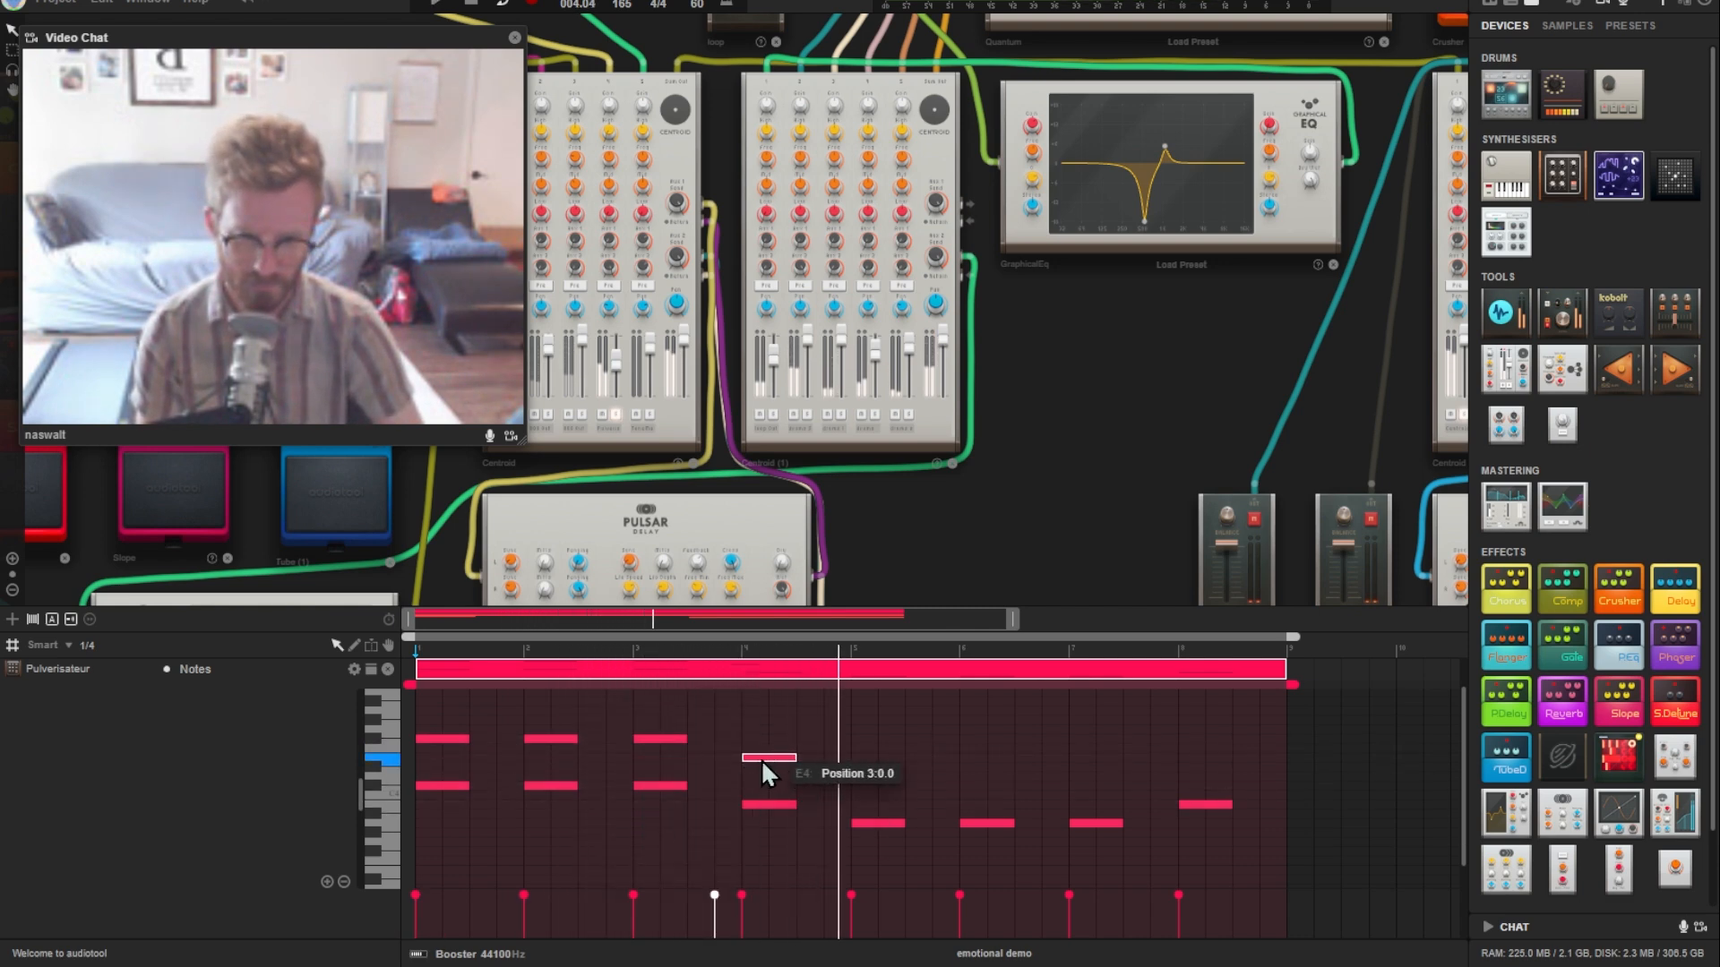
left_click(865, 821)
left_click_drag(860, 795, 1188, 838)
left_click_drag(879, 808, 878, 788)
key("space")
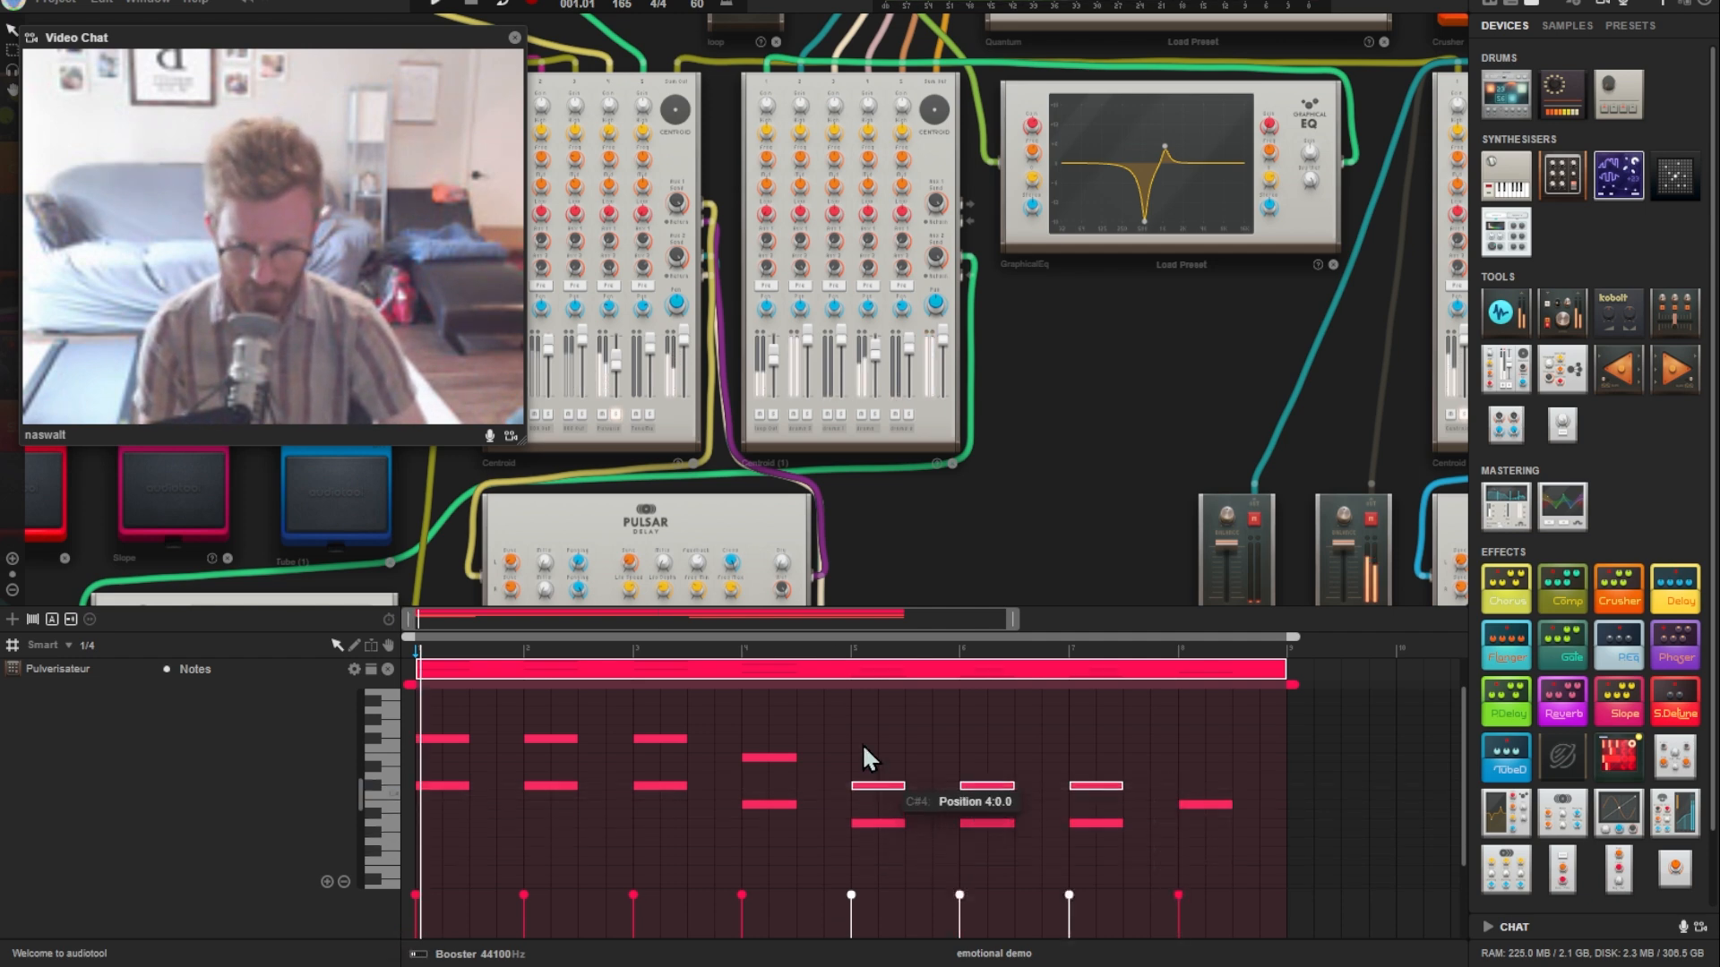
Step: Add an E4 note above the B3 in bar 8 and extend it to half a bar
left_click(861, 742)
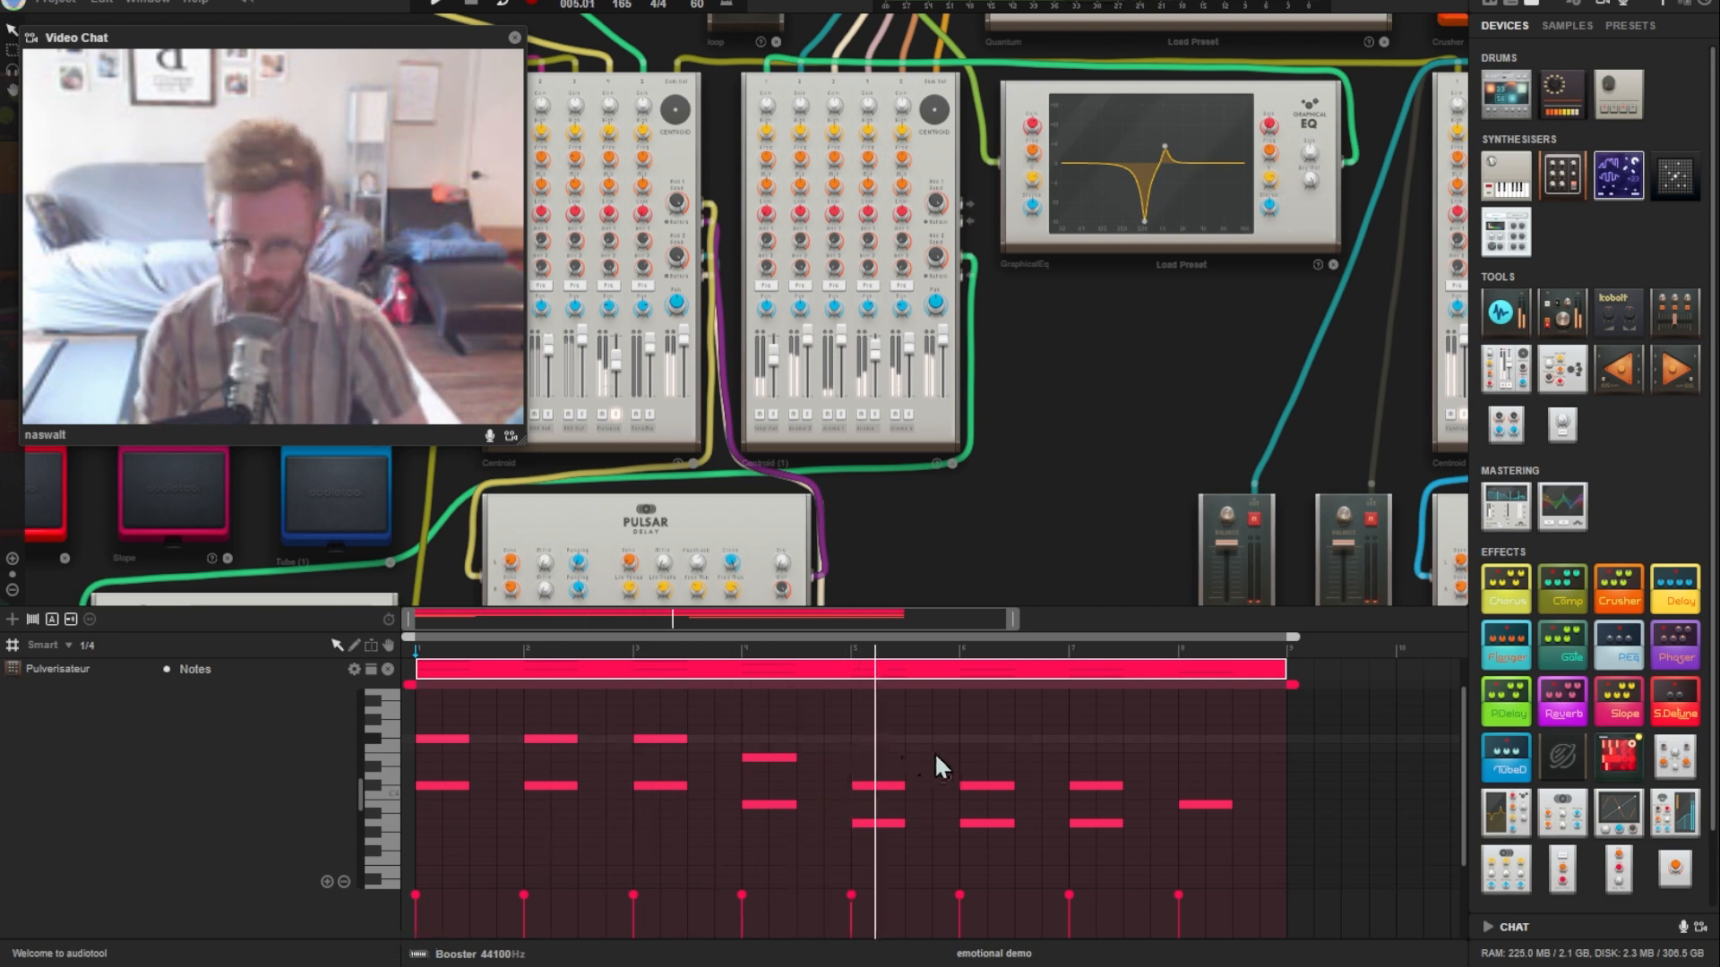
left_click_drag(855, 744, 1096, 788)
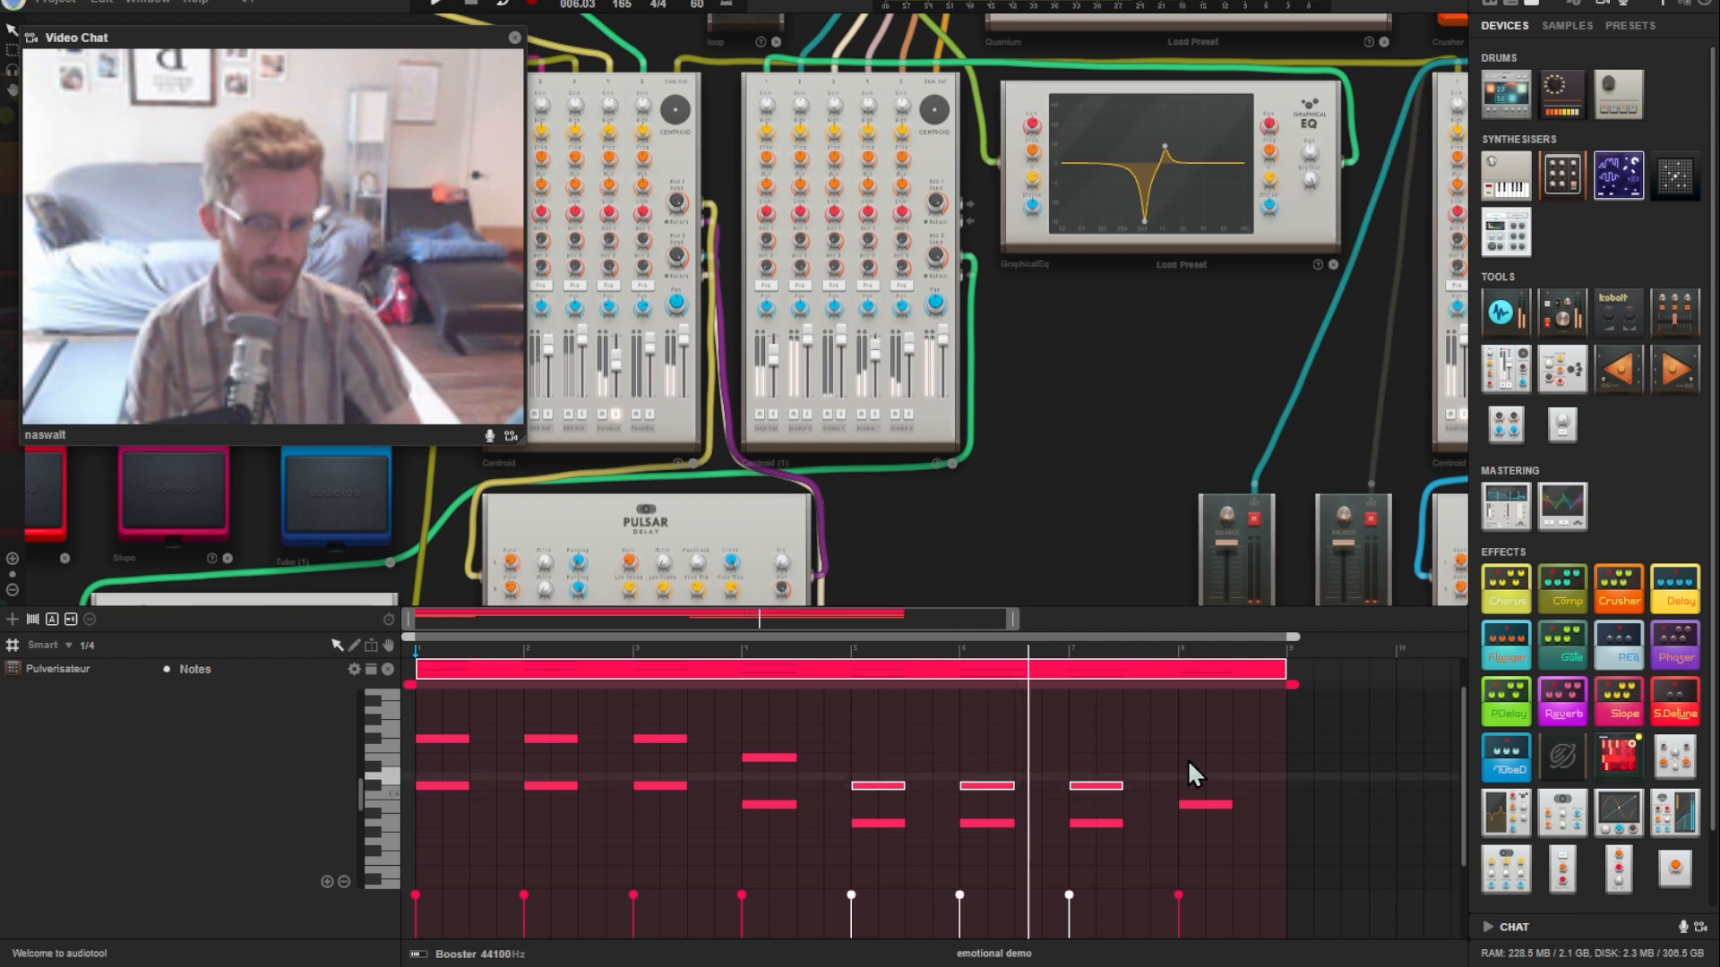
left_click(1199, 757)
left_click(1192, 759)
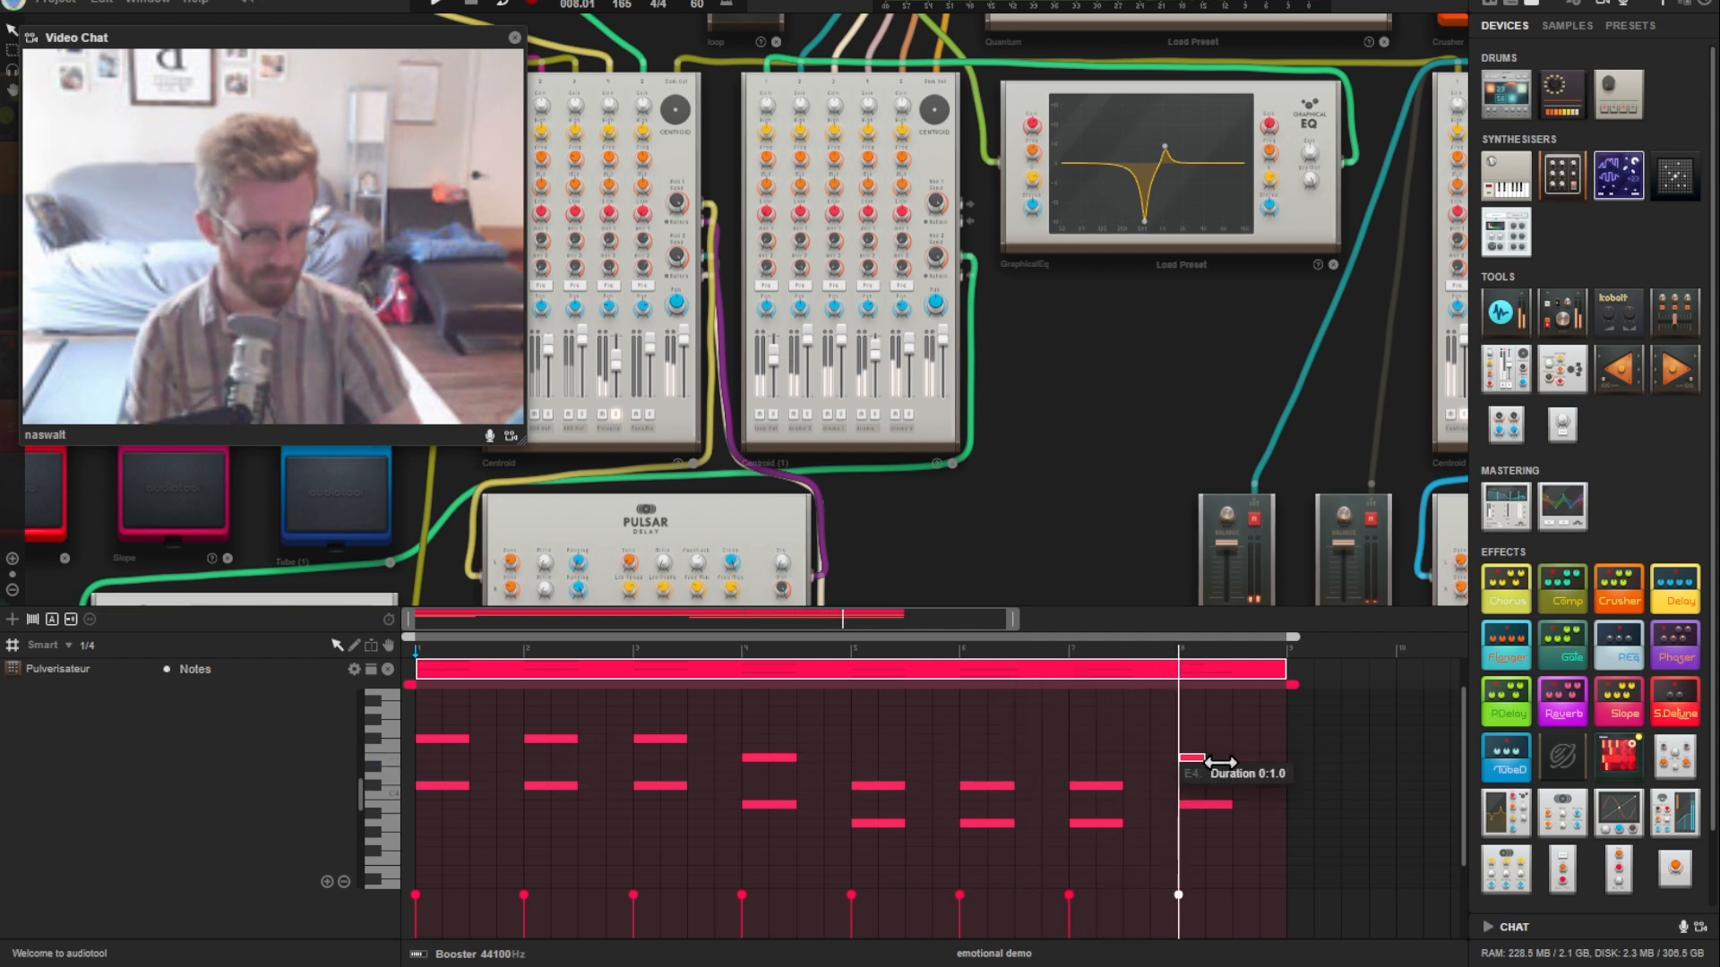
Step: Layer copied top notes over the Pulverisateur chords at A4 in bars 1 to 3, G#4 in bars 4 and 8, and F#4 in bars 5 to 7
scroll(448, 806, "up", 1)
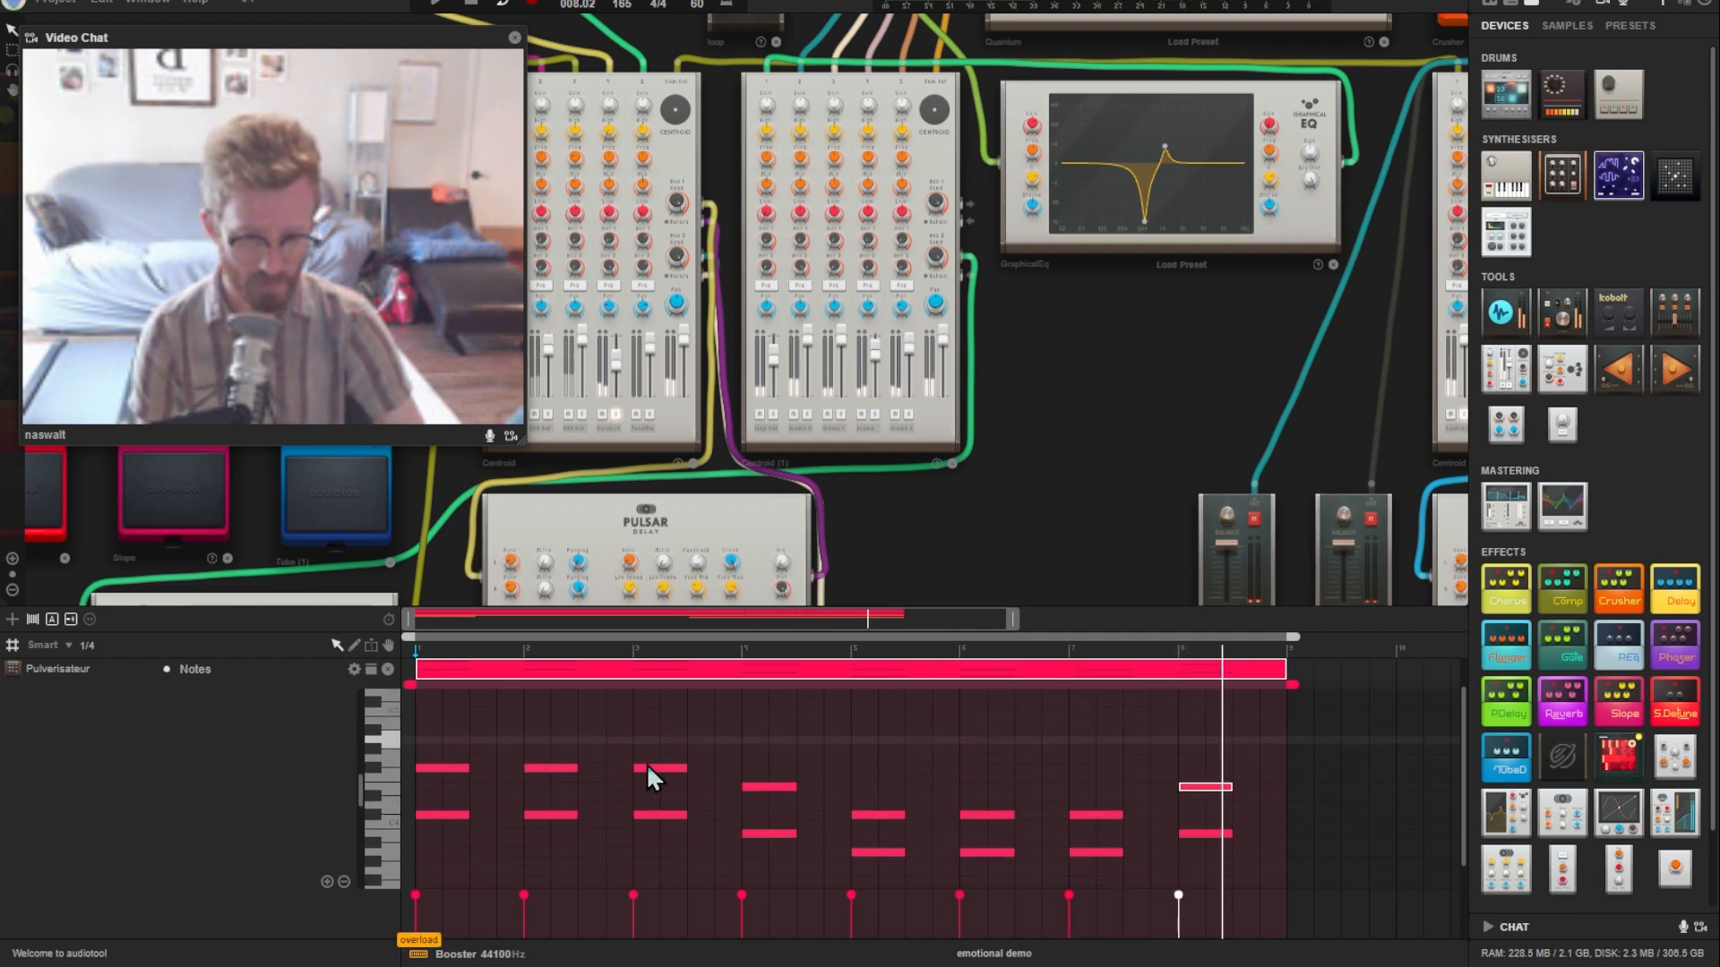
left_click_drag(680, 752, 428, 743)
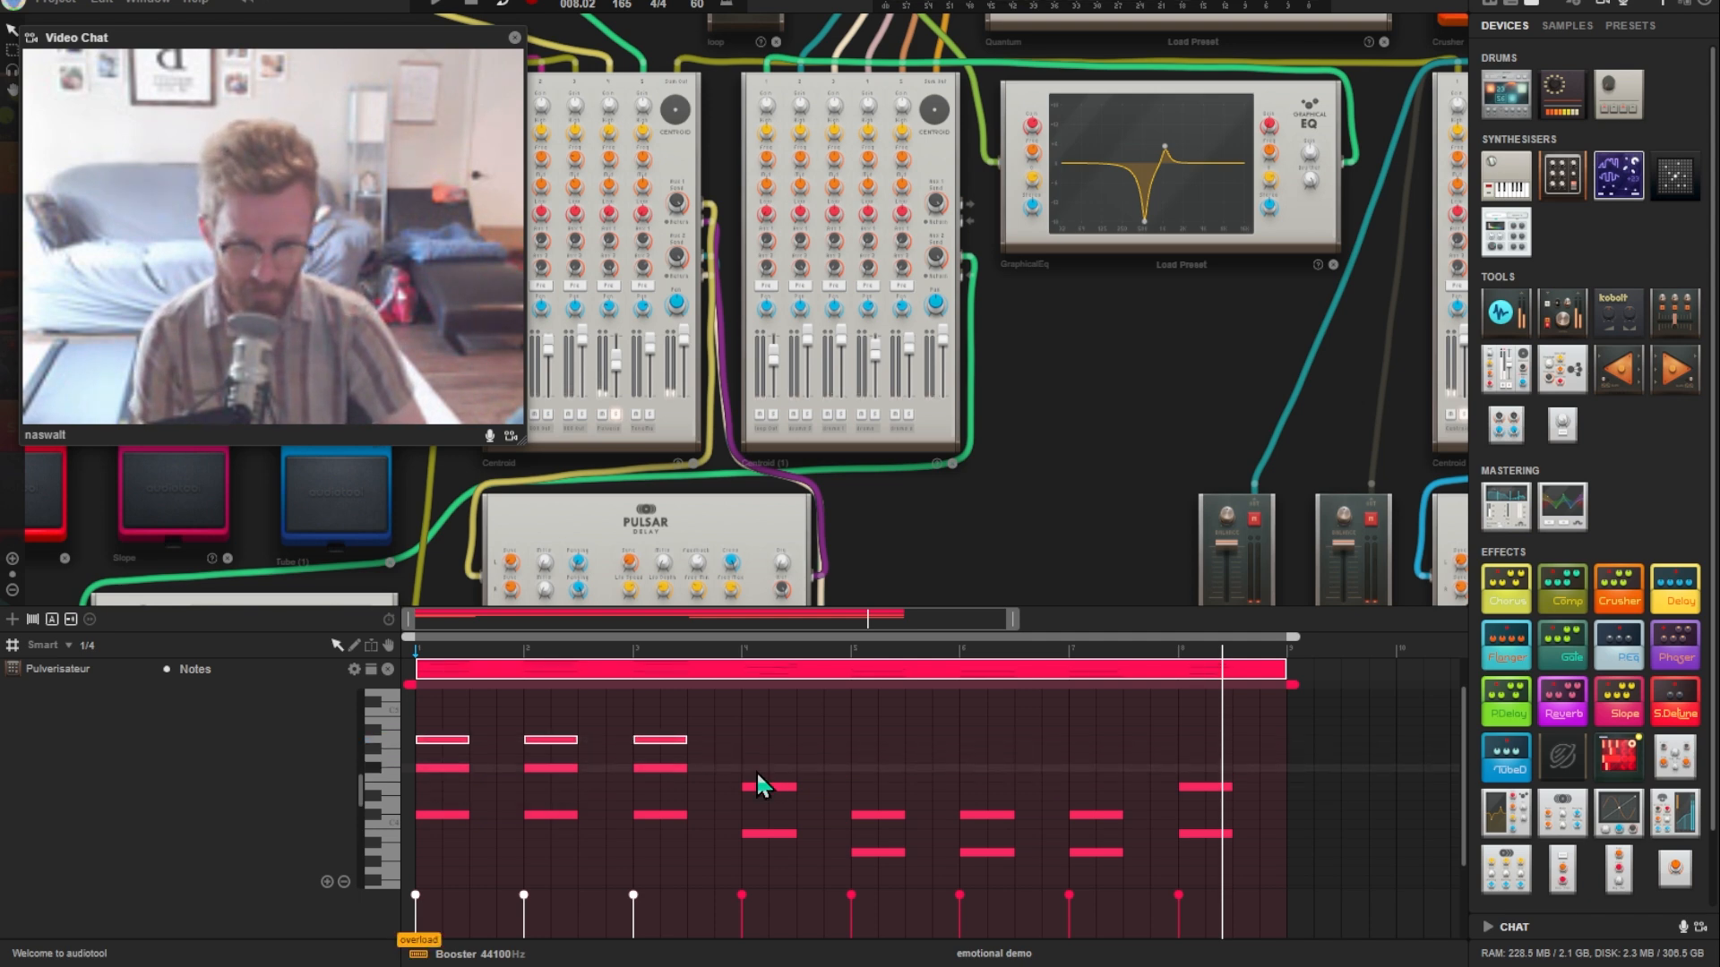
left_click_drag(757, 786, 1123, 824)
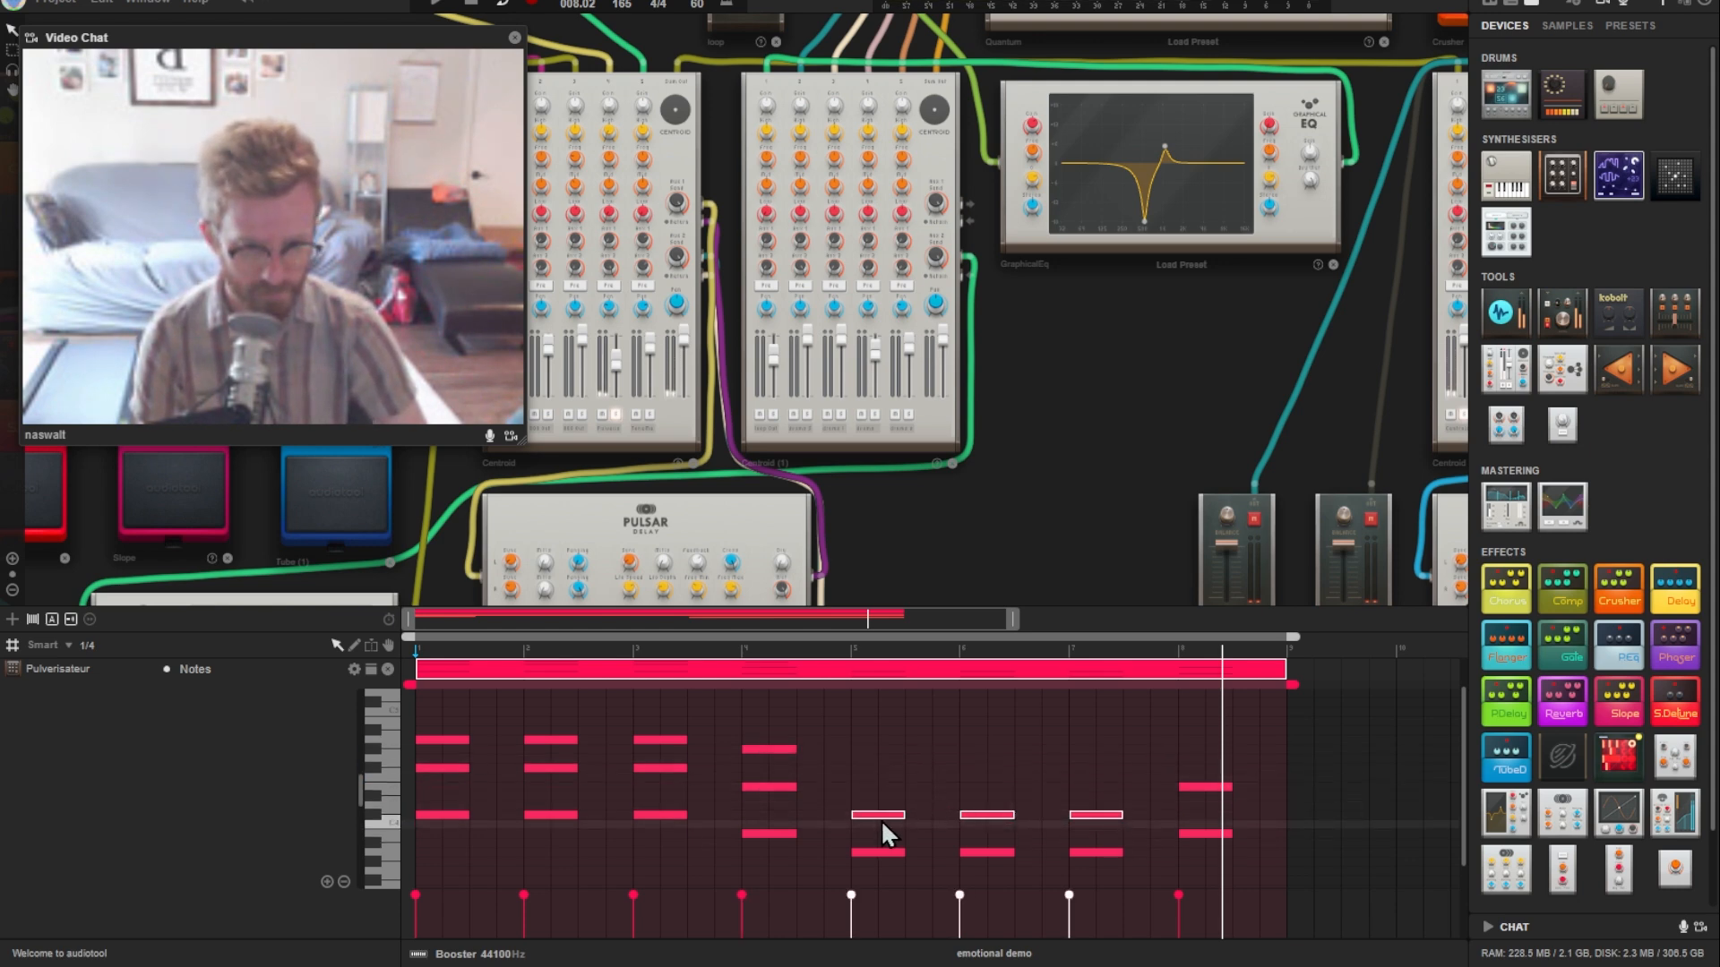
left_click_drag(885, 813, 873, 766)
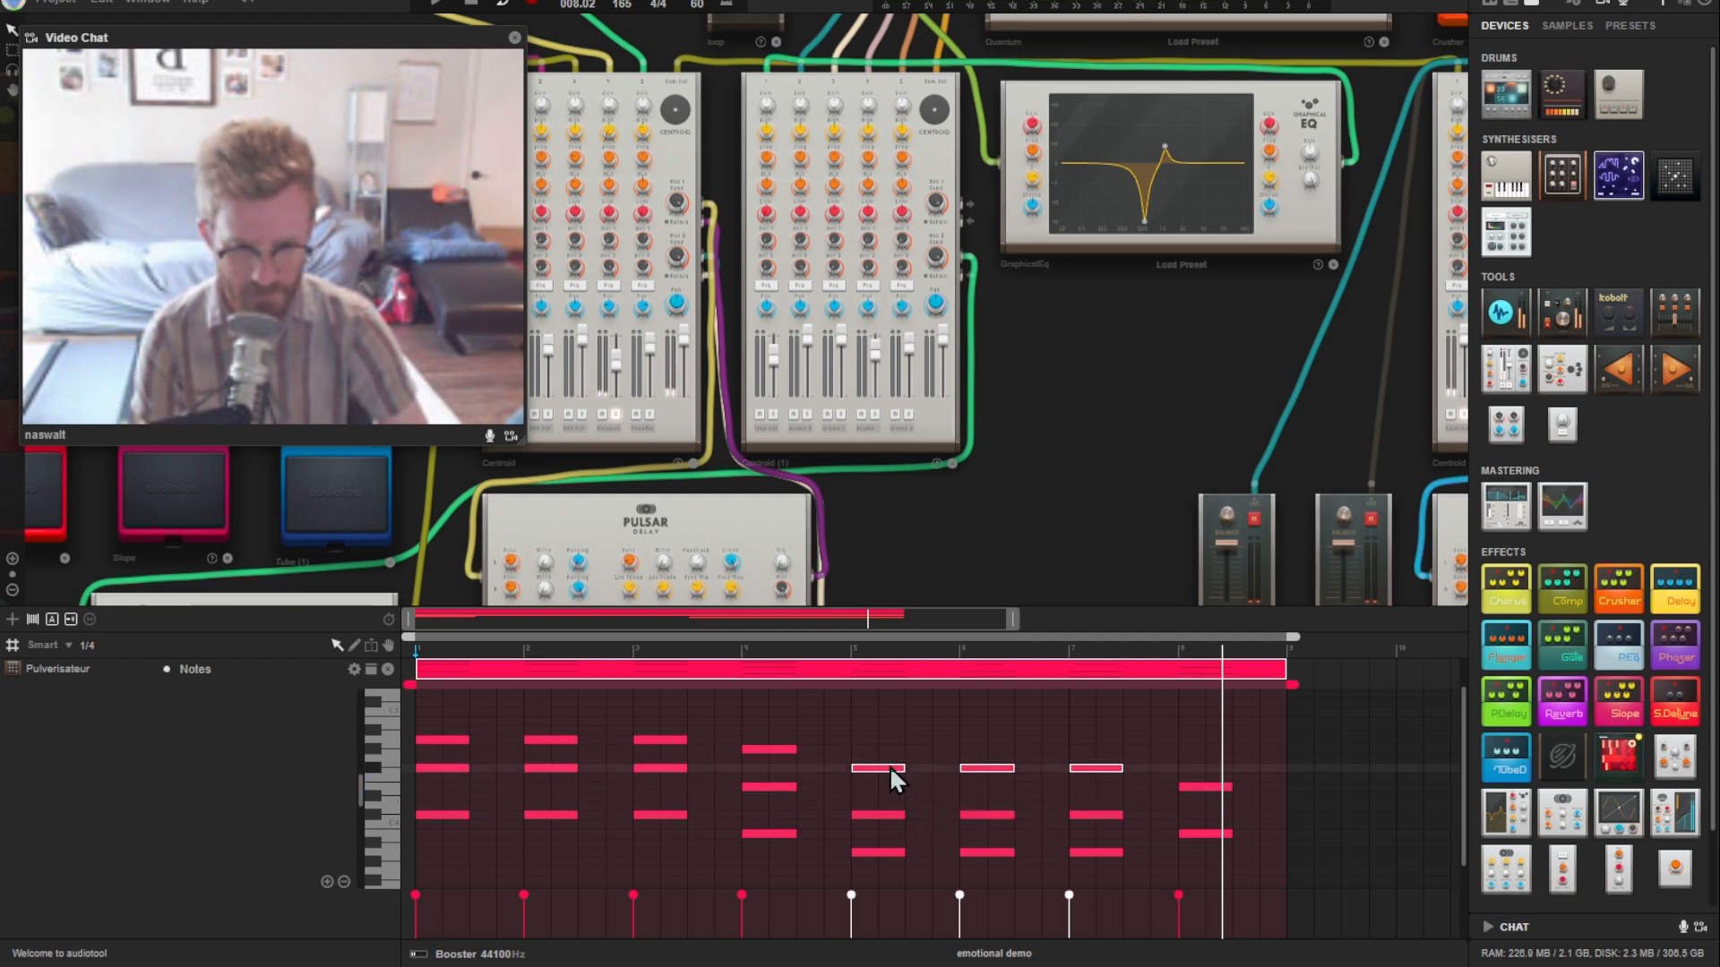
left_click_drag(1191, 788, 1184, 751)
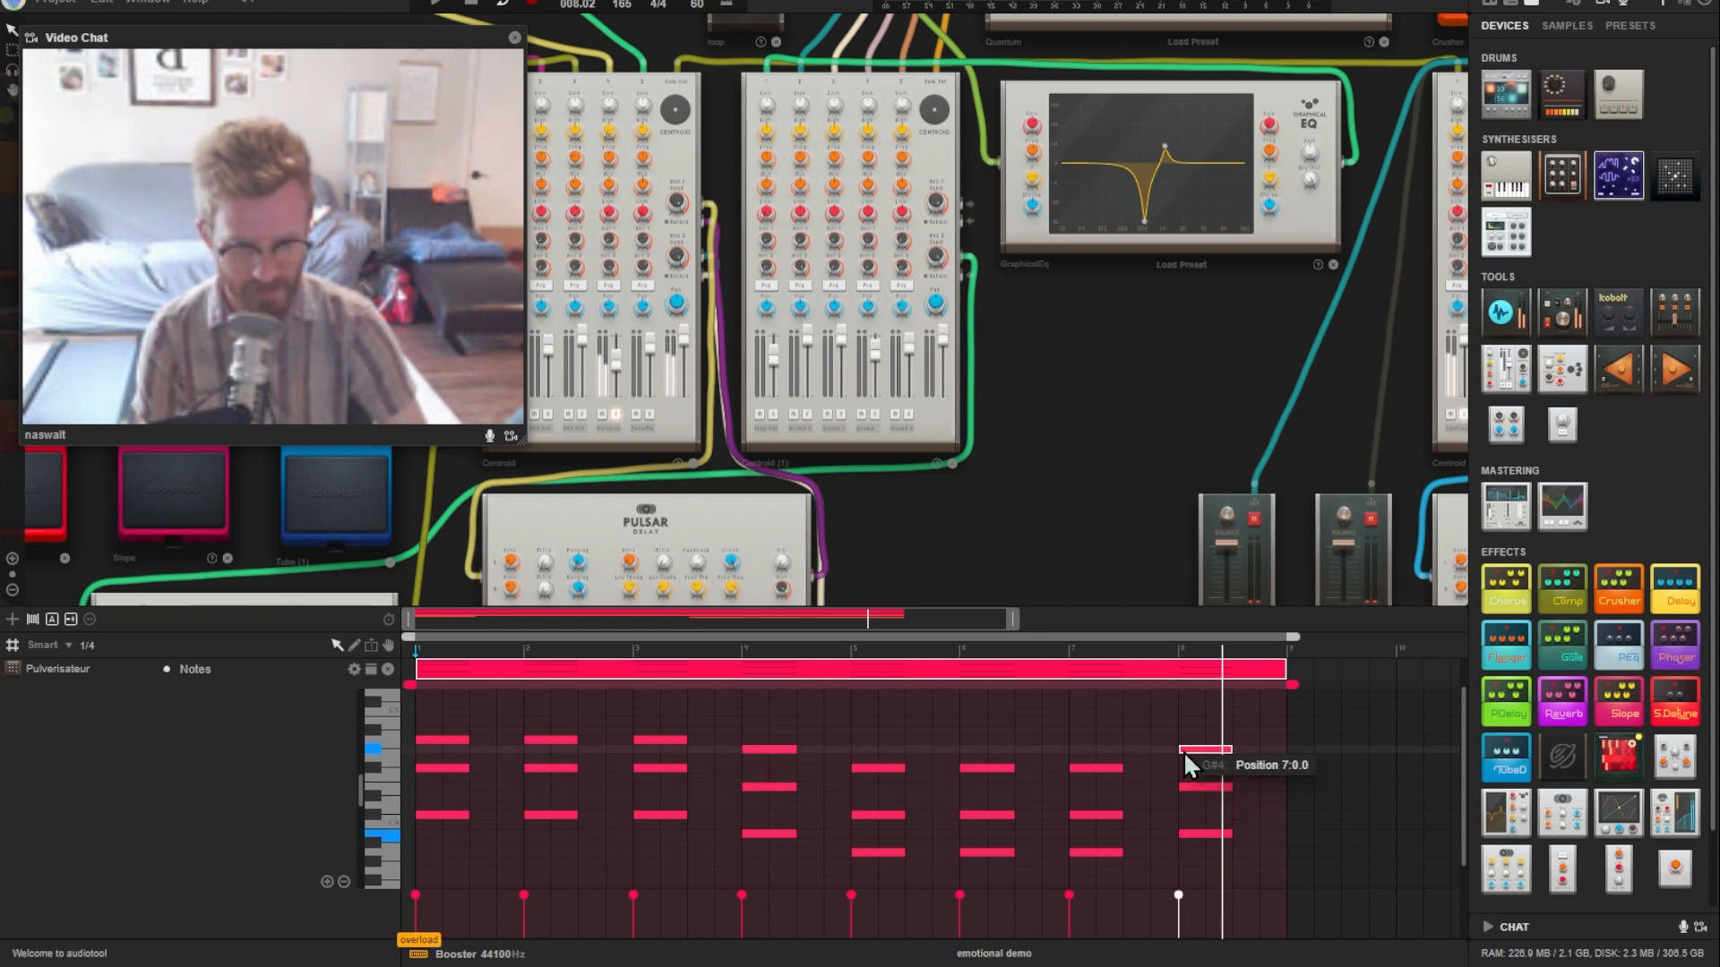
Step: Play the Pulverisateur pattern and unsolo its channel on the Centroid mixer
left_click(1072, 720)
key("space")
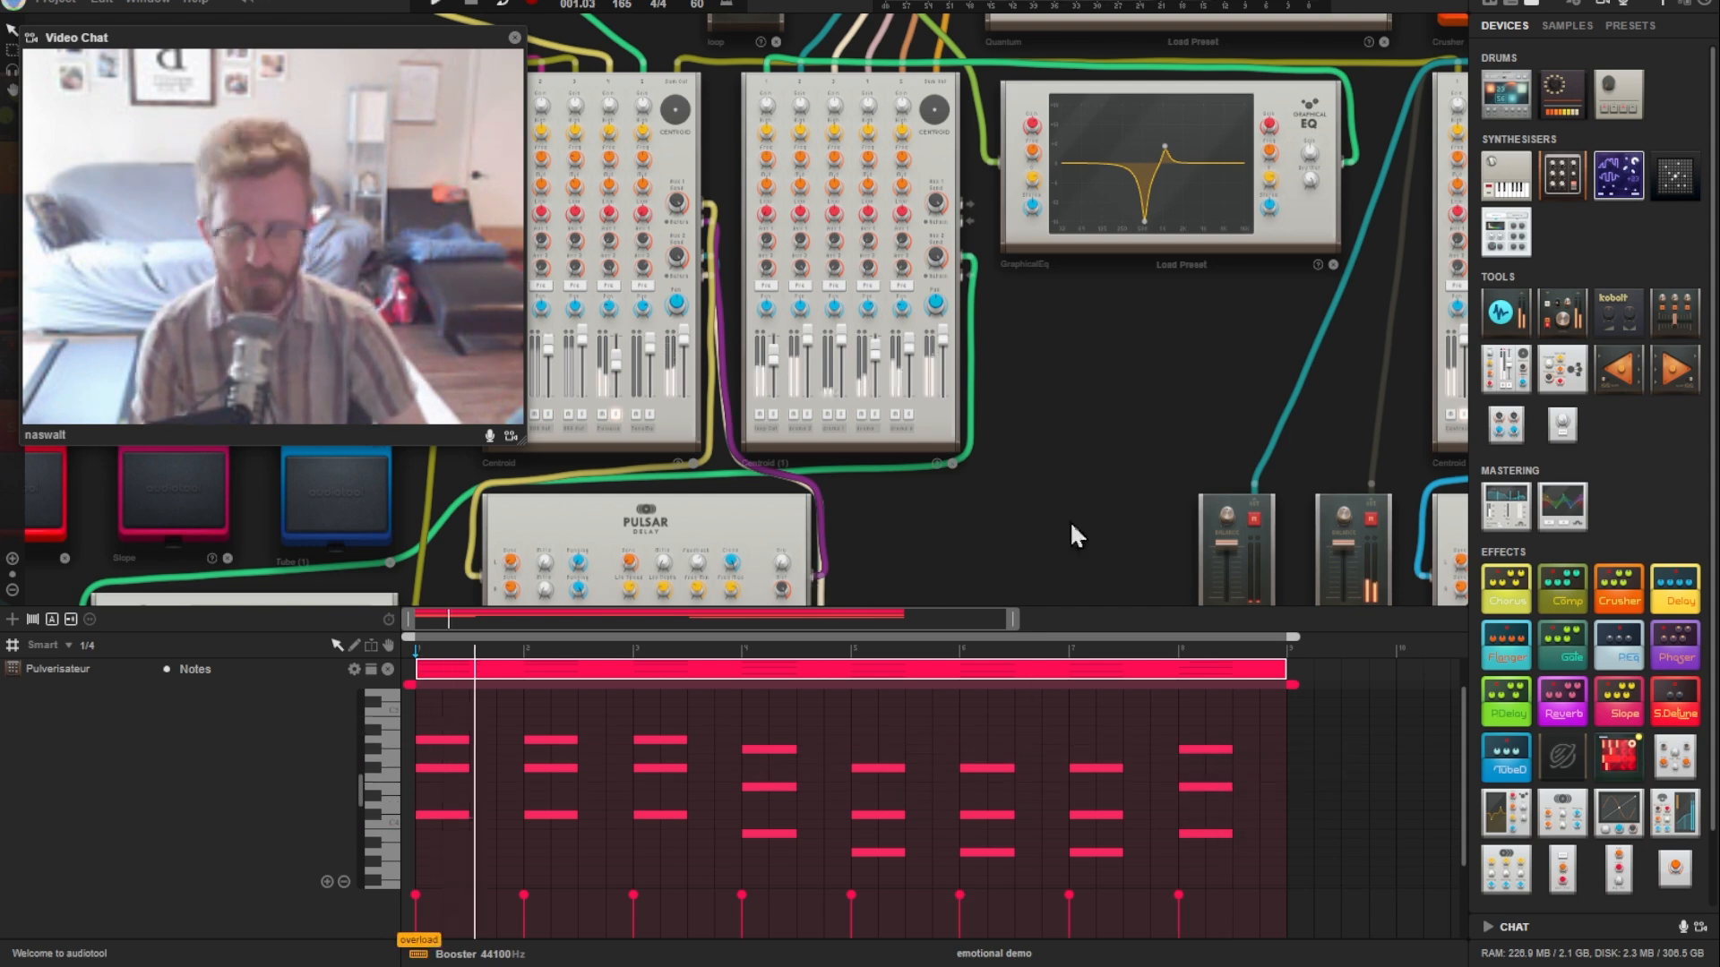
left_click_drag(1028, 518, 1152, 541)
scroll(643, 457, "up", 2)
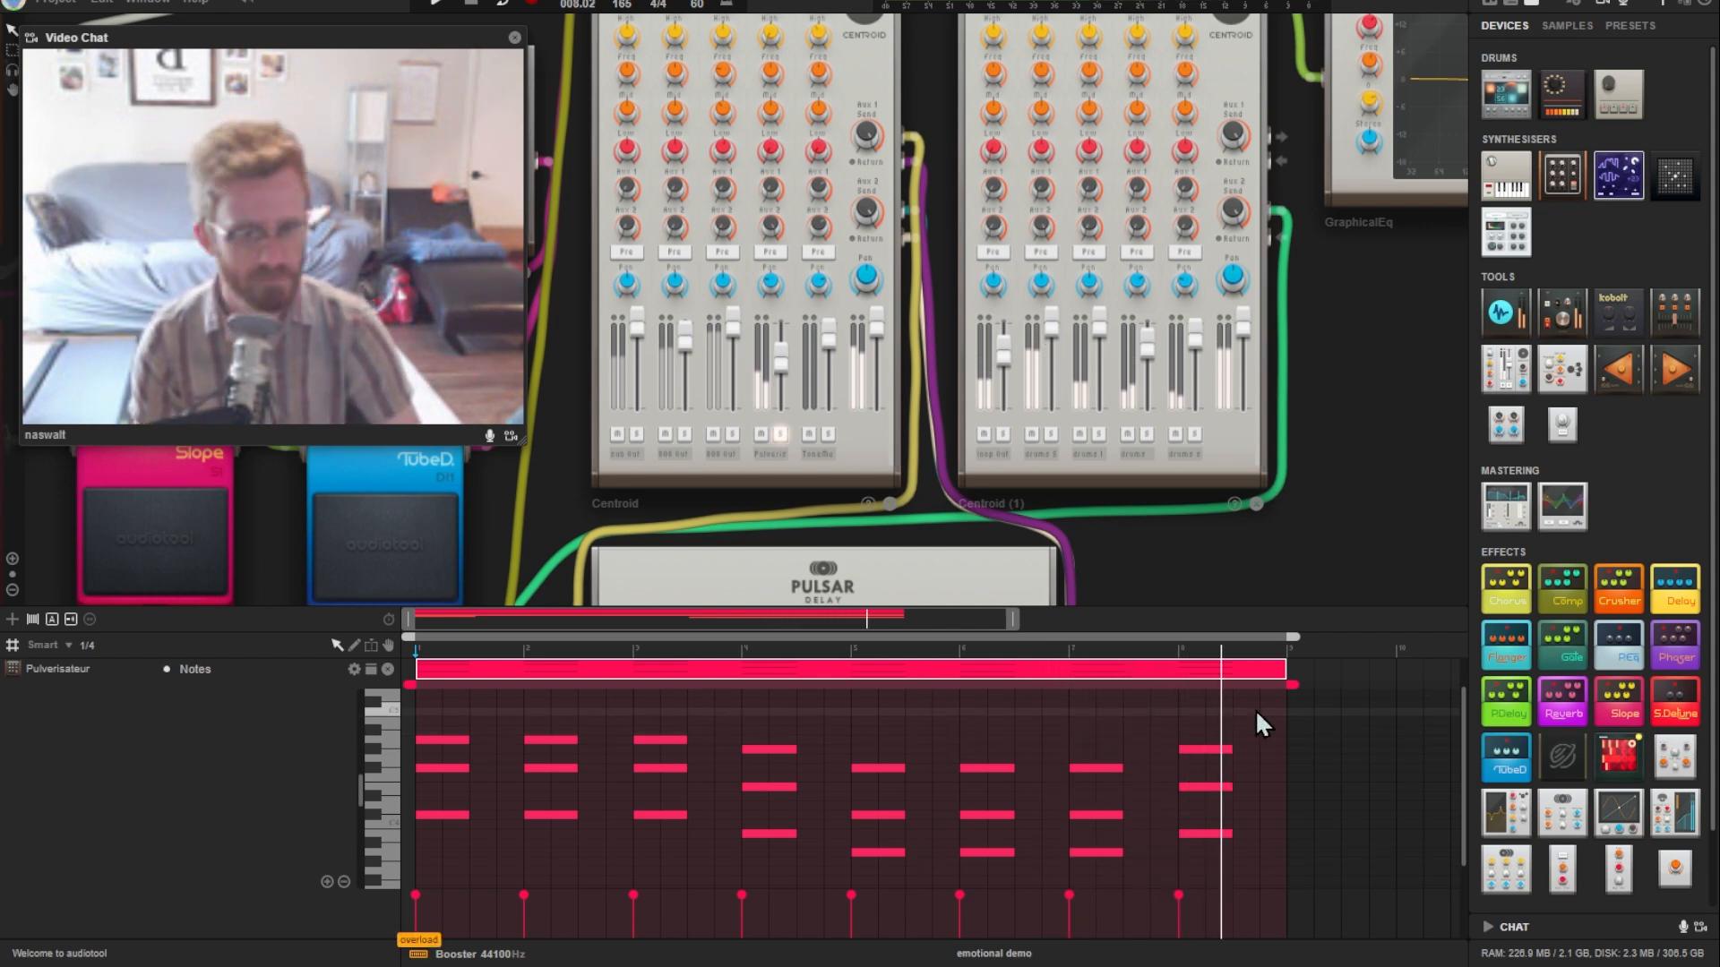
left_click(781, 438)
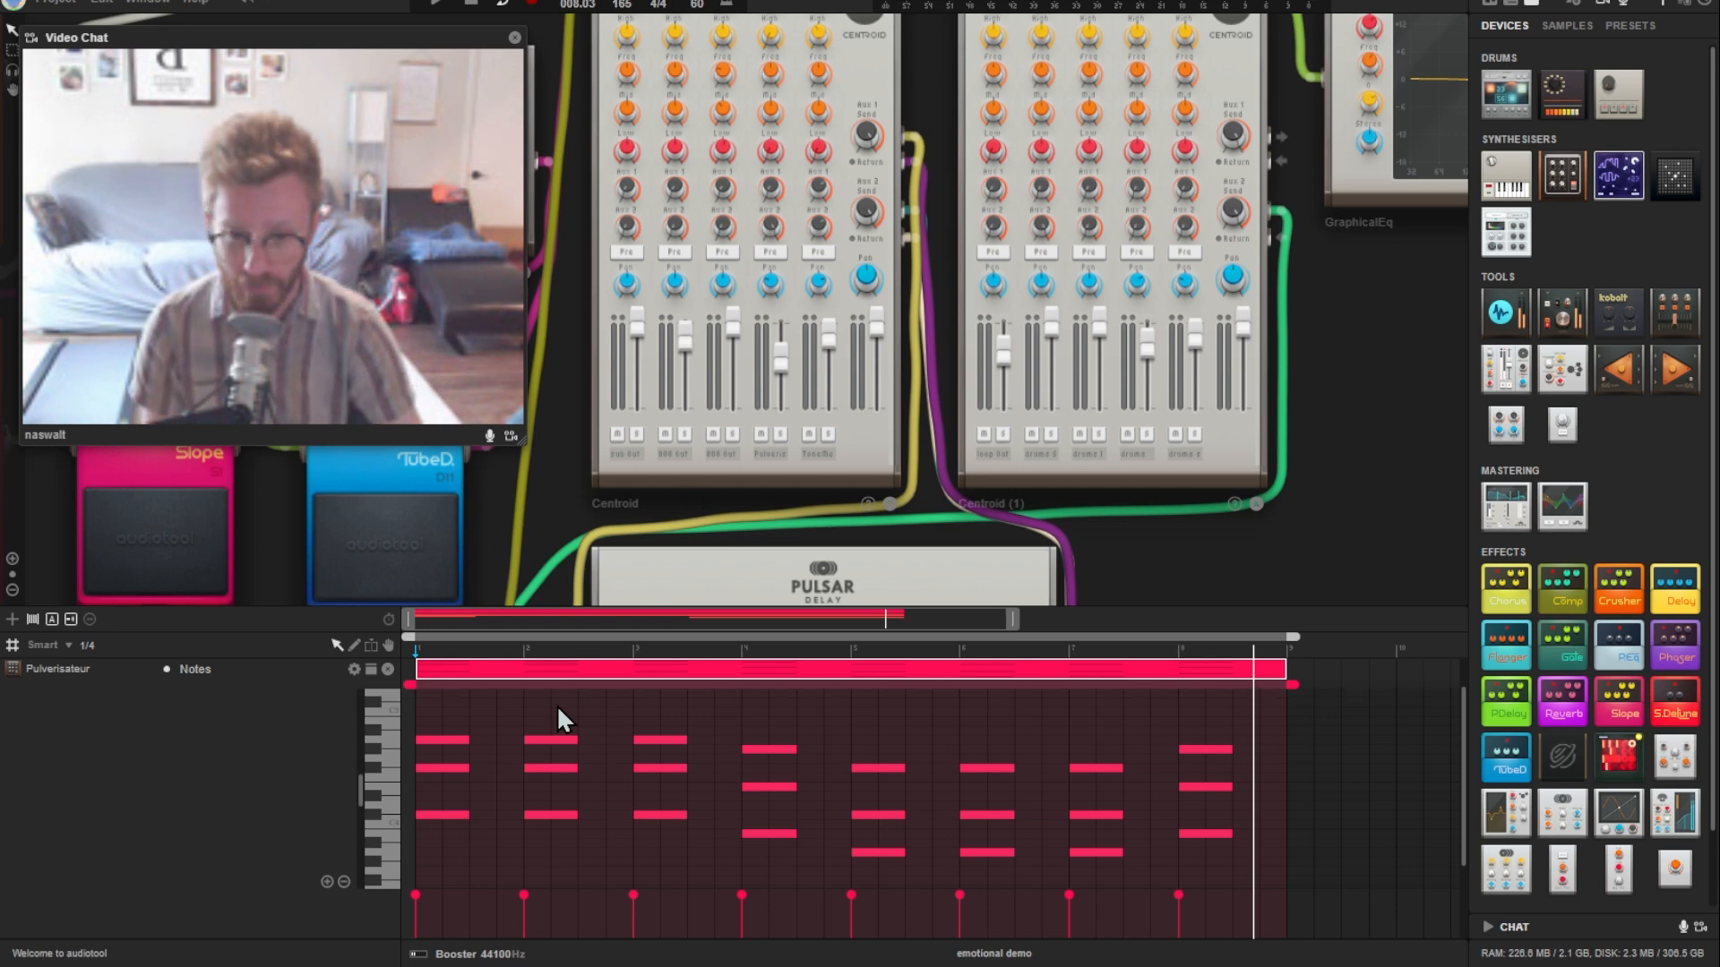
Step: Lower the top notes in all eight bars and the F#4 notes in bars 1 to 3 by an octave, and play with Pulverisateur soloed
left_click_drag(632, 741, 1270, 772)
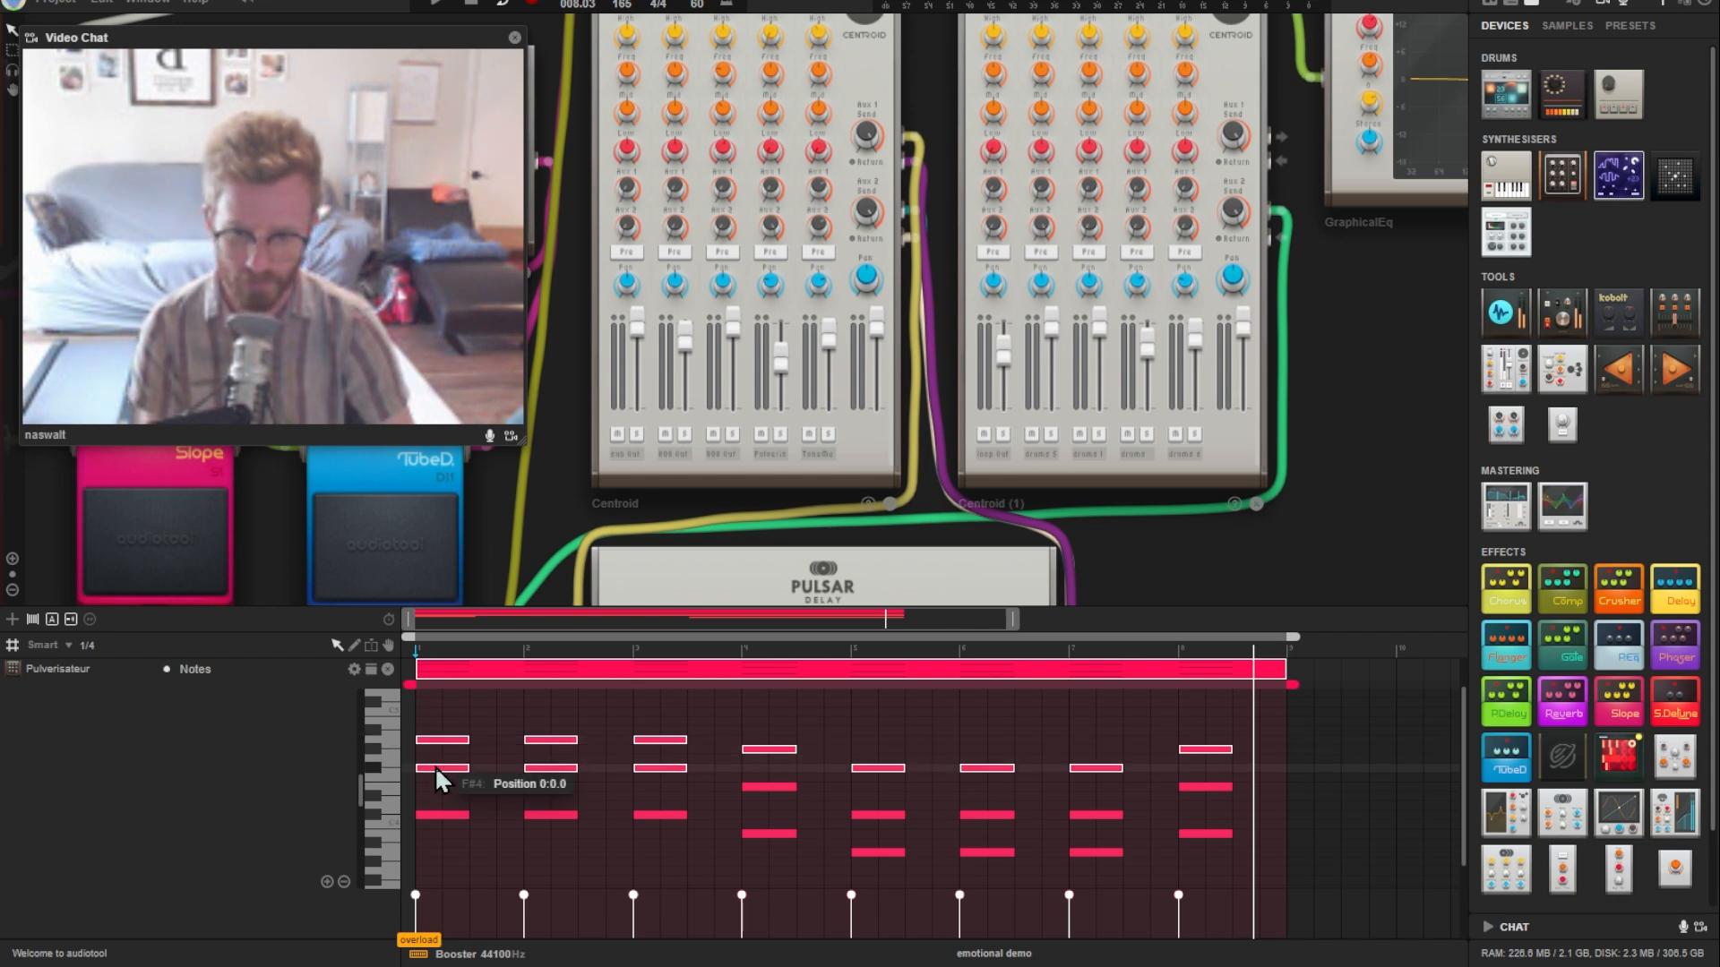
left_click_drag(436, 768, 437, 881)
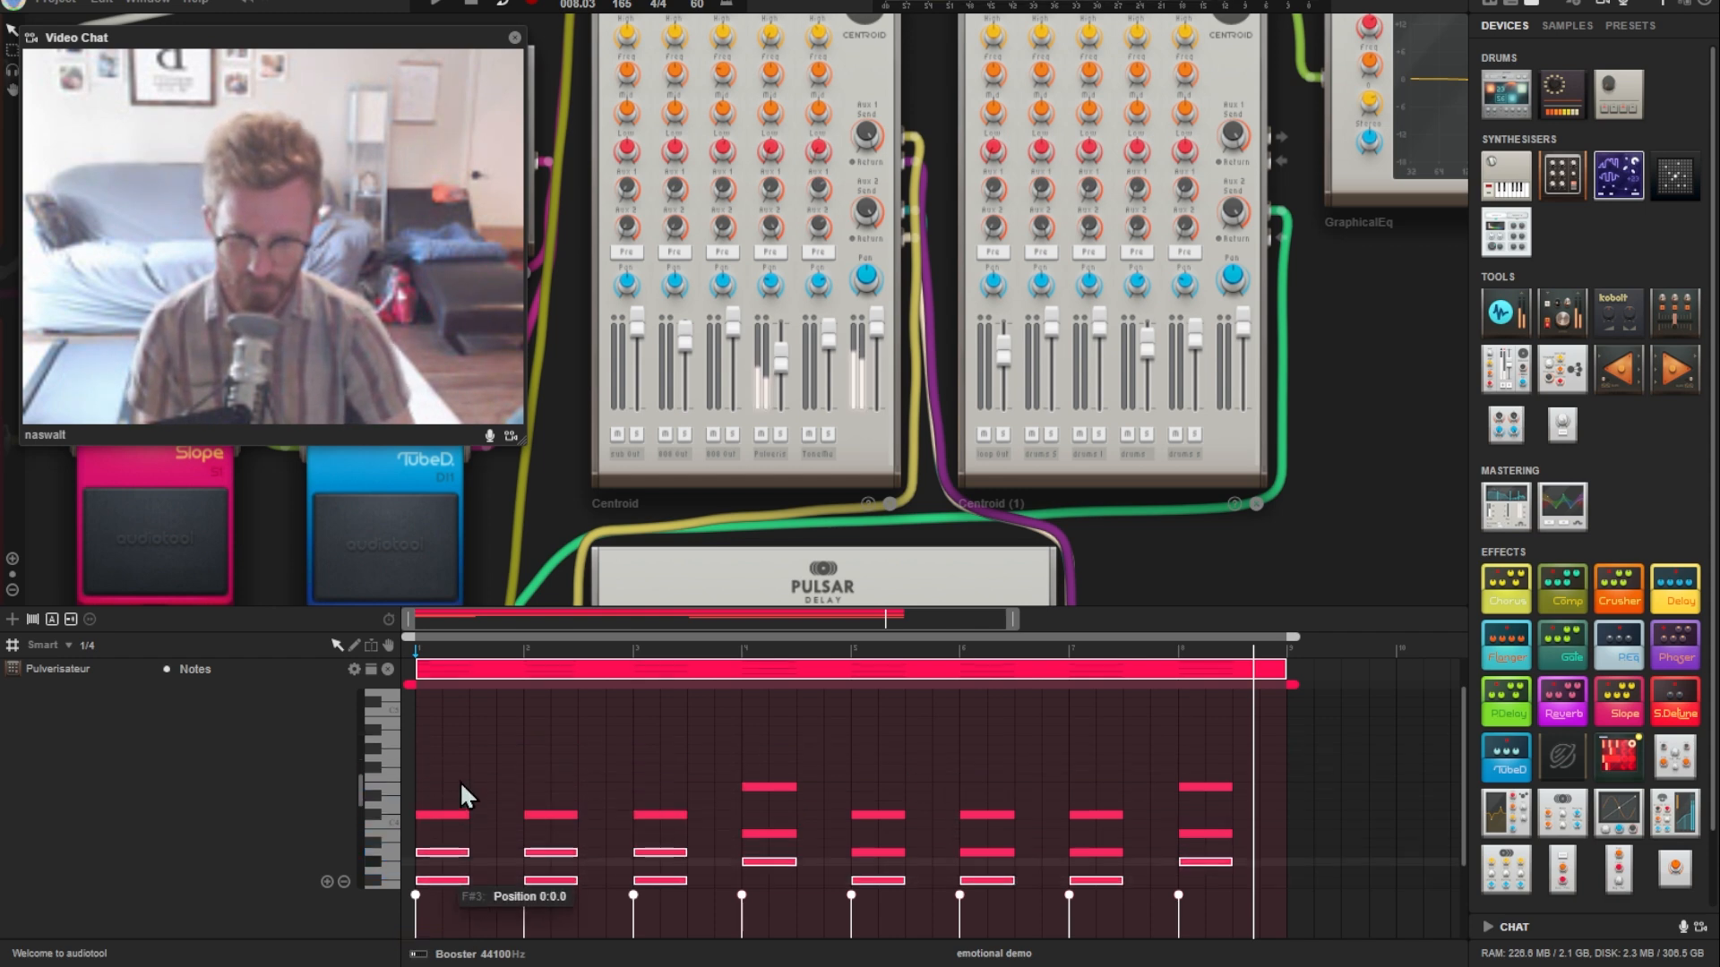
scroll(475, 755, "down", 2)
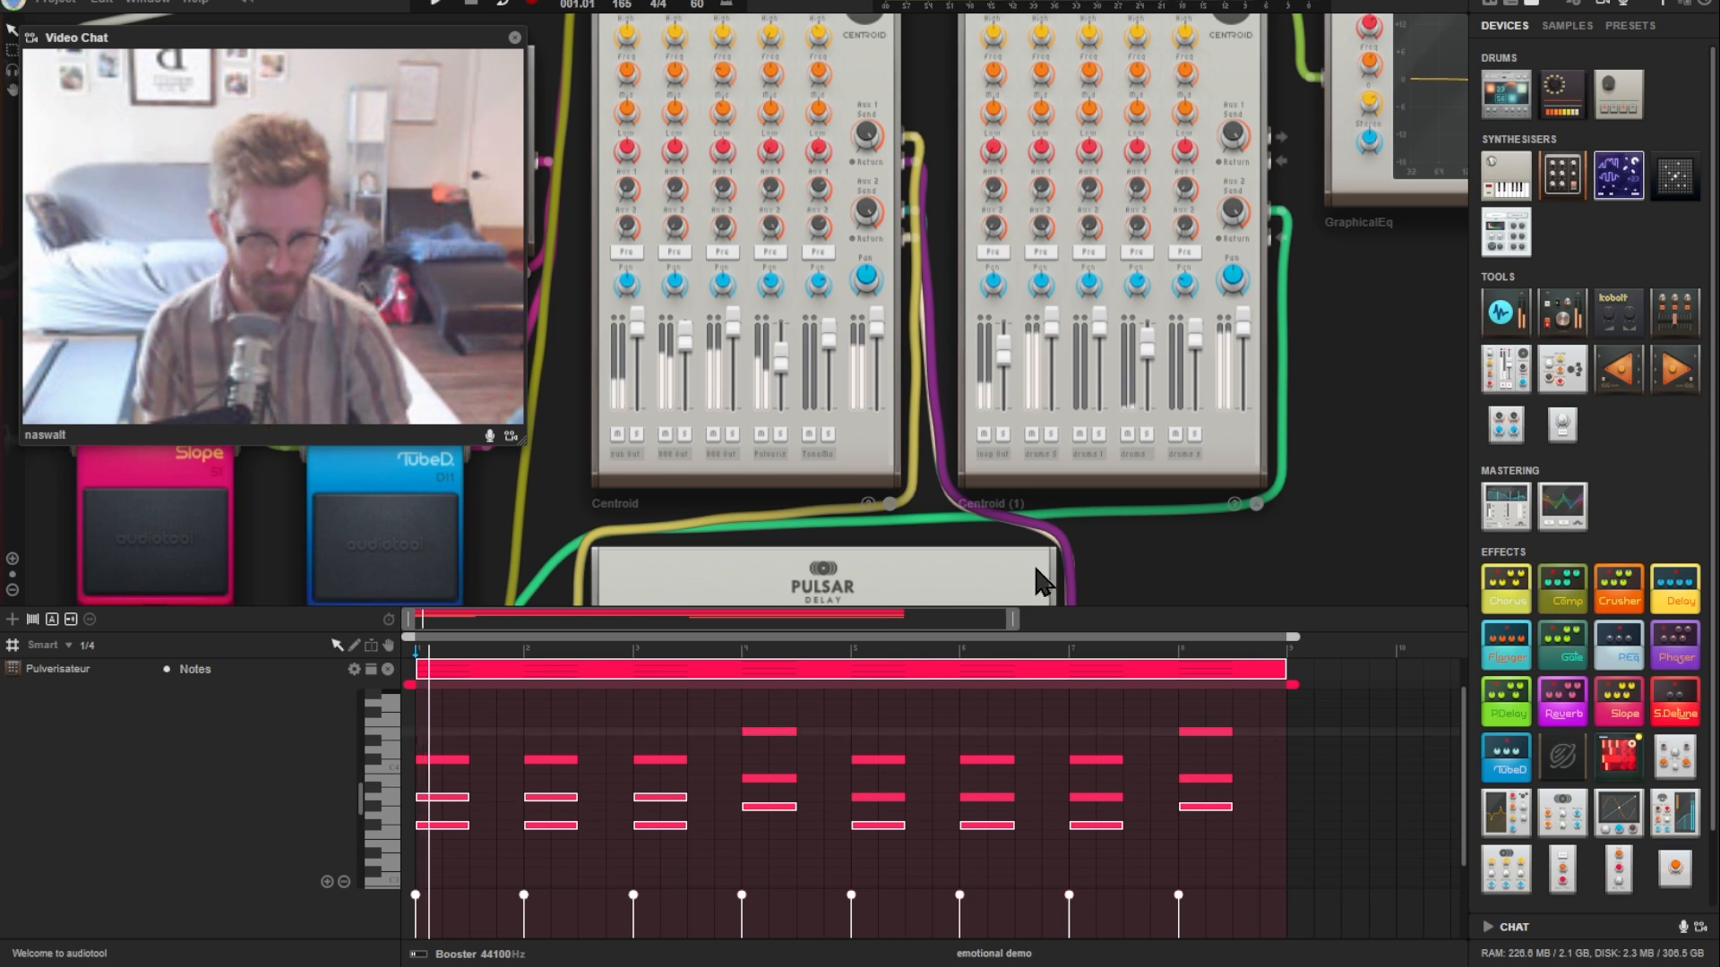
left_click(781, 435)
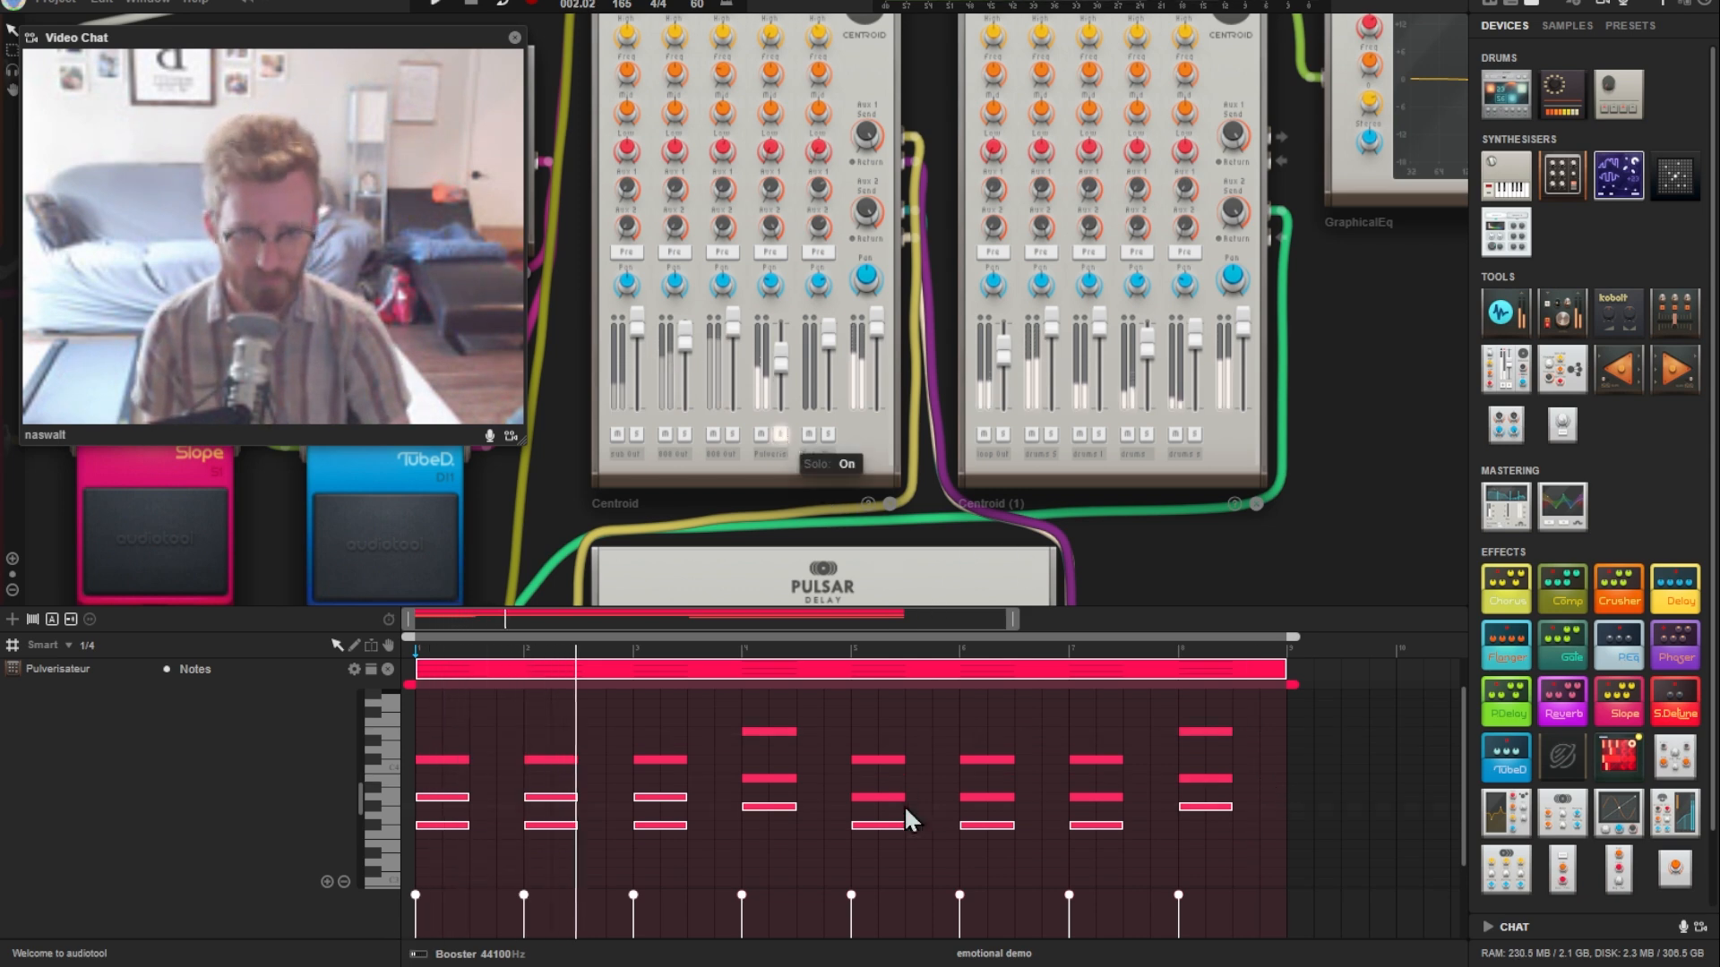
left_click(800, 749)
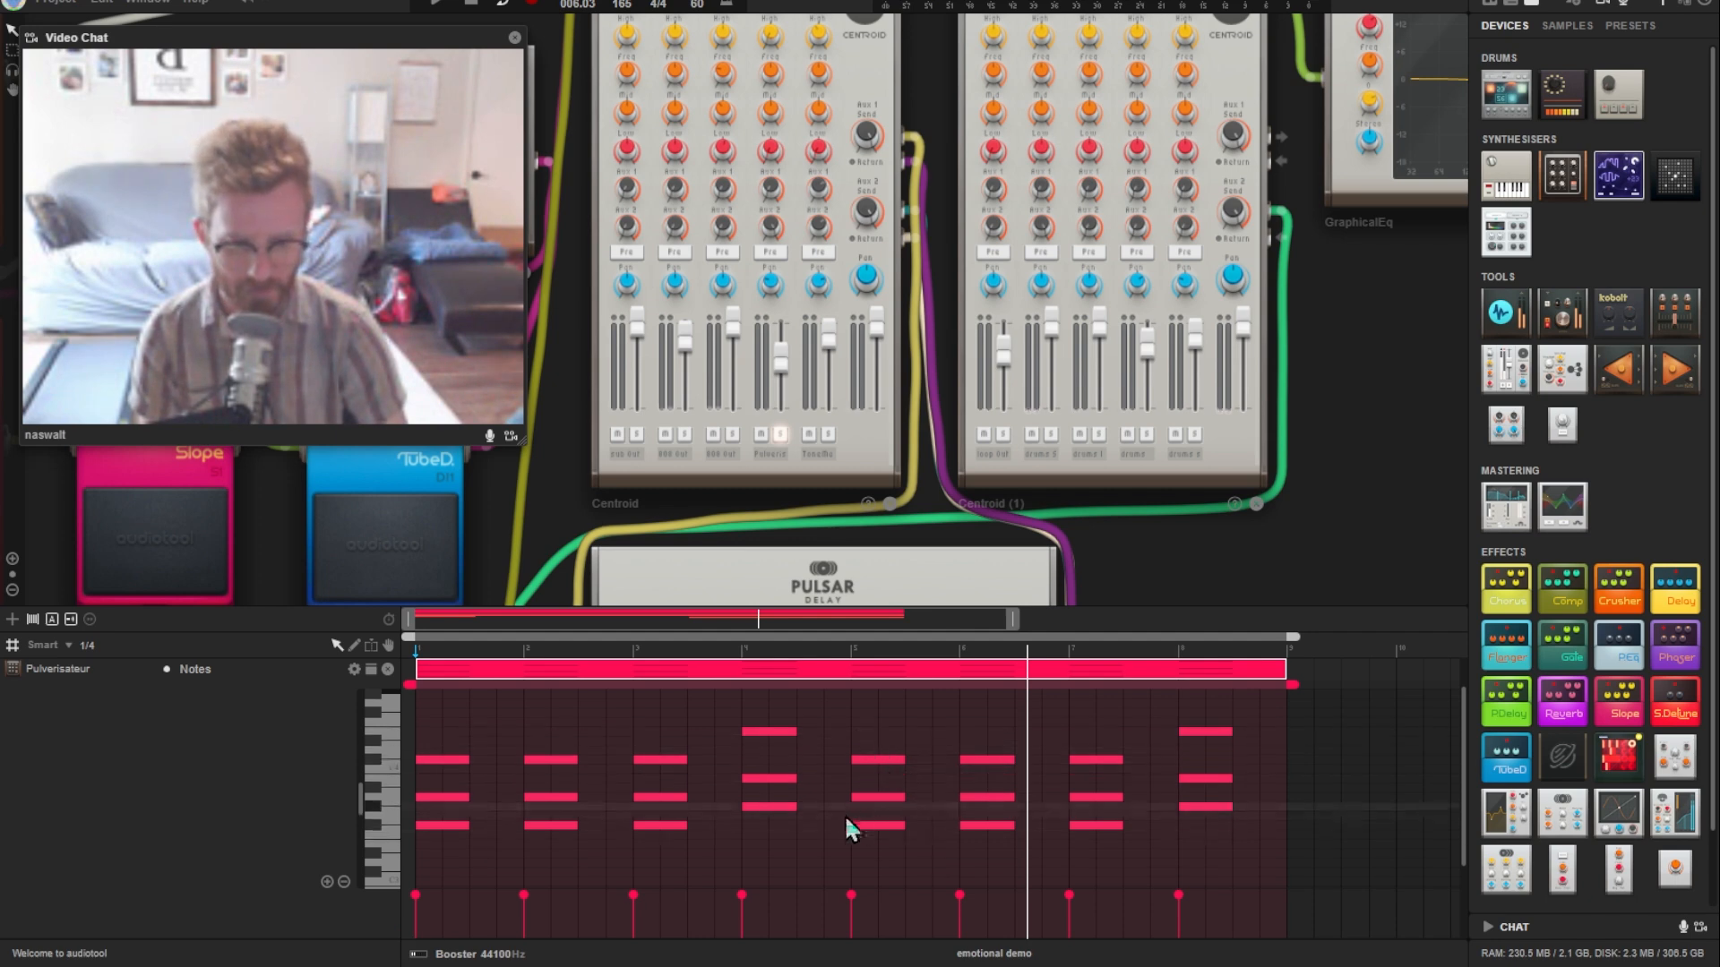
Step: Lower the middle Pulverisateur notes in bars 5 to 7 to G#3 and play the pattern
left_click_drag(836, 815, 1131, 836)
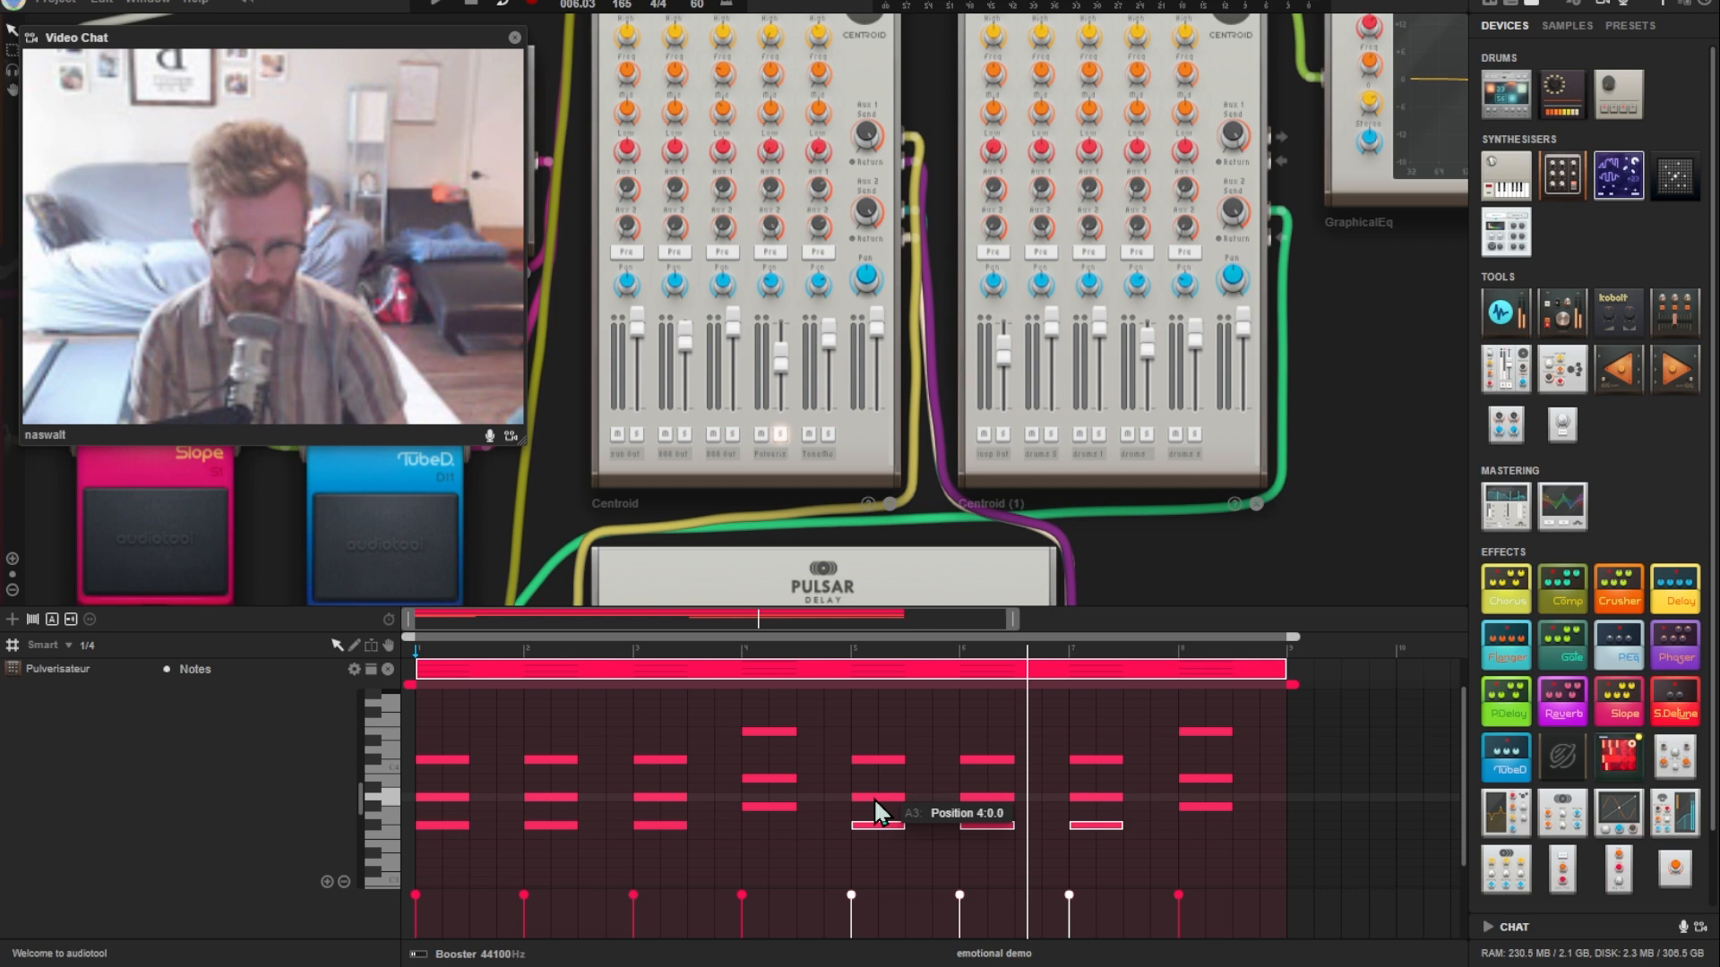
left_click_drag(854, 782, 1082, 805)
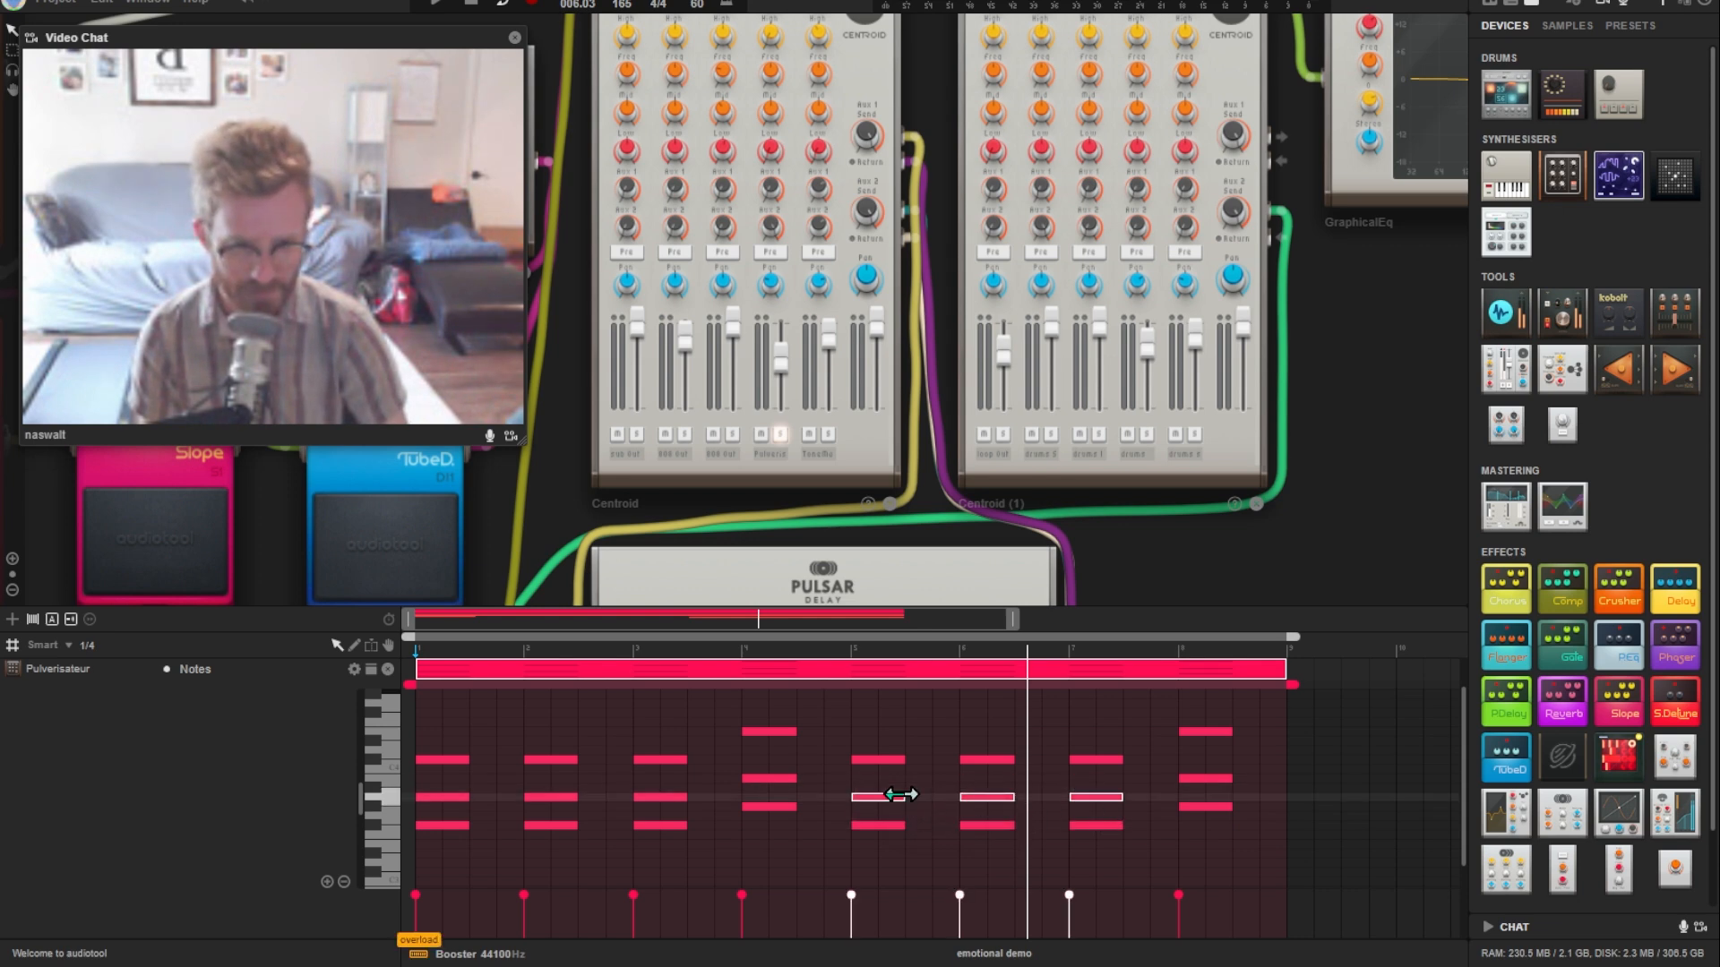
left_click_drag(894, 795, 894, 802)
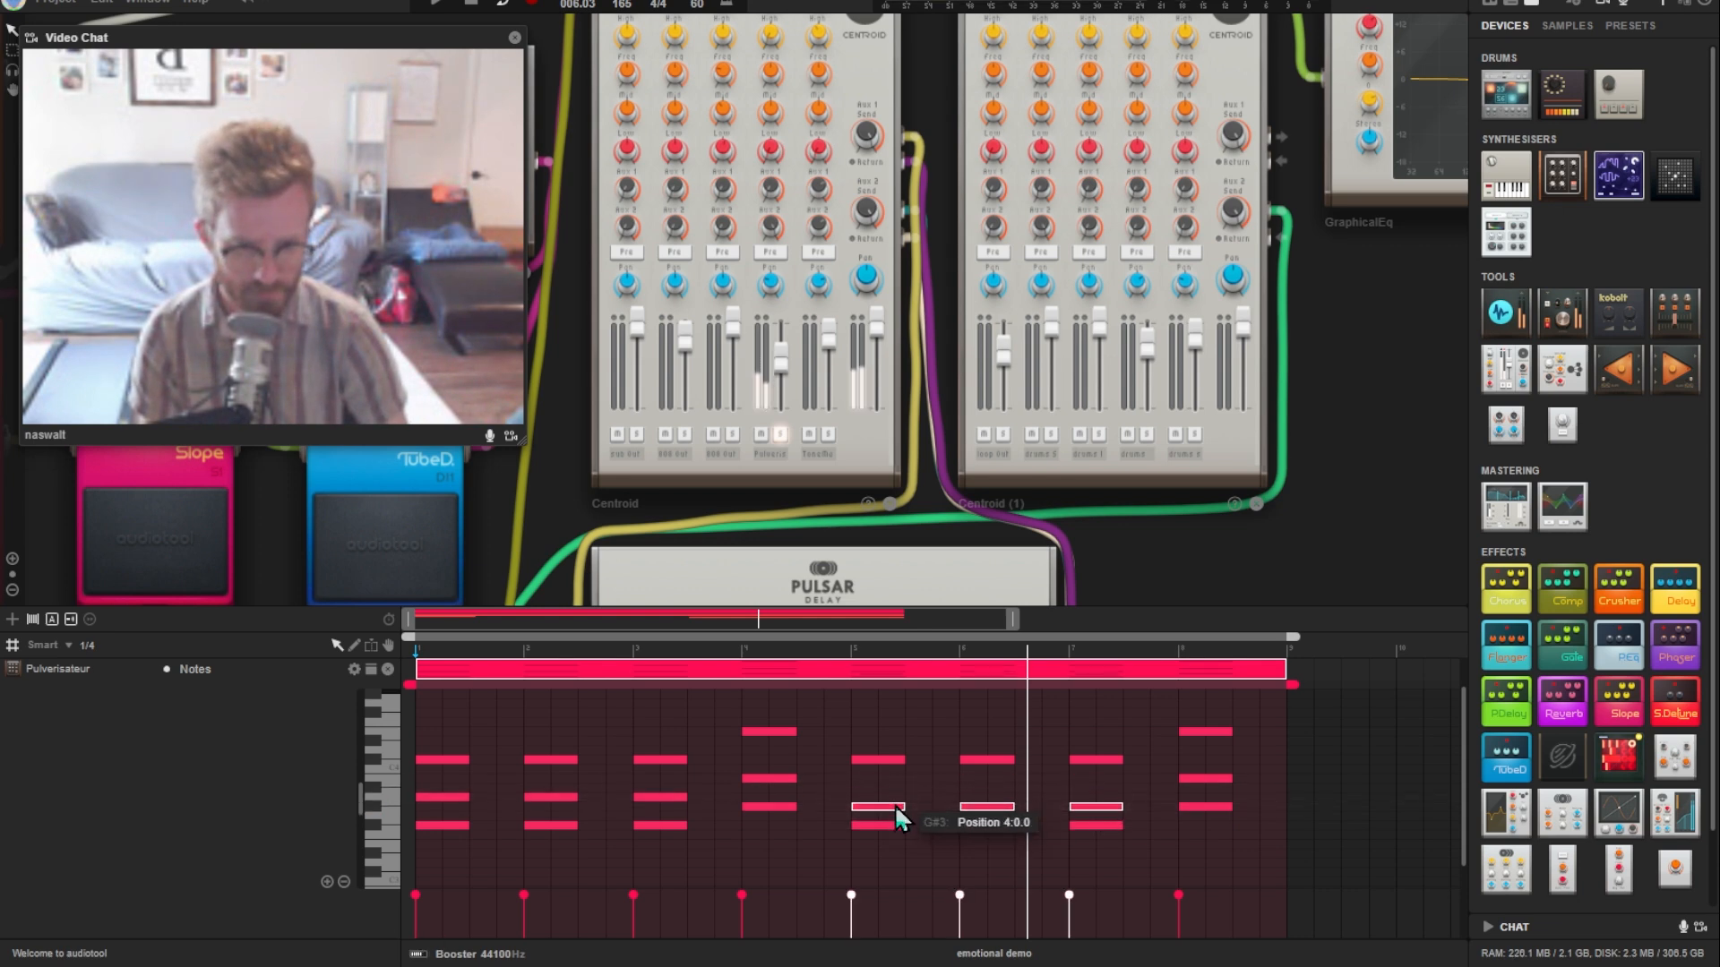
key("space")
left_click(885, 708)
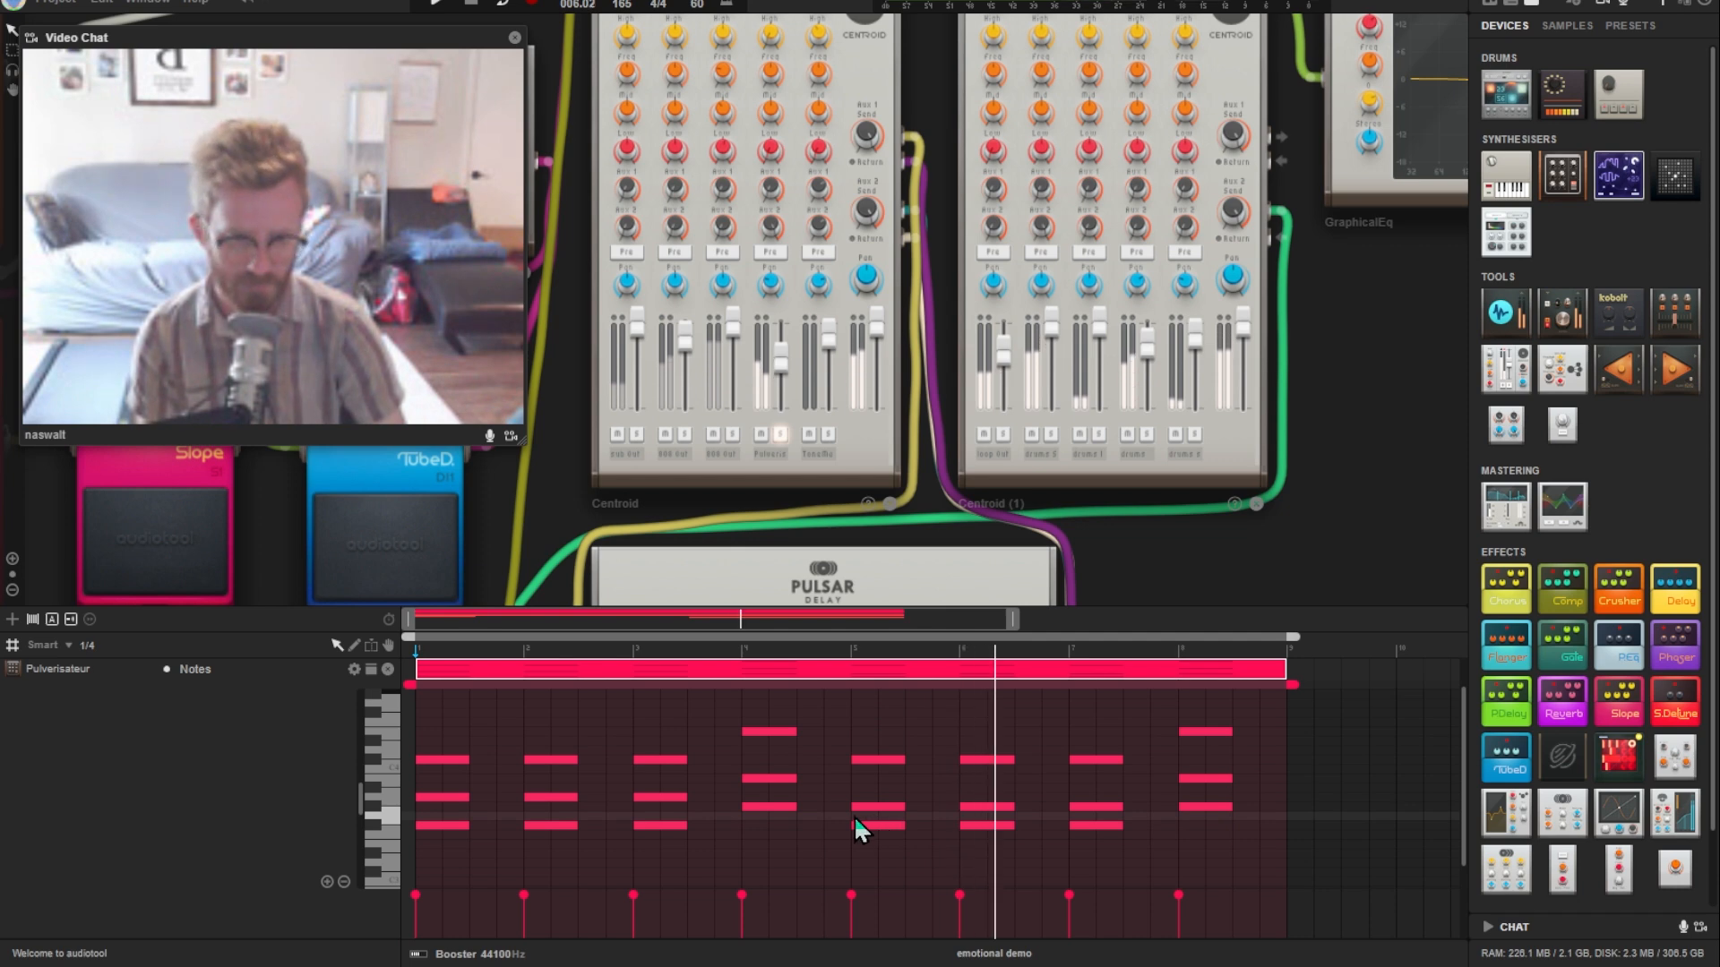
Step: Raise the lowest Pulverisateur notes in bars 1 to 3 and 5 to 7 to E4 and play the pattern
left_click_drag(838, 817, 1145, 847)
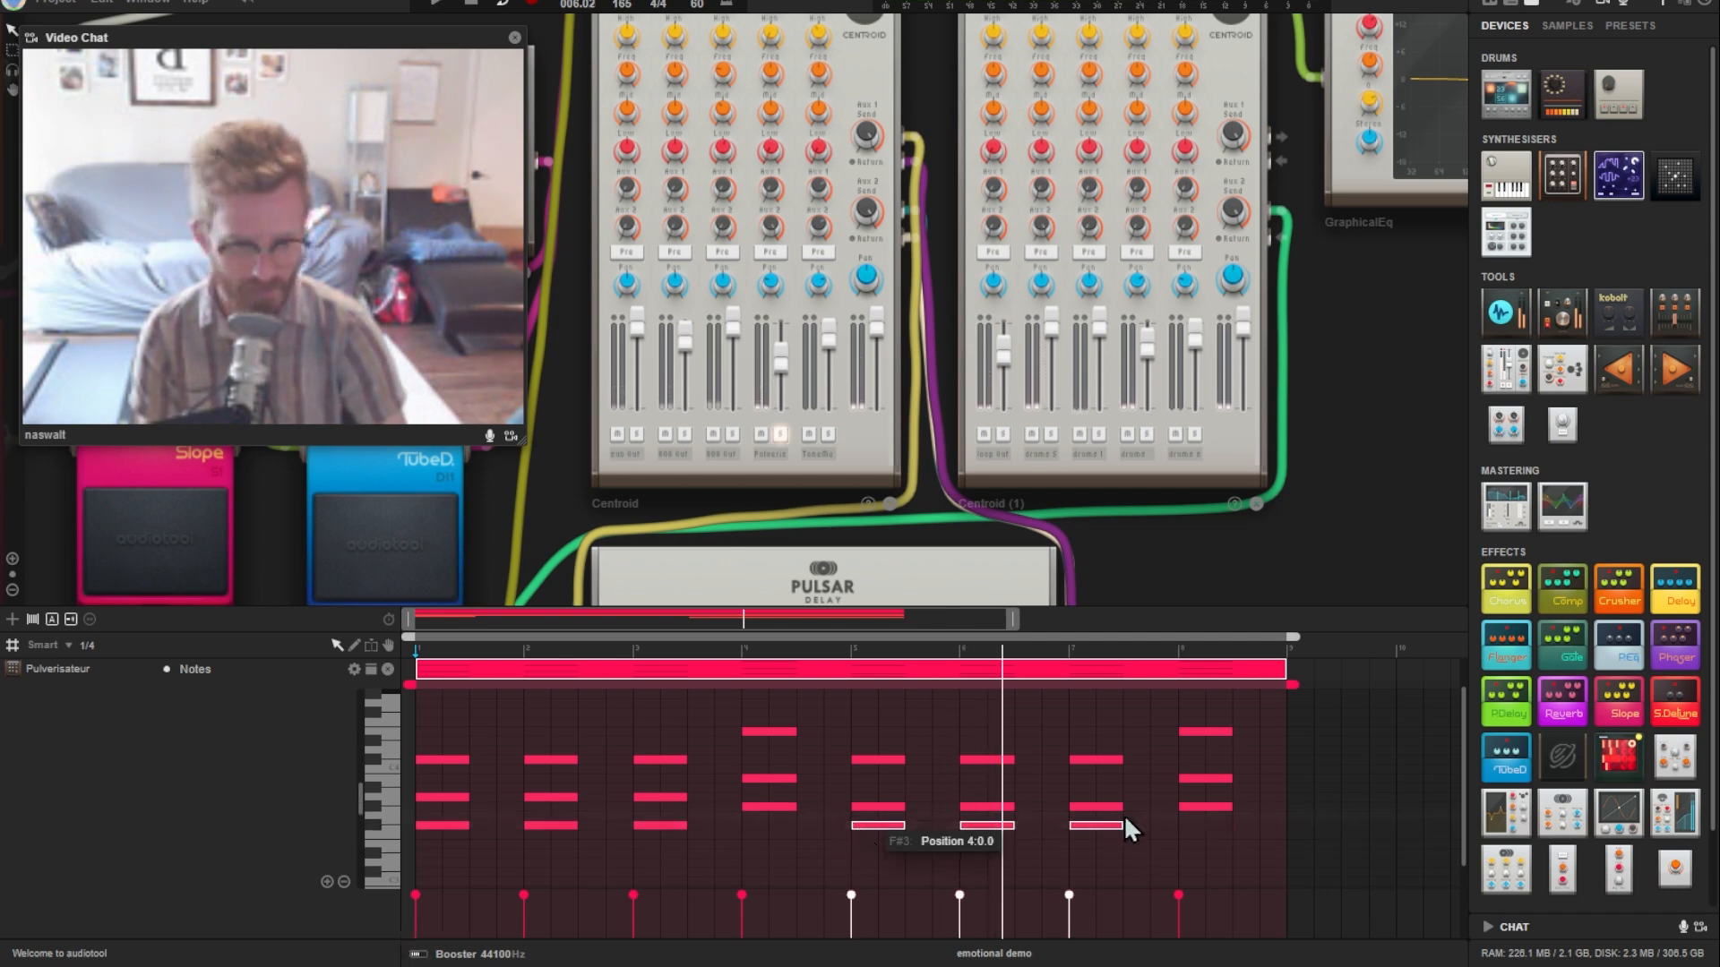
left_click_drag(1141, 817, 428, 723)
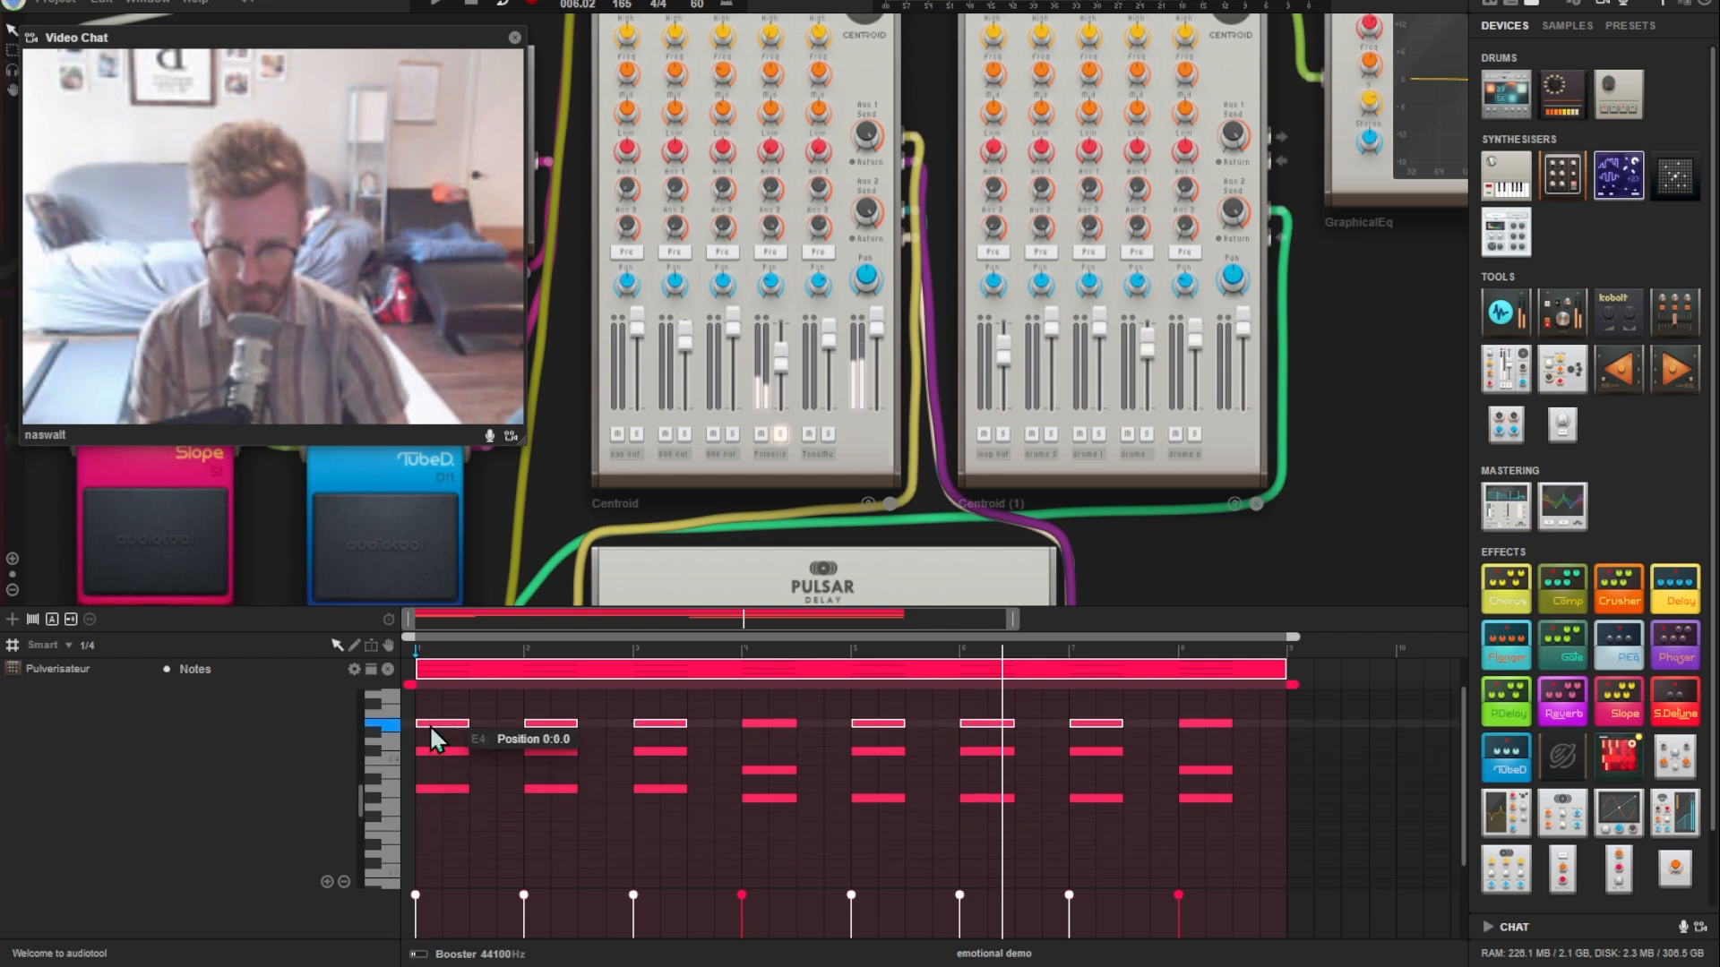
key("space")
left_click(494, 781)
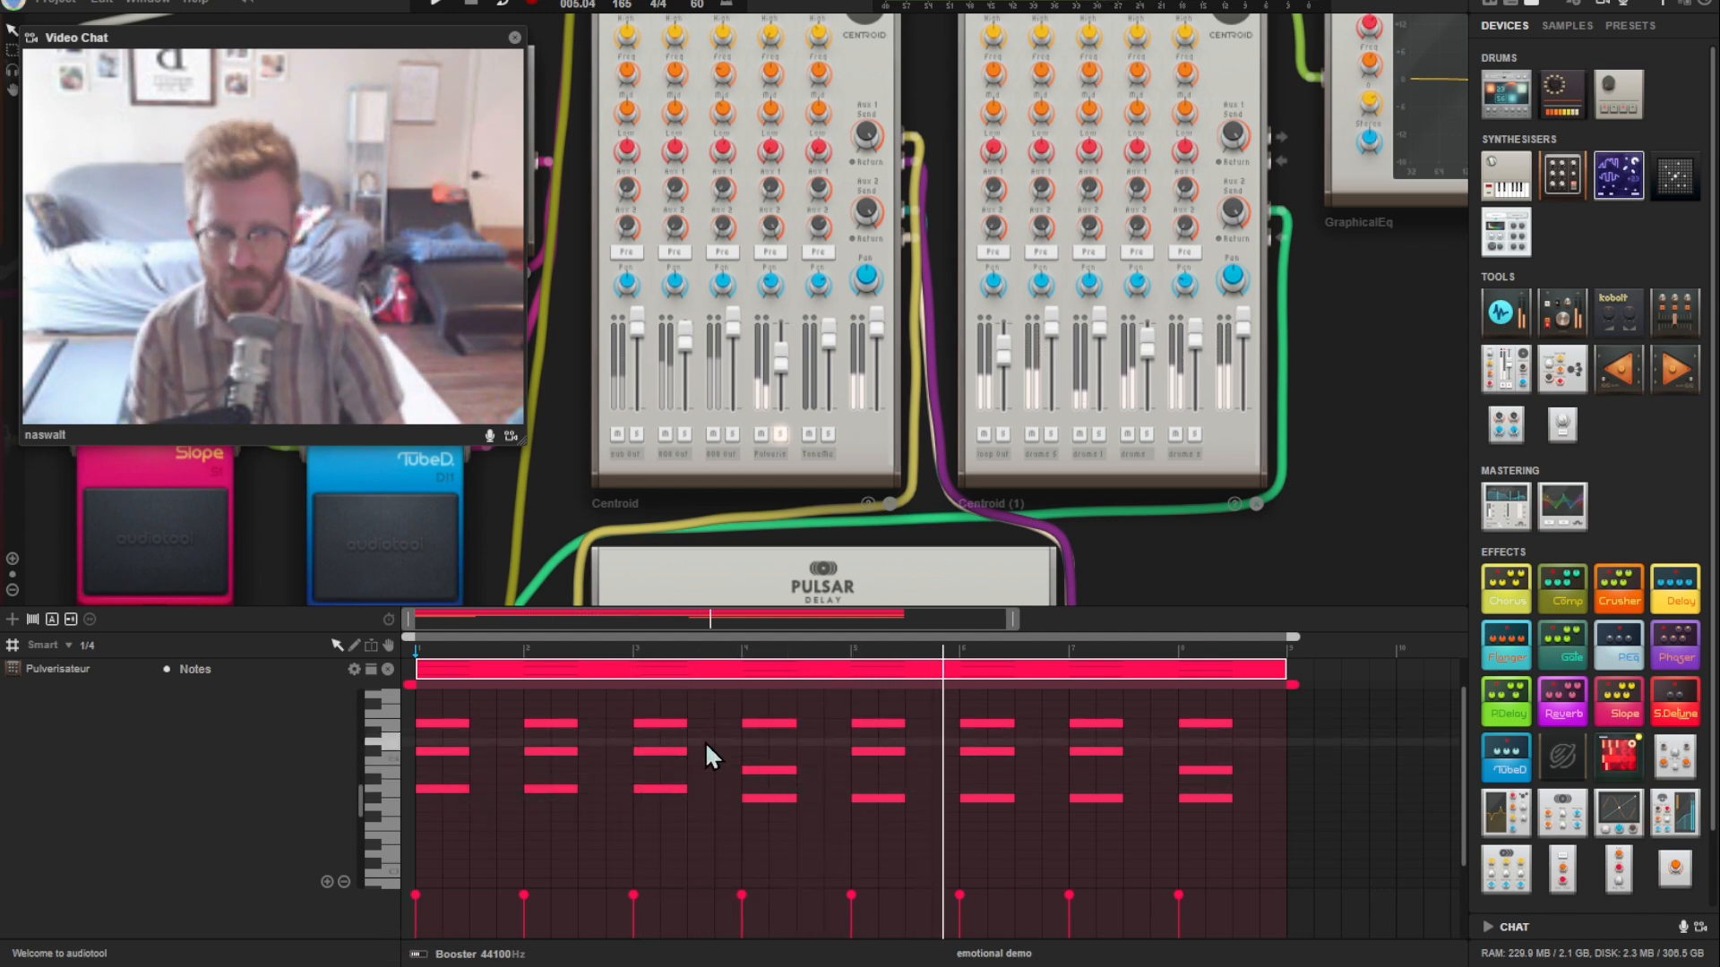
Step: Solo channel 2 on the Centroid mixer alongside the Pulverisateur channel and listen to both together
left_click_drag(562, 503, 692, 512)
scroll(733, 493, "up", 1)
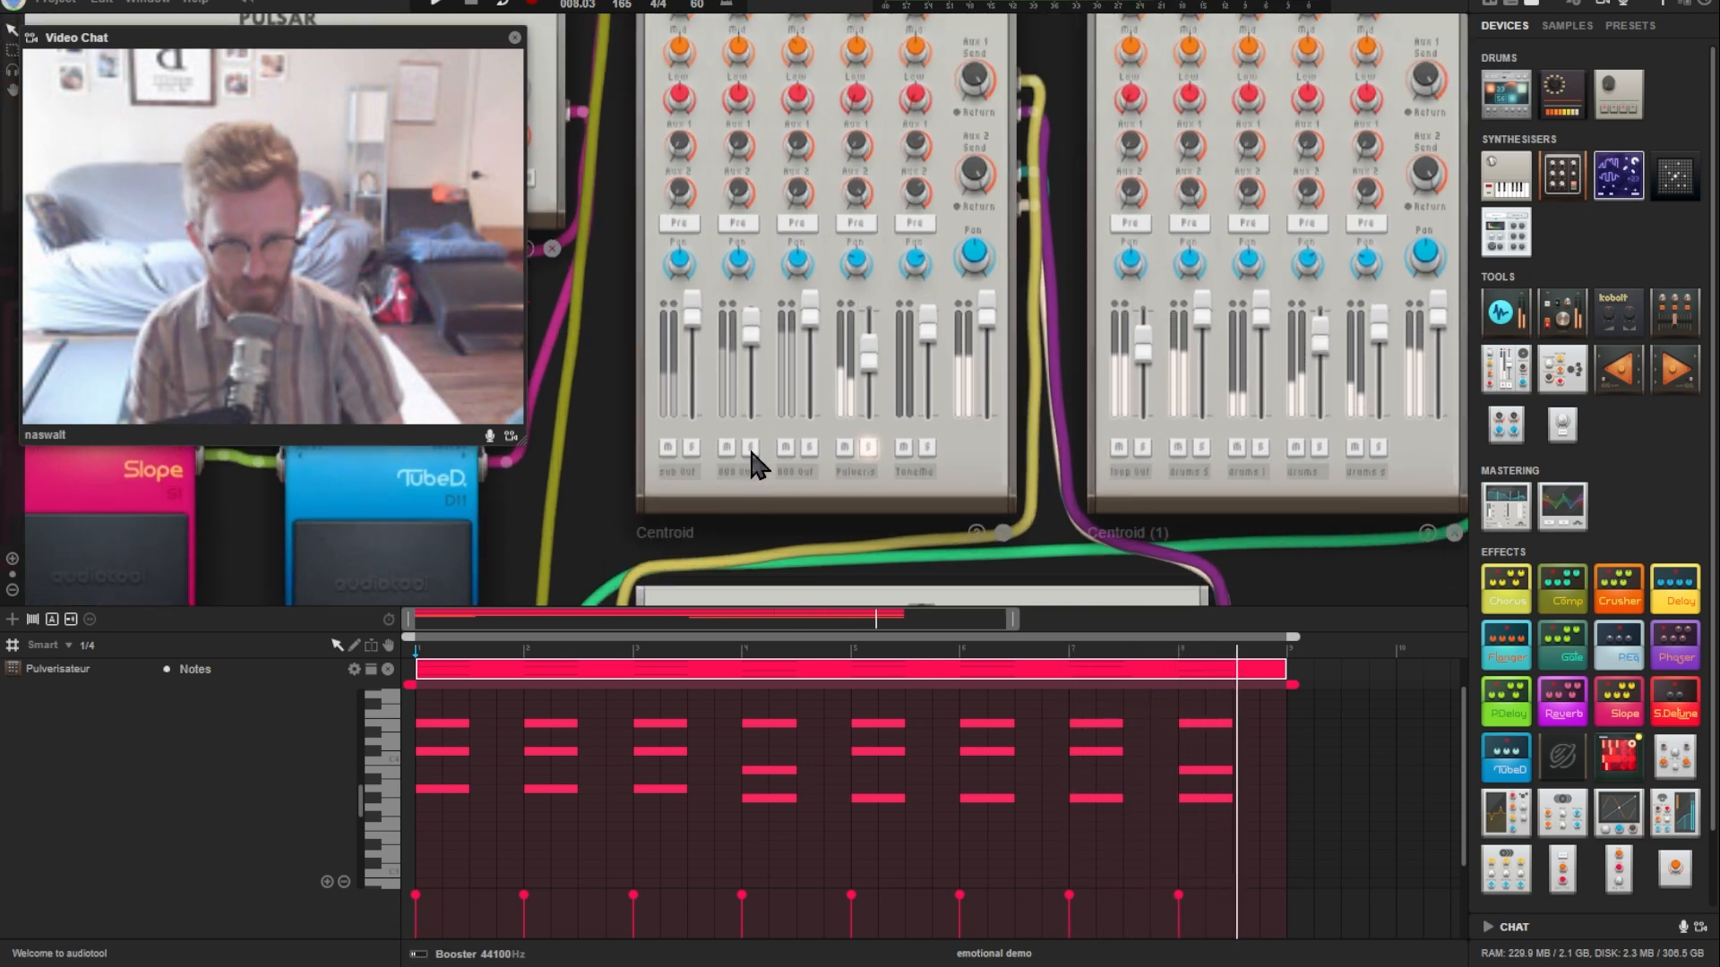
left_click(750, 447)
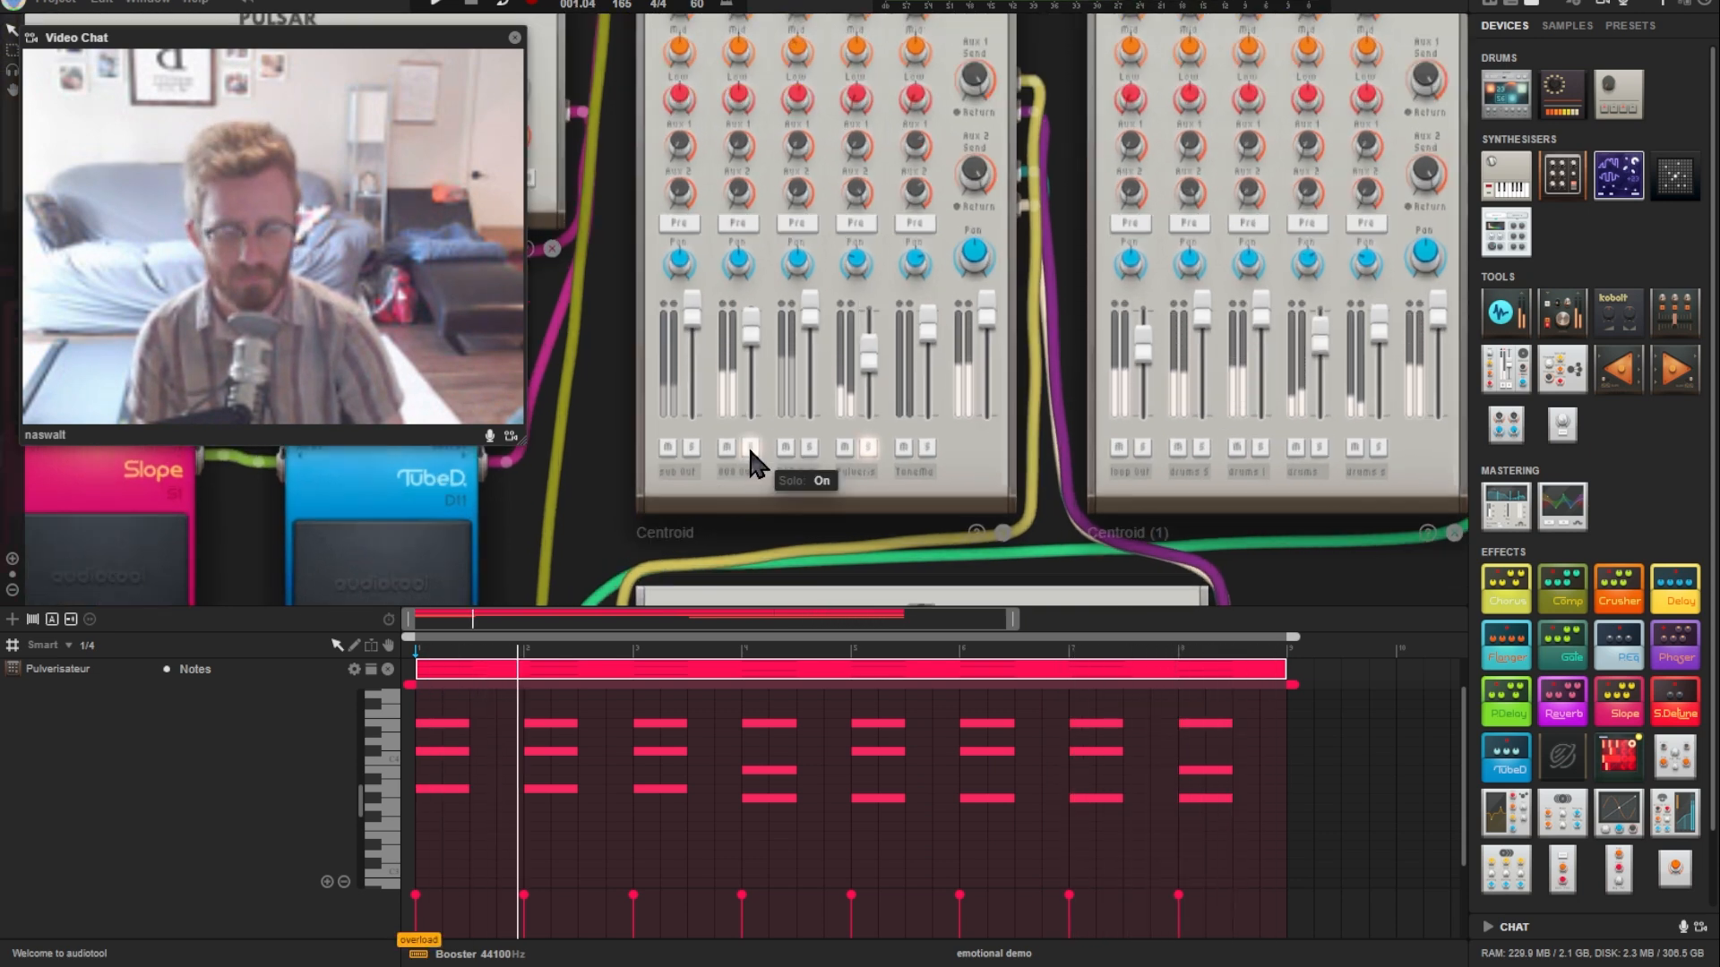
left_click_drag(590, 534, 731, 554)
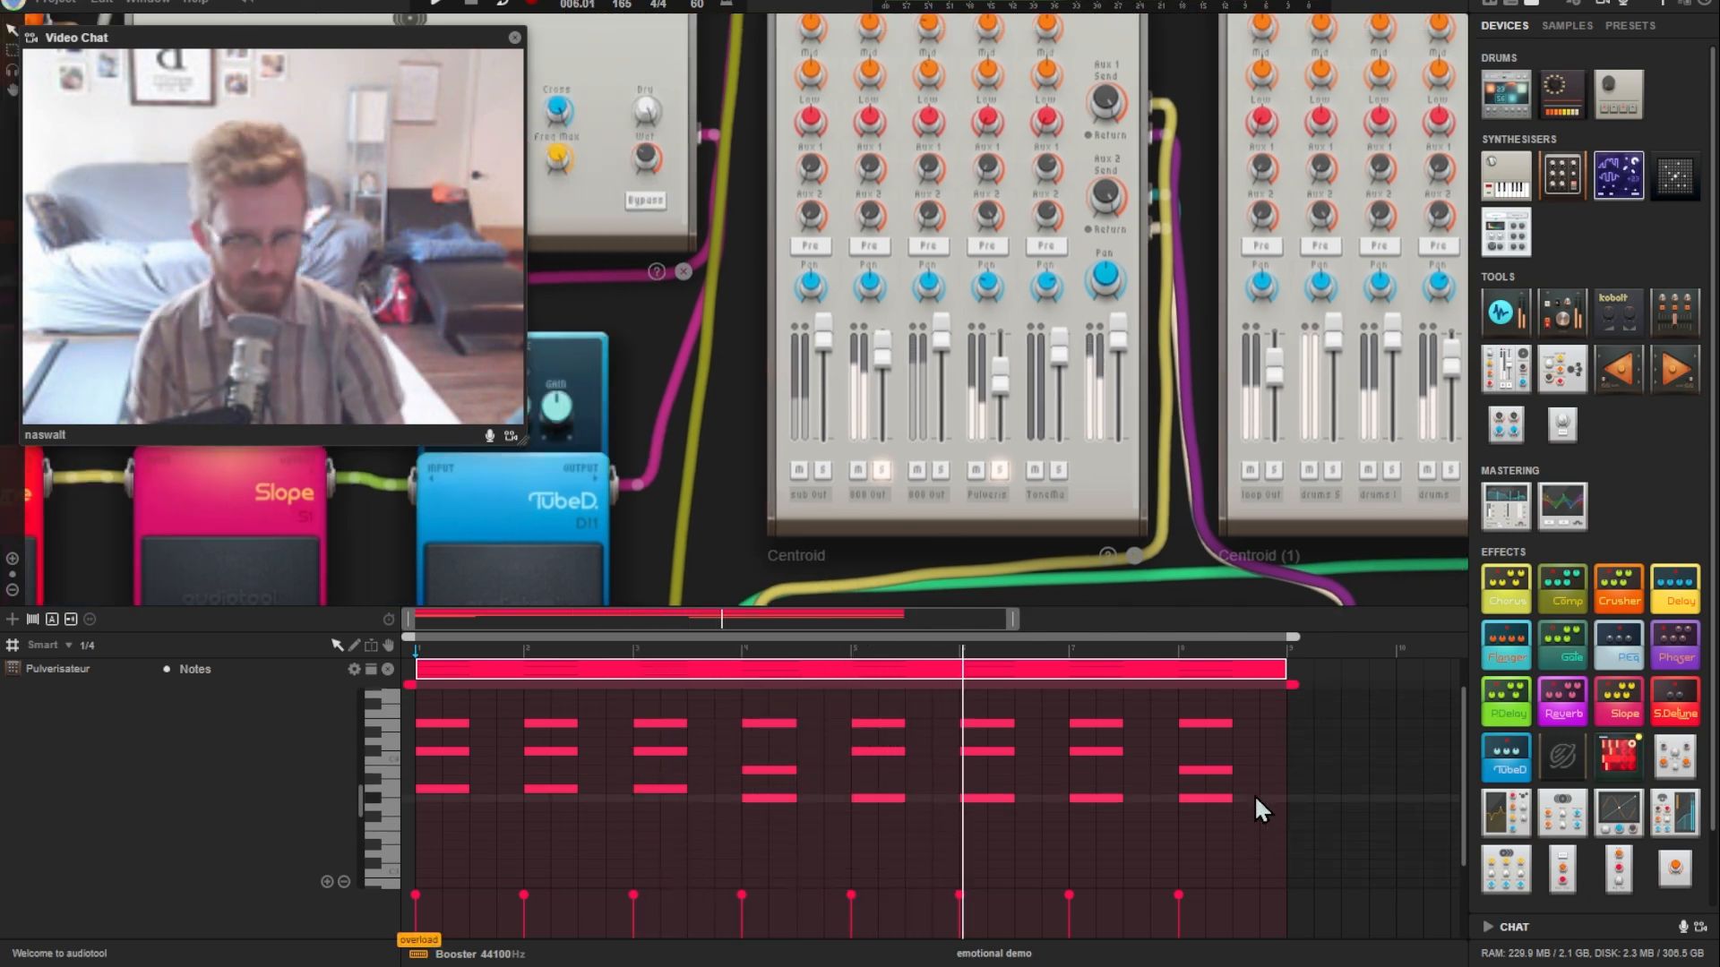
Step: Turn off the channel 2 solo on the Centroid mixer and leave the Pulverisateur pattern for the full track arrangement
left_click(882, 470)
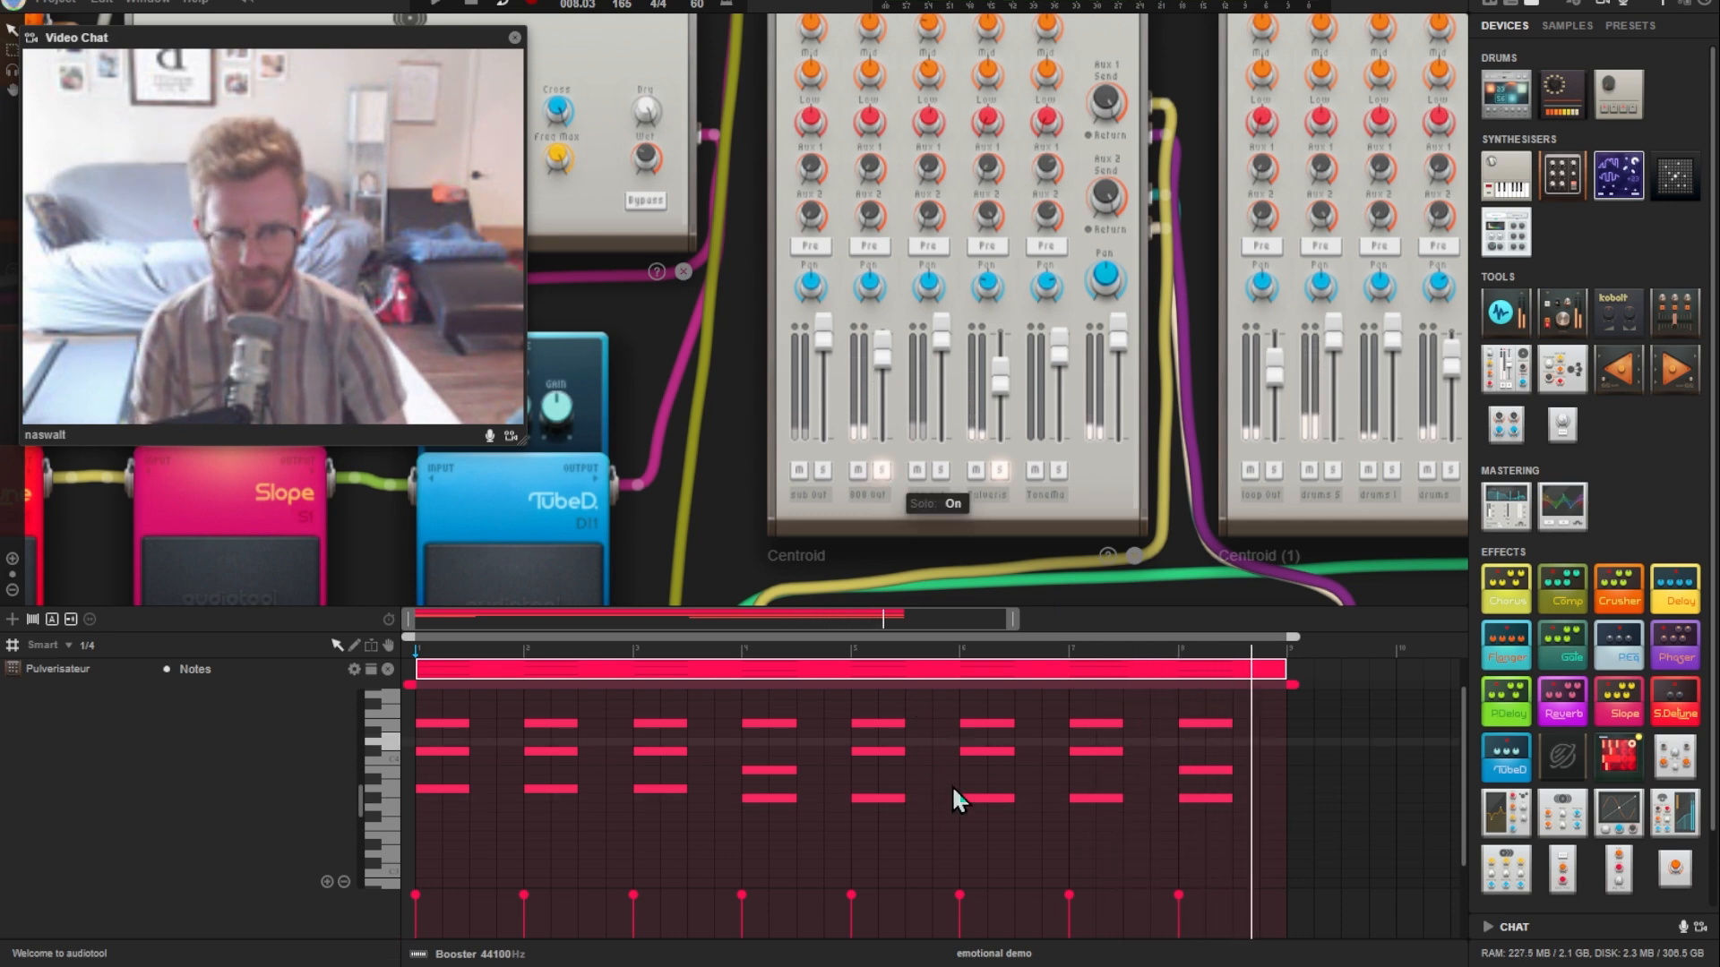
left_click_drag(1252, 776, 310, 845)
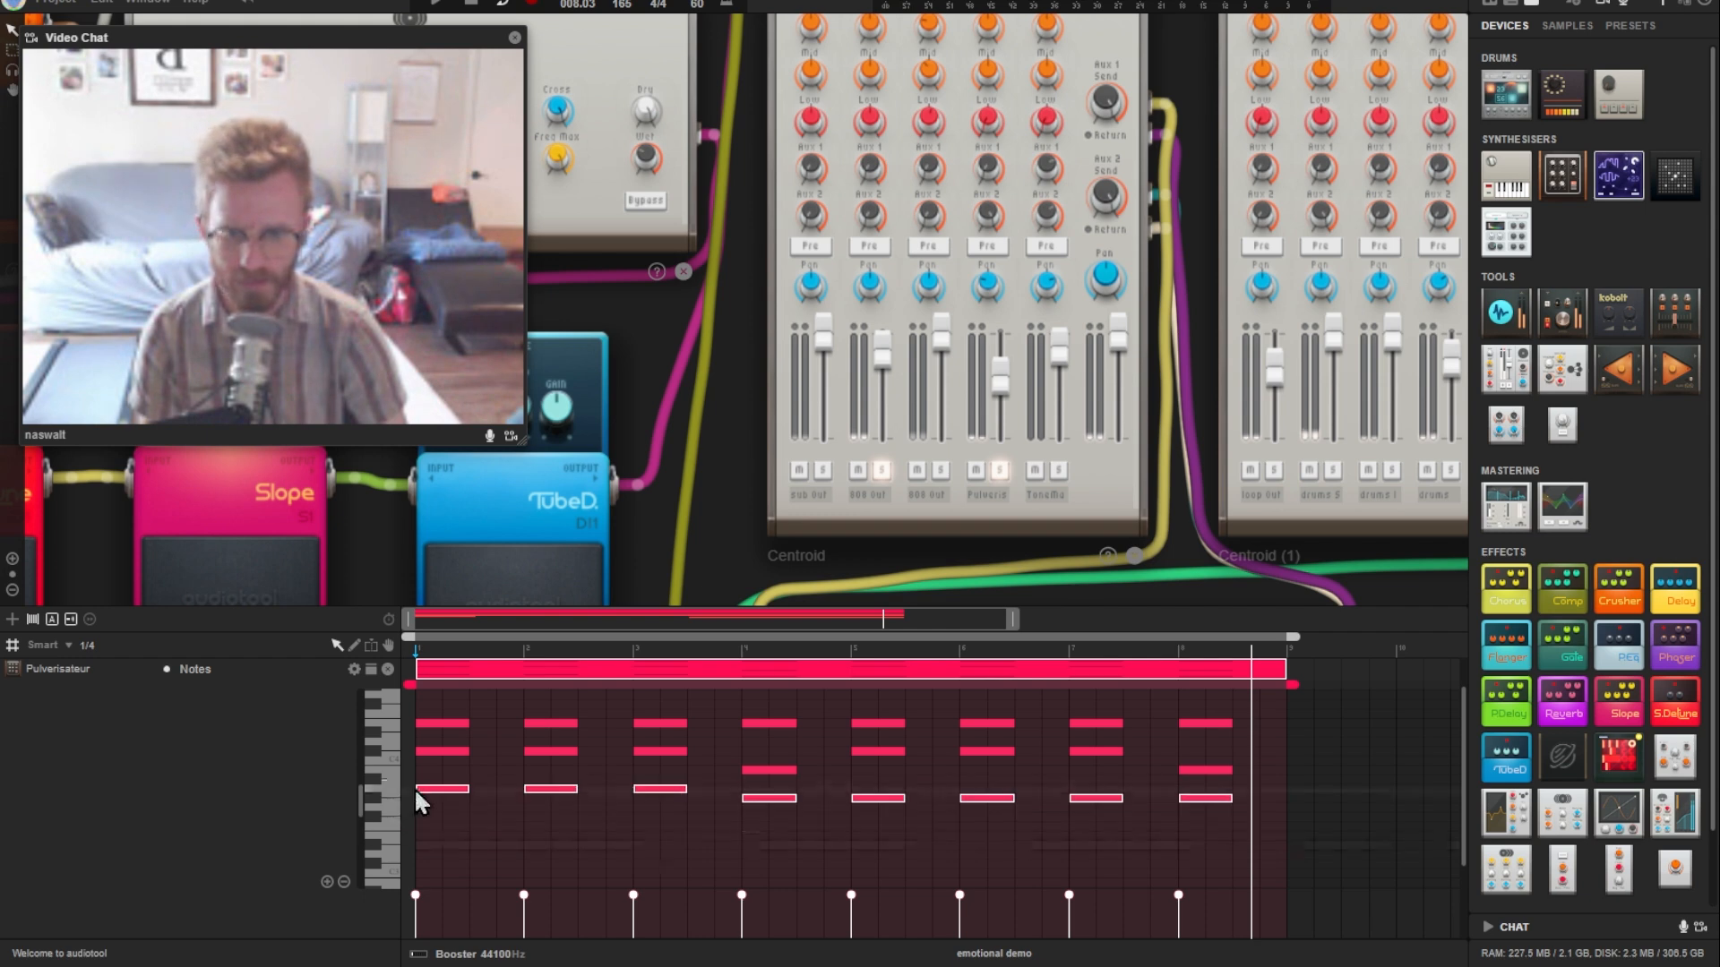
double_click(674, 674)
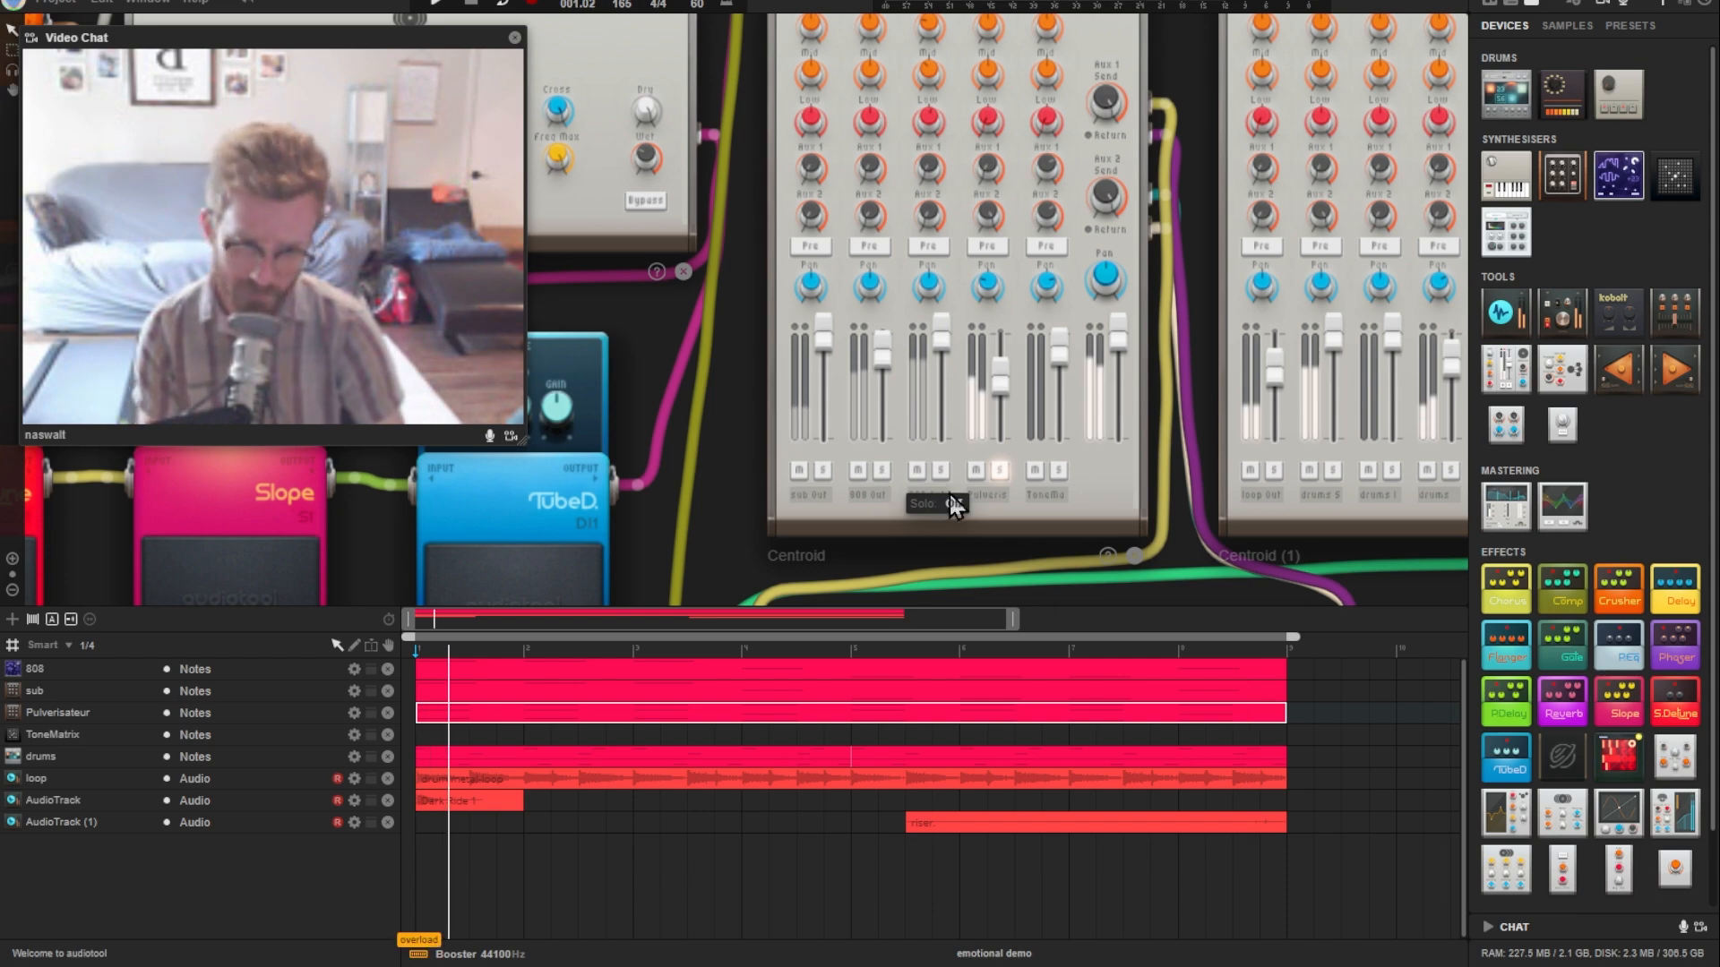
Step: Examine the Centroid mixers, the Pulsar Delay and their cabling while the full arrangement plays
scroll(998, 464, "down", 1)
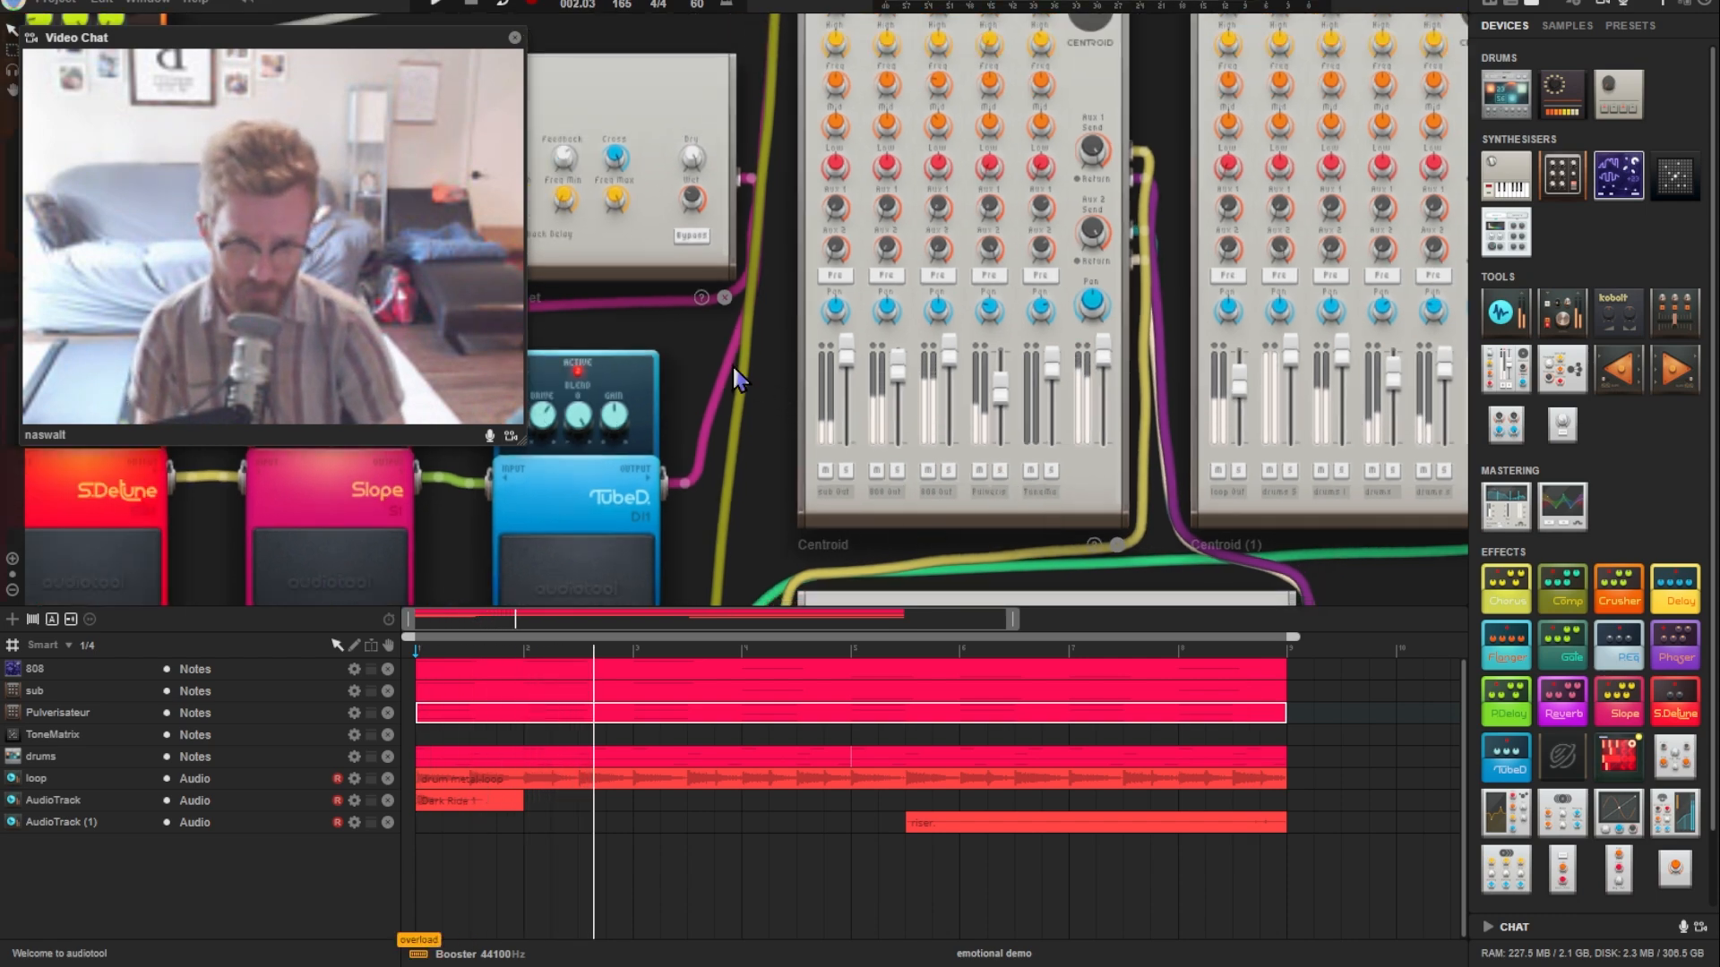
left_click_drag(683, 346, 832, 688)
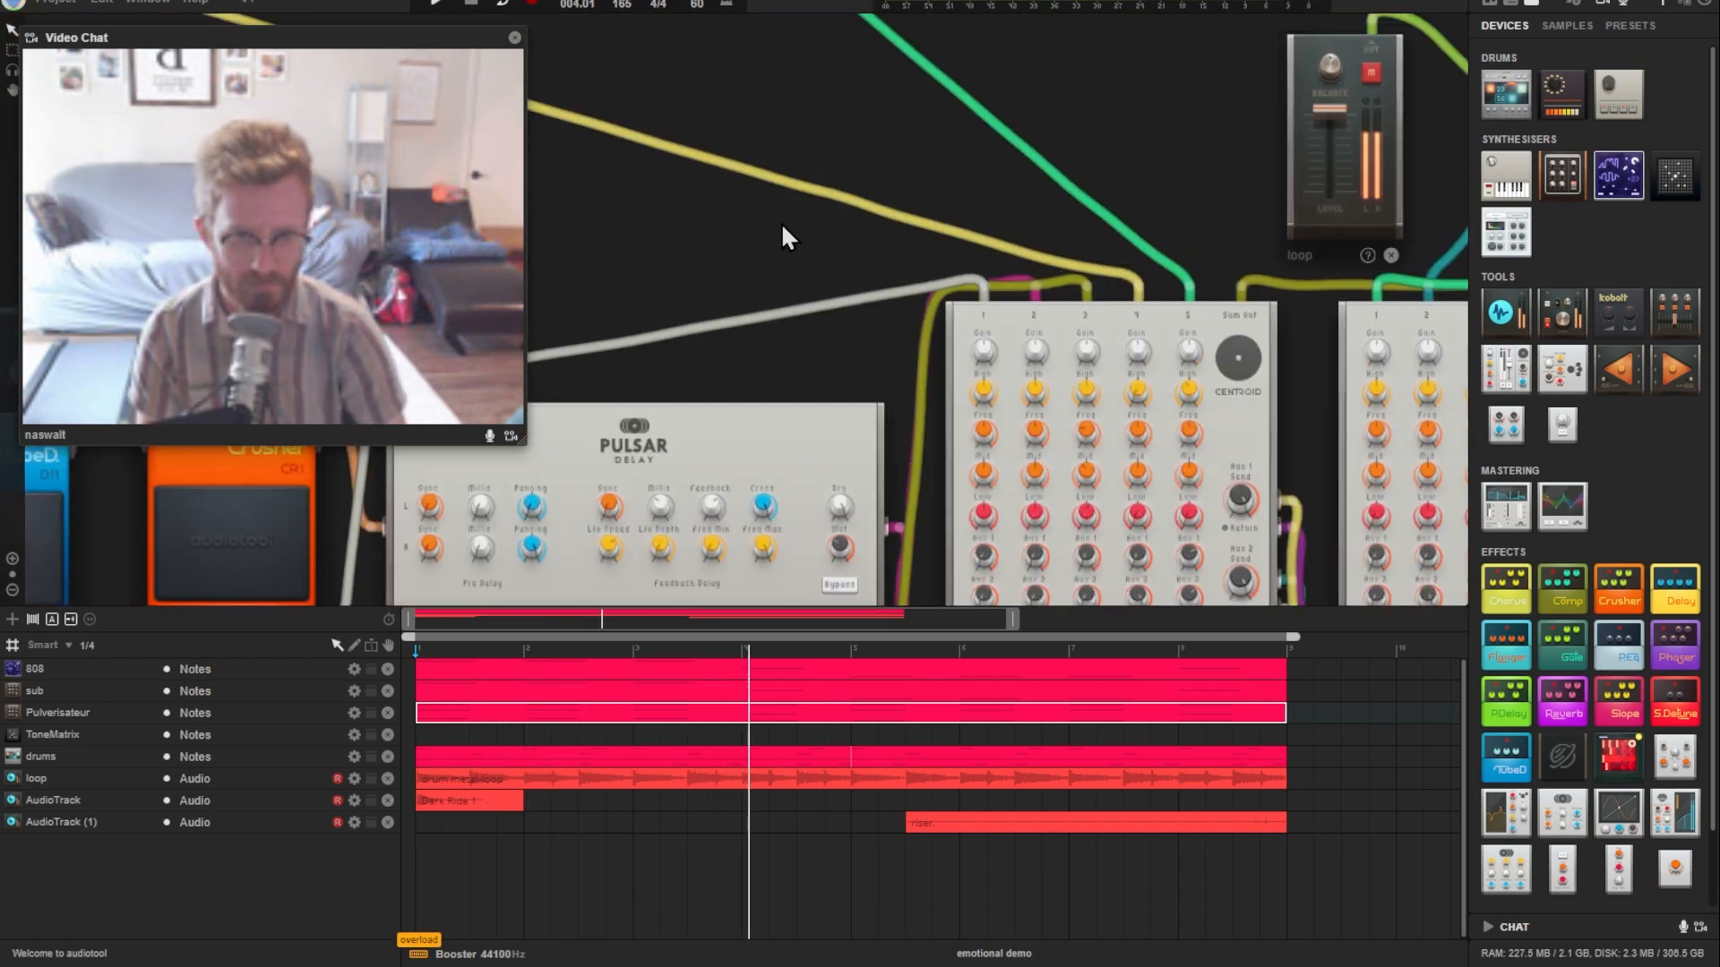
left_click_drag(850, 343, 562, 172)
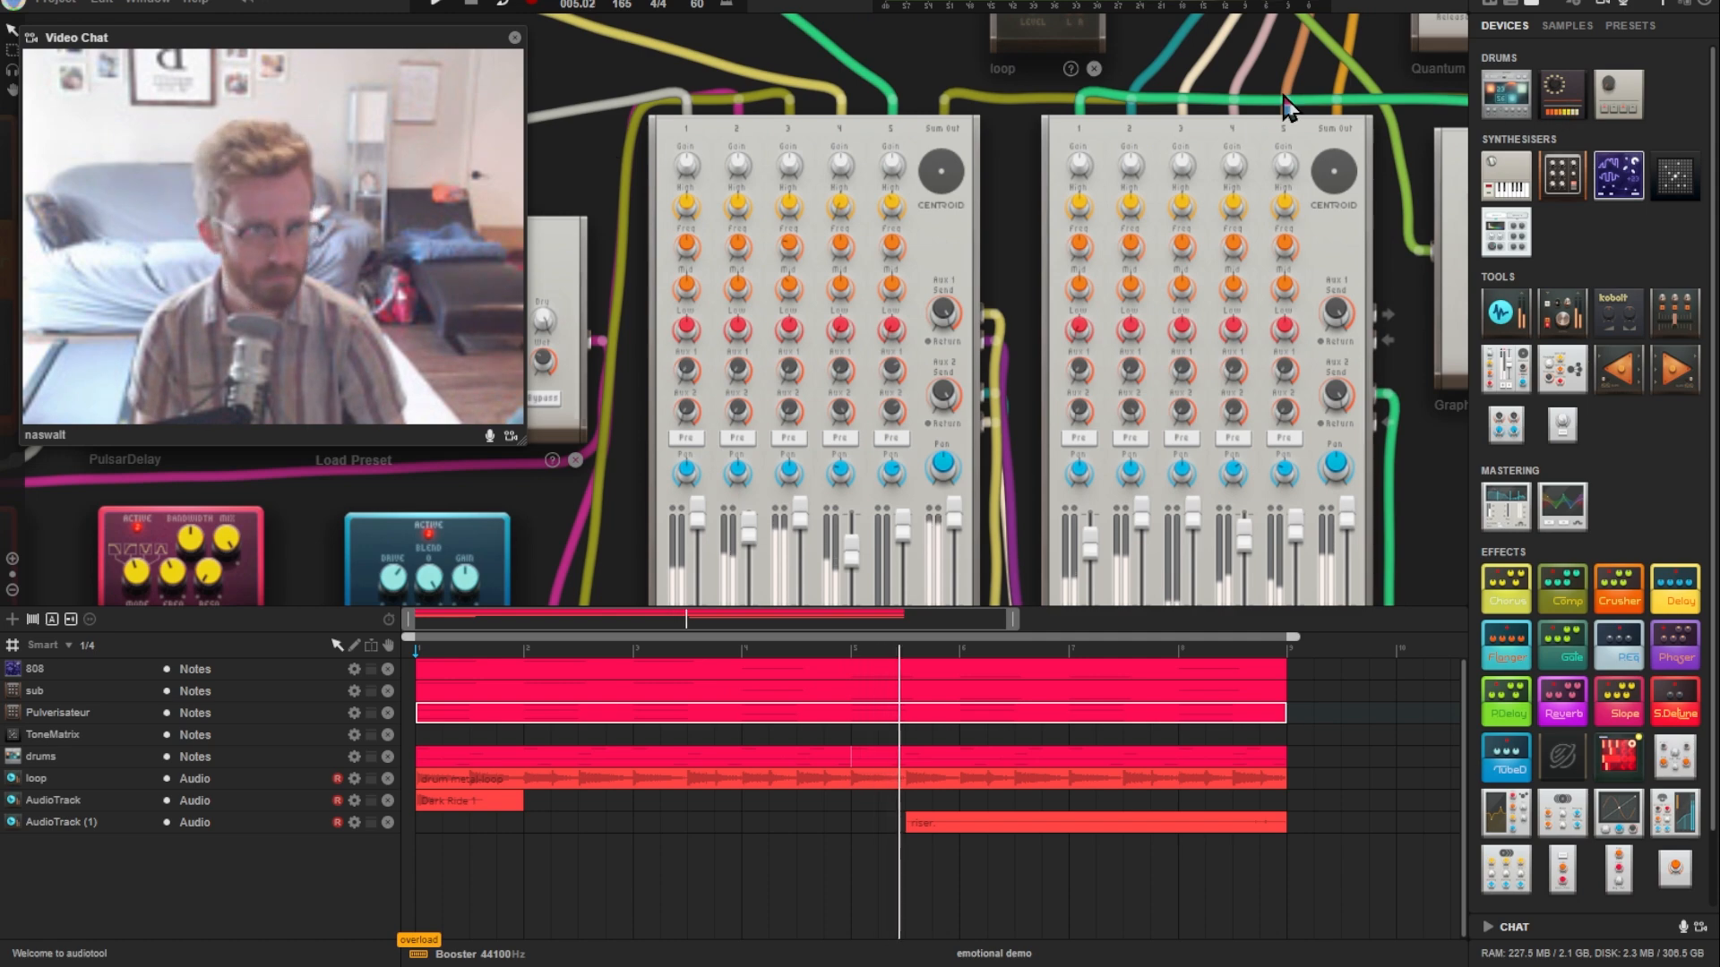
scroll(1182, 85, "down", 1)
left_click_drag(1036, 74, 598, 67)
left_click_drag(808, 217, 1225, 439)
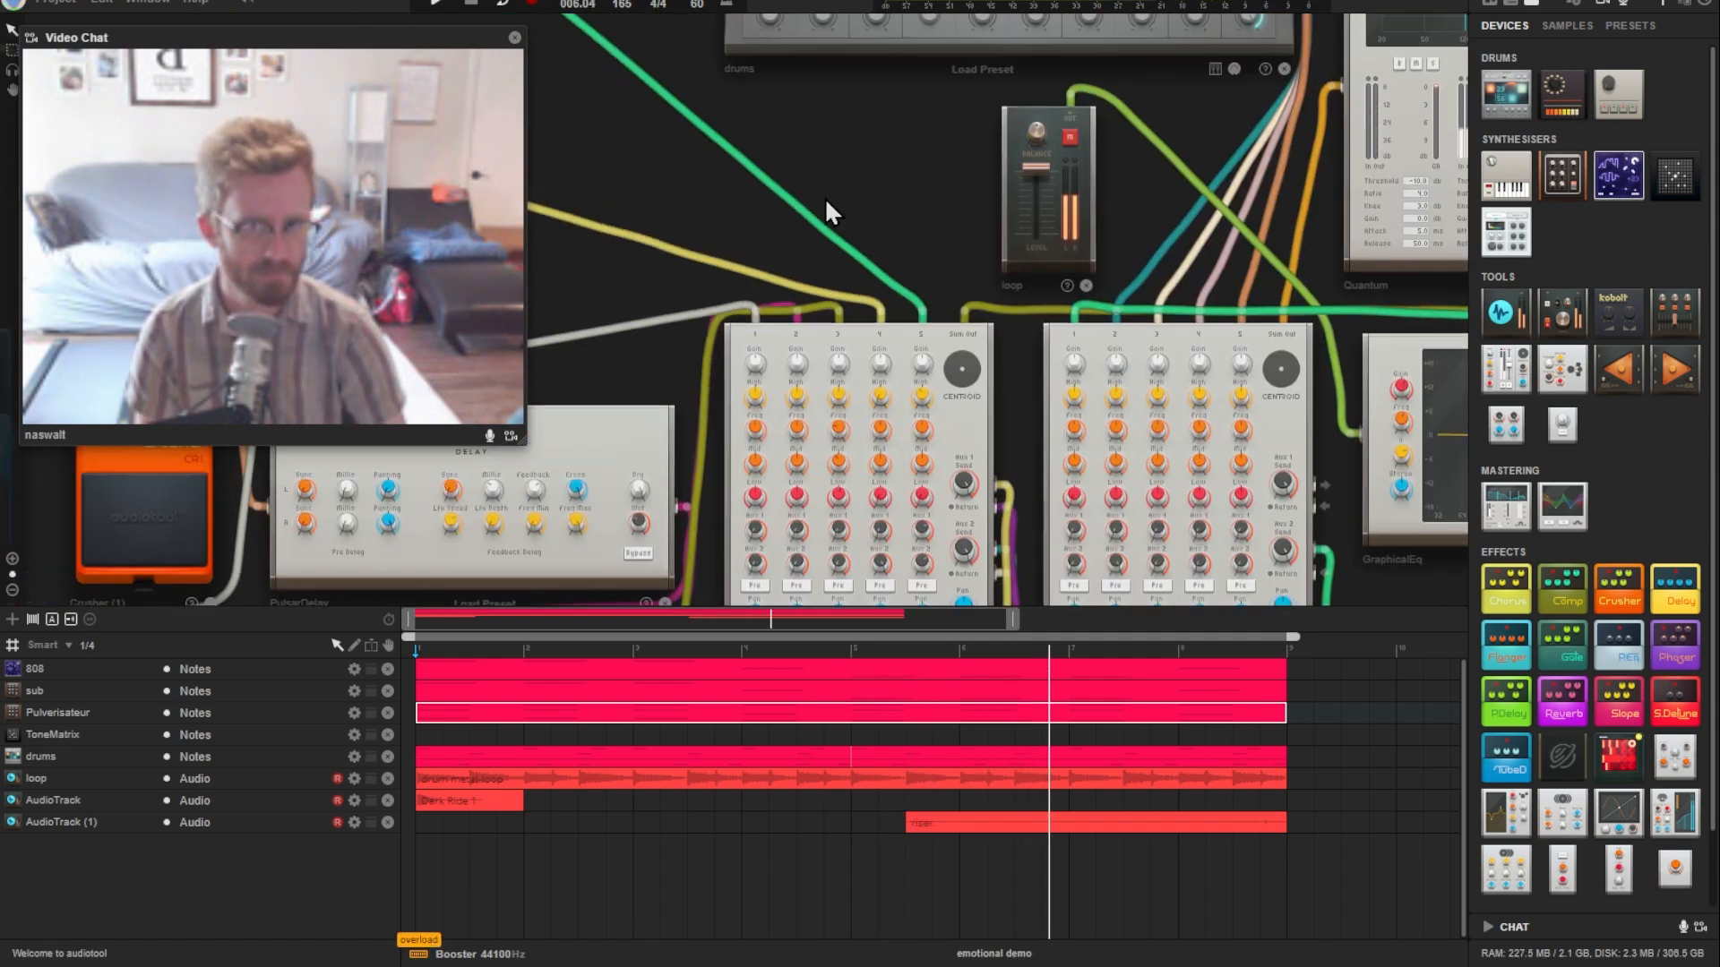
left_click_drag(727, 264, 968, 245)
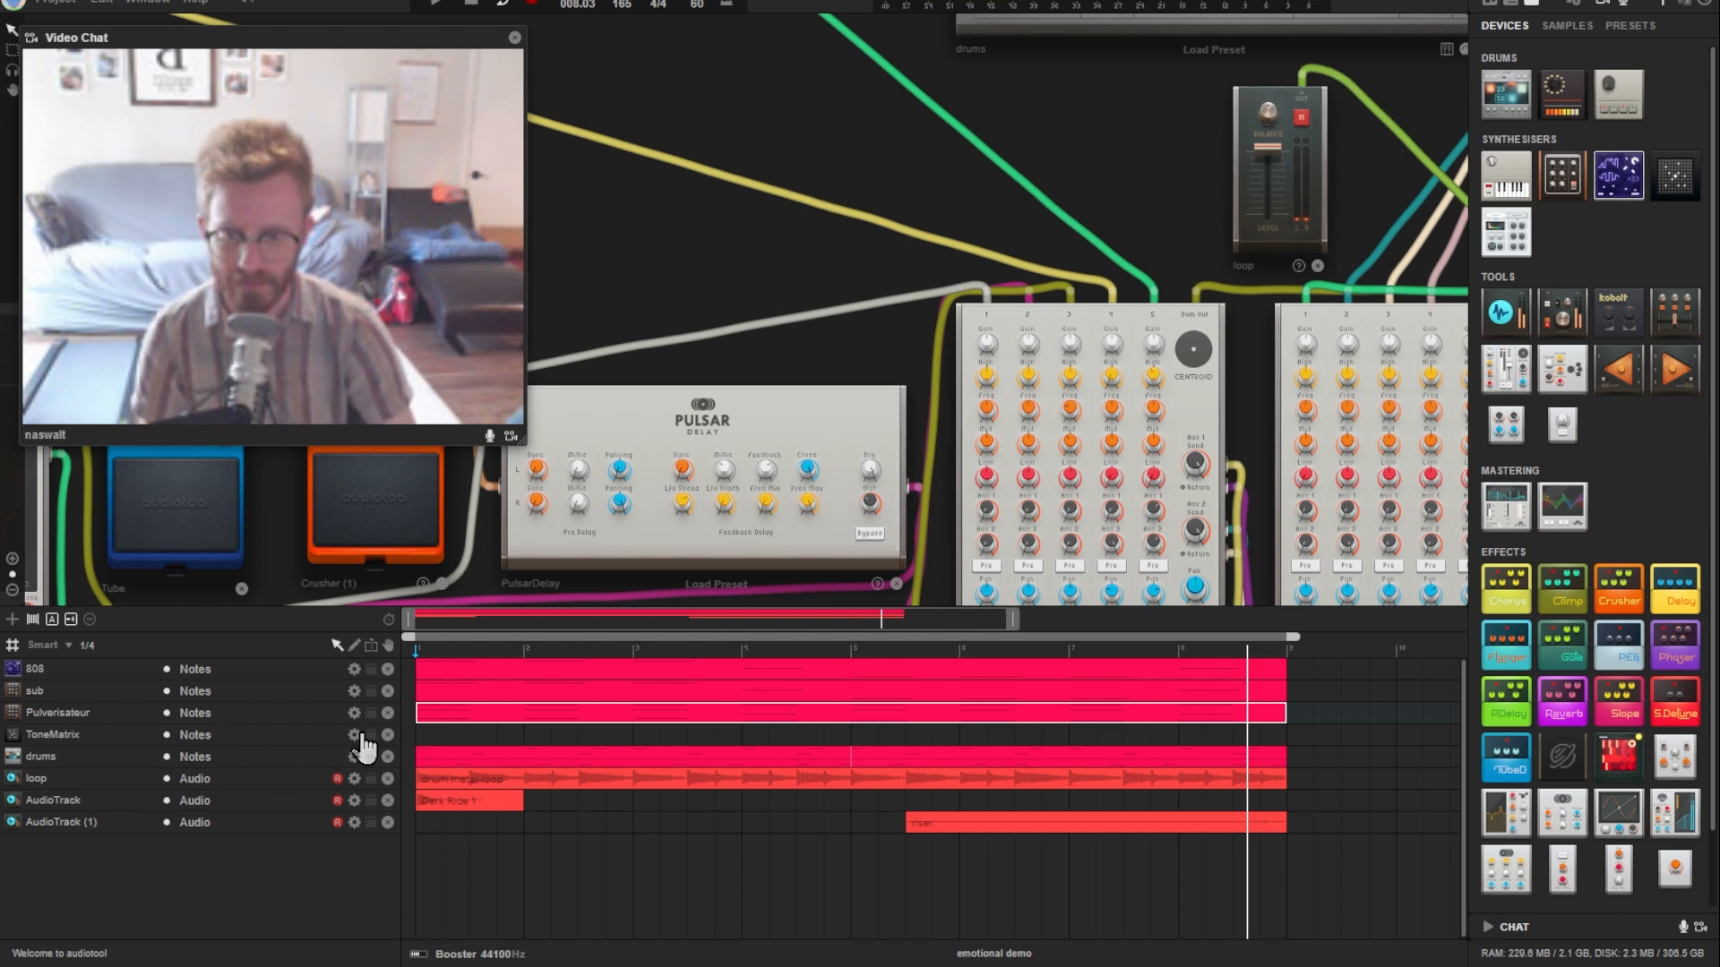
Step: Create a note region on the ToneMatrix track and extend both the region and its loop to eight bars in an enlarged timeline
double_click(419, 736)
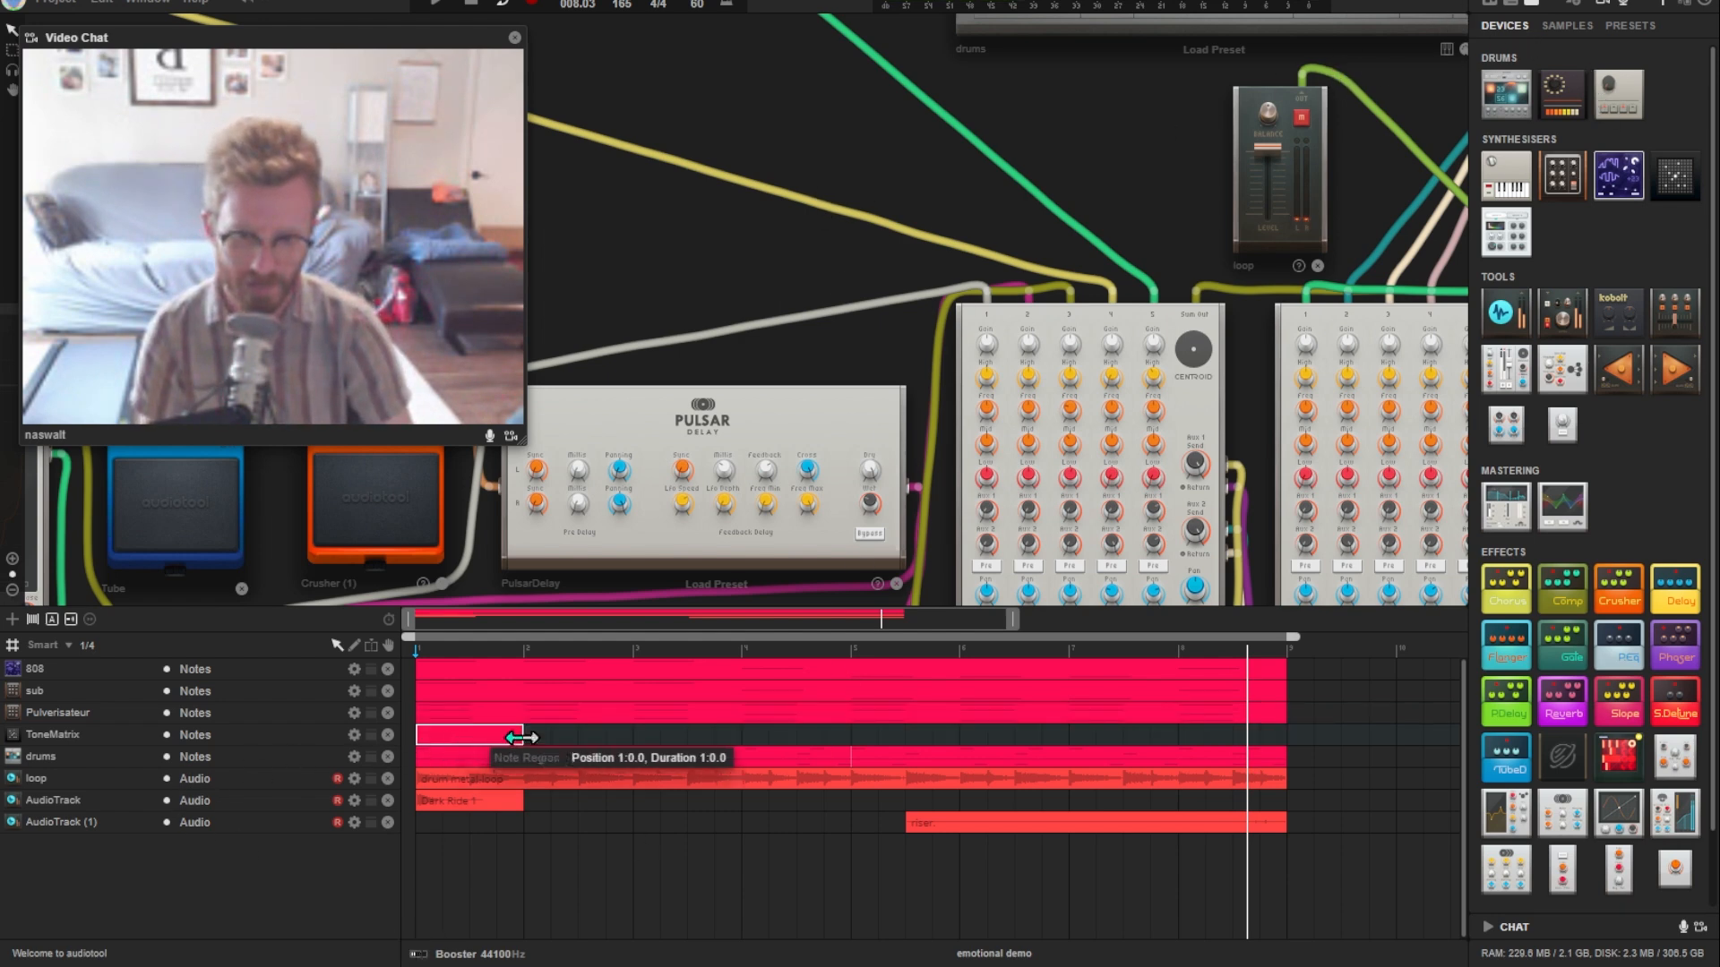
left_click_drag(518, 738, 1288, 743)
double_click(1281, 743)
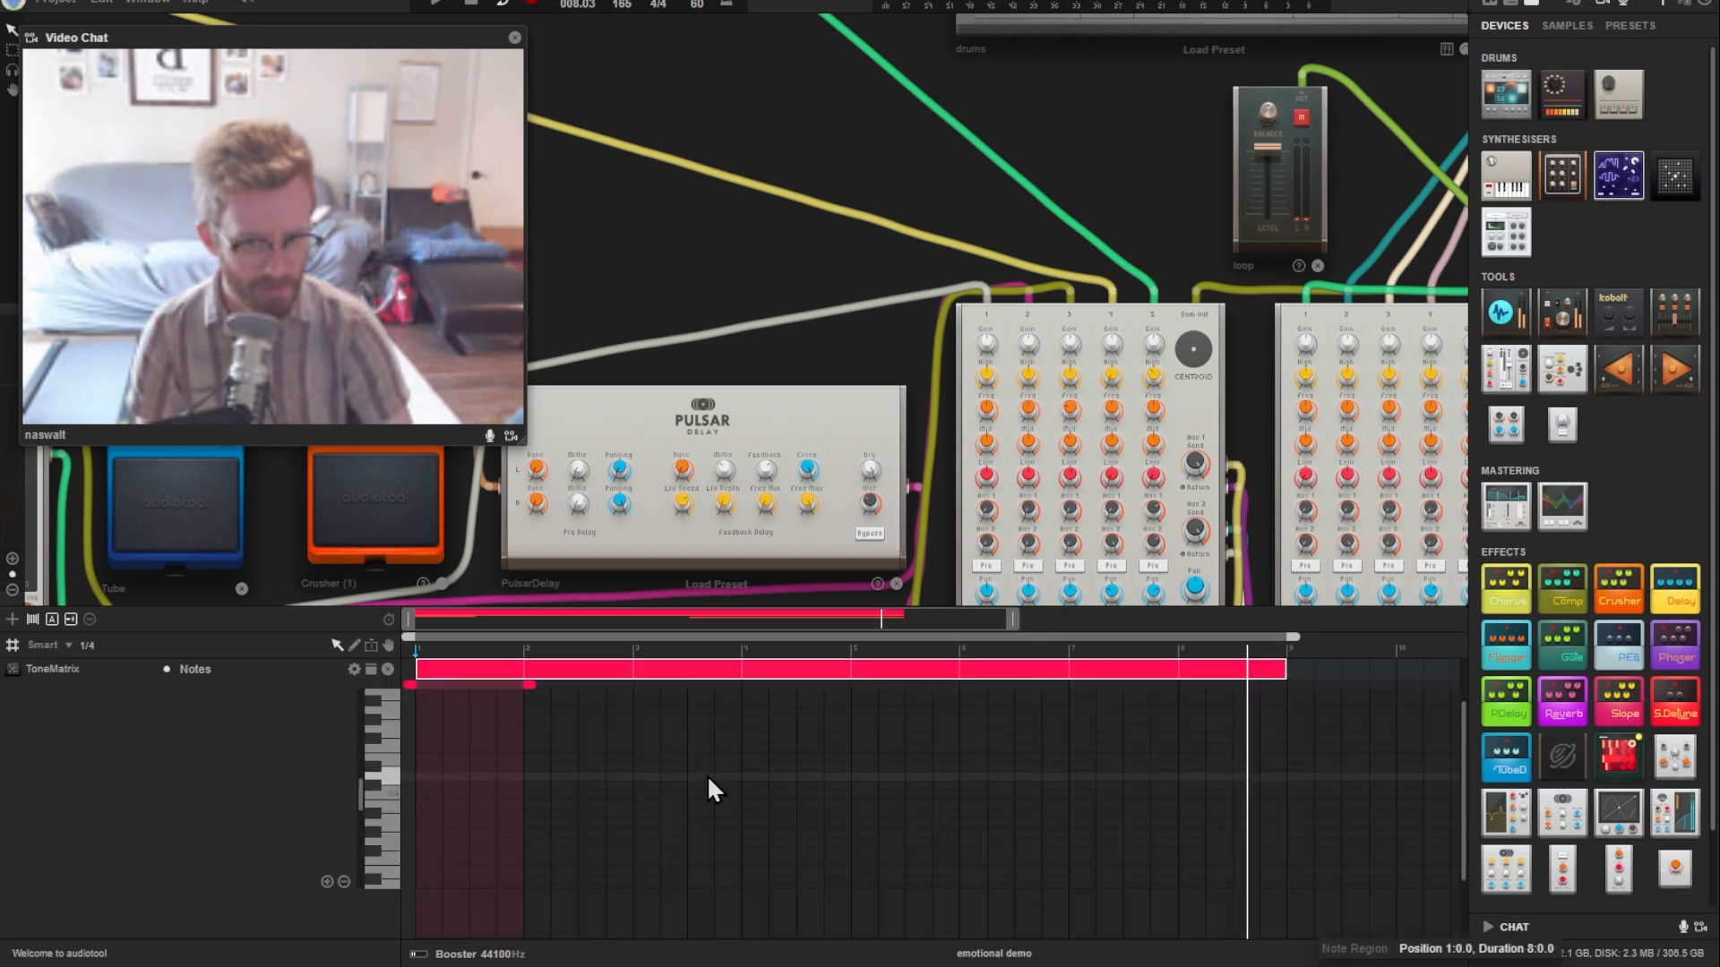
left_click_drag(532, 686, 1290, 730)
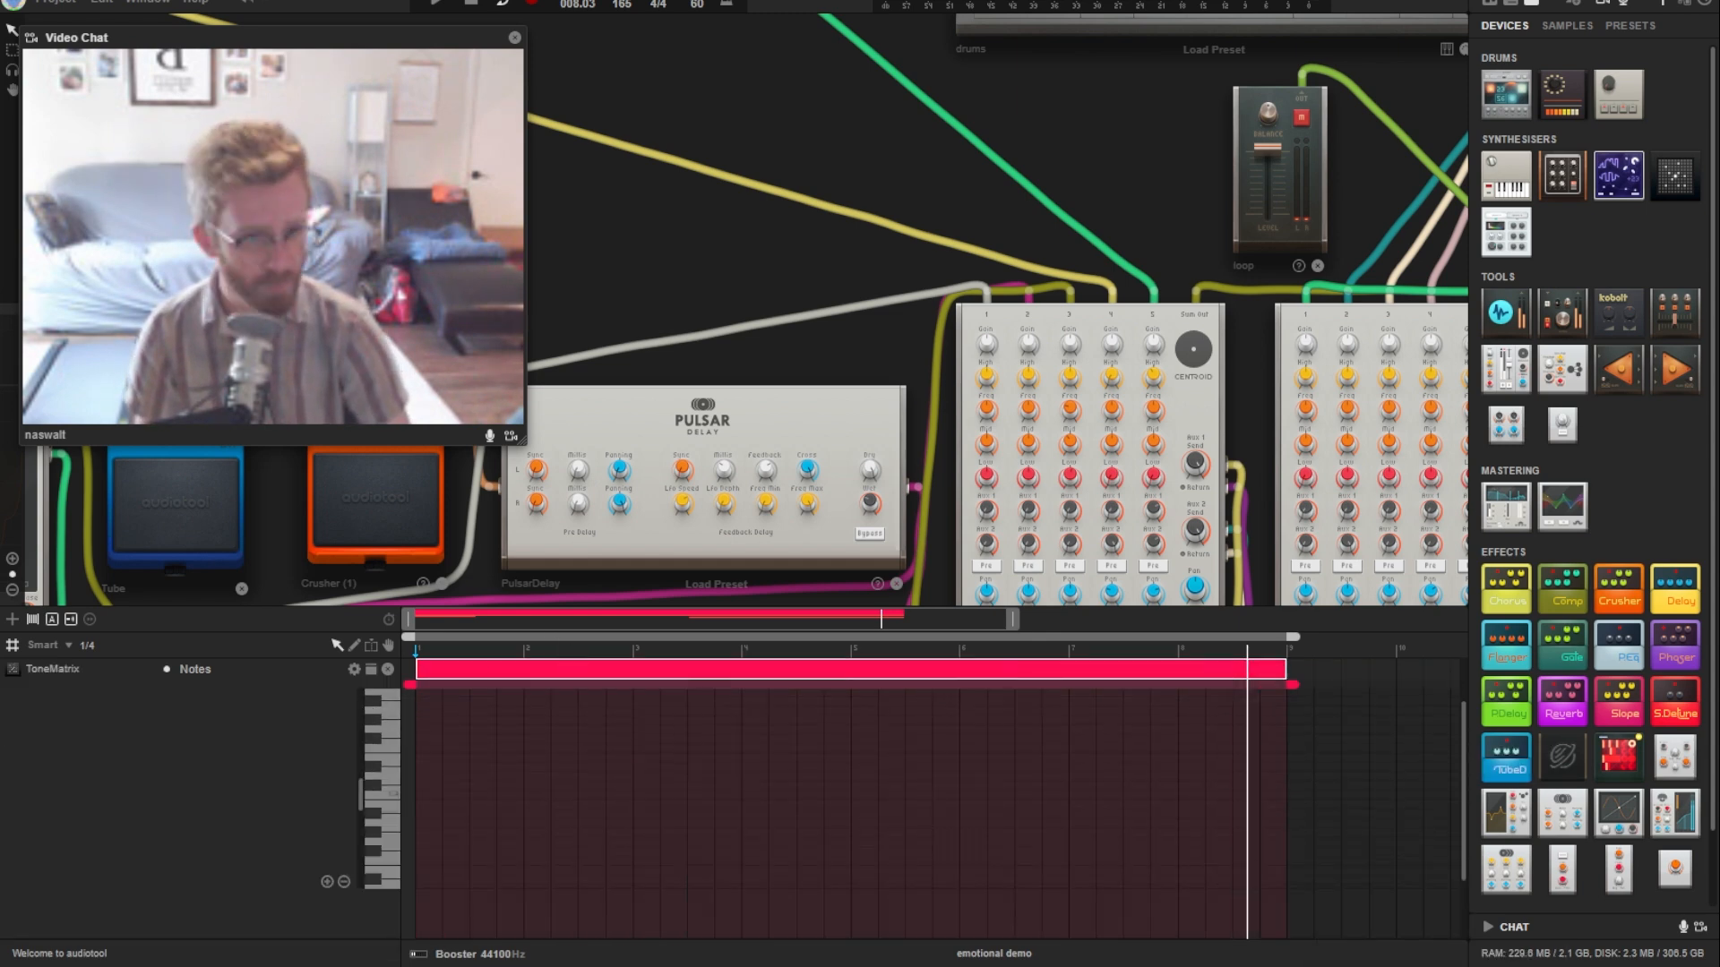
left_click(1512, 3)
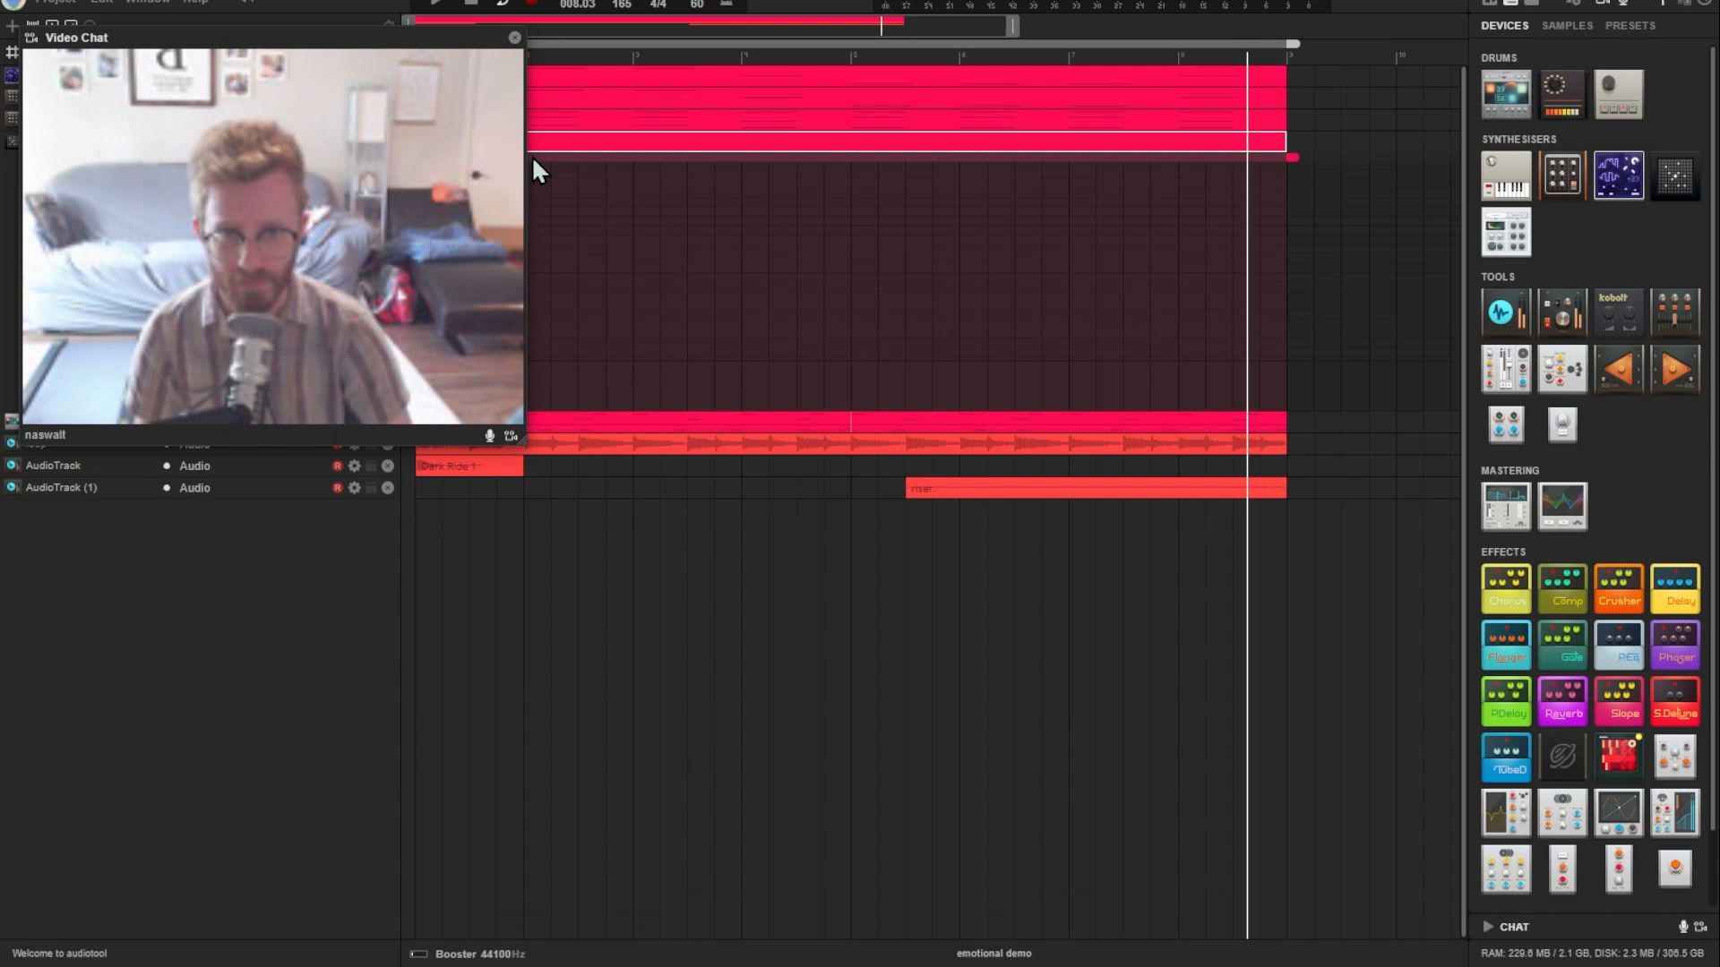
Step: With the Pulverisateur chords shown for reference, draw three descending quarter notes in the ToneMatrix region and add a lower copy directly after them
double_click(596, 122)
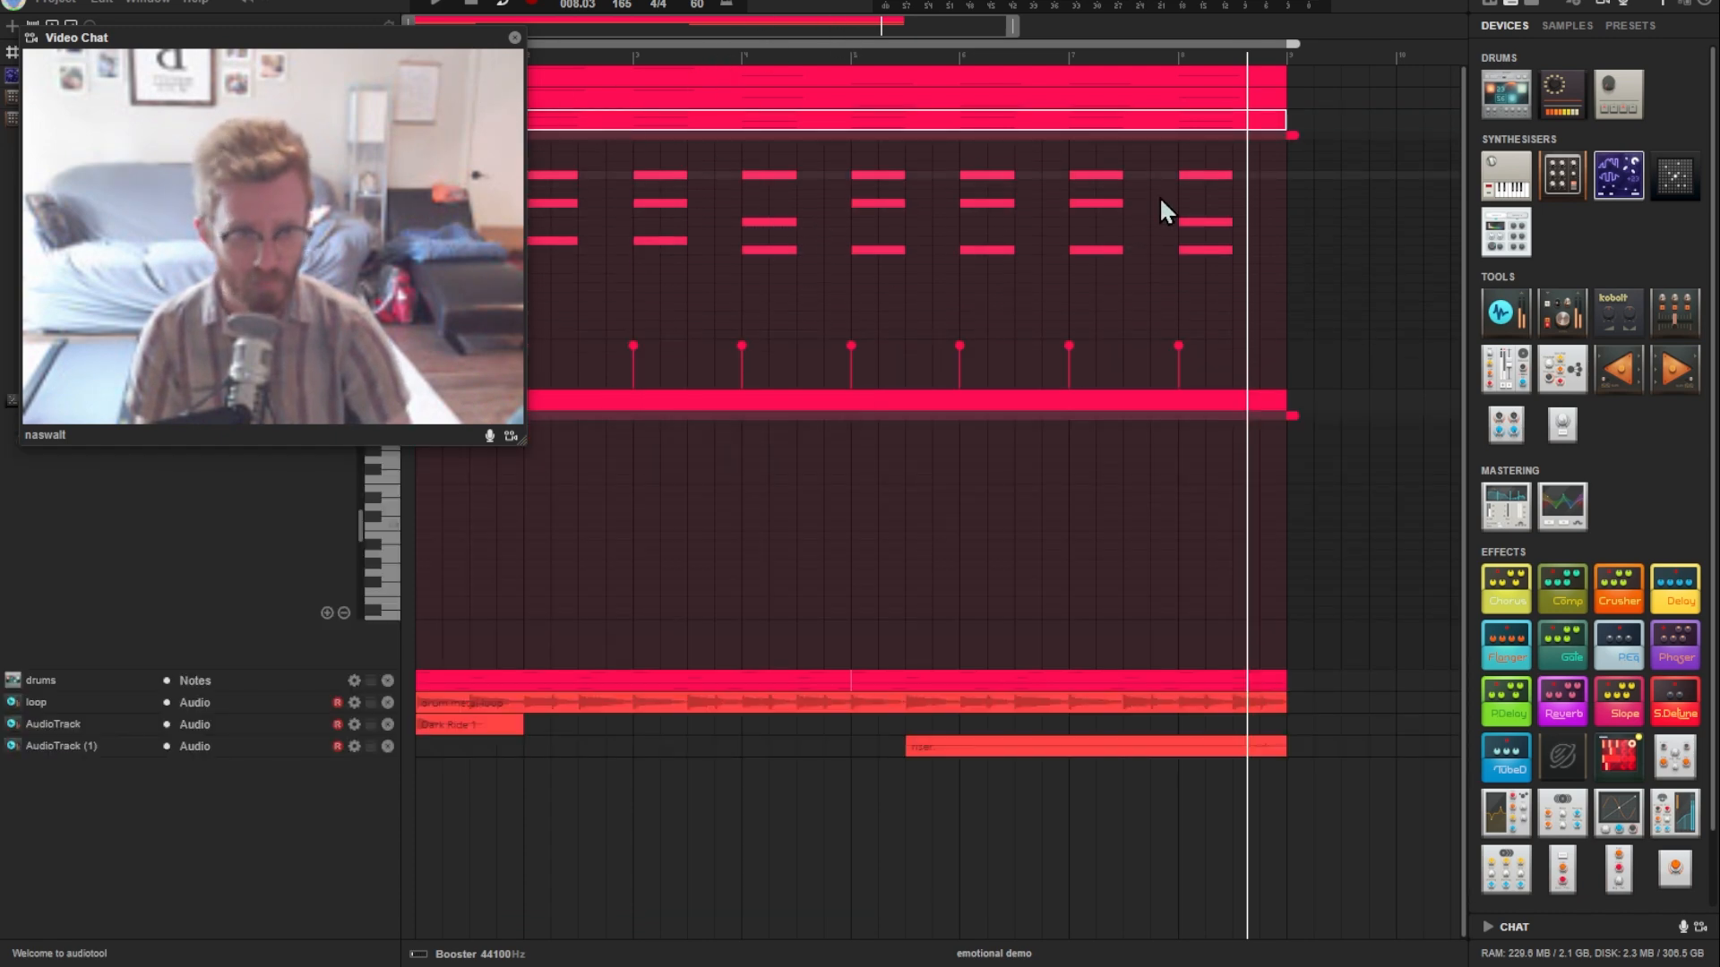
left_click_drag(1014, 27, 974, 27)
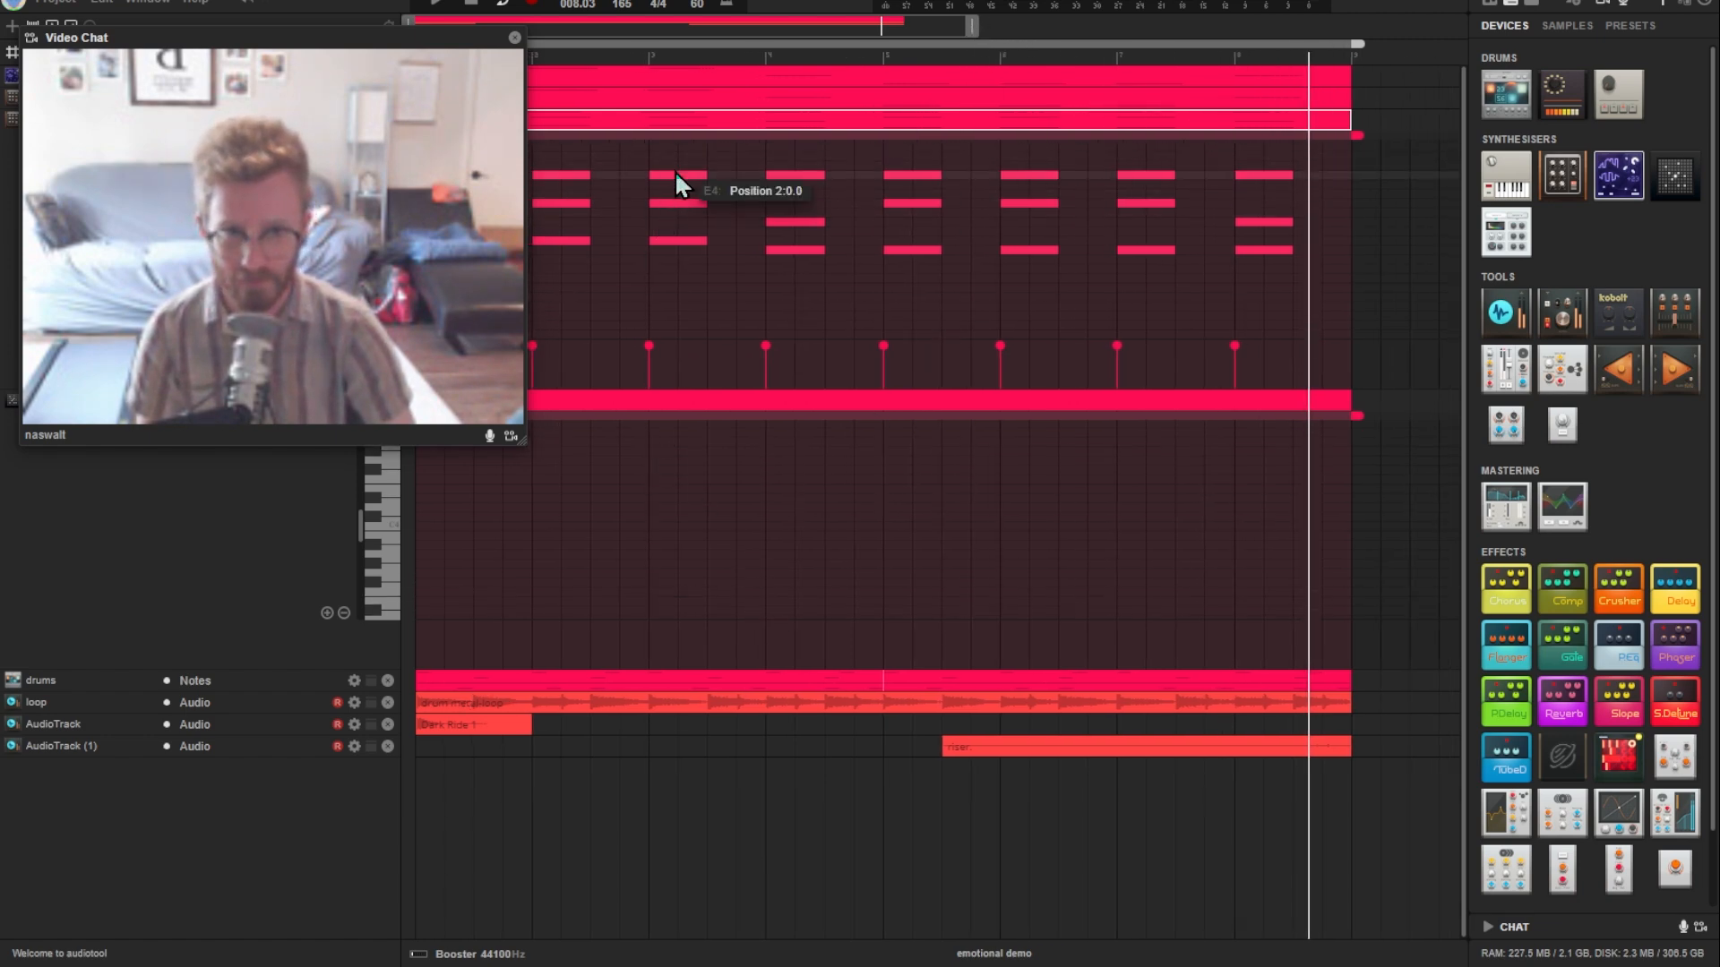
left_click(636, 491)
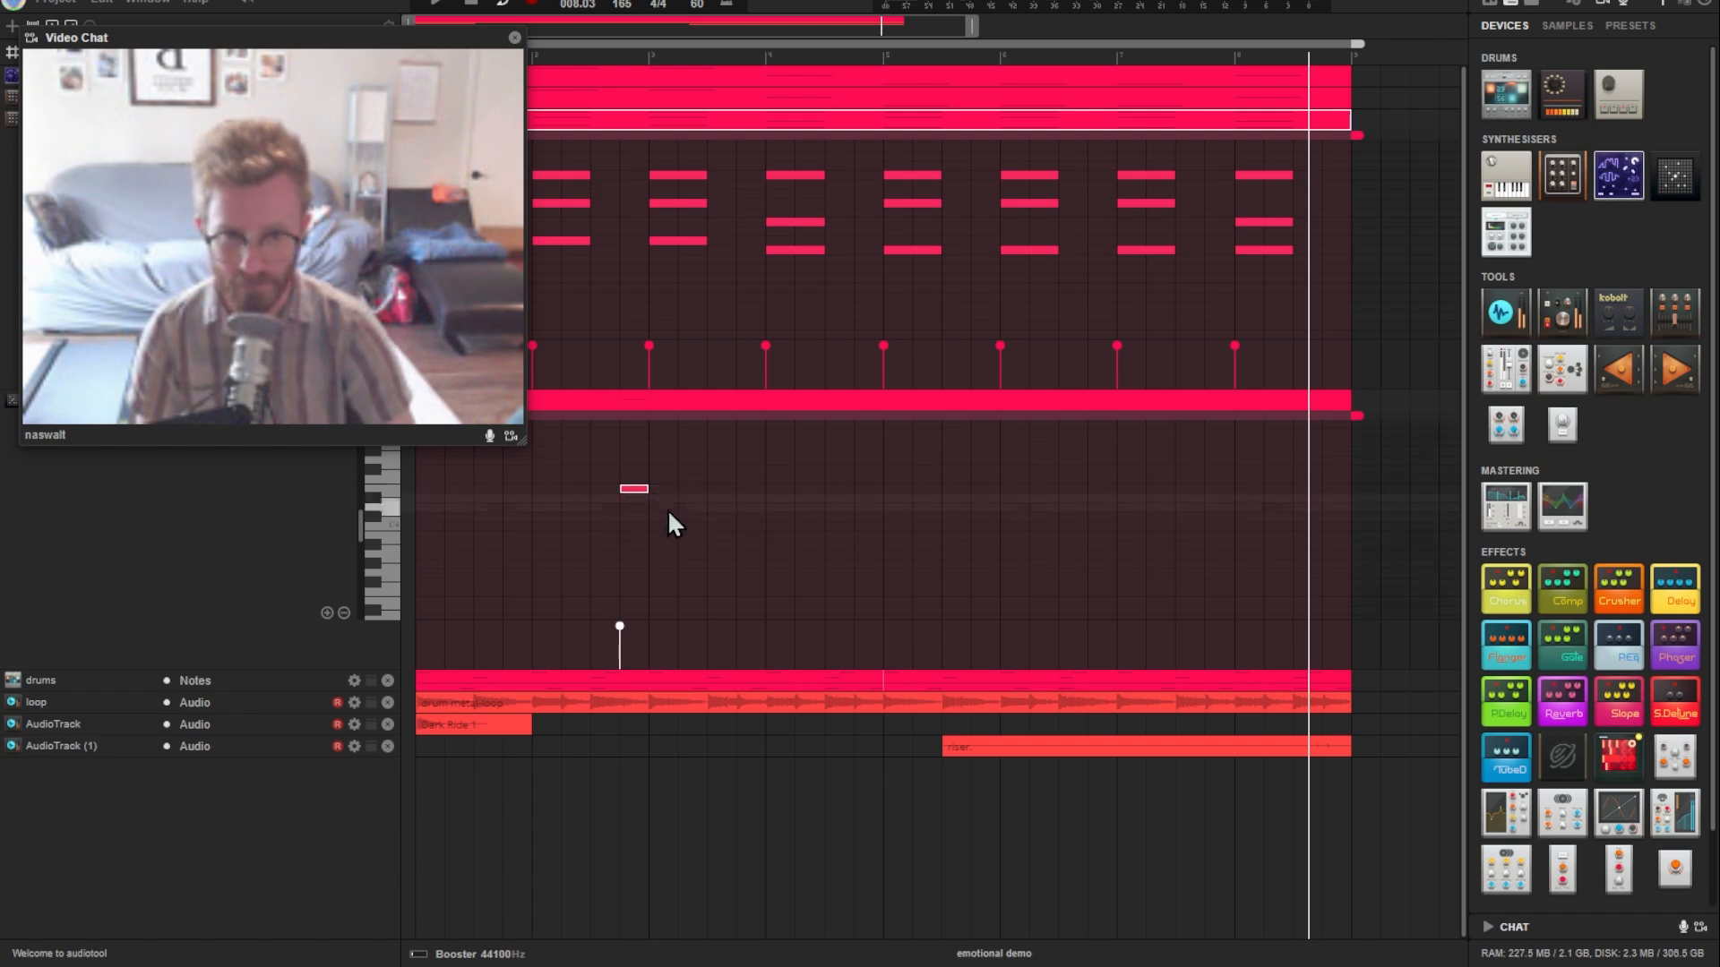
left_click(668, 515)
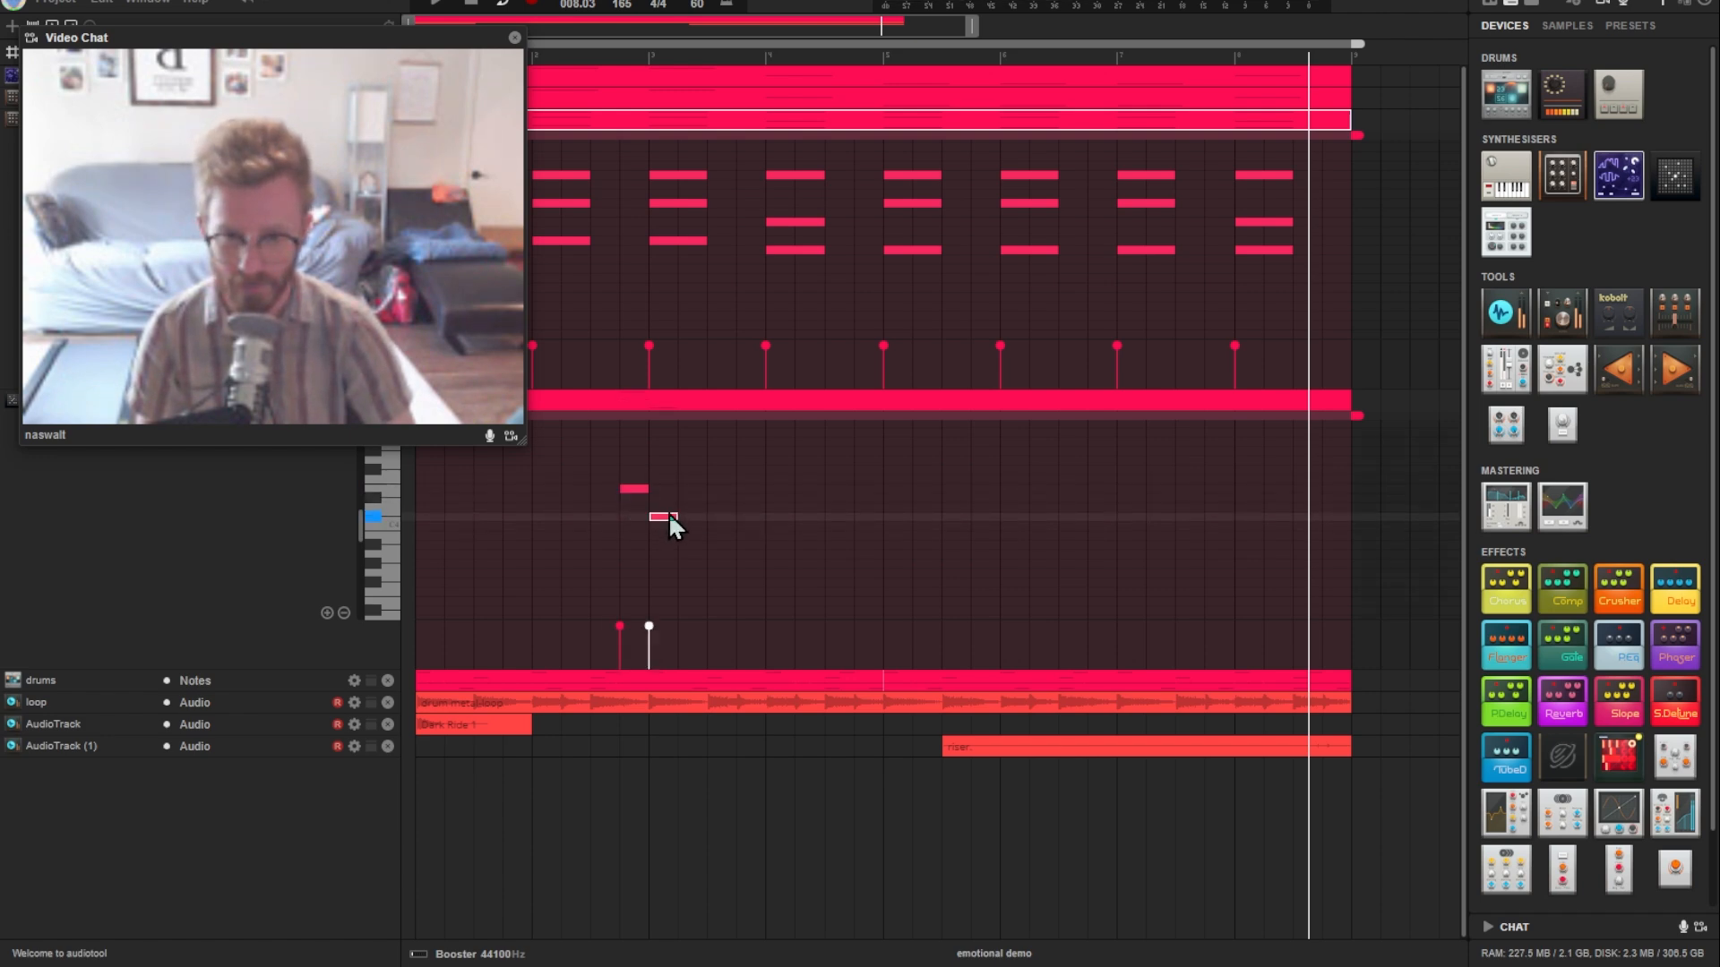
left_click(696, 555)
left_click_drag(599, 457, 813, 621)
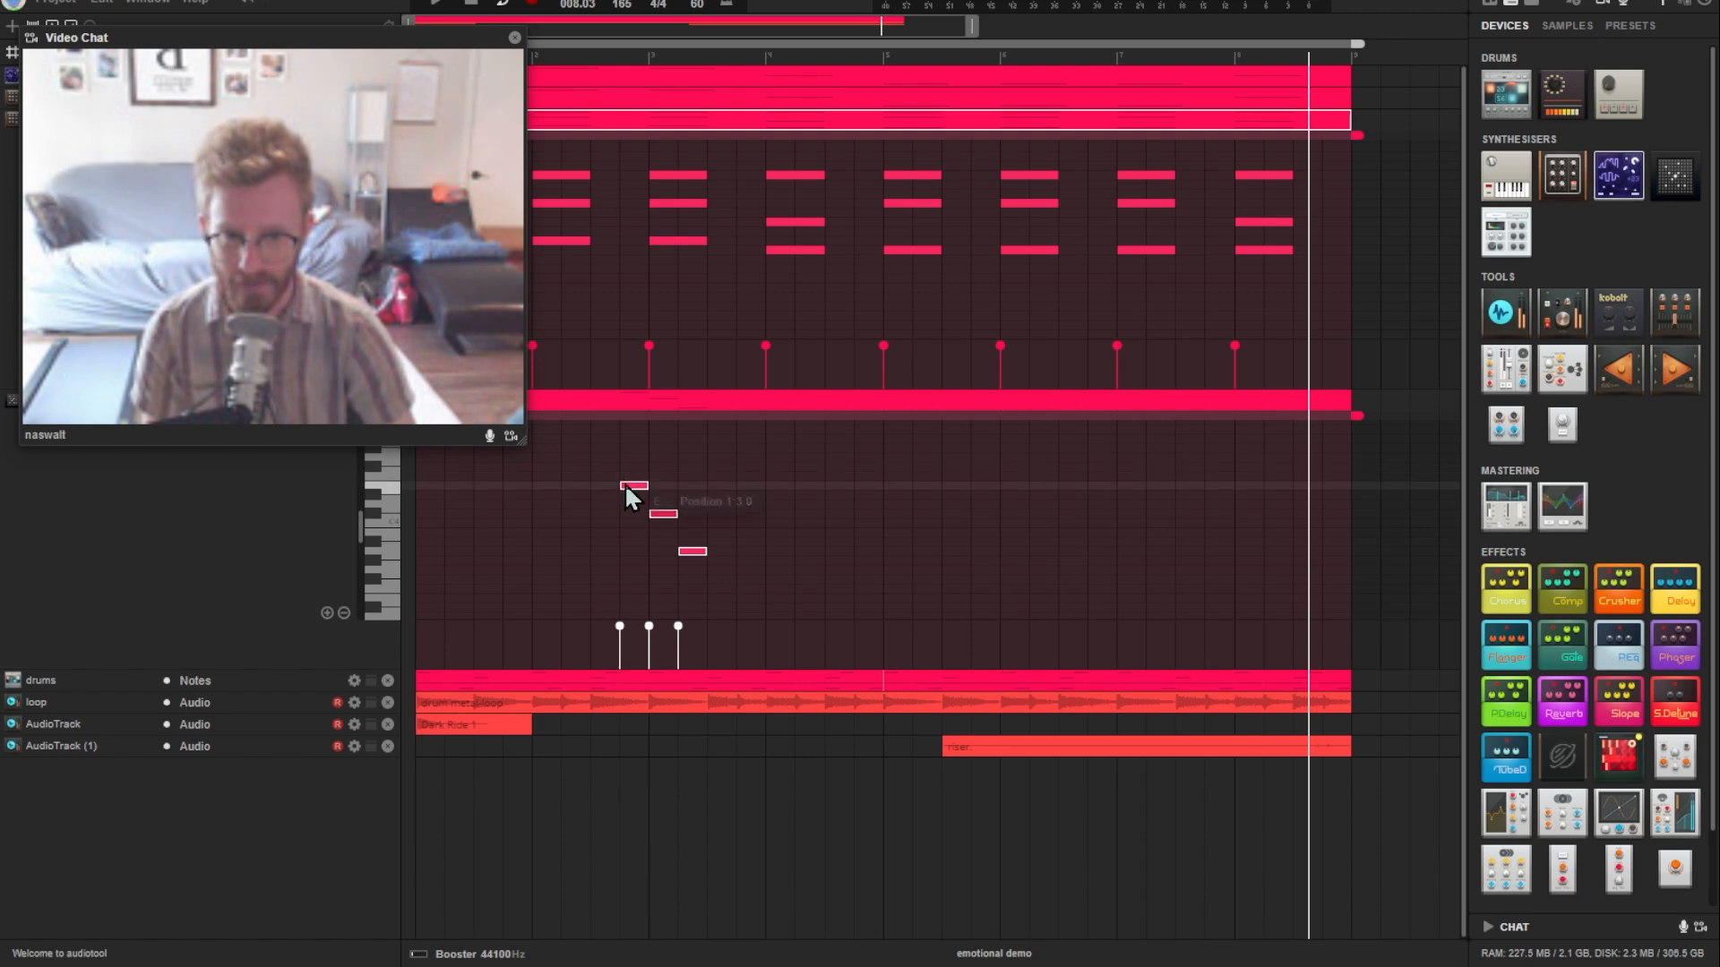
left_click_drag(627, 484, 721, 599)
scroll(725, 536, "down", 1)
left_click_drag(608, 432, 955, 742)
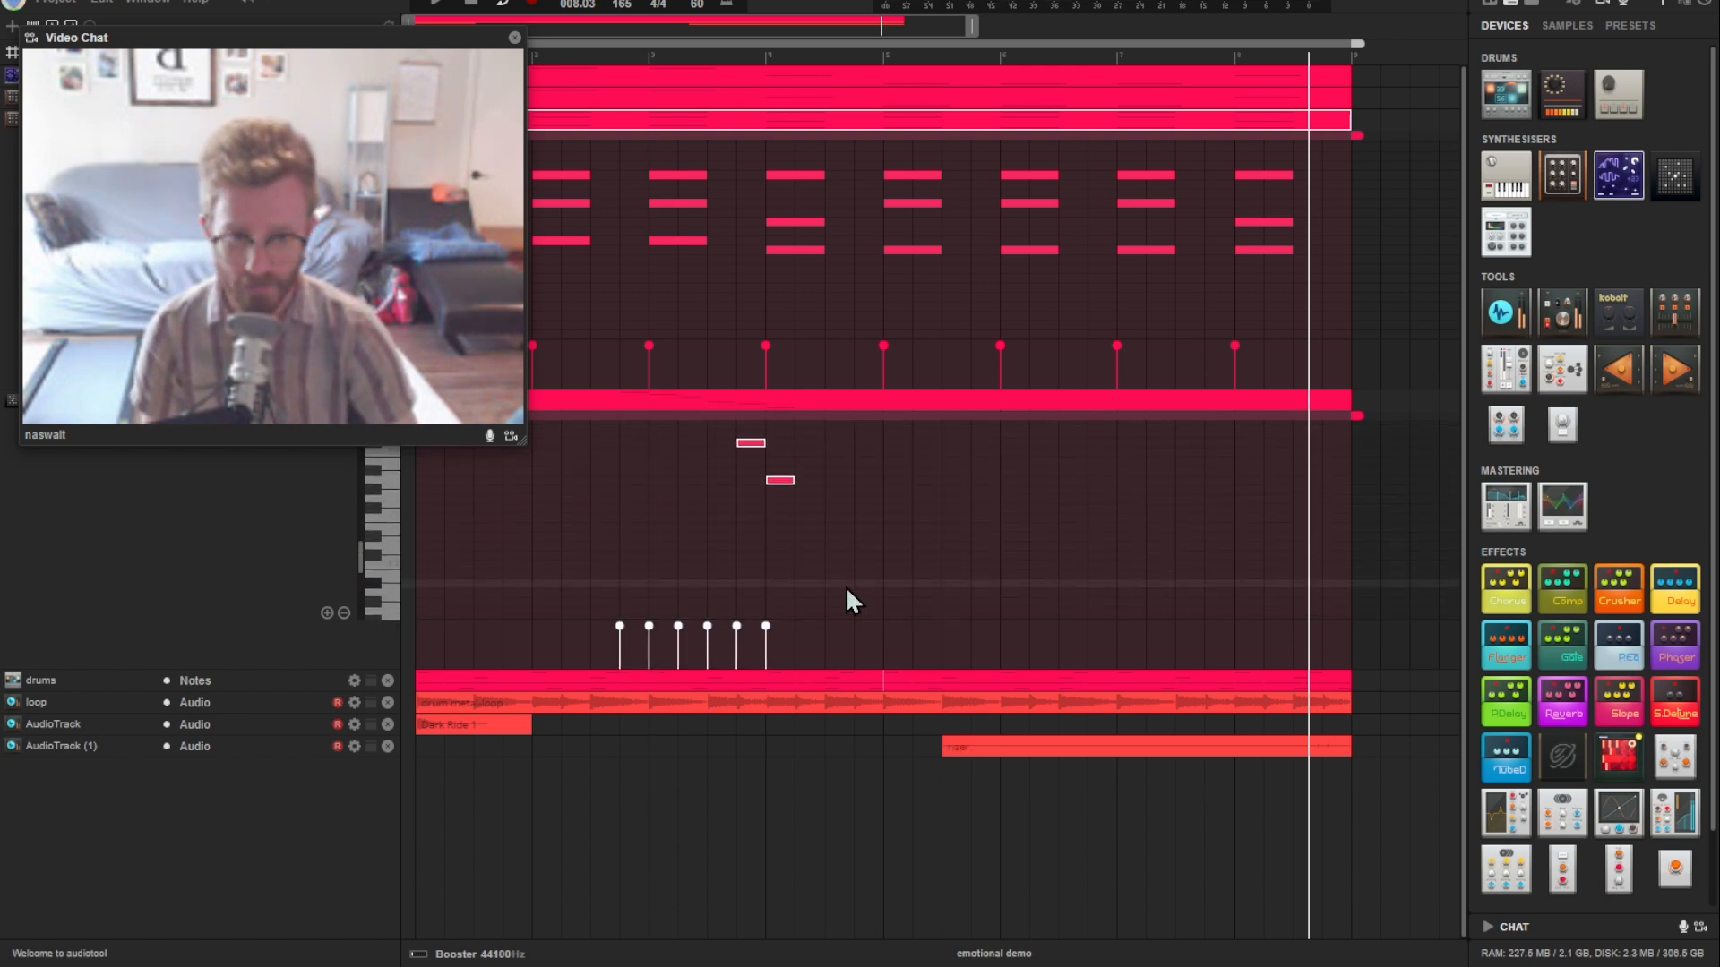
Step: Move the six descending ToneMatrix notes to the start of the region and play them back
scroll(842, 587, "up", 2)
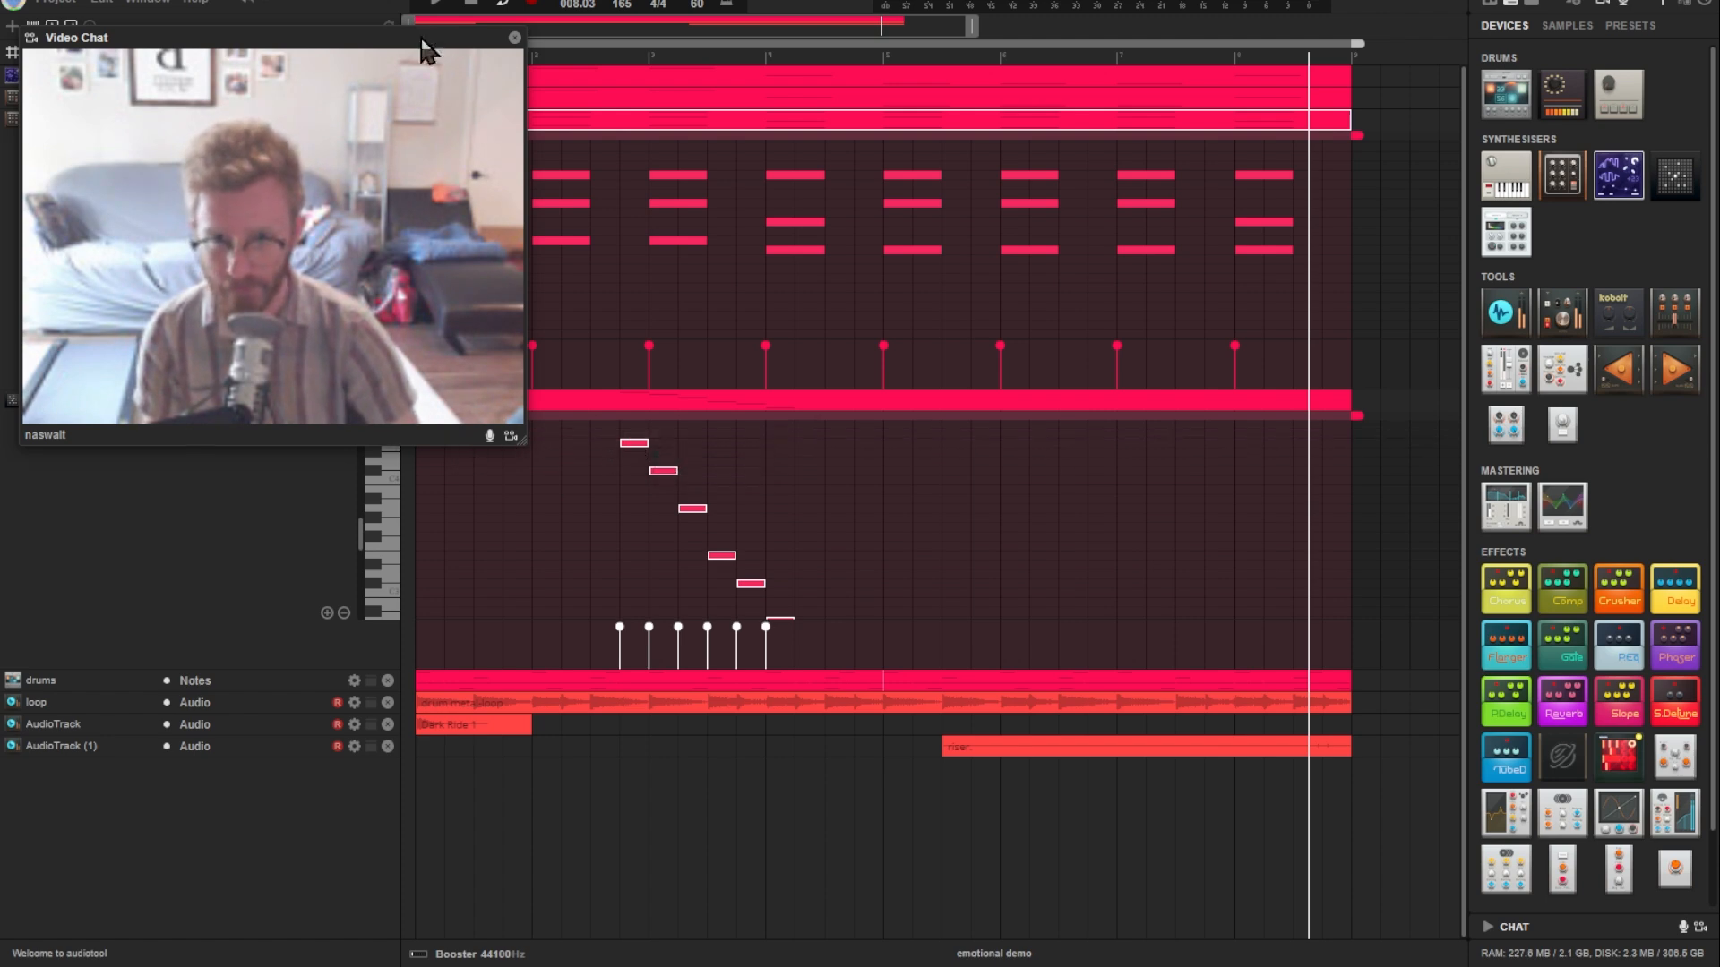
left_click_drag(421, 40, 674, 633)
left_click_drag(633, 443, 434, 445)
left_click_drag(482, 631, 242, 29)
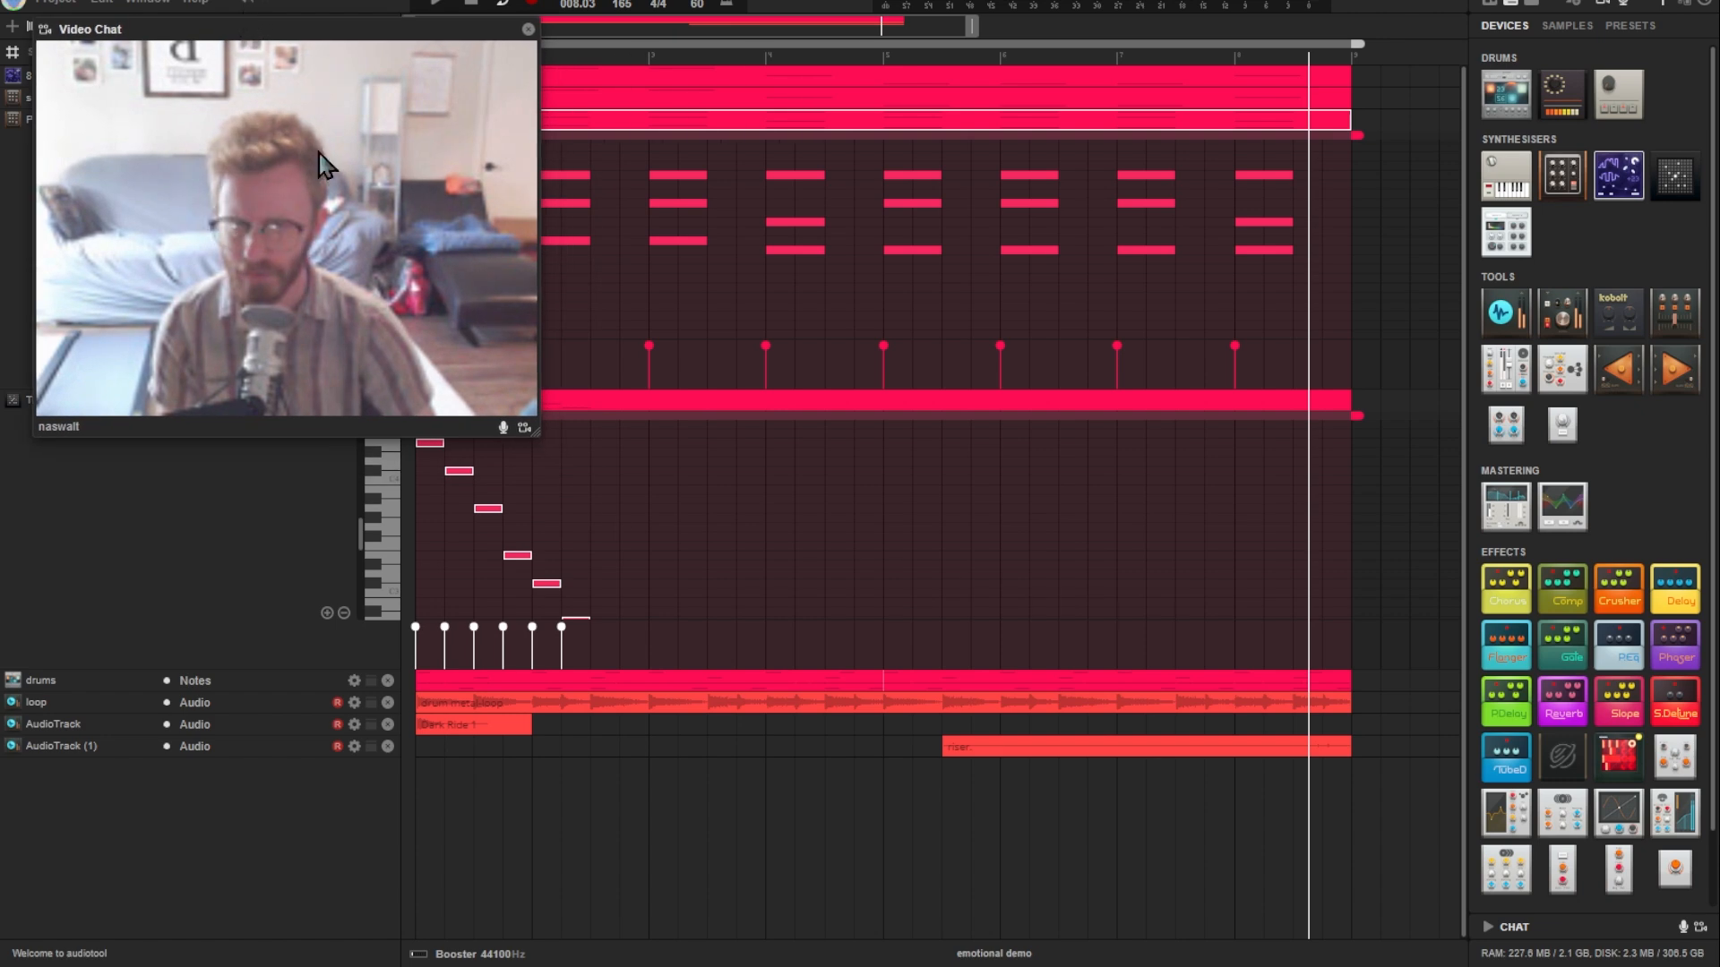
left_click(842, 508)
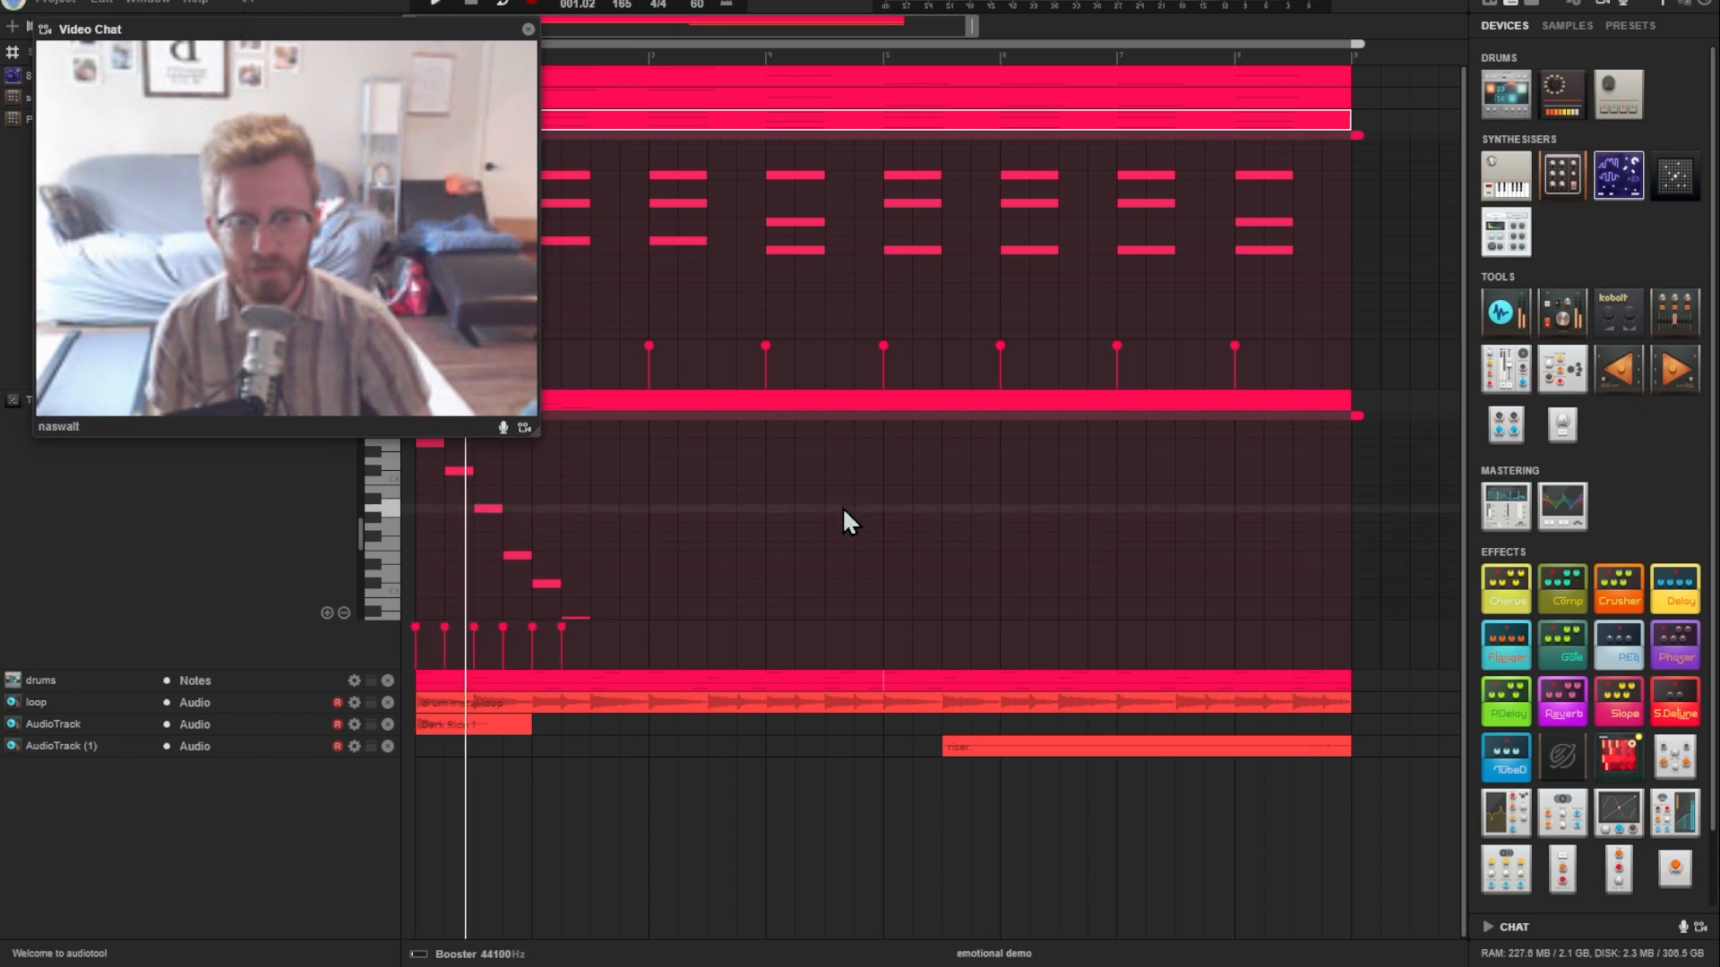
Step: Solo the ToneMatrix channel on the Centroid mixer while the track plays
left_click(1531, 4)
scroll(869, 333, "down", 5)
scroll(875, 281, "up", 7)
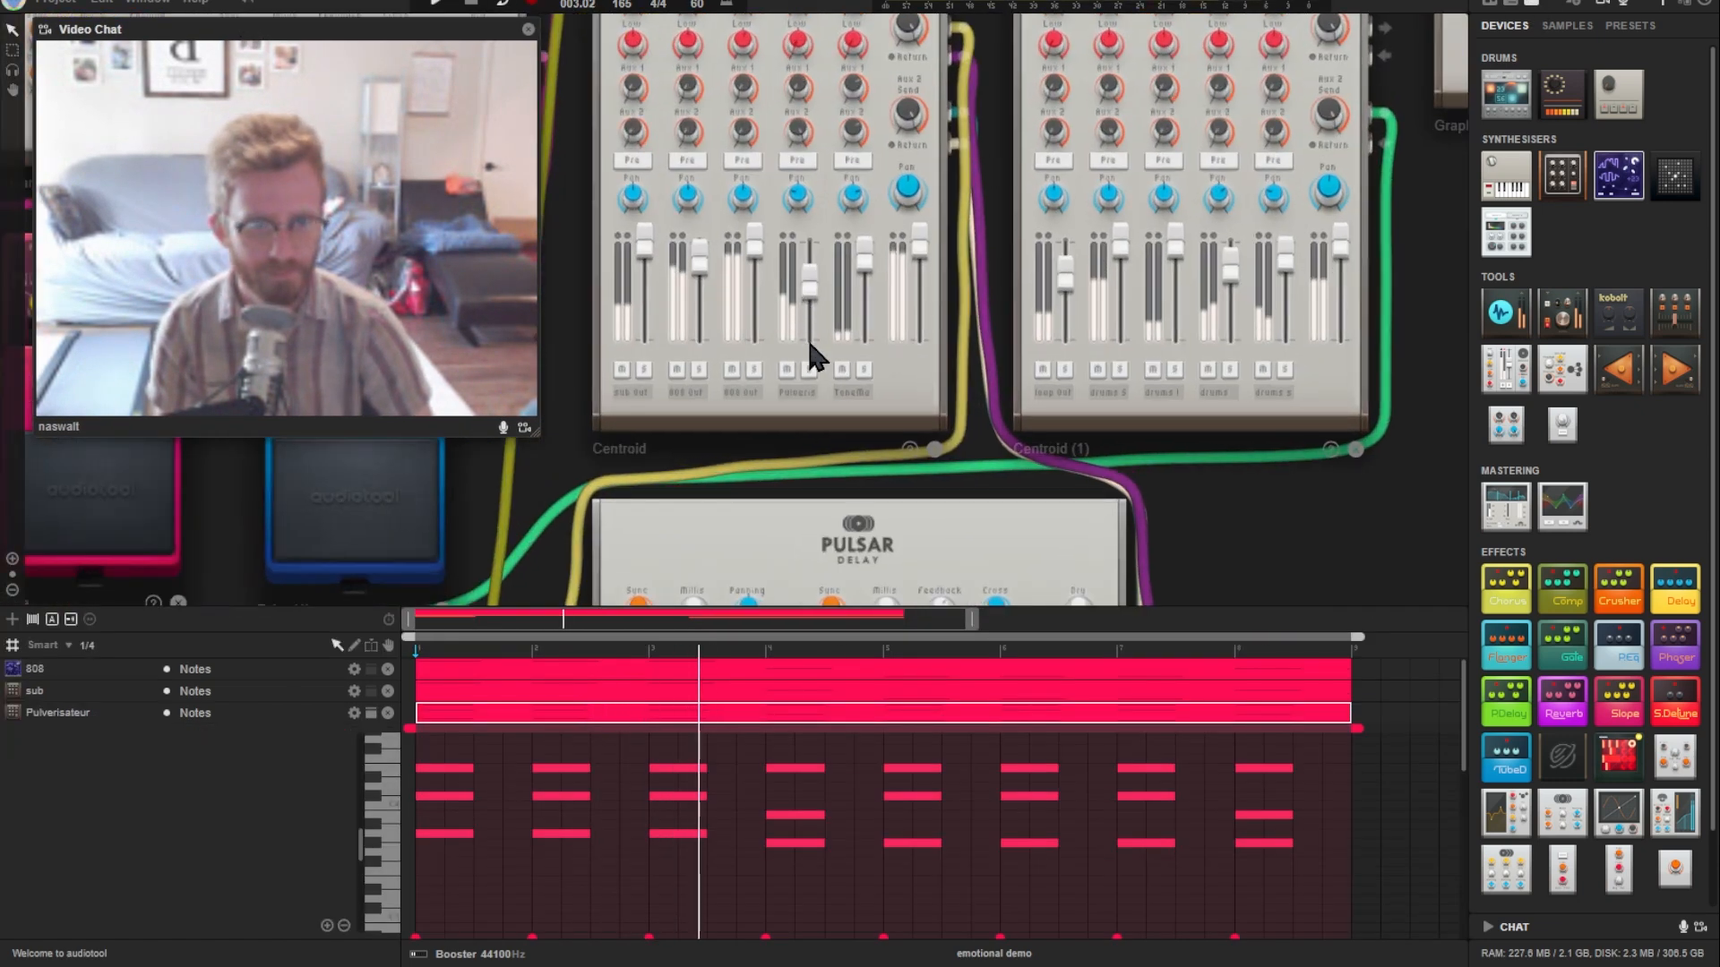
left_click(863, 371)
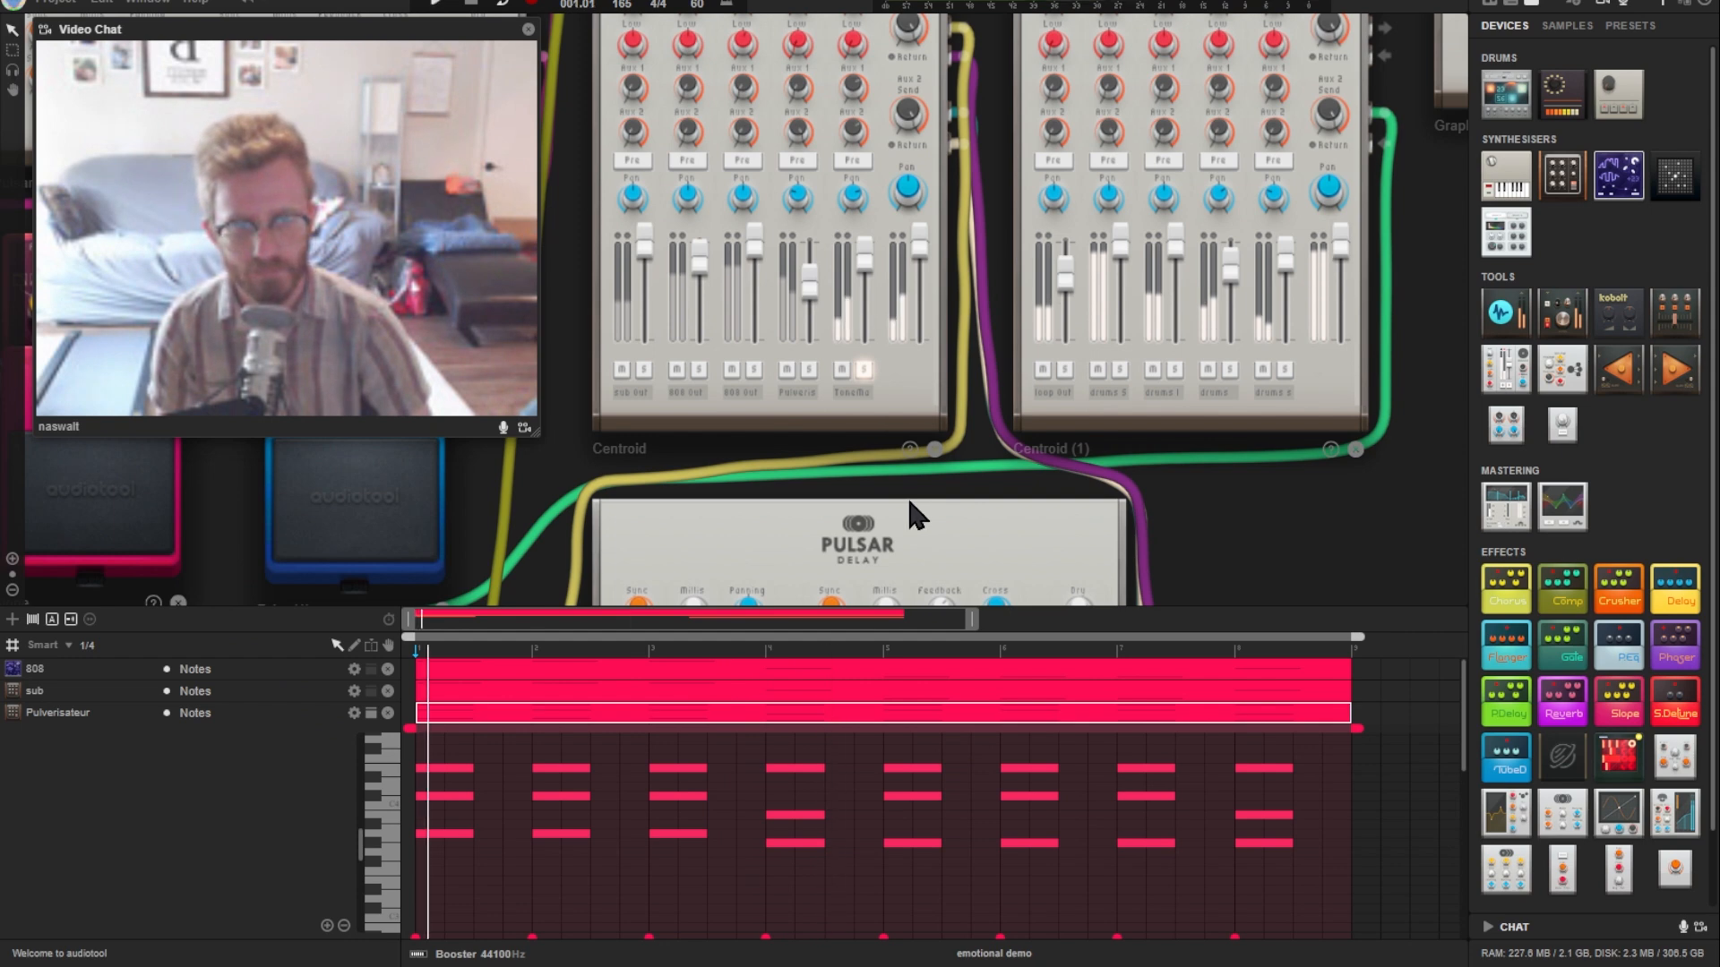
Step: Delete all six descending notes from the ToneMatrix region
left_click(1511, 3)
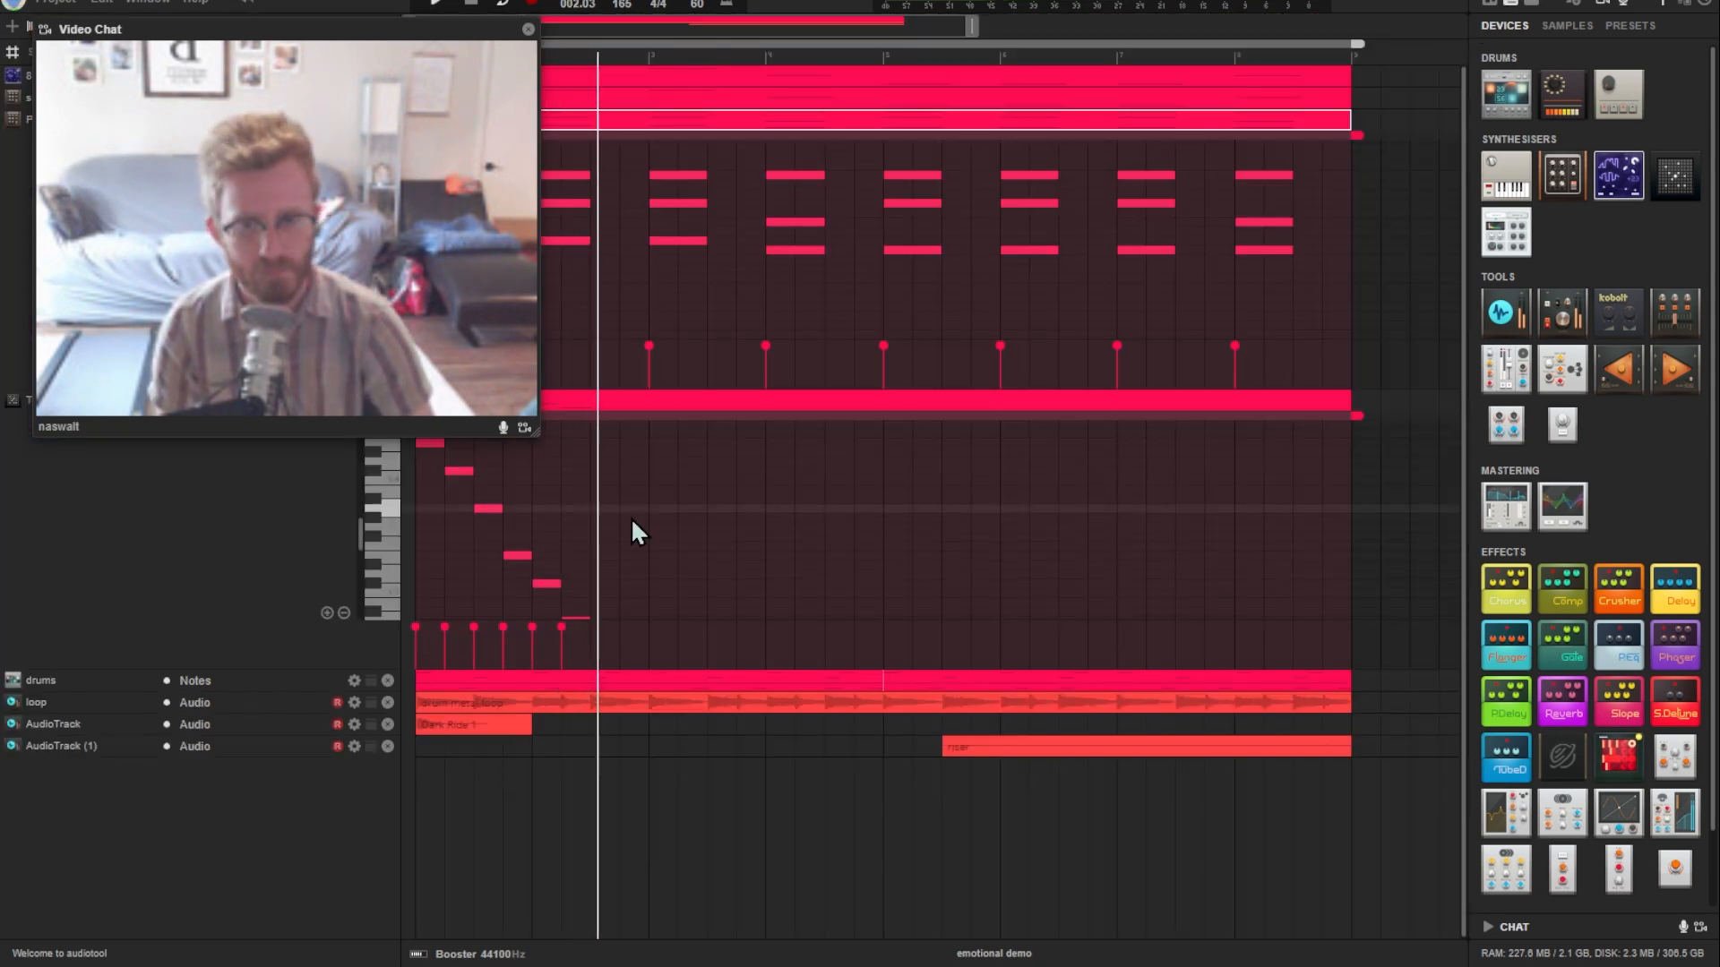
left_click_drag(691, 455, 293, 696)
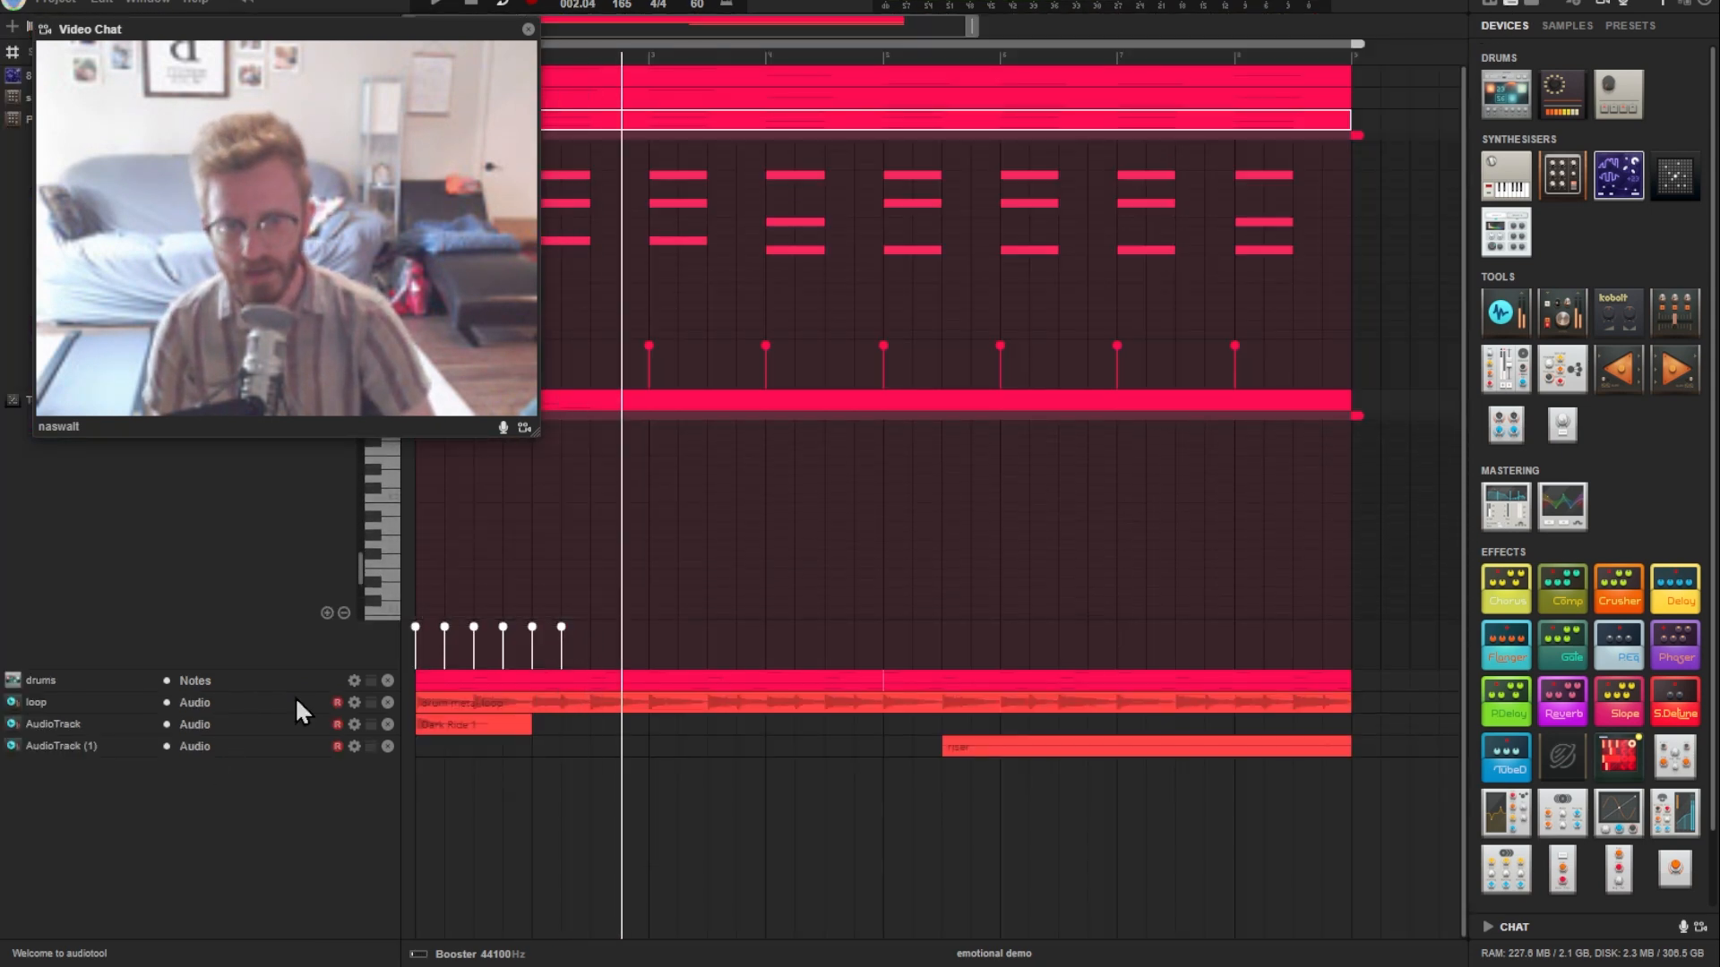
key("Delete")
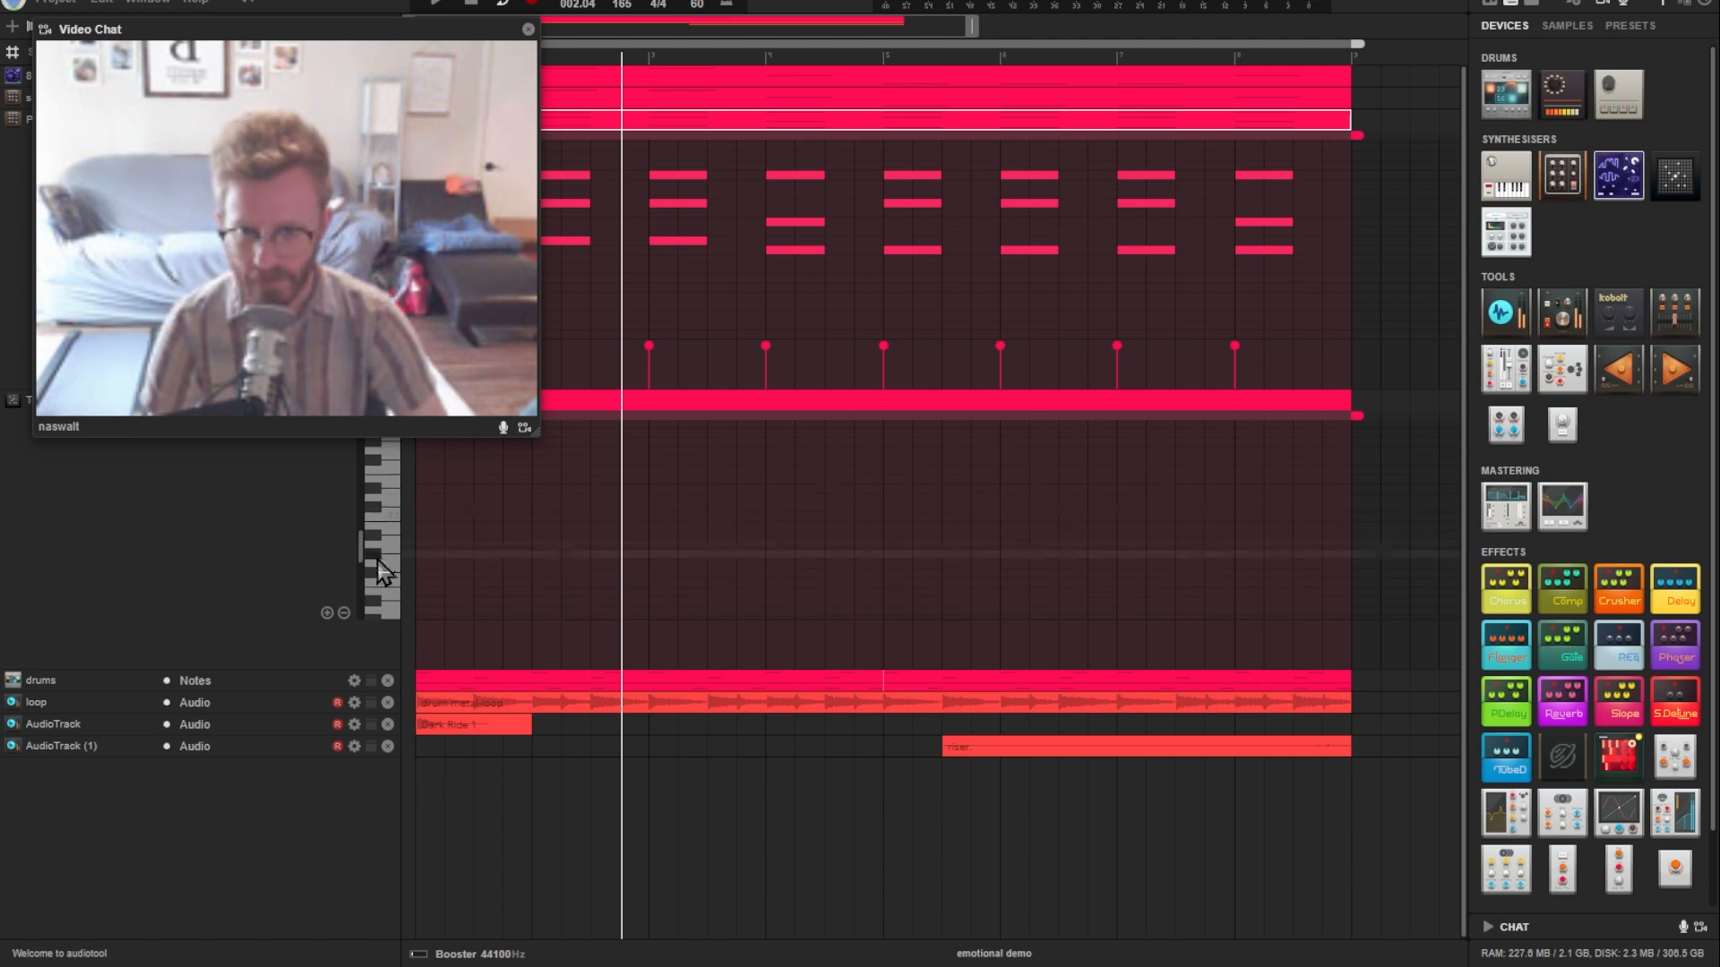
Step: Uncover the Pulverisateur keyboard behind the video chat window and audition the top note of its chords
scroll(374, 555, "up", 3)
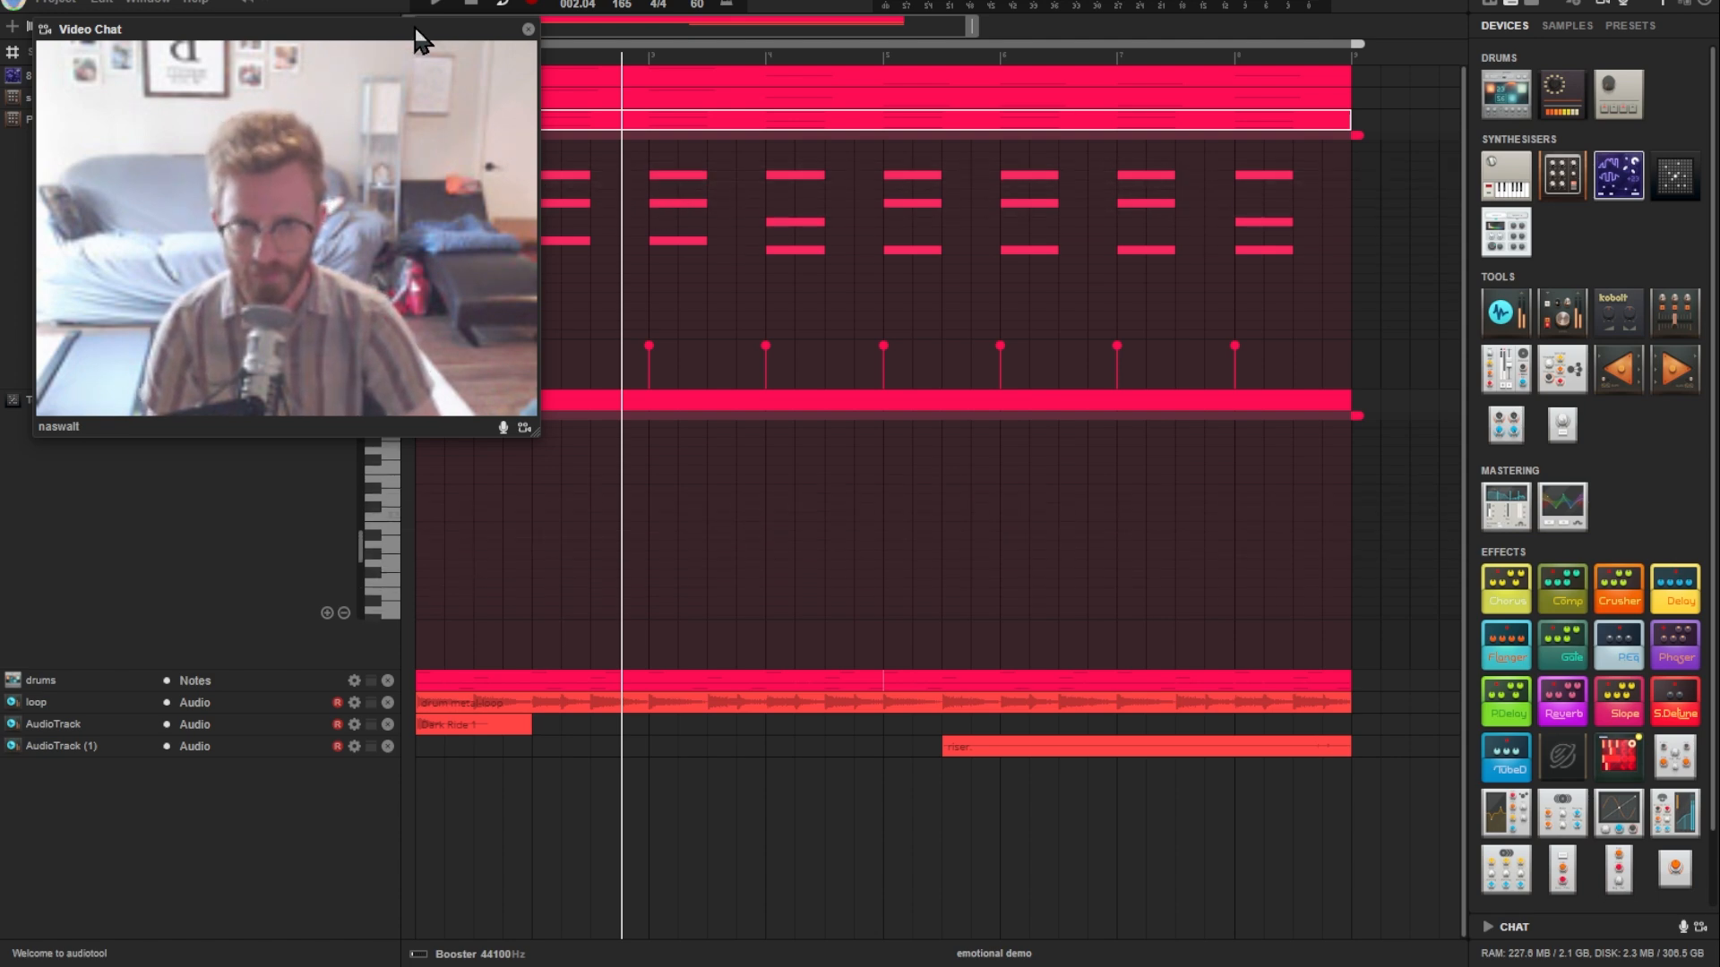
left_click_drag(416, 29, 487, 275)
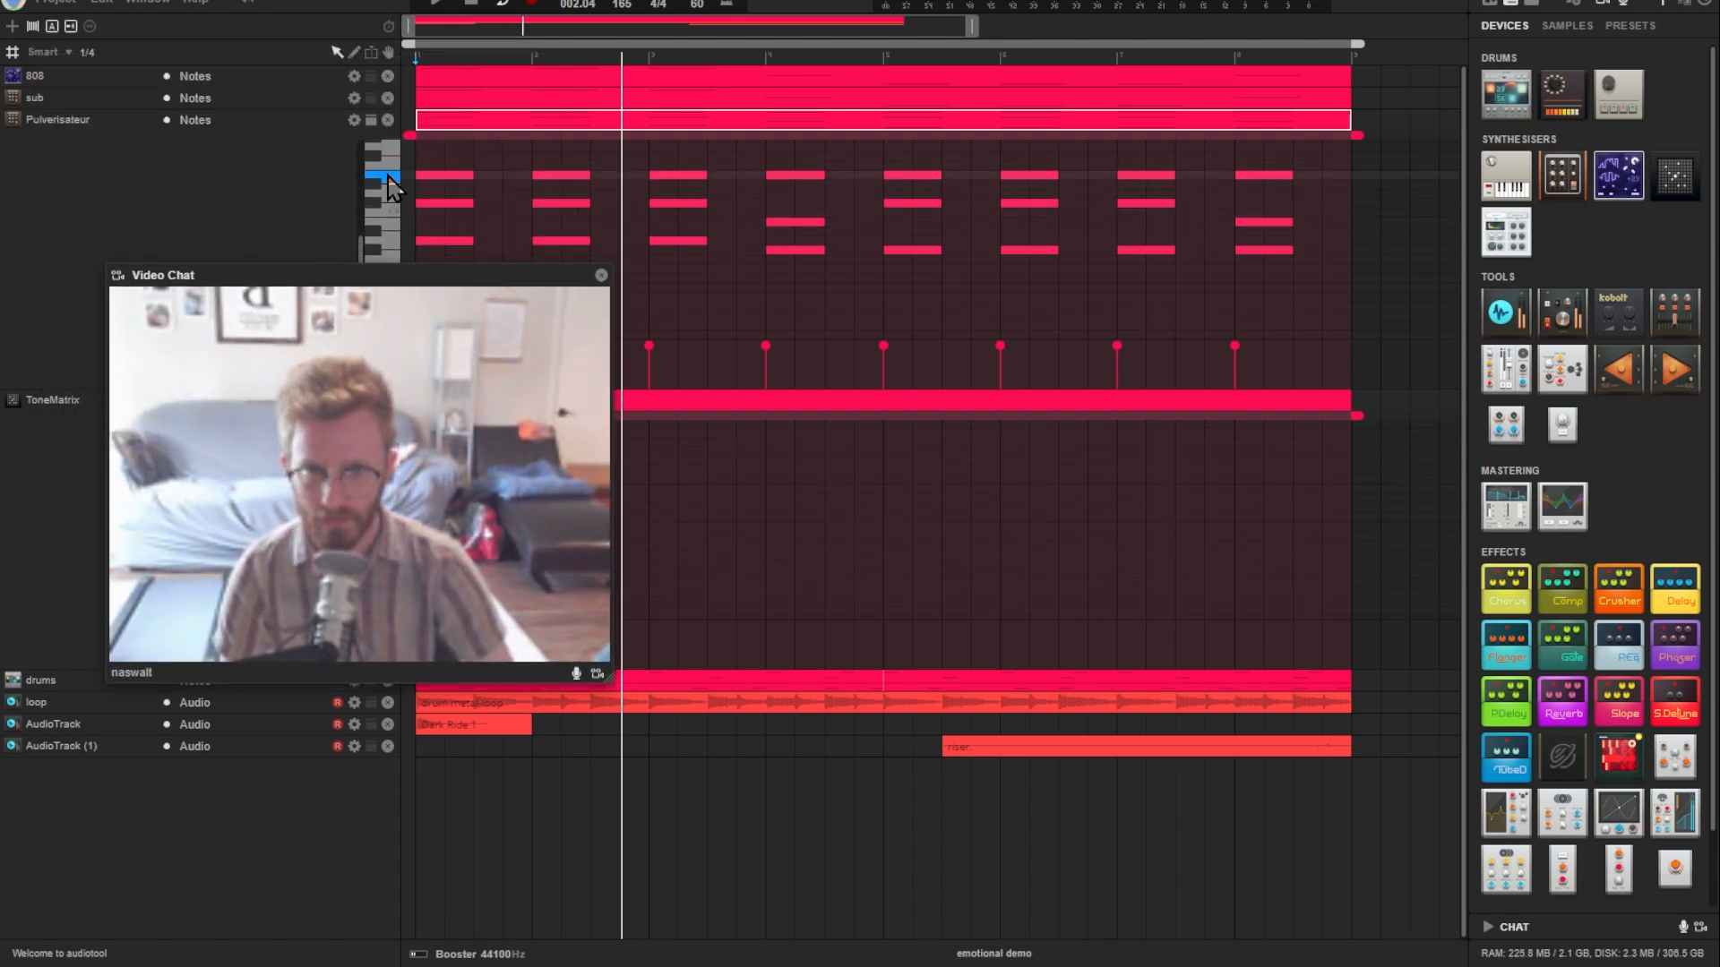
left_click_drag(430, 278, 364, 87)
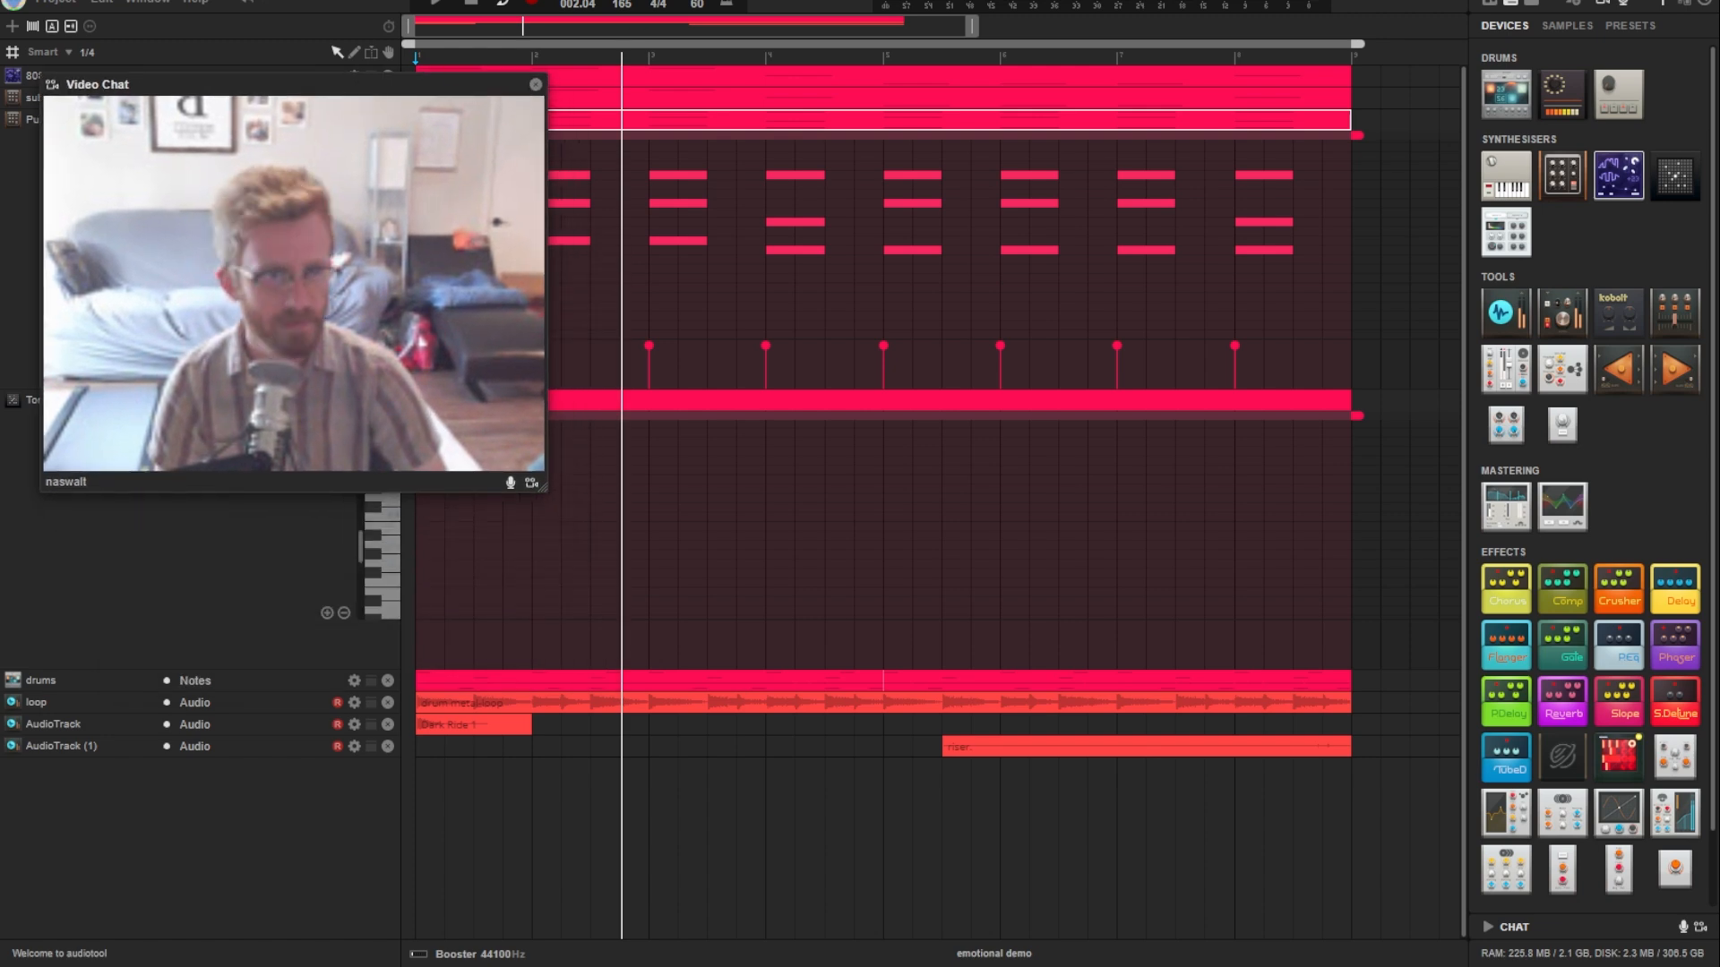
Step: Solo the Pulverisateur channel together with the ToneMatrix channel on the Centroid mixer
left_click(1533, 4)
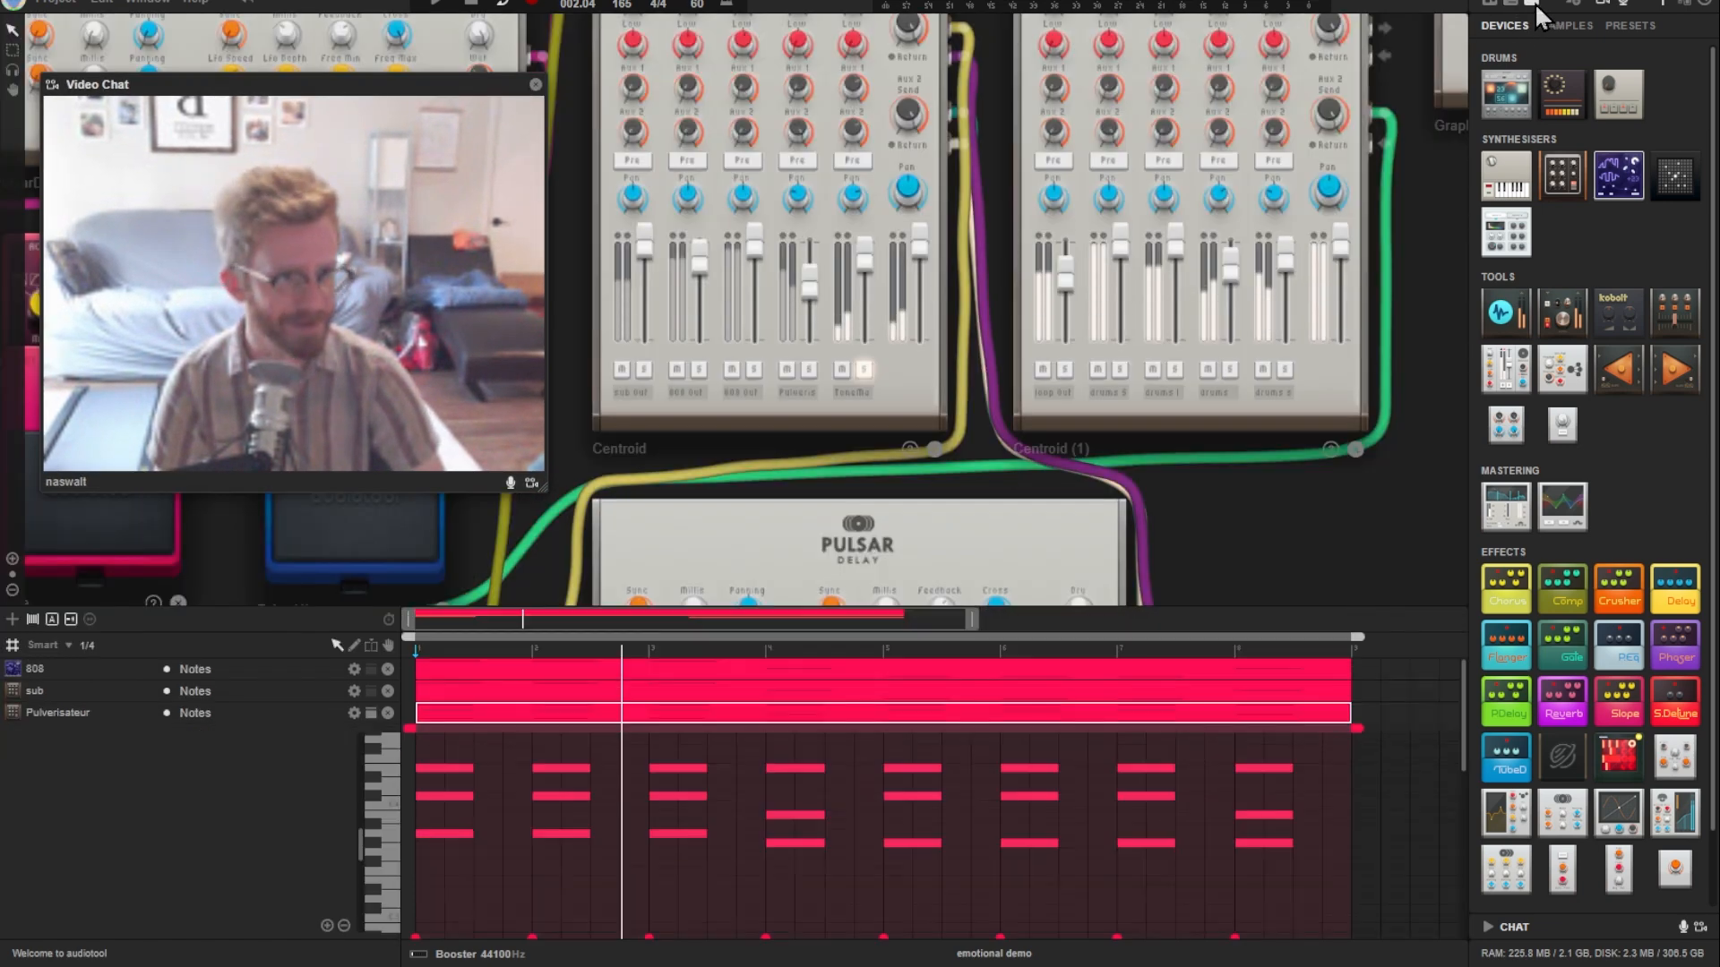
left_click(808, 369)
left_click(862, 369)
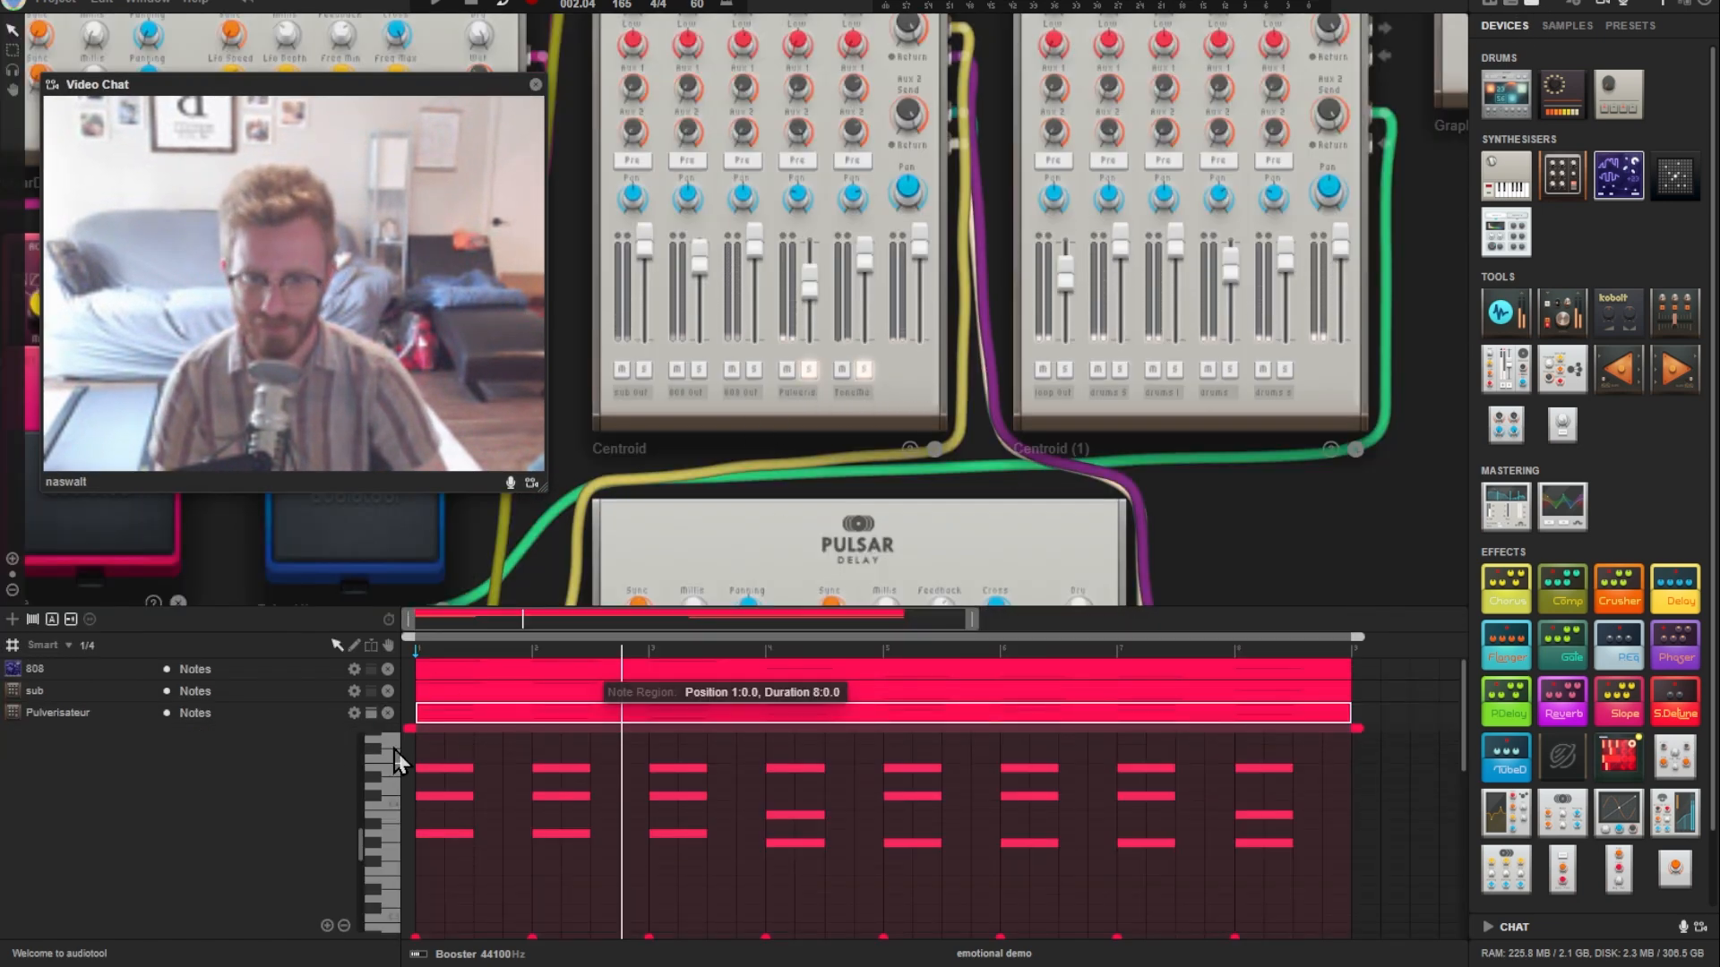
Step: Collapse the Pulverisateur note editor and audition pitches on the ToneMatrix keyboard
double_click(515, 710)
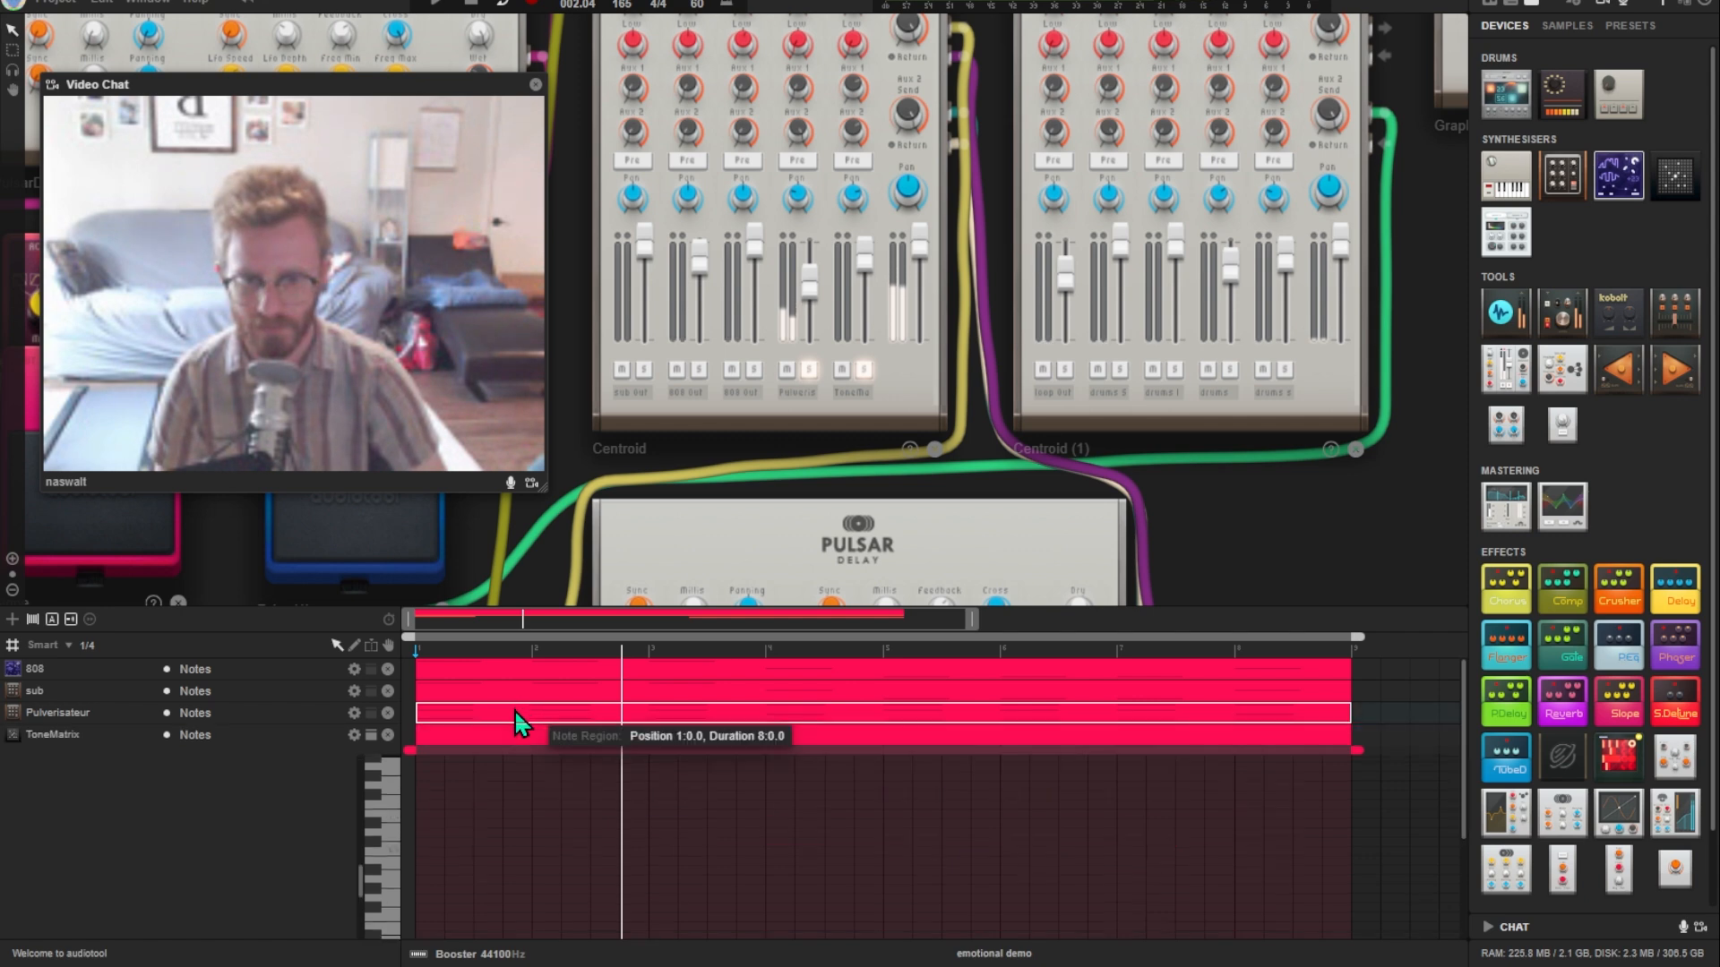
left_click(393, 817)
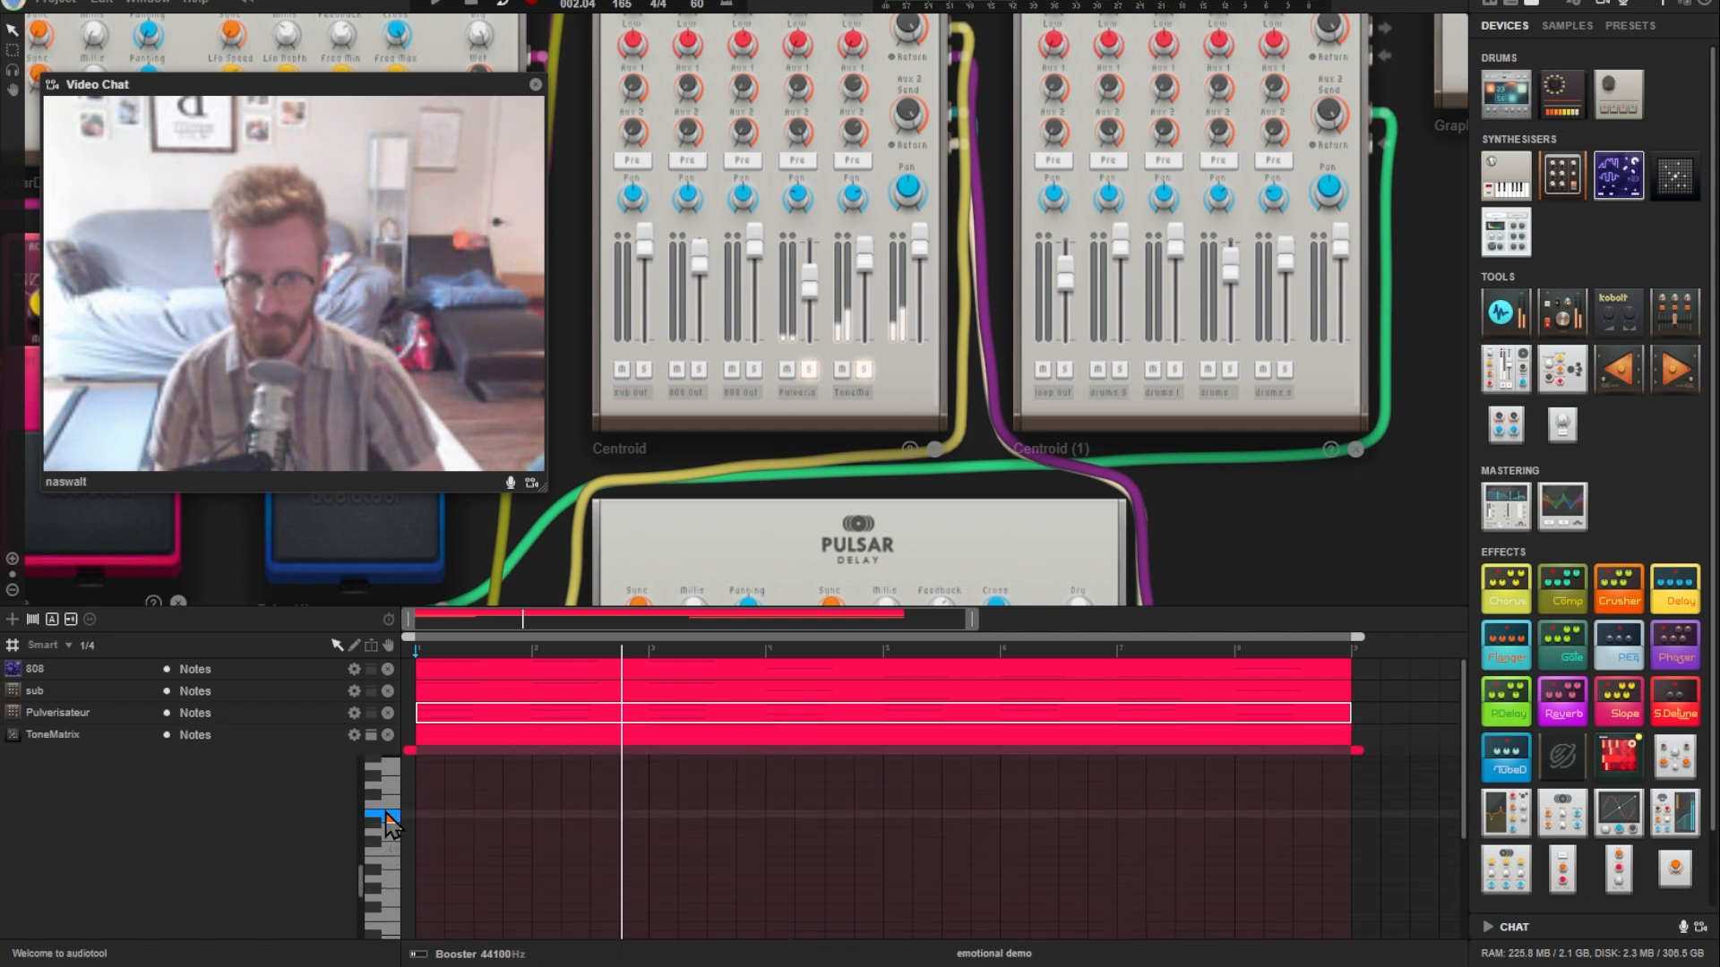
left_click(392, 817)
mouse_move(390, 812)
left_mouse_down()
mouse_move(397, 702)
mouse_move(396, 779)
left_mouse_up()
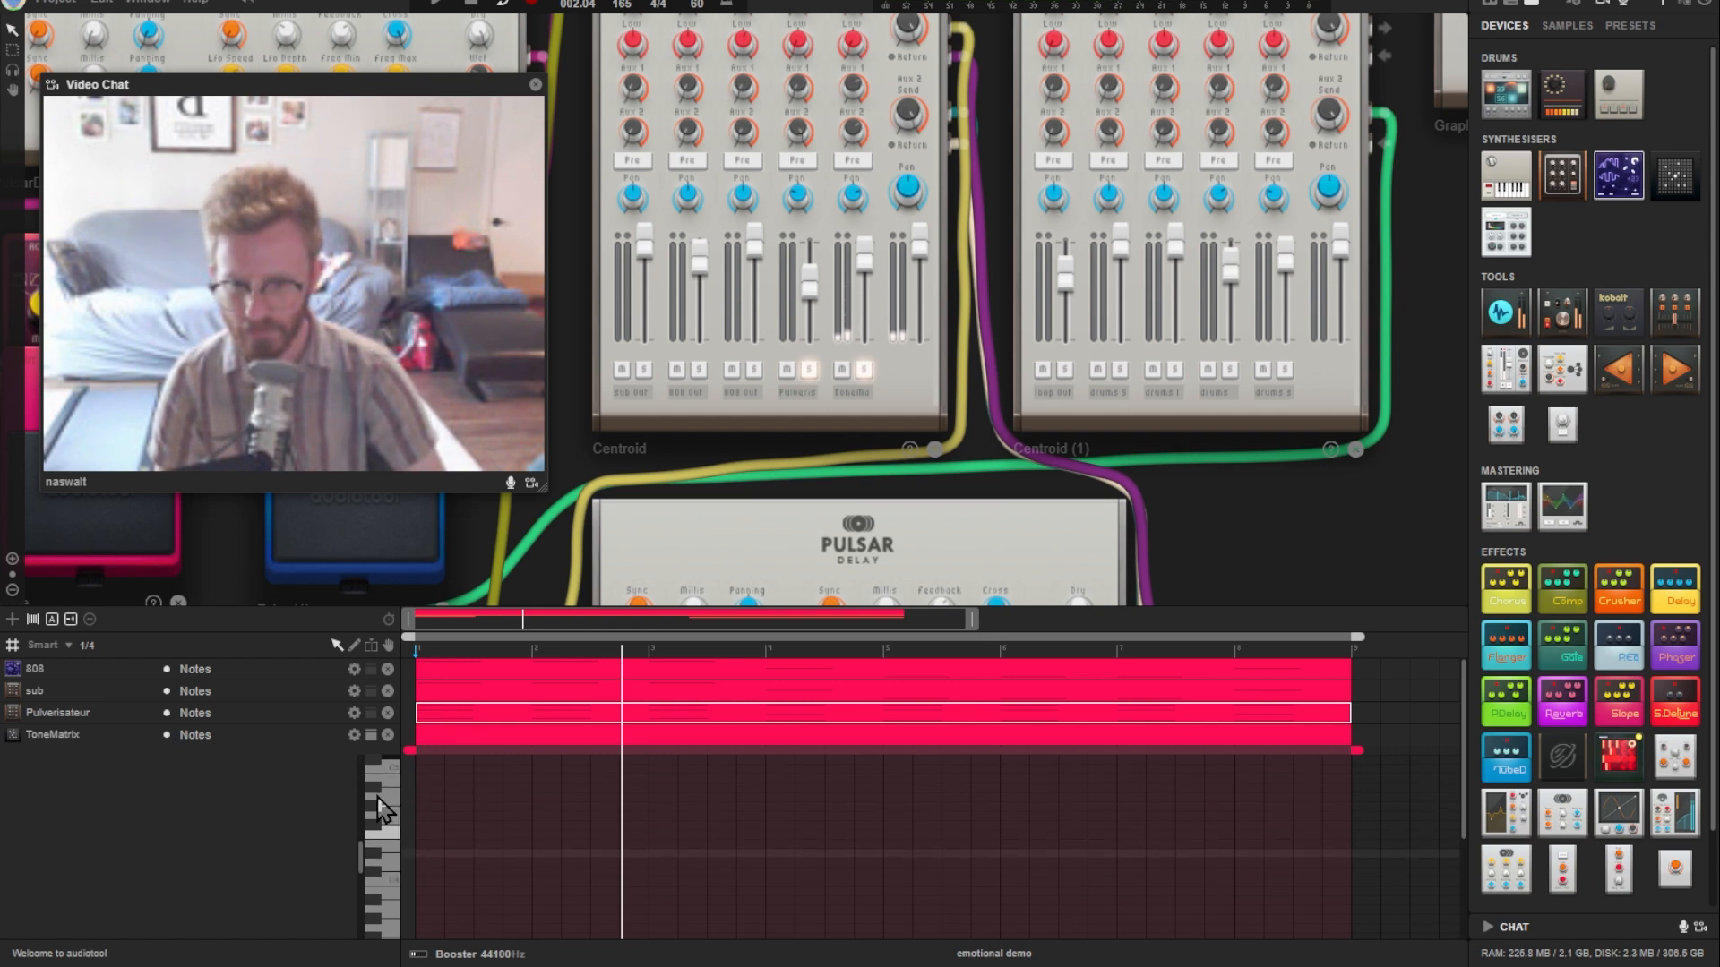
Step: Place a quarter note at the start of the ToneMatrix region and move it down to a lower pitch
left_click(434, 779)
scroll(478, 815, "up", 2)
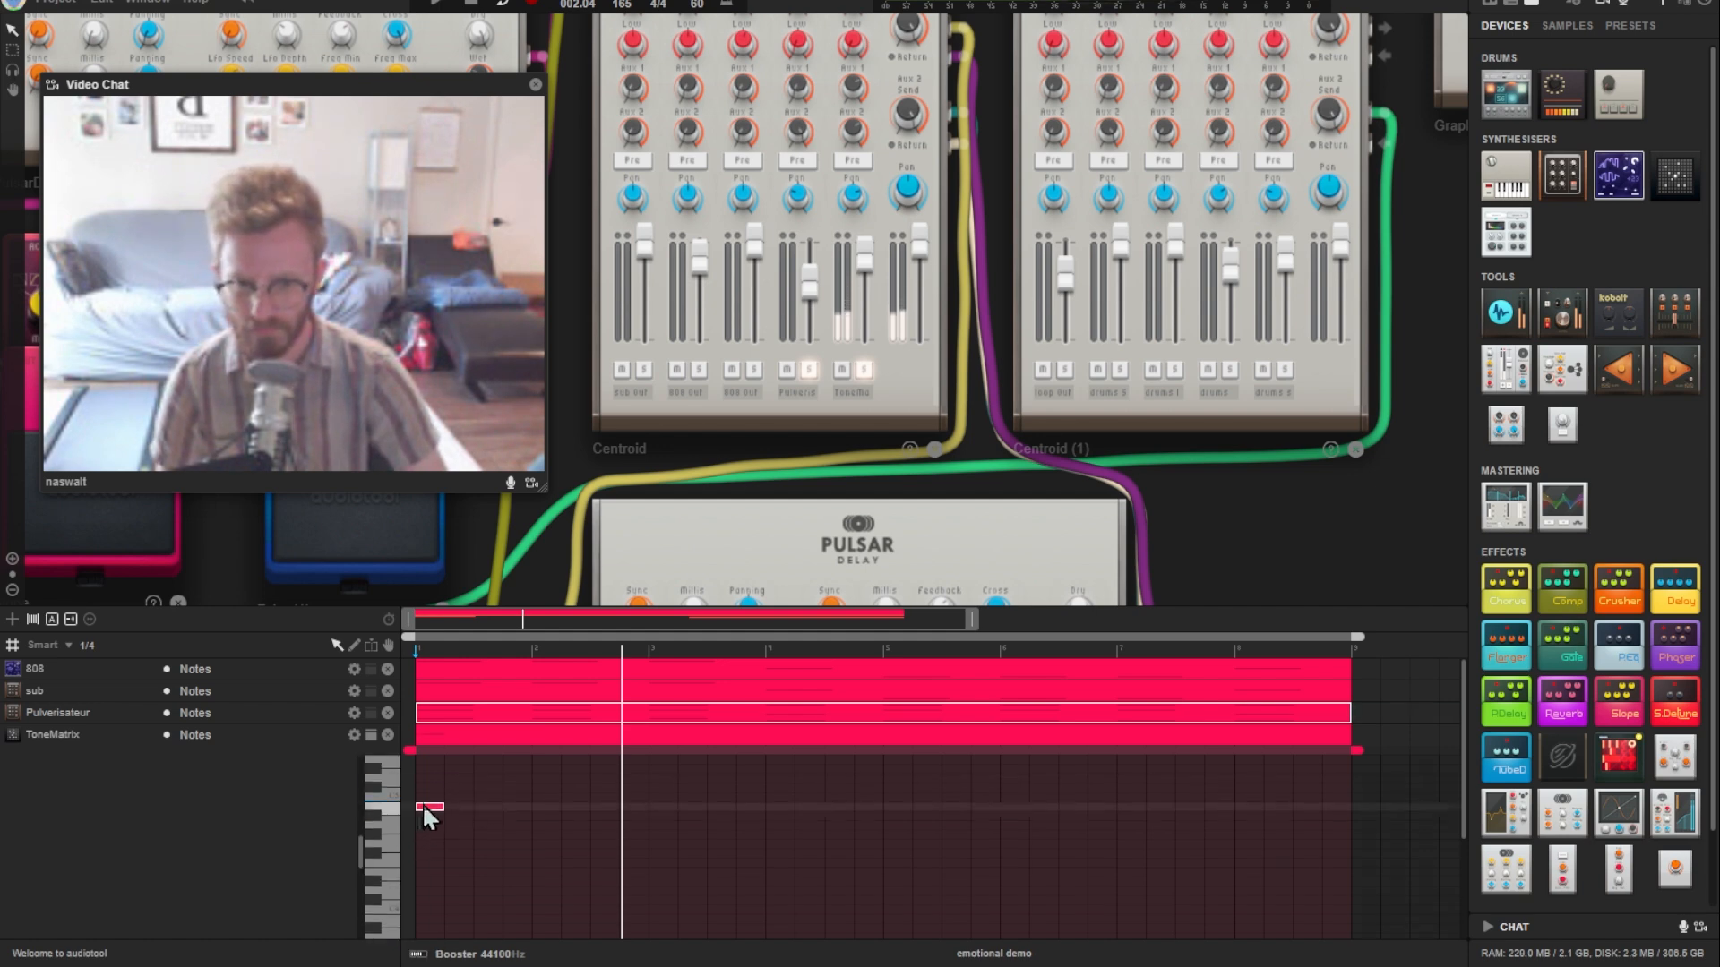
left_click_drag(426, 860, 424, 918)
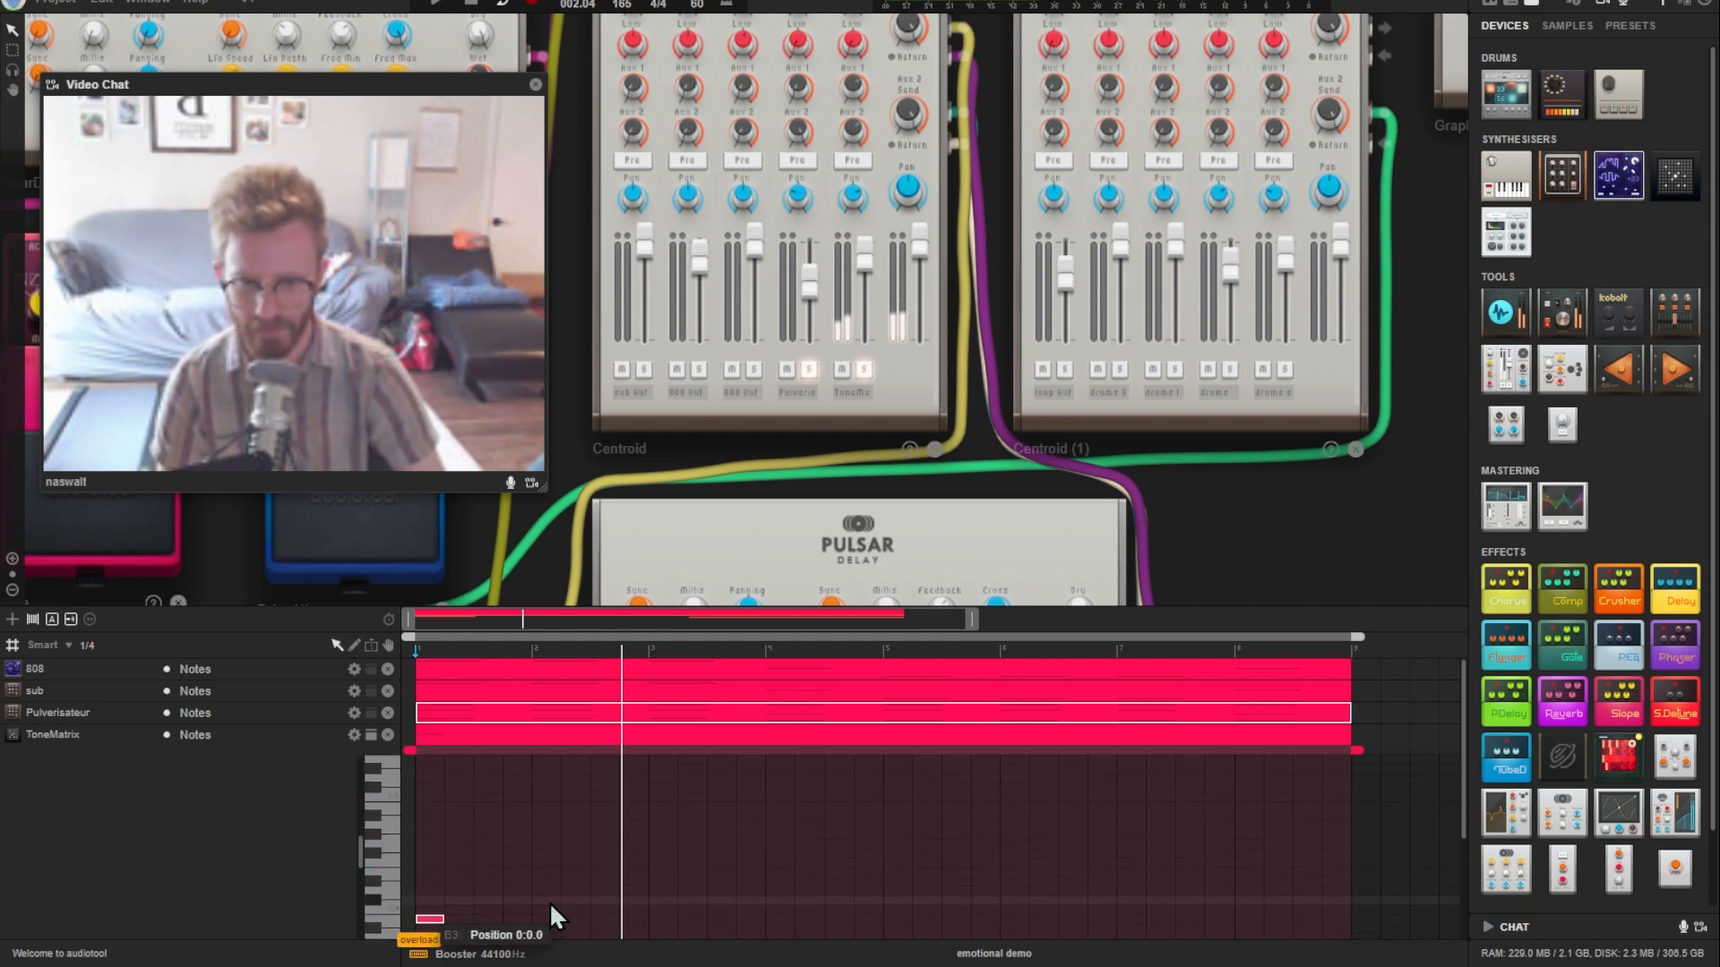
scroll(551, 906, "down", 1)
left_click(391, 890)
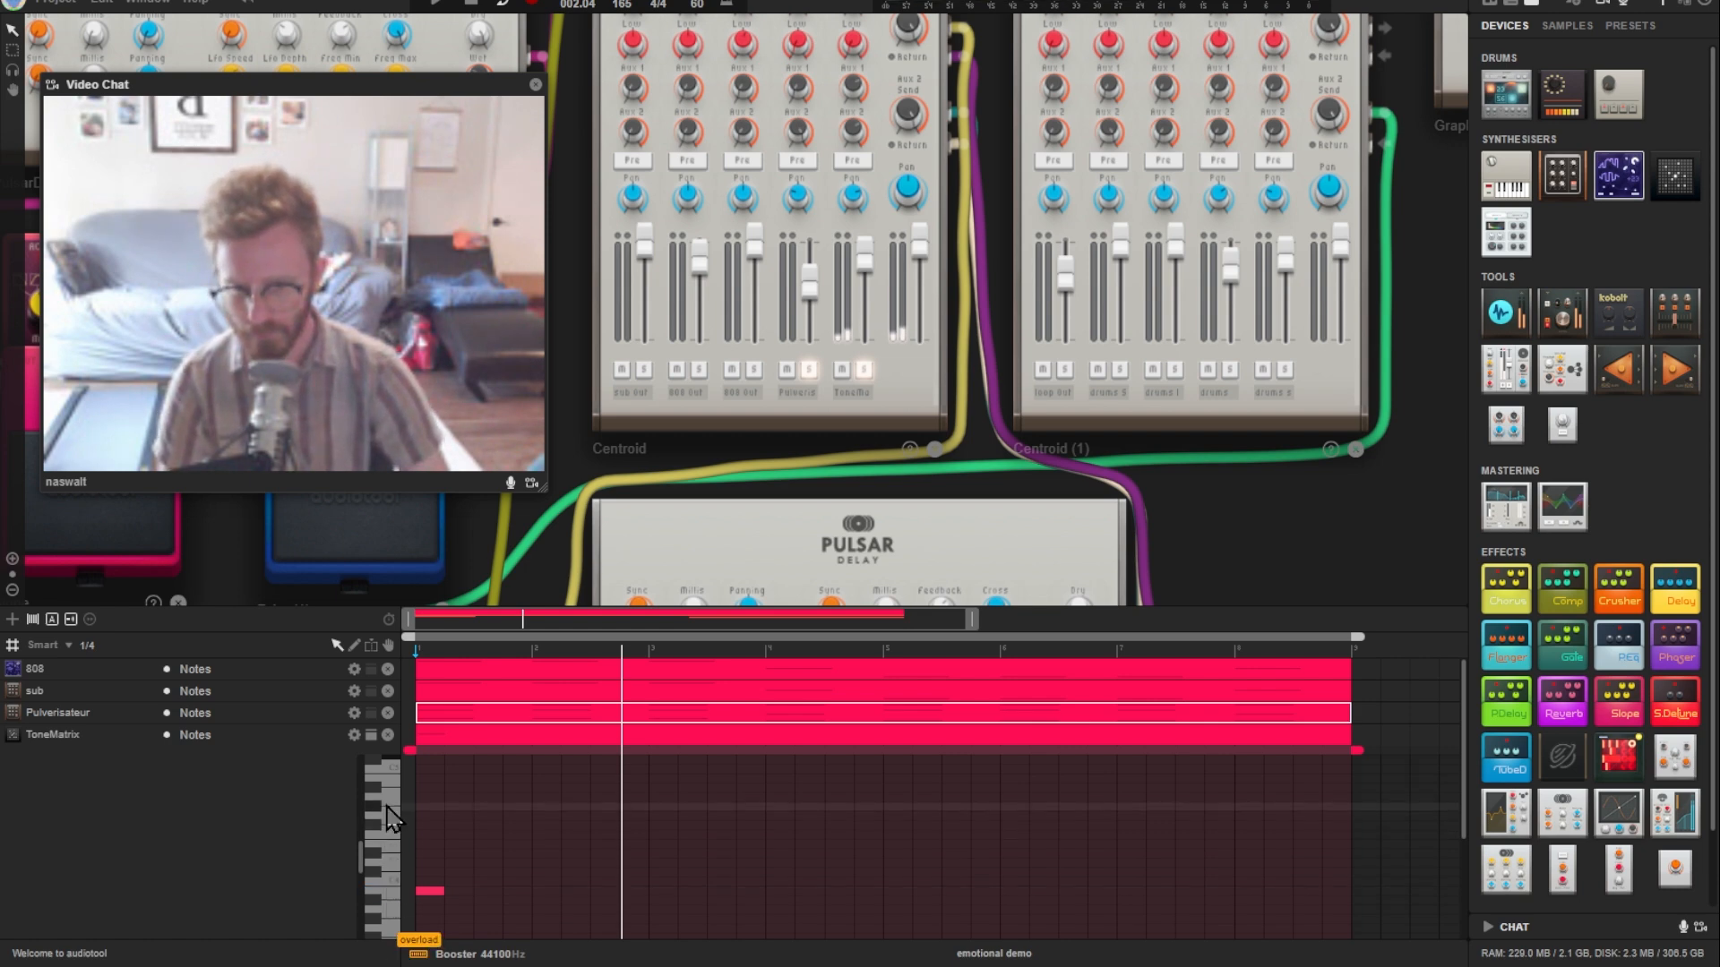
Step: Continue the ToneMatrix melody with four consecutive quarter notes: high, middle, slightly higher, and low
left_click(460, 797)
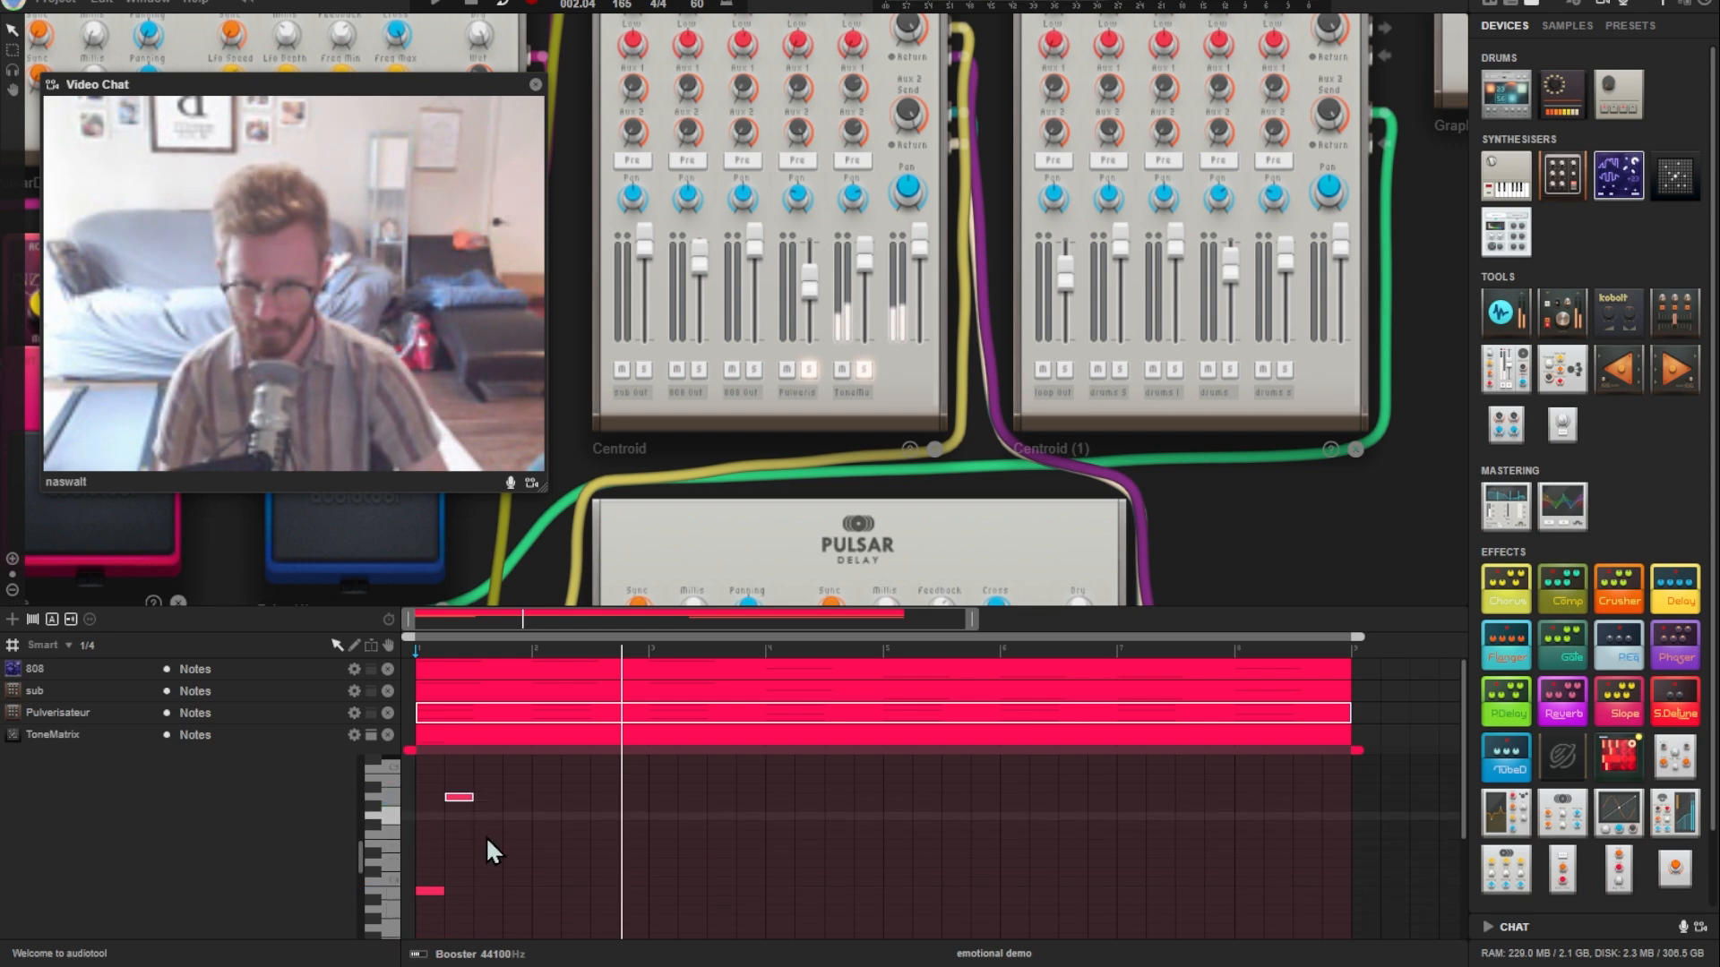
left_click(482, 844)
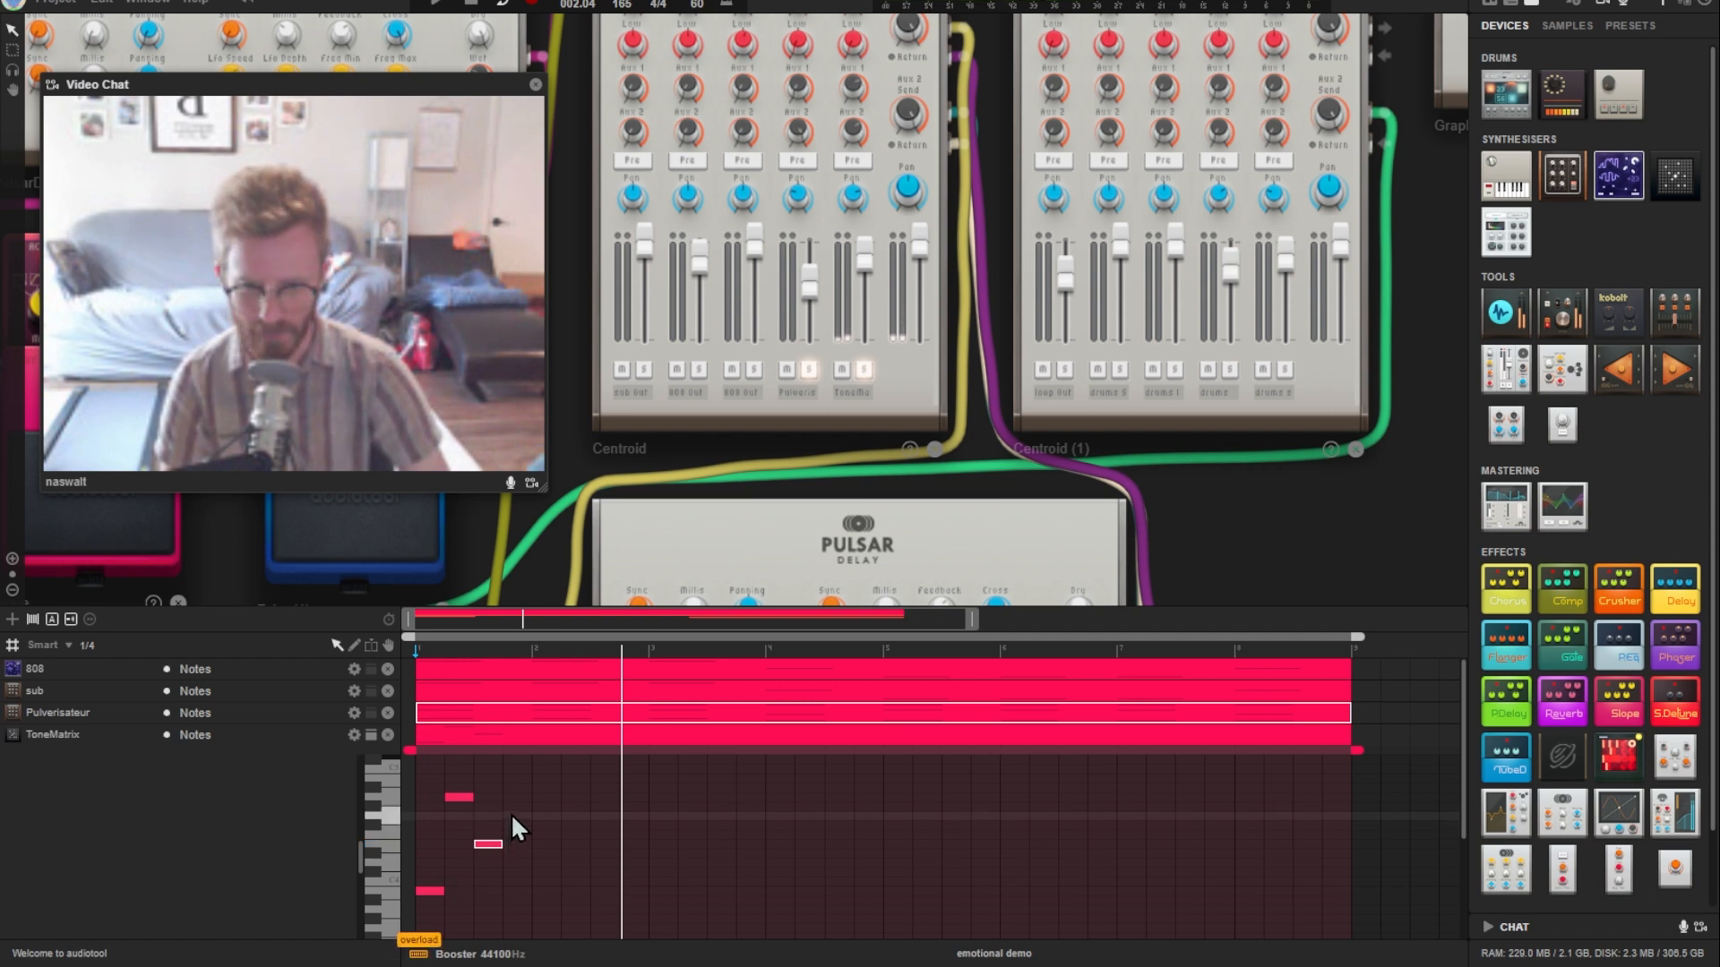
left_click(517, 824)
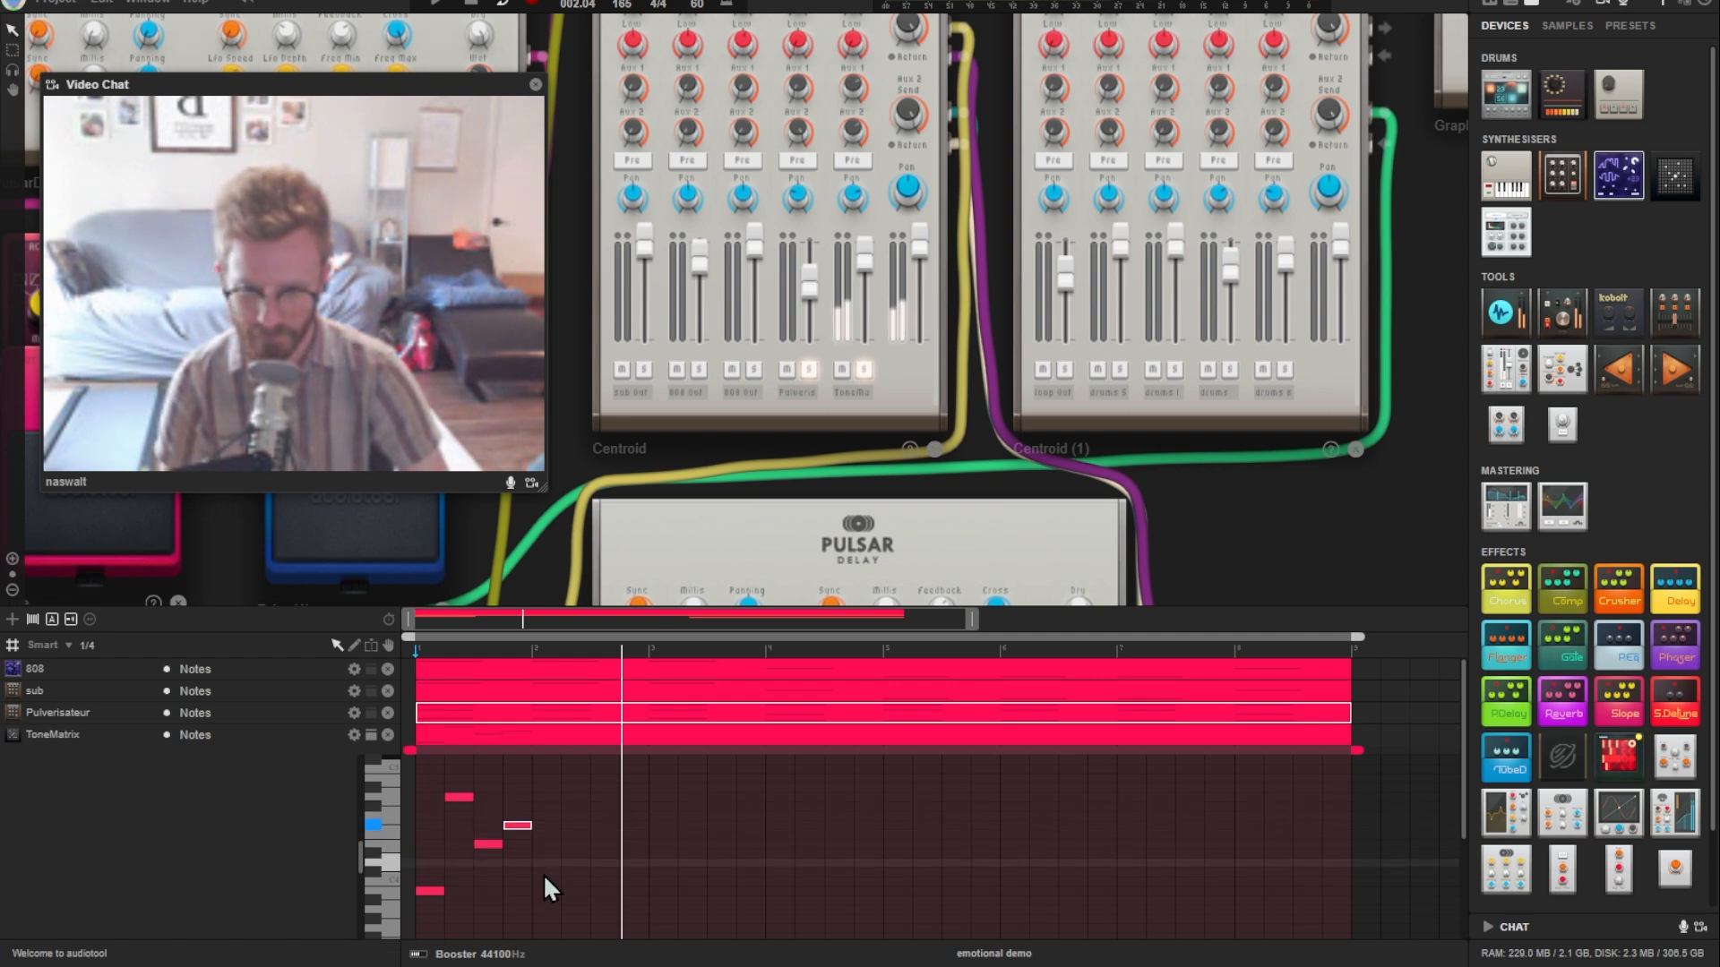
left_click(544, 873)
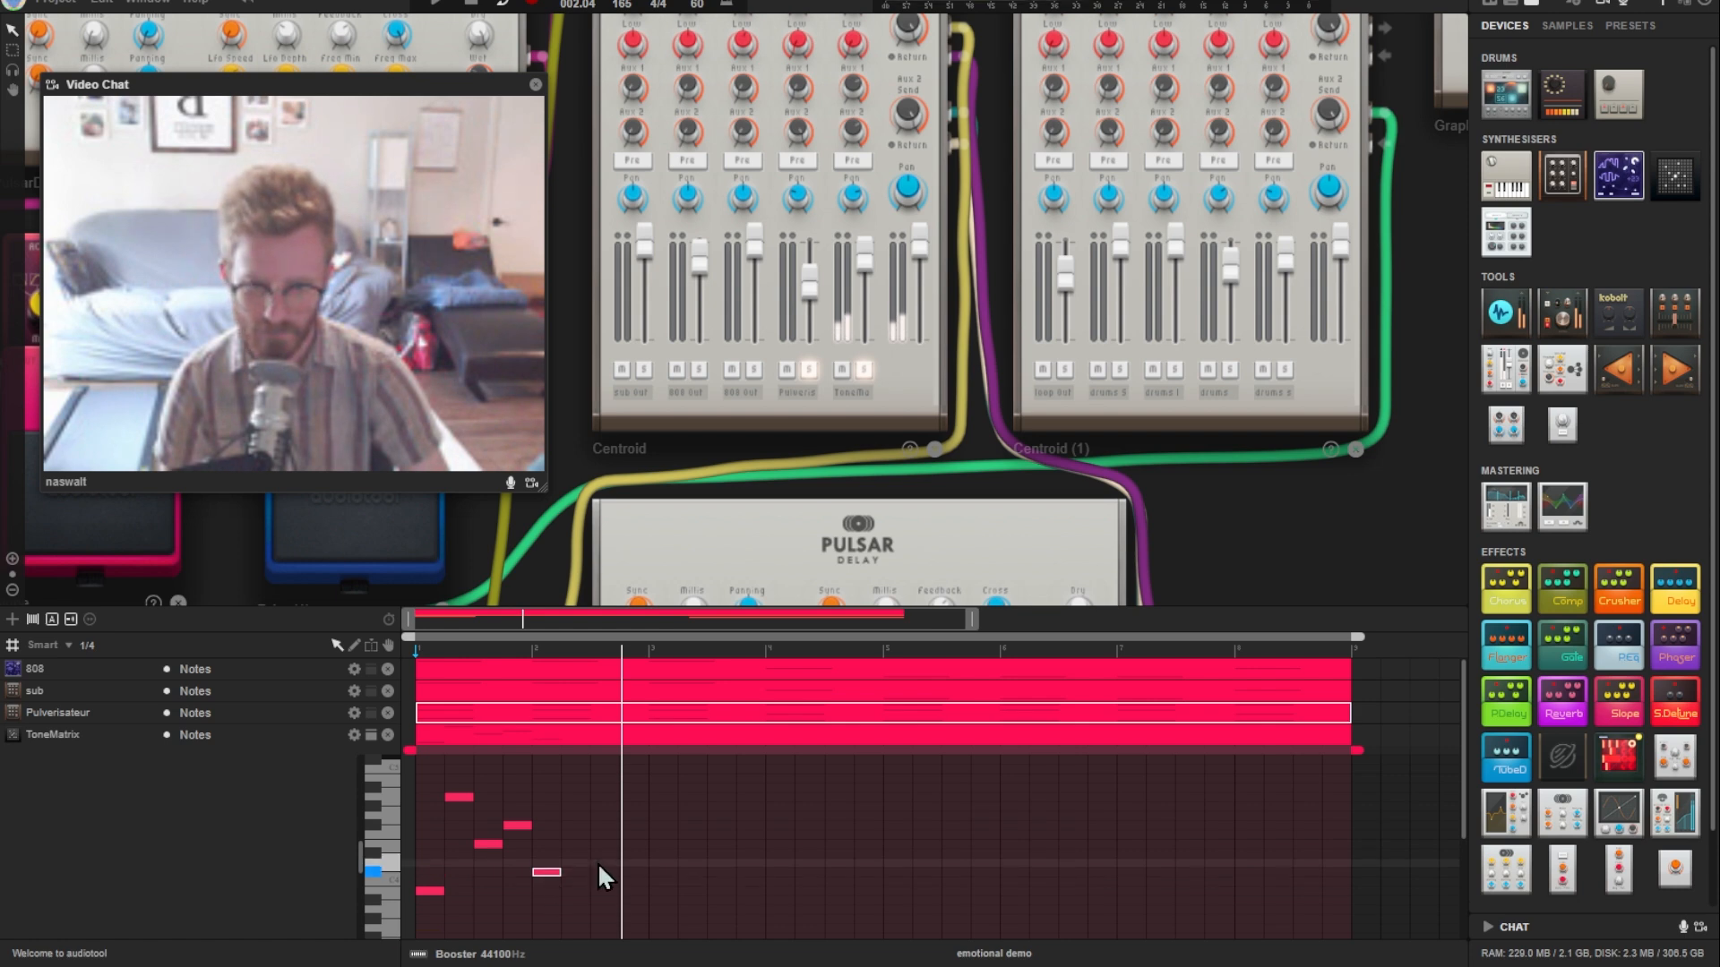
Step: Enlarge the timeline to a 1/8 grid and delete the five quarter notes from the ToneMatrix region
left_click_drag(979, 618, 359, 663)
left_click_drag(970, 618, 799, 618)
left_click_drag(731, 782, 414, 913)
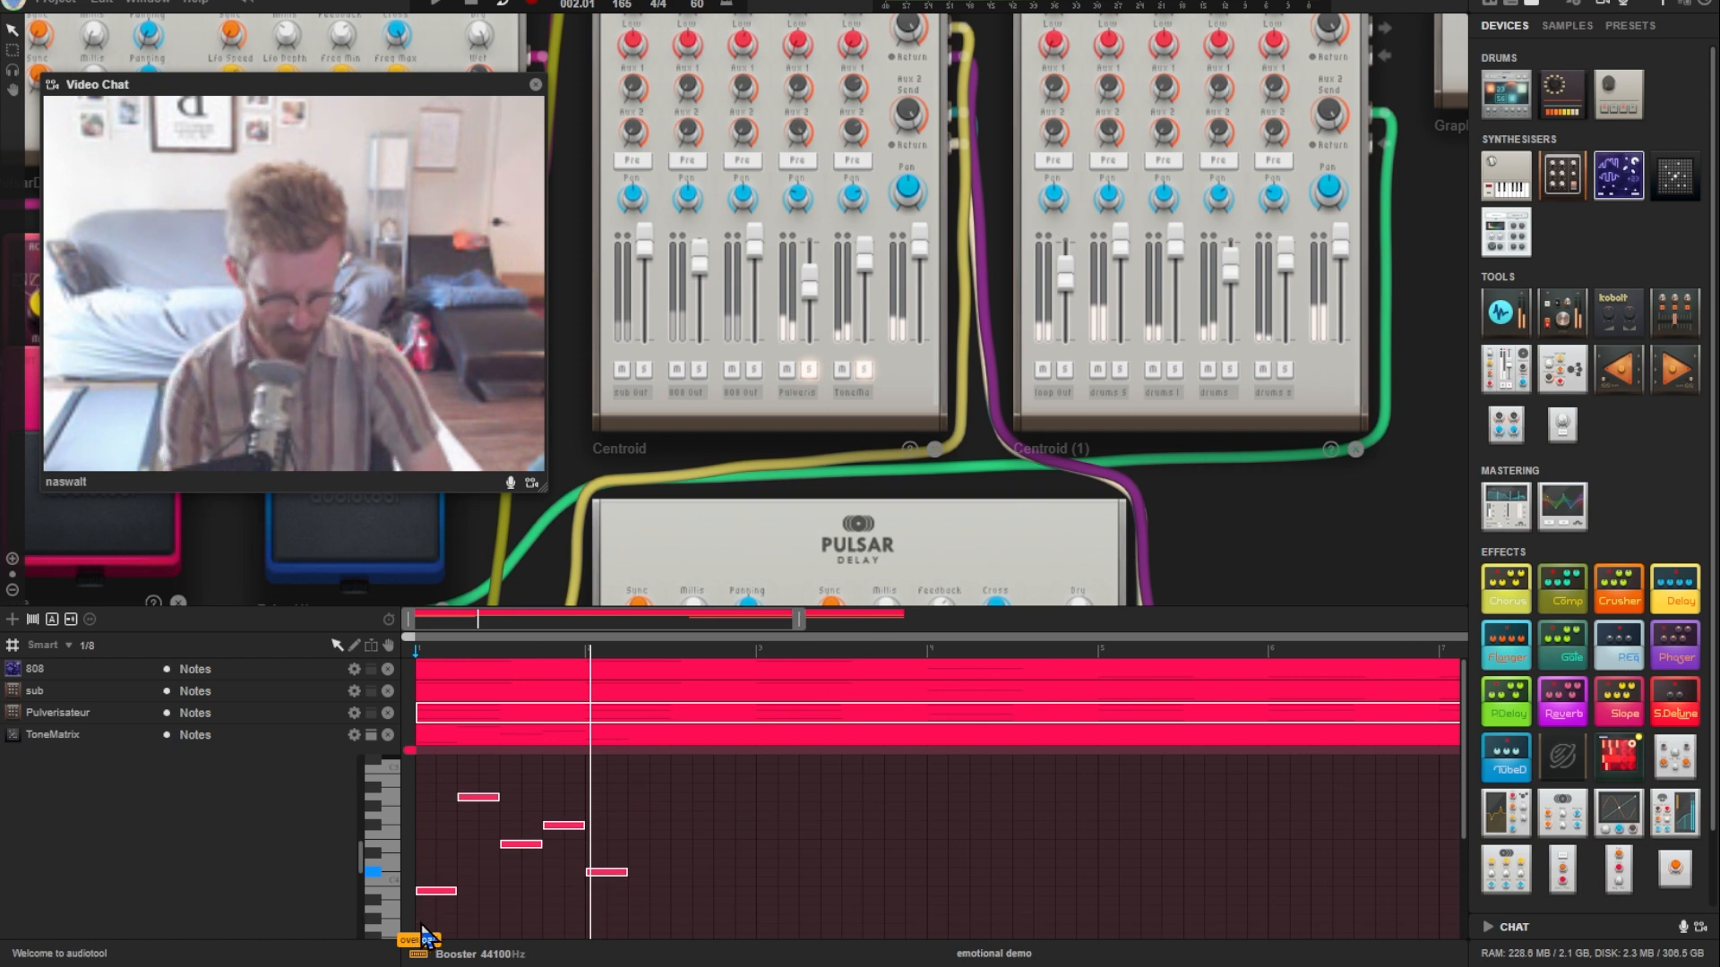
key("Delete")
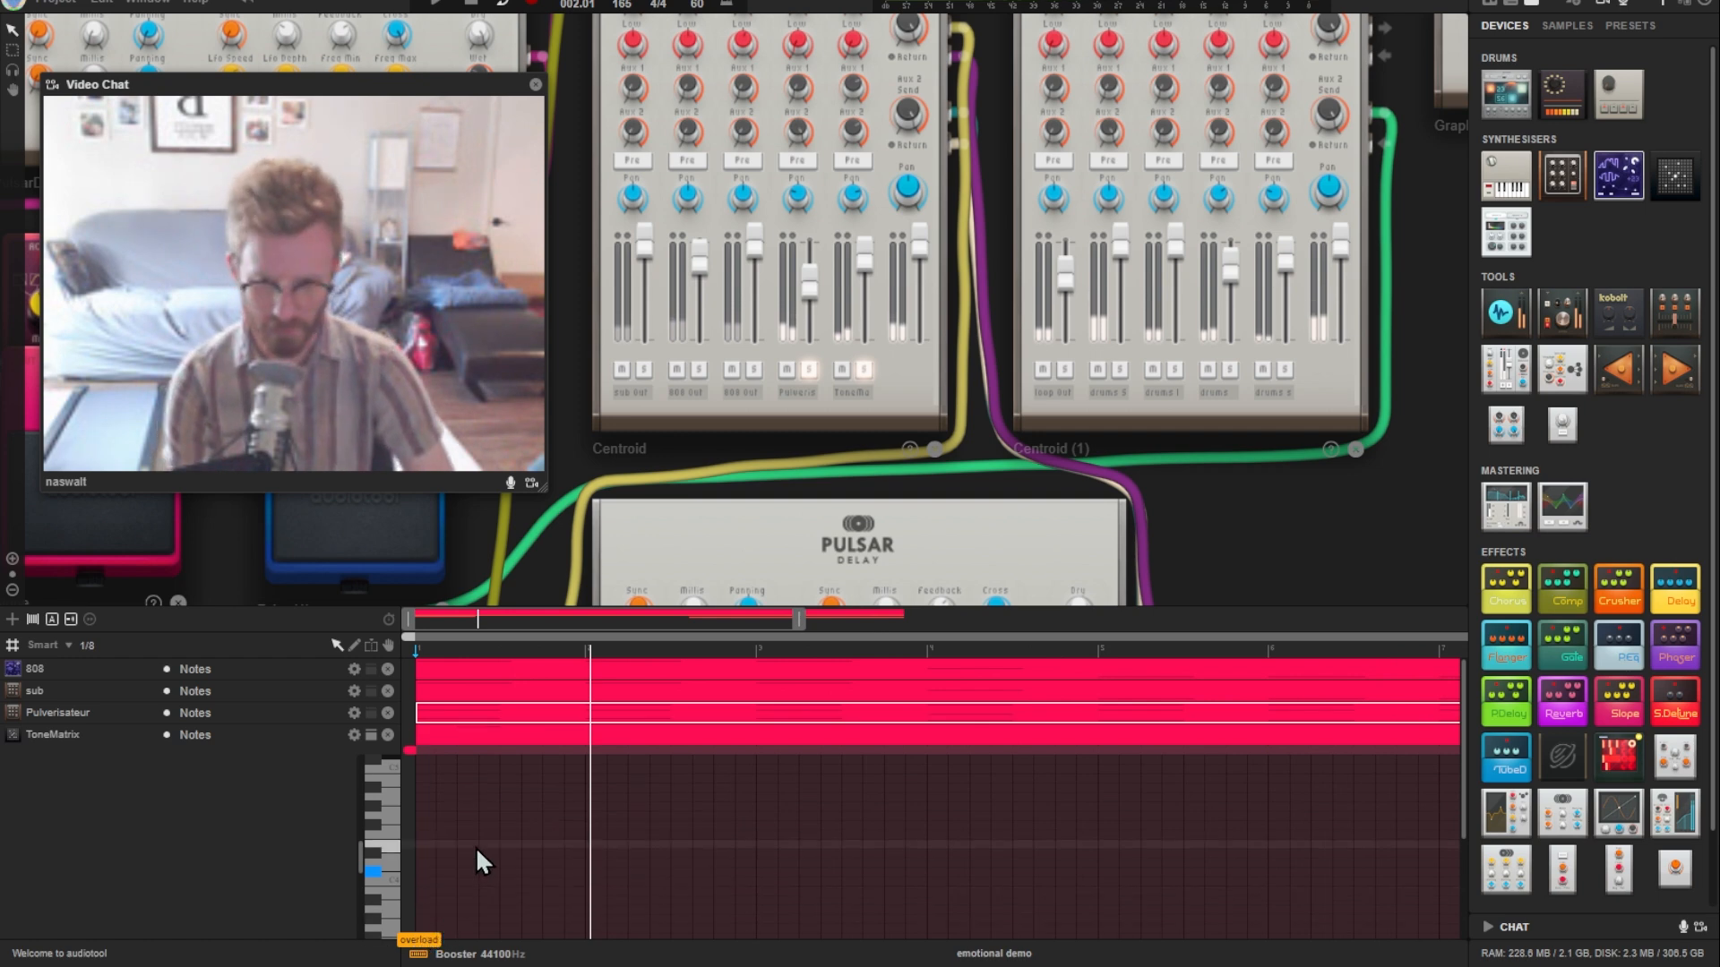
Step: Place five consecutive eighth notes at the start of the ToneMatrix region: low B4, high A5, middle, slightly higher, then lower
double_click(424, 807)
scroll(492, 842, "up", 3)
scroll(465, 824, "up", 2)
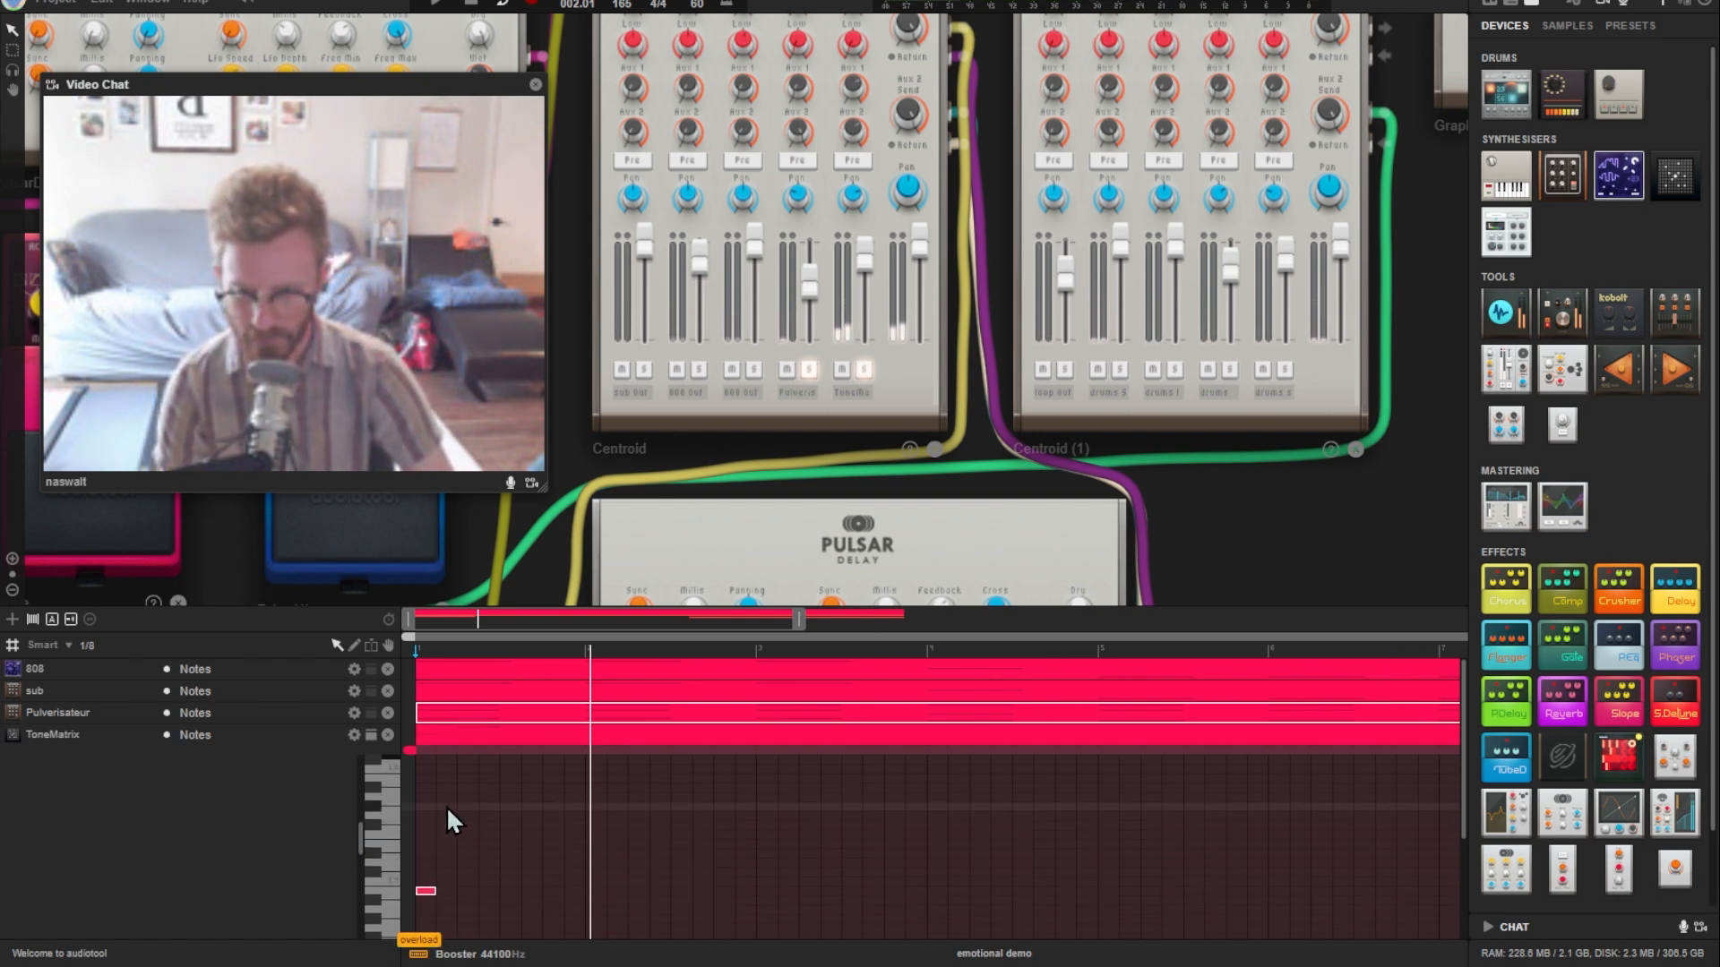
double_click(448, 798)
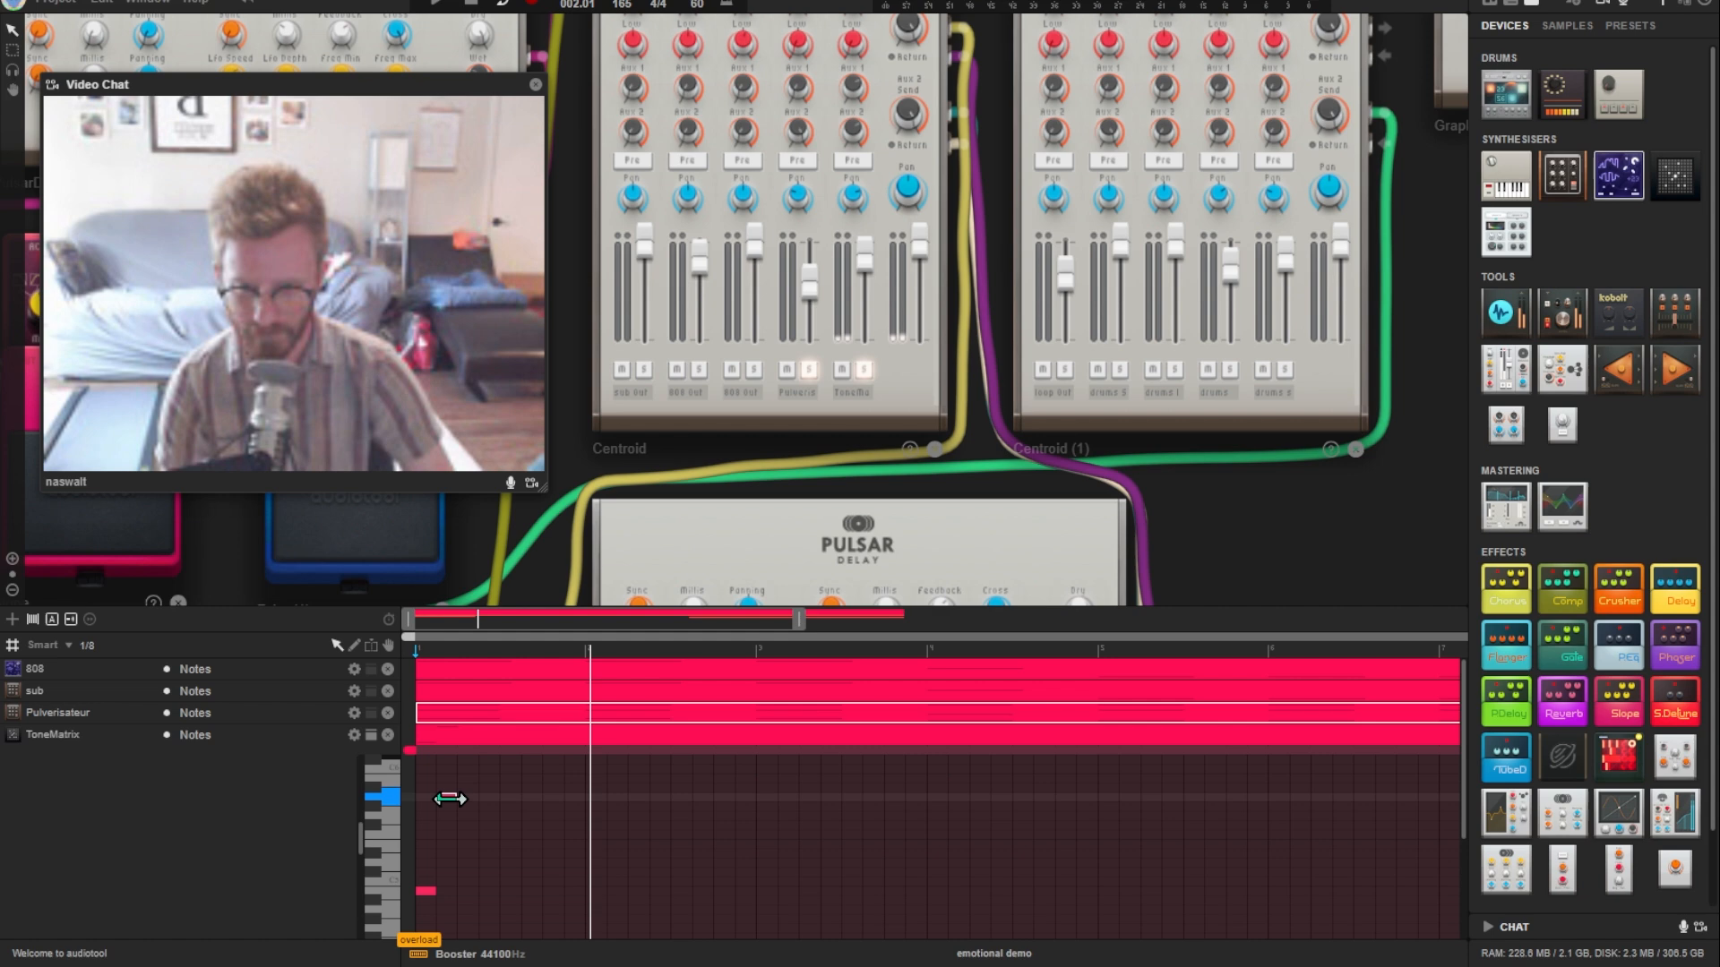
double_click(469, 847)
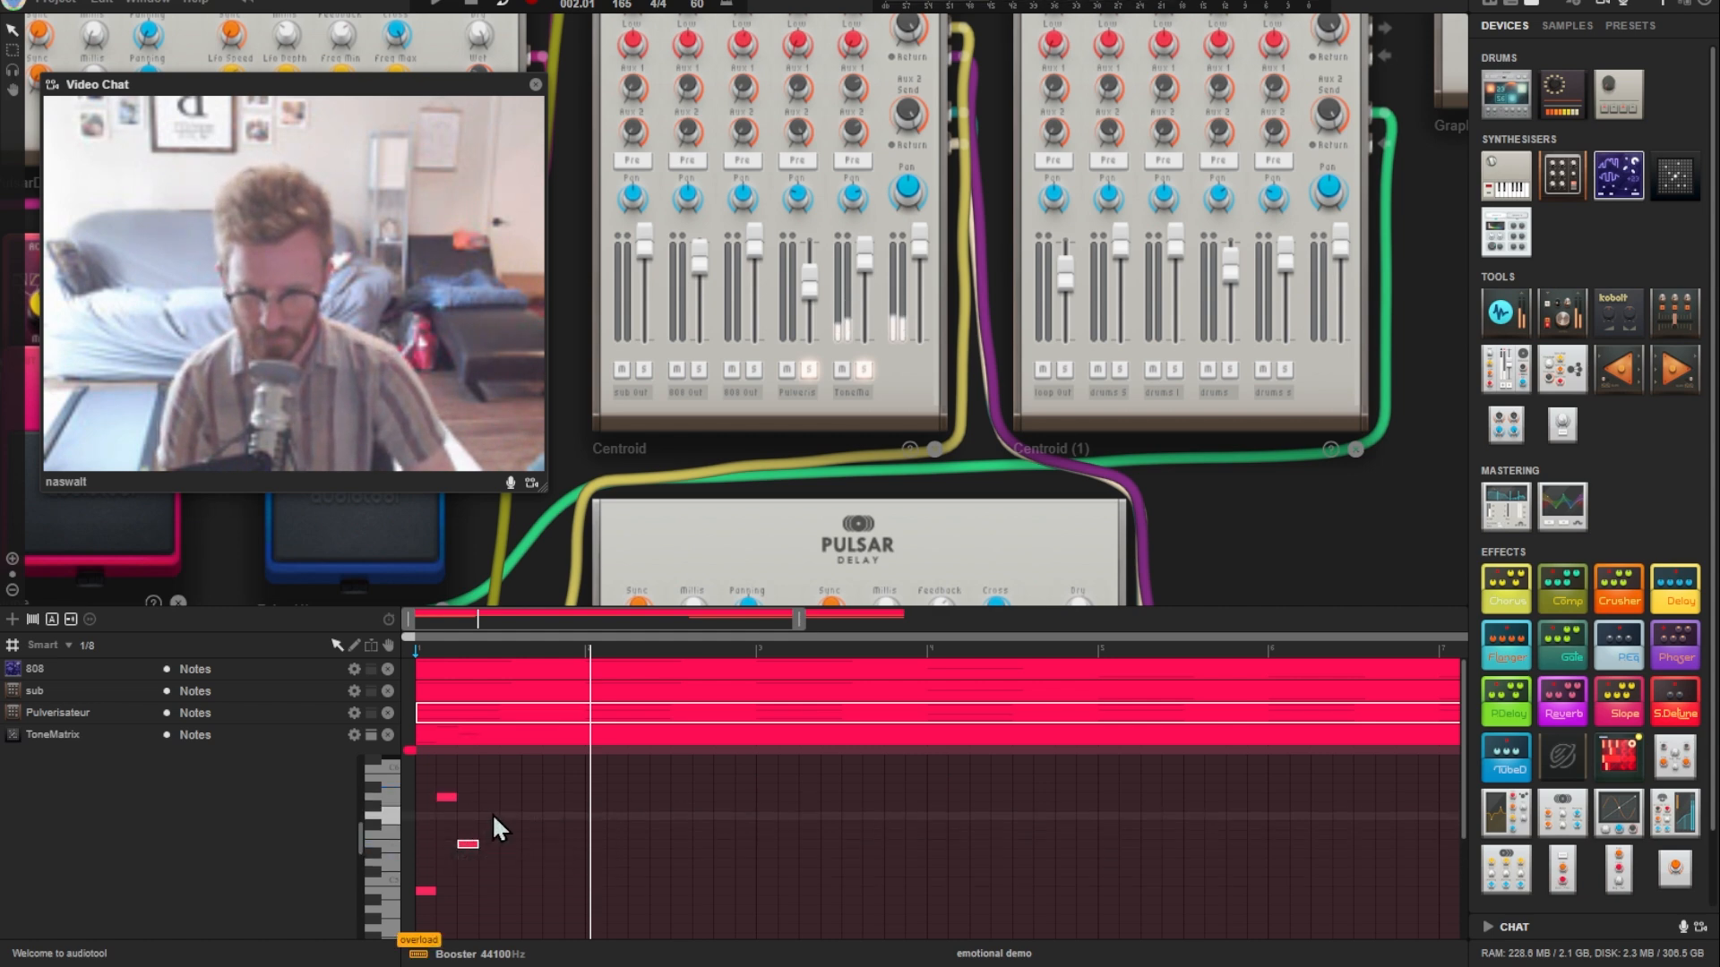
double_click(492, 825)
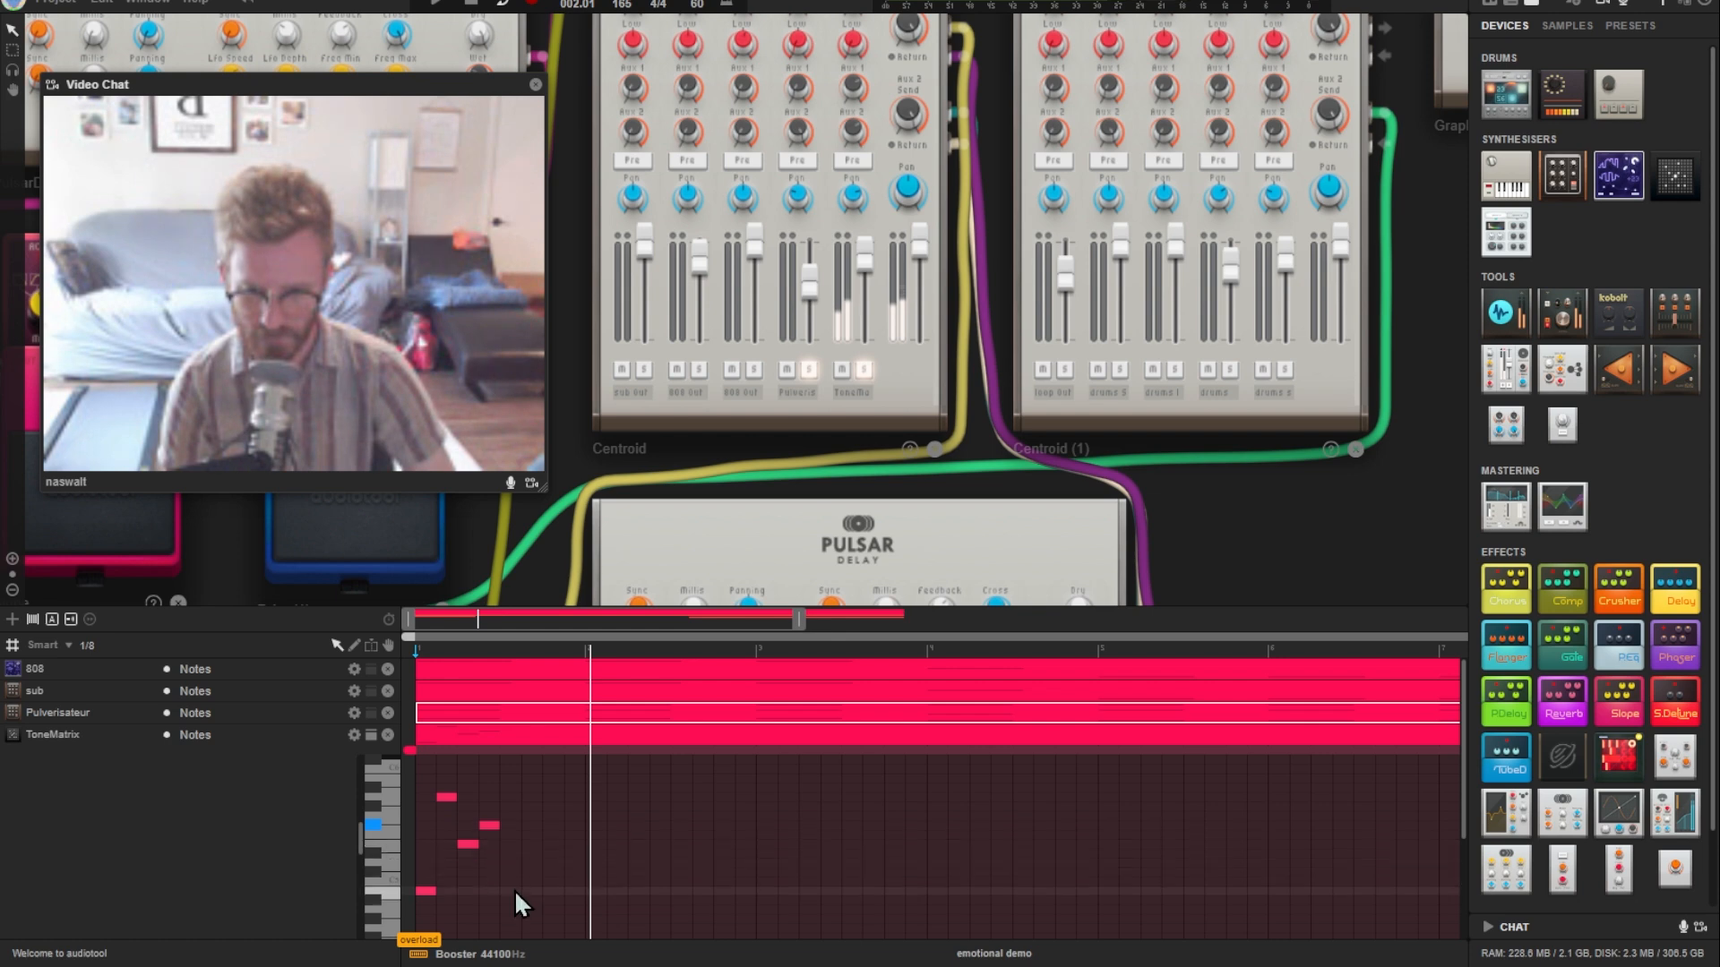
double_click(509, 873)
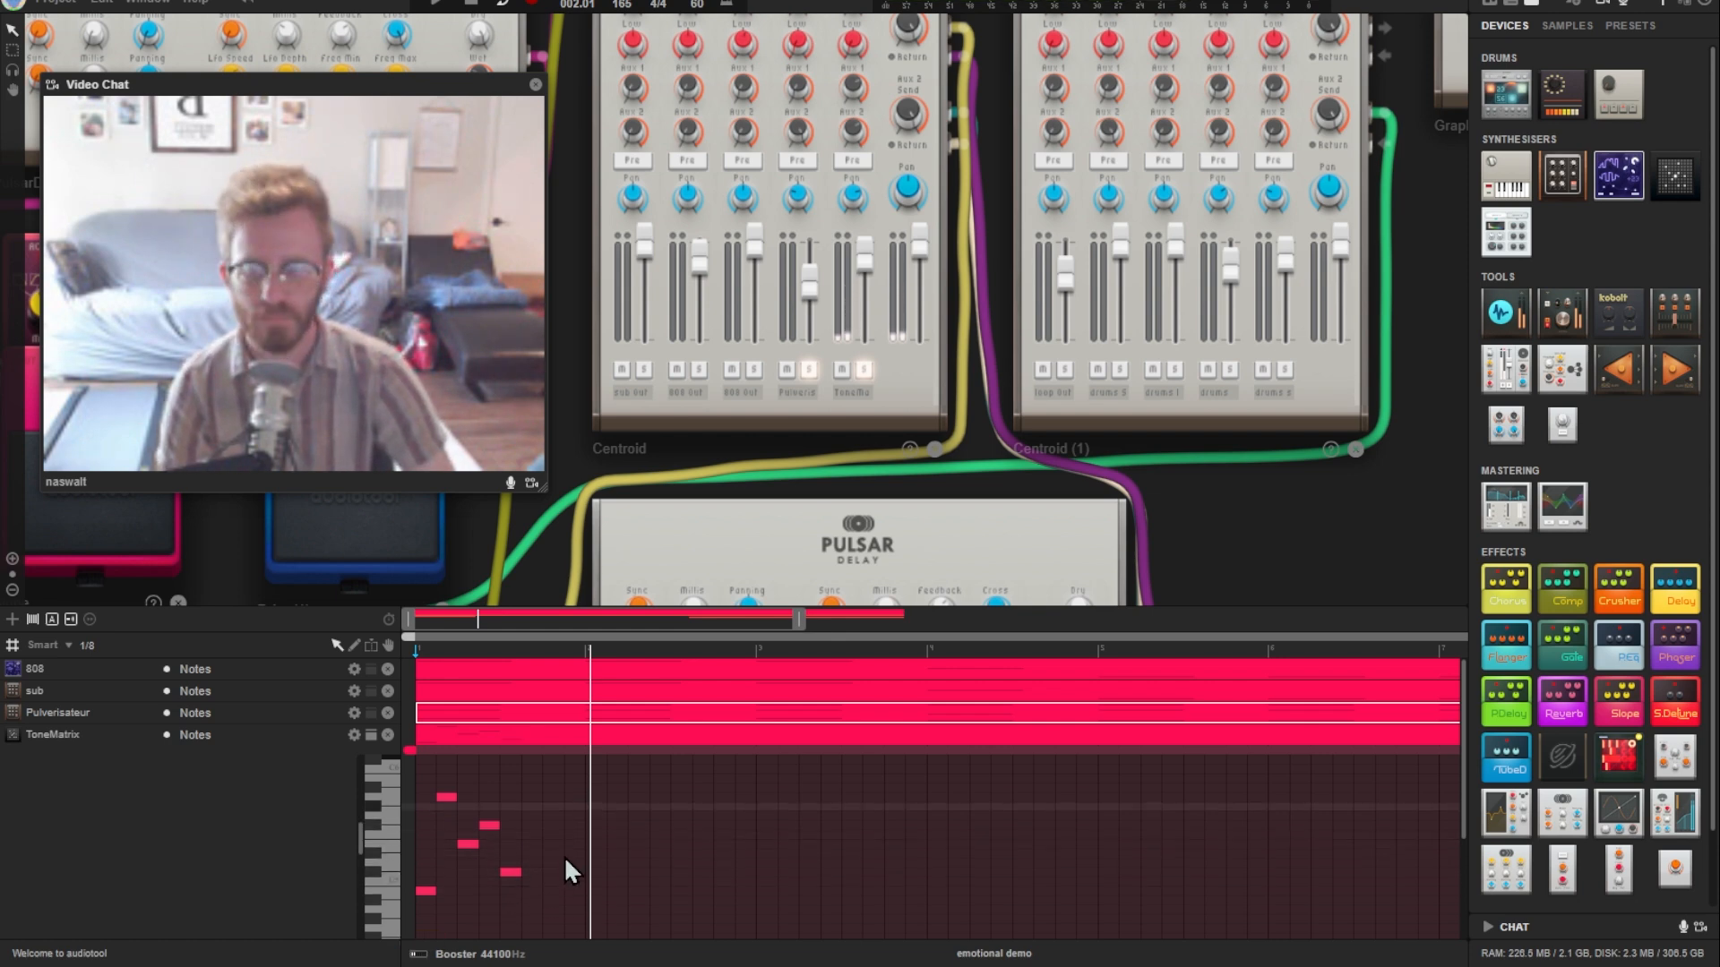
Step: Complete the first bar of the ToneMatrix melody with three eighth notes: lowest, one semitone higher, and a high note an octave above the opening note
left_click(468, 844)
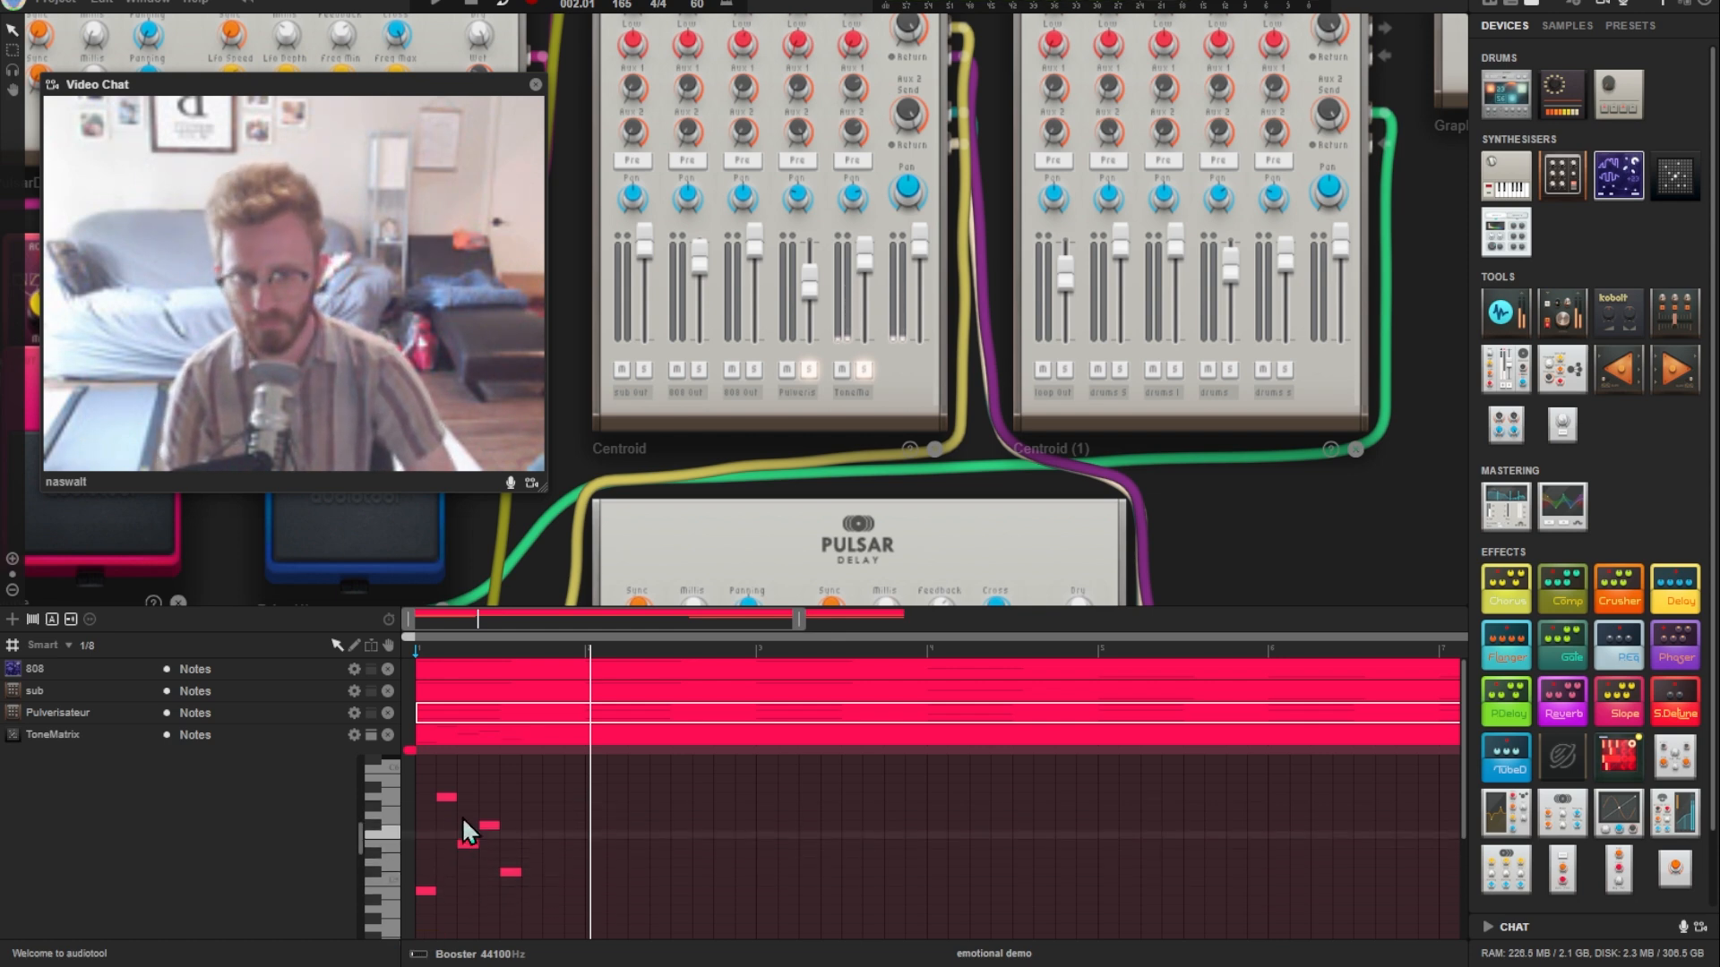
double_click(530, 917)
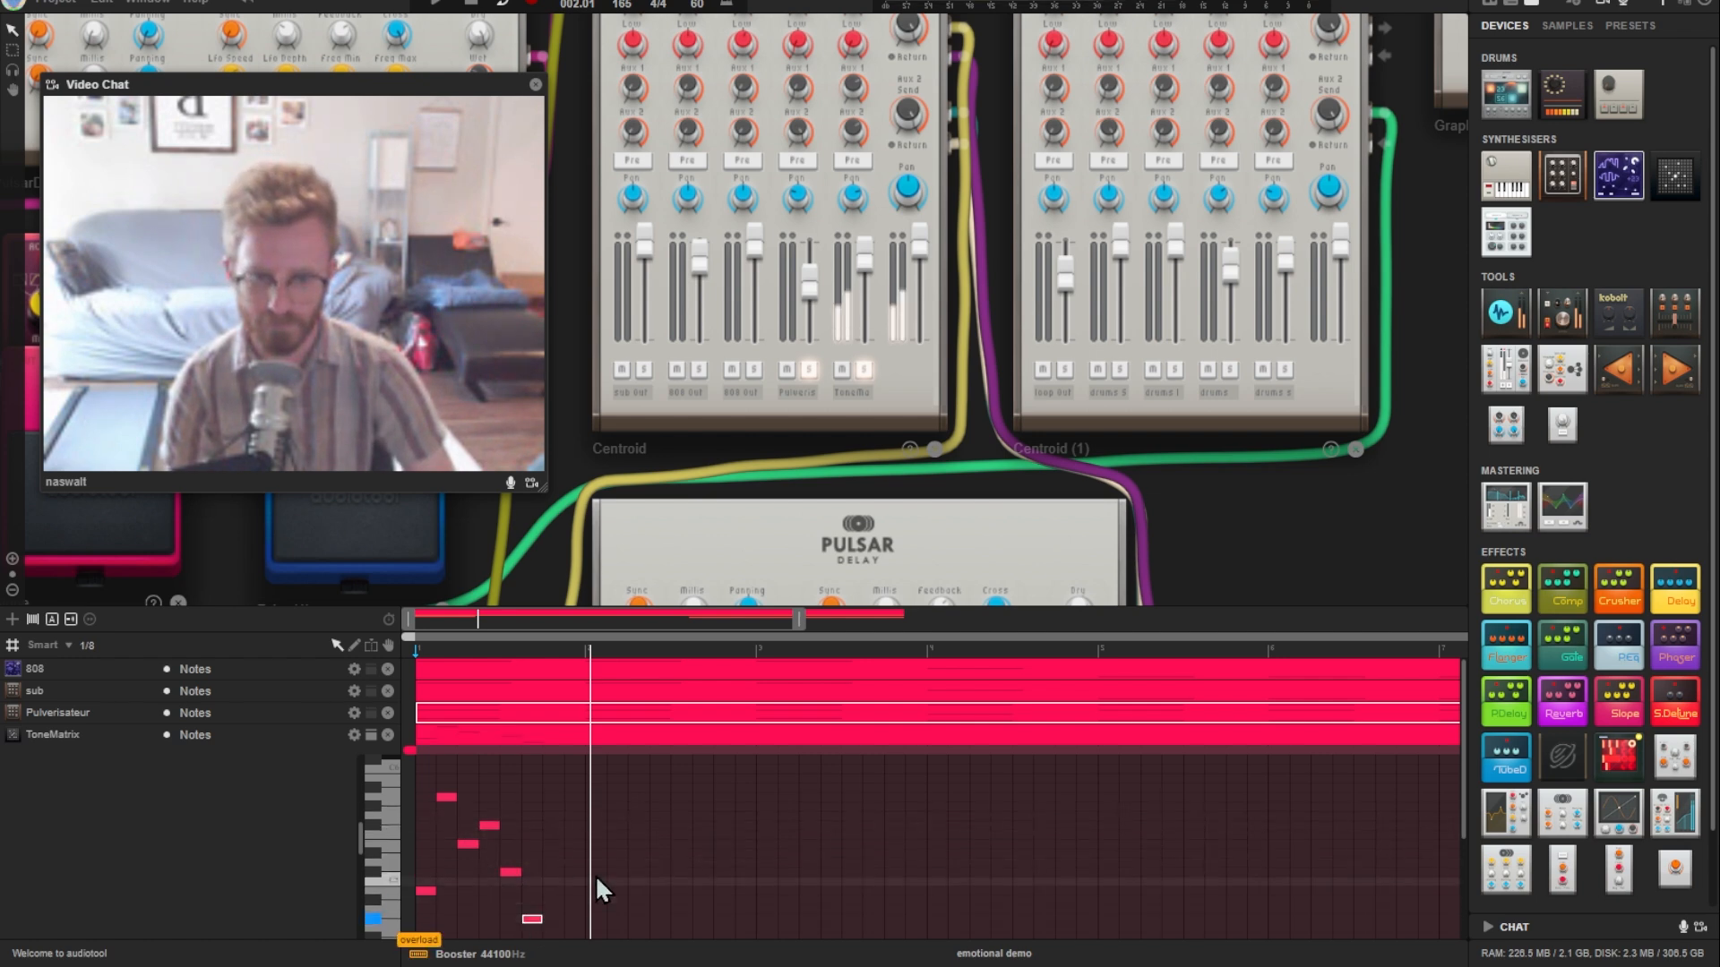
double_click(555, 909)
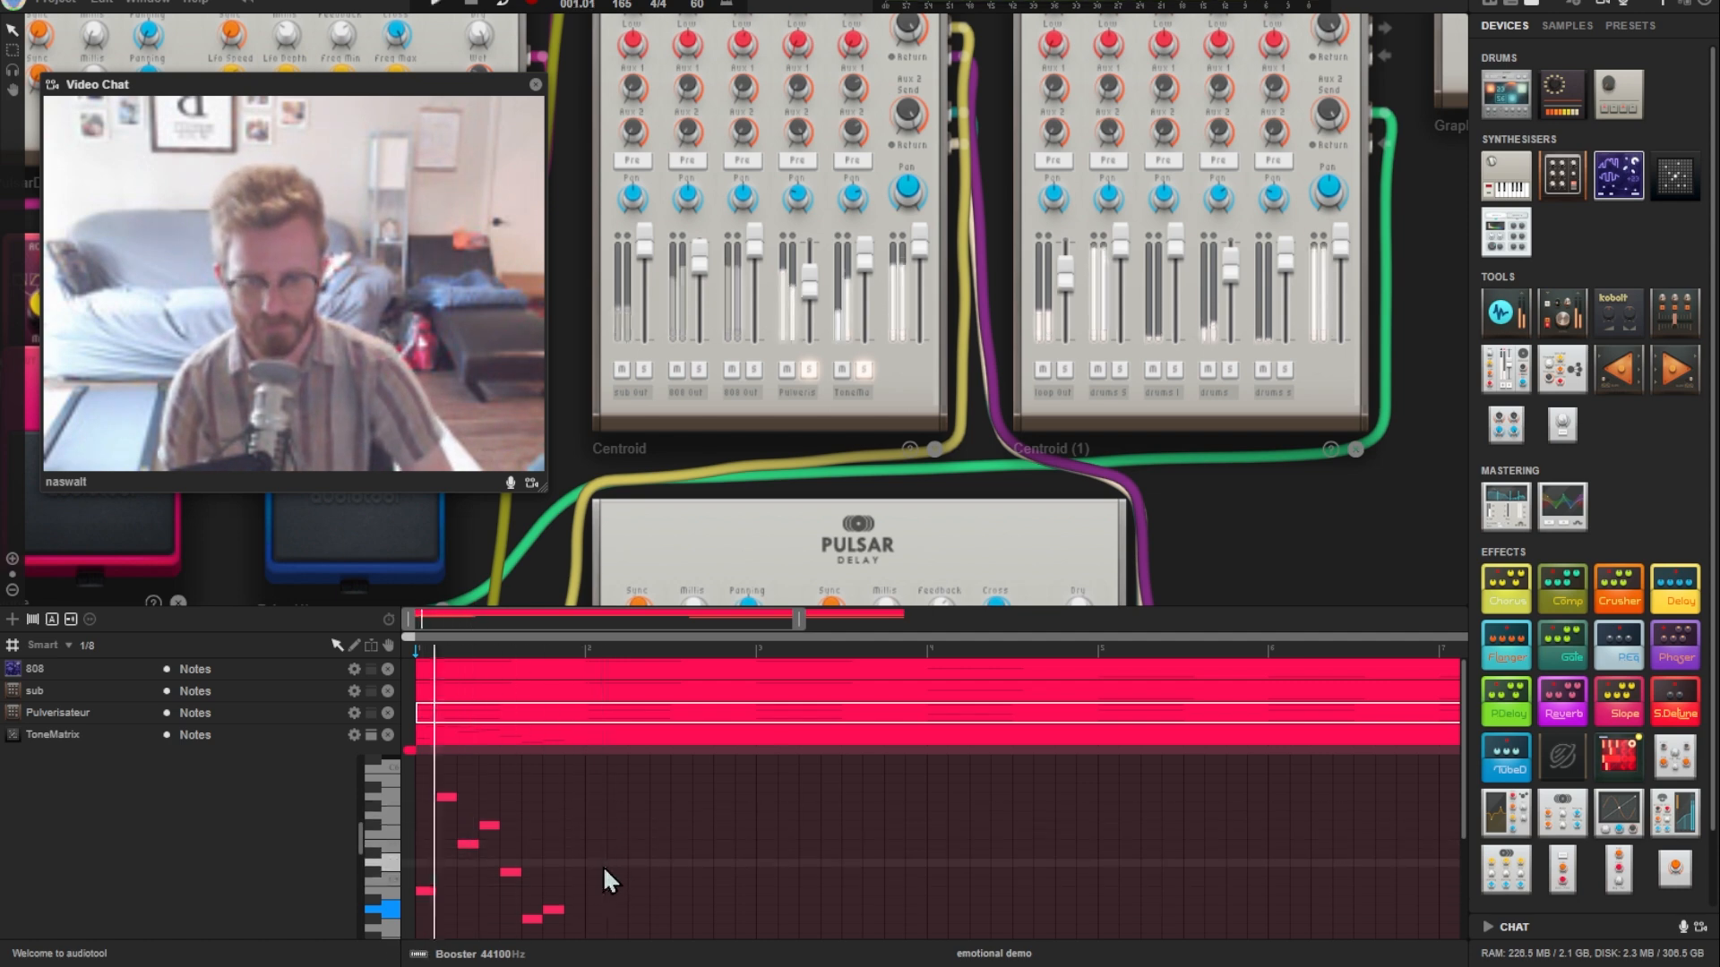
left_click(572, 779)
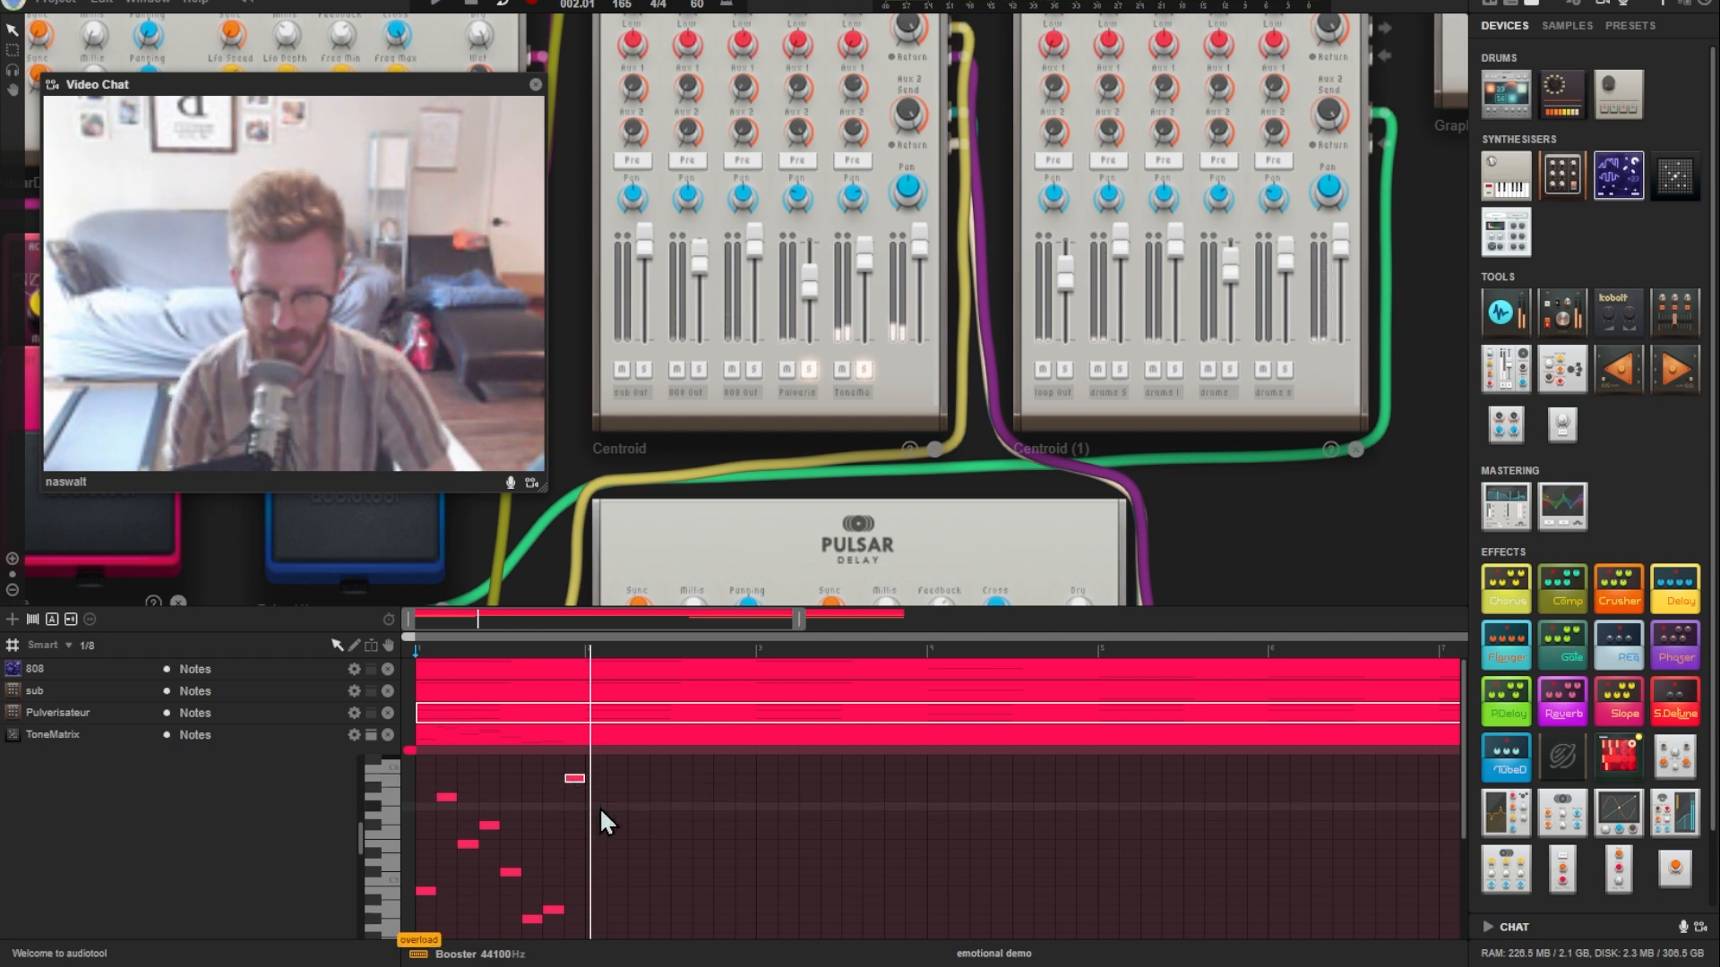
left_click(598, 807)
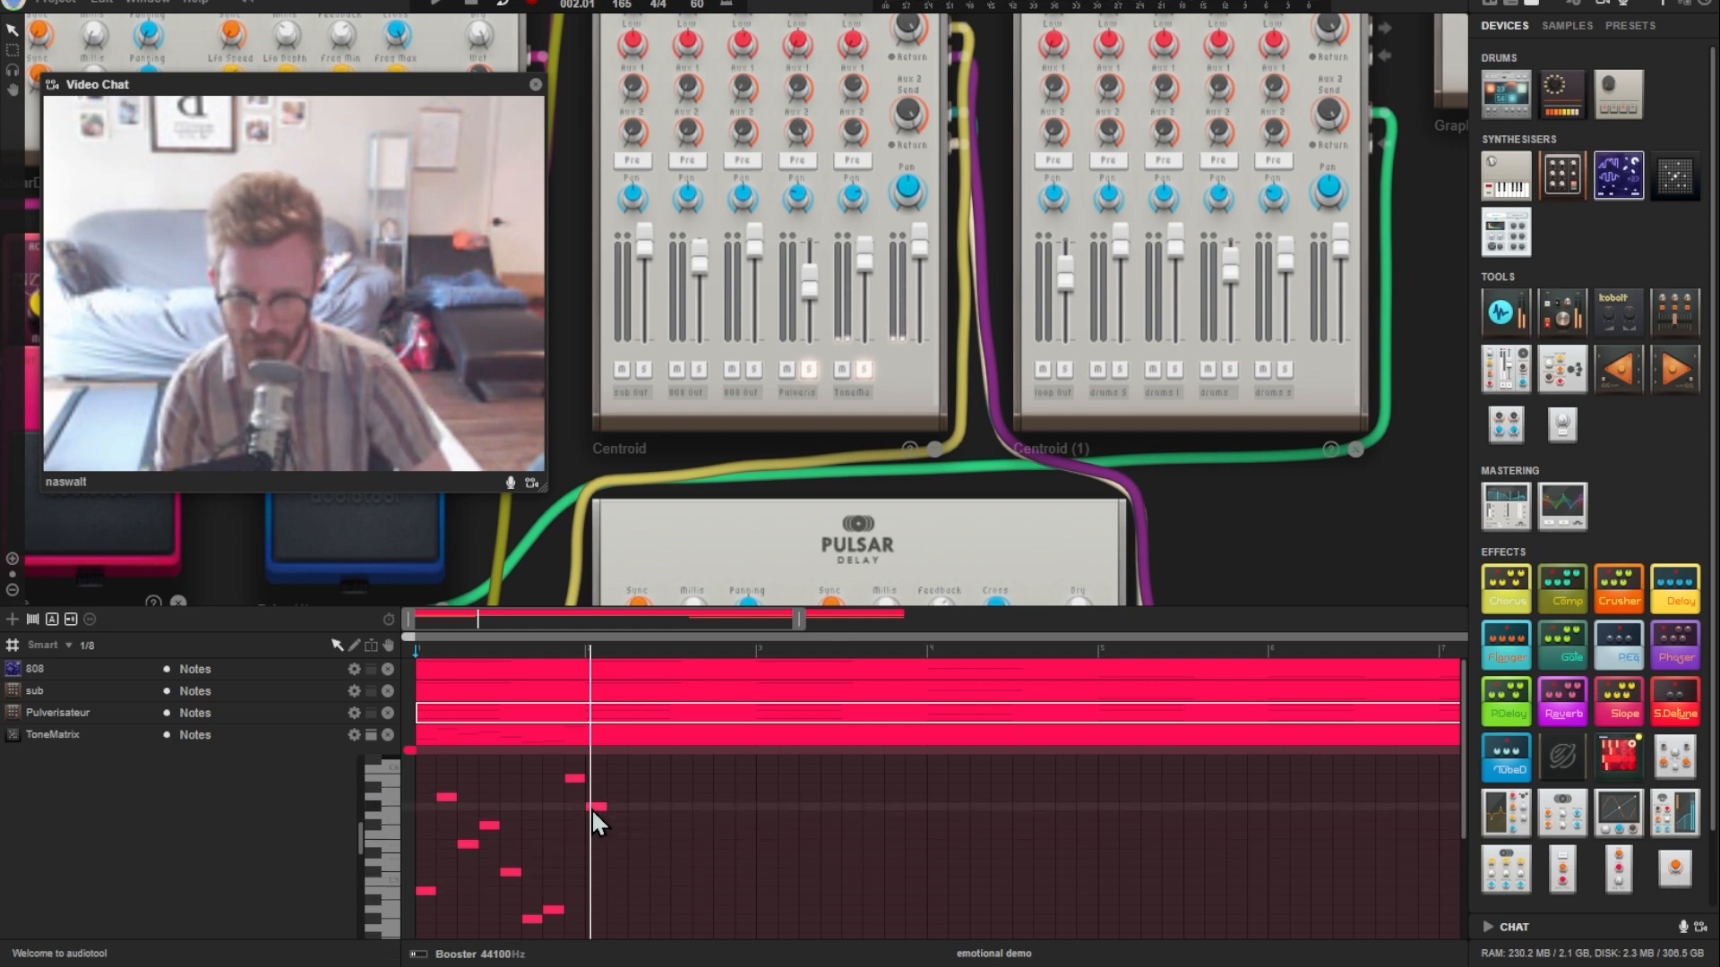
left_click_drag(593, 809, 594, 894)
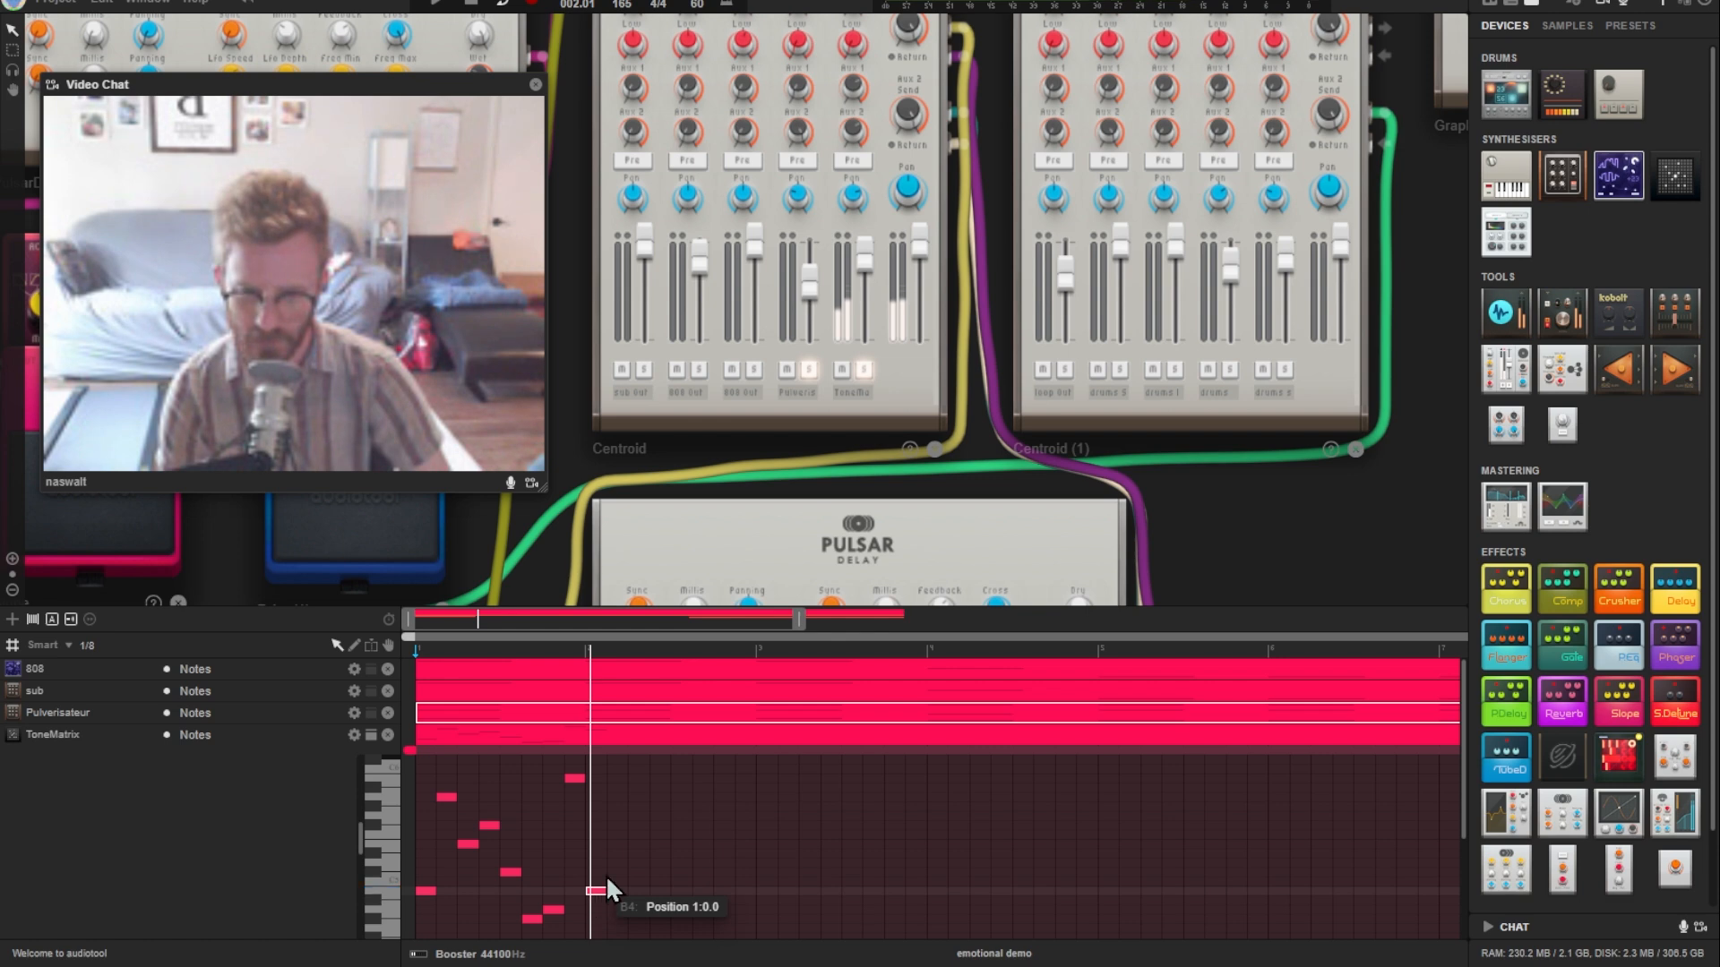
key("Delete")
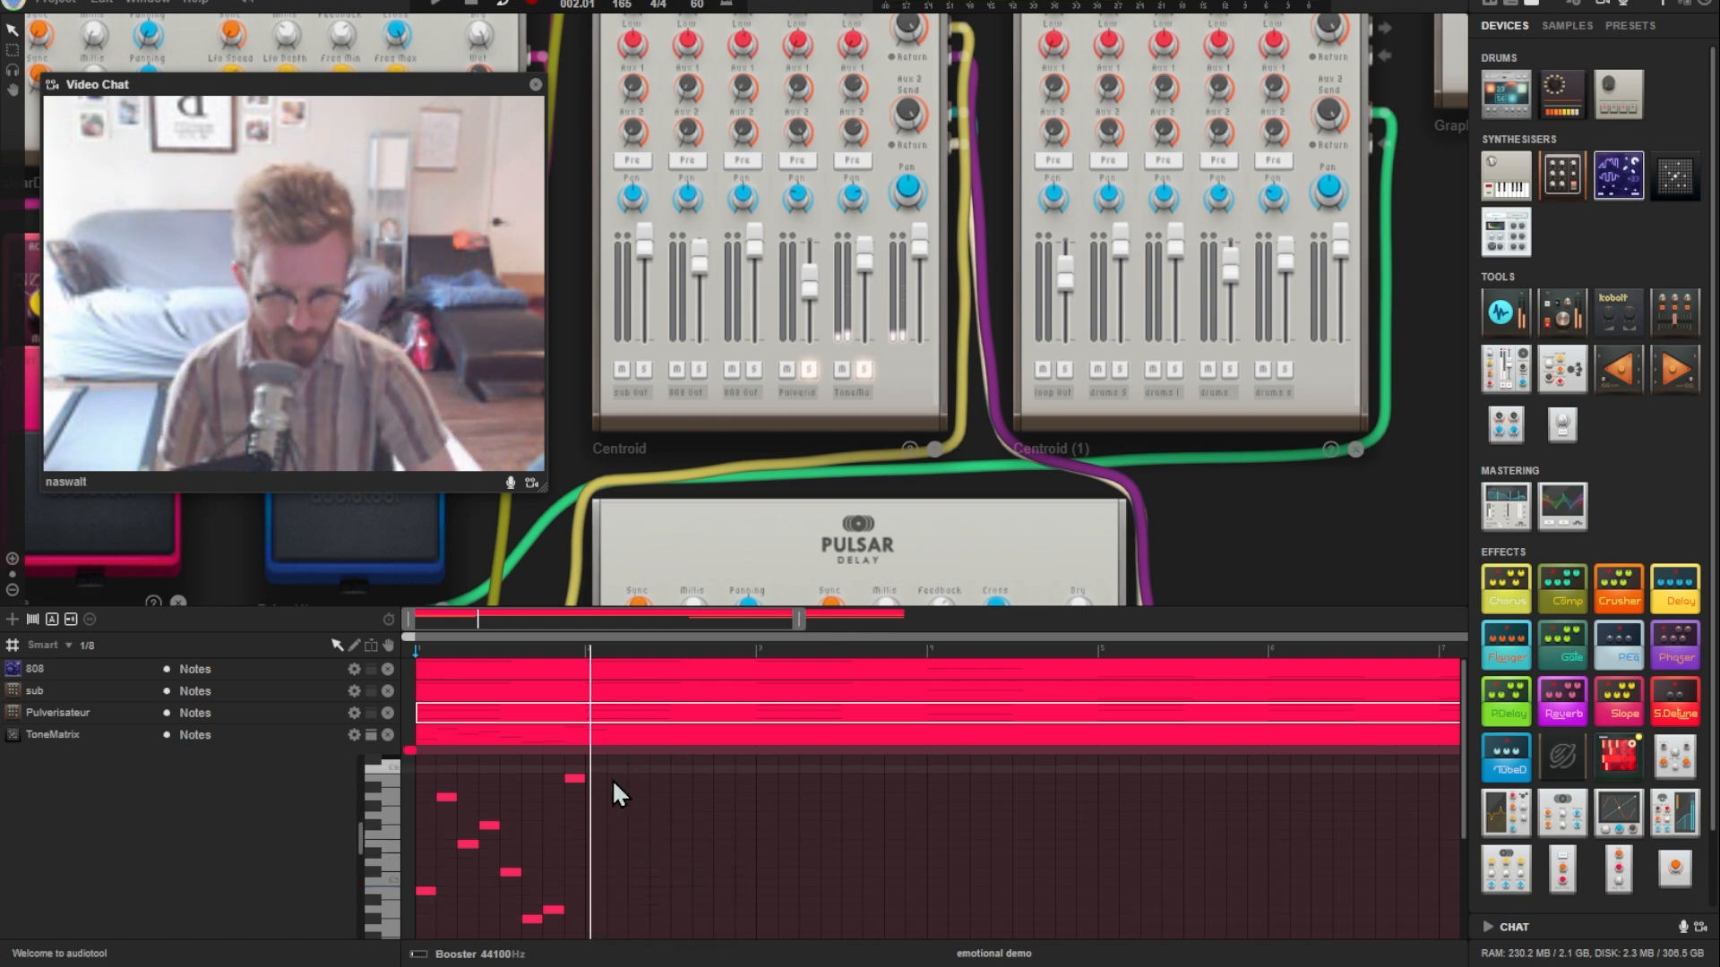
Step: Duplicate all eight melody notes of the first bar into the second bar
left_click_drag(624, 765, 405, 955)
left_click_drag(417, 890, 589, 889)
left_click(586, 852)
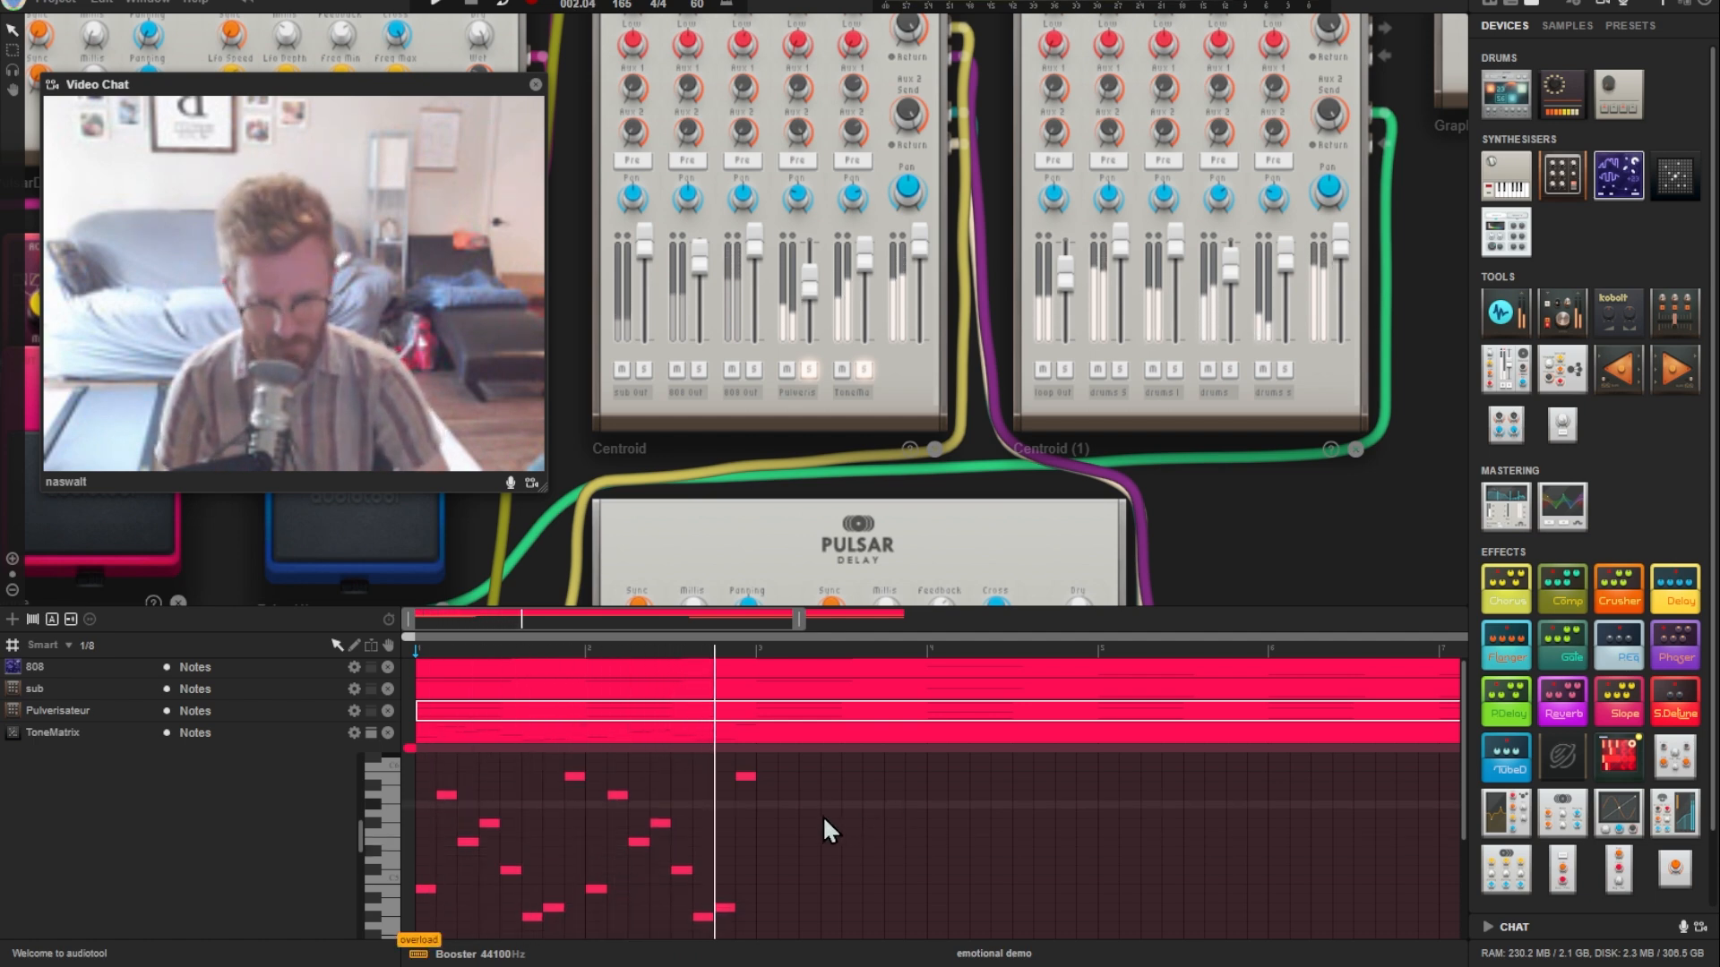
left_click_drag(798, 763, 749, 885)
left_click(917, 890, "shift")
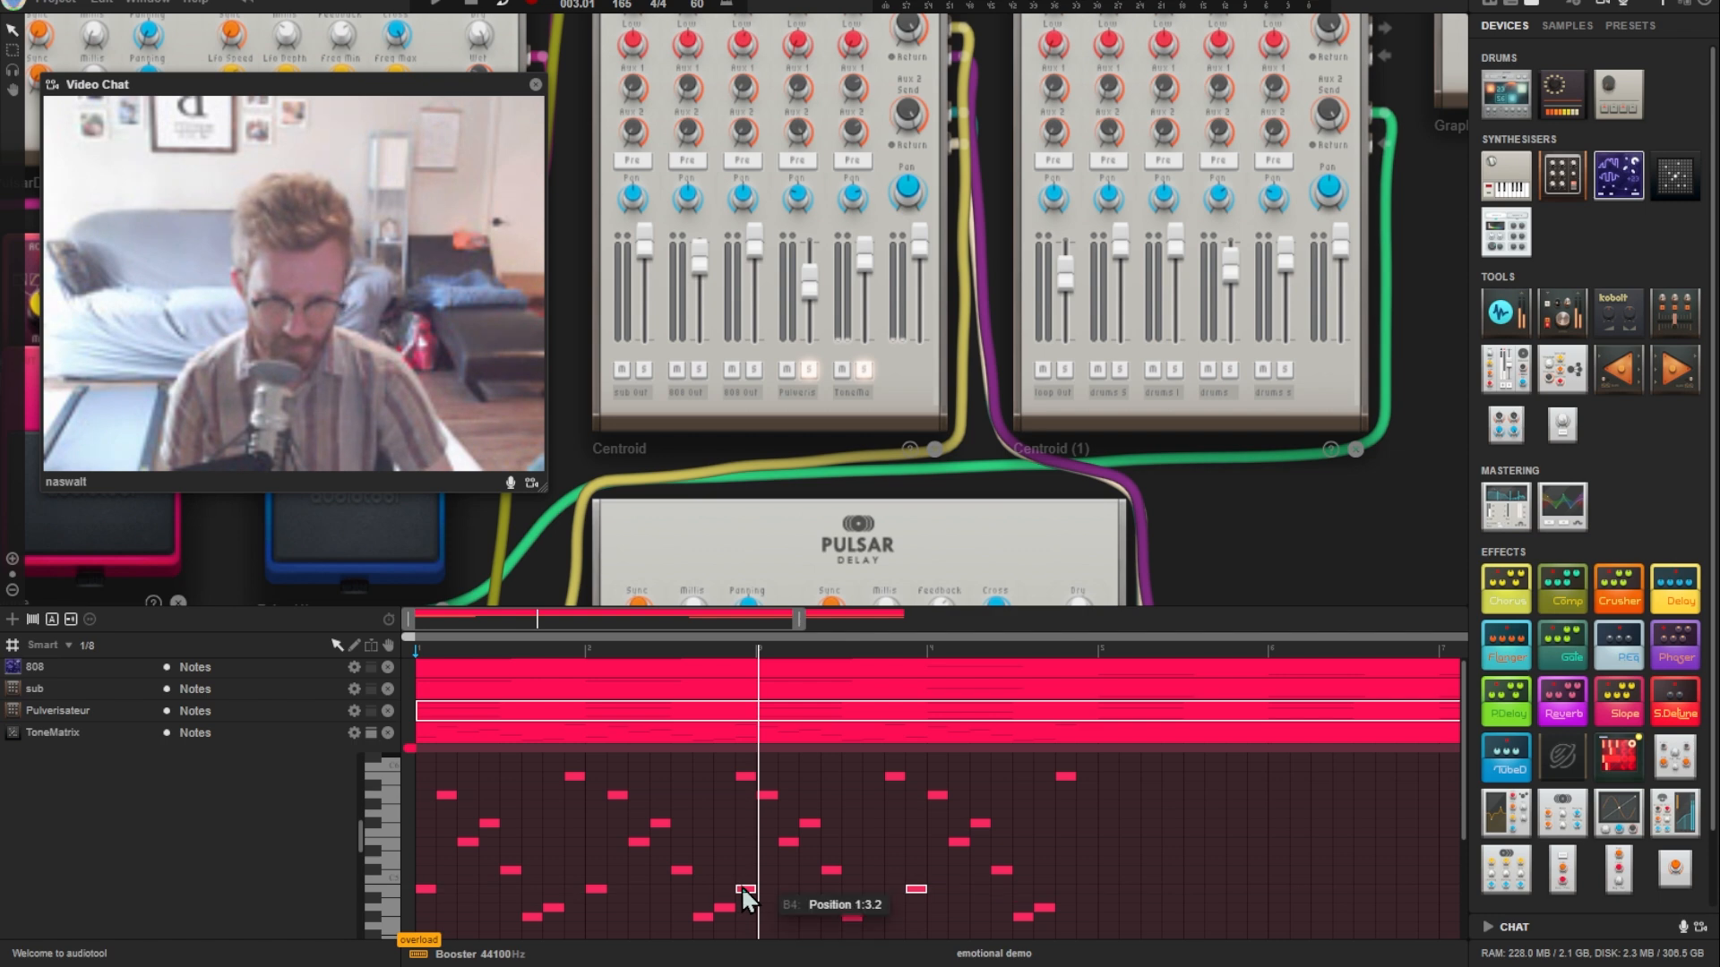
key("ctrl+z")
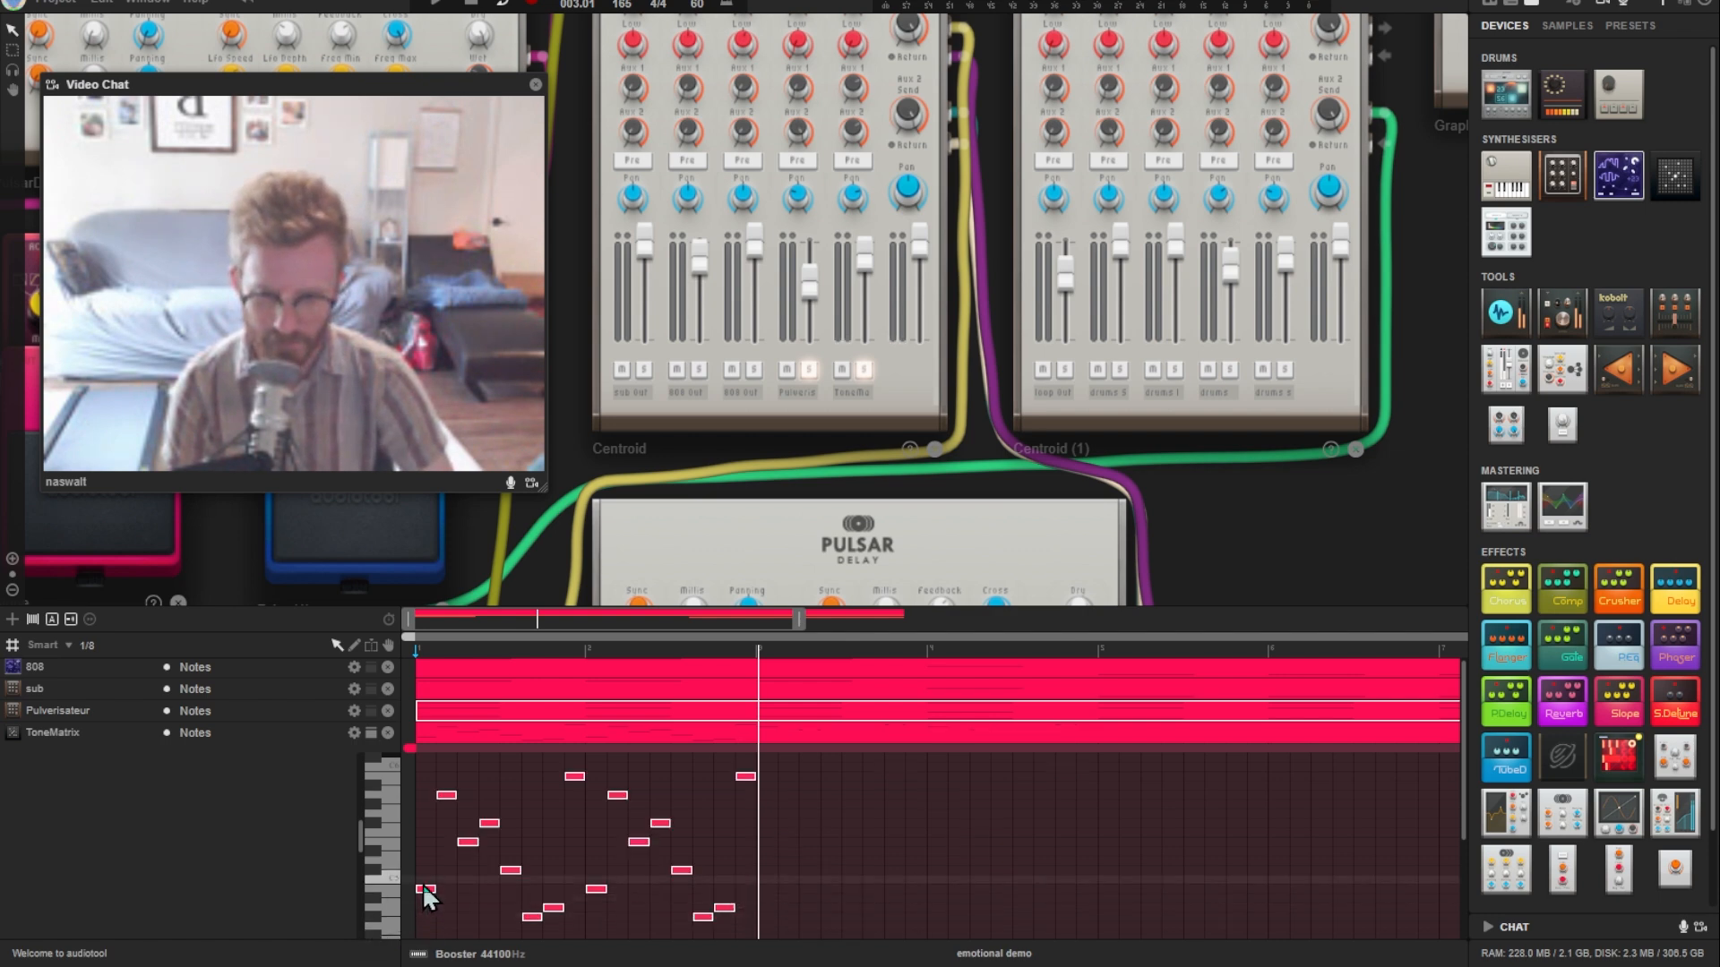
Step: Duplicate the two-bar melody into bars three and four, and lower the first note of each copied bar to A4
left_click_drag(423, 884, 768, 910)
left_click(750, 876)
left_click(768, 890)
left_click(935, 888, "shift")
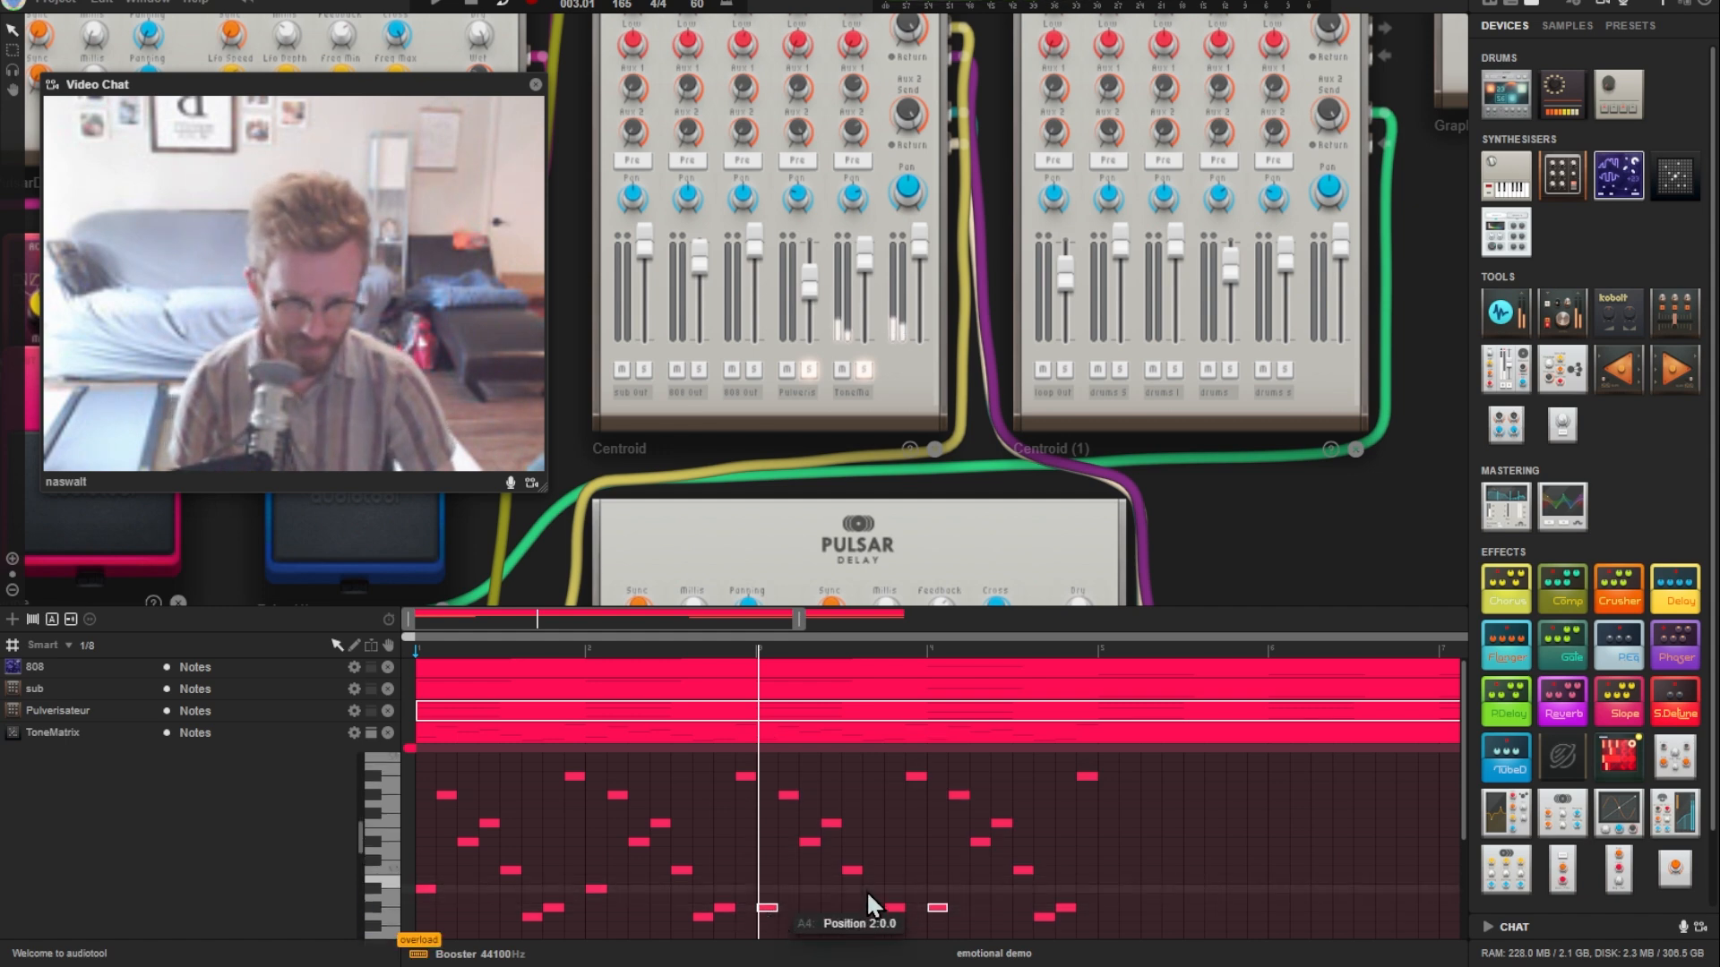
scroll(867, 892, "down", 2)
left_click(816, 903)
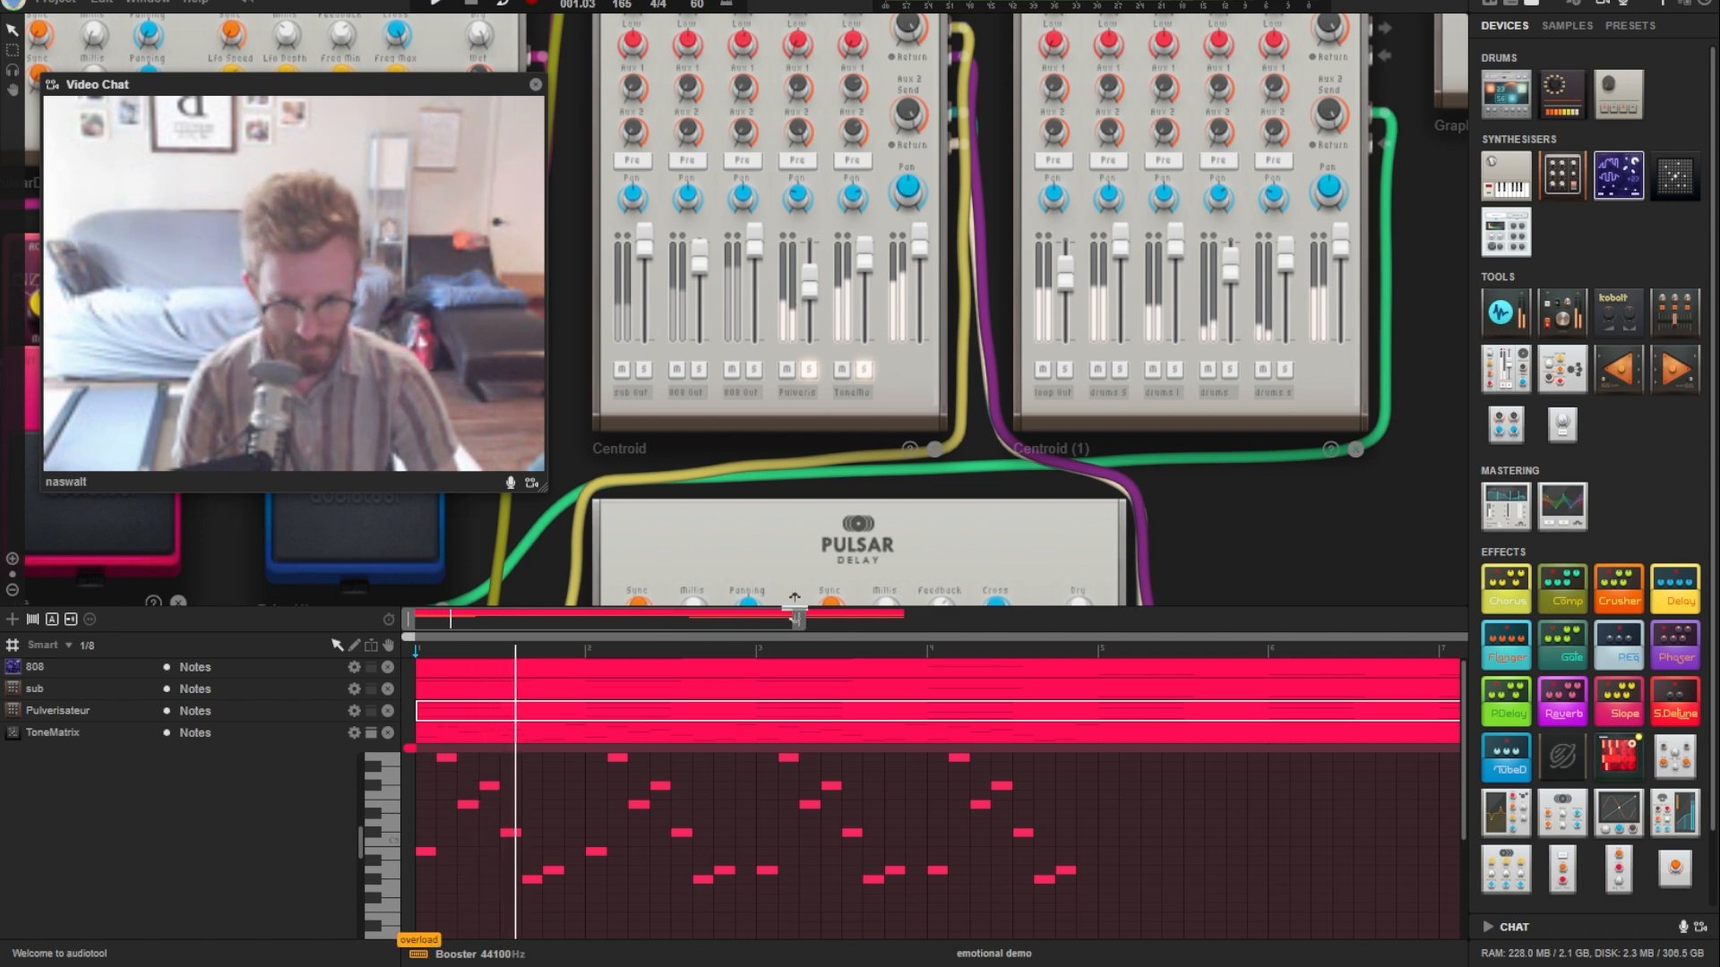
Step: Delete all the copied melody notes in bars three and four
left_click_drag(799, 617, 835, 620)
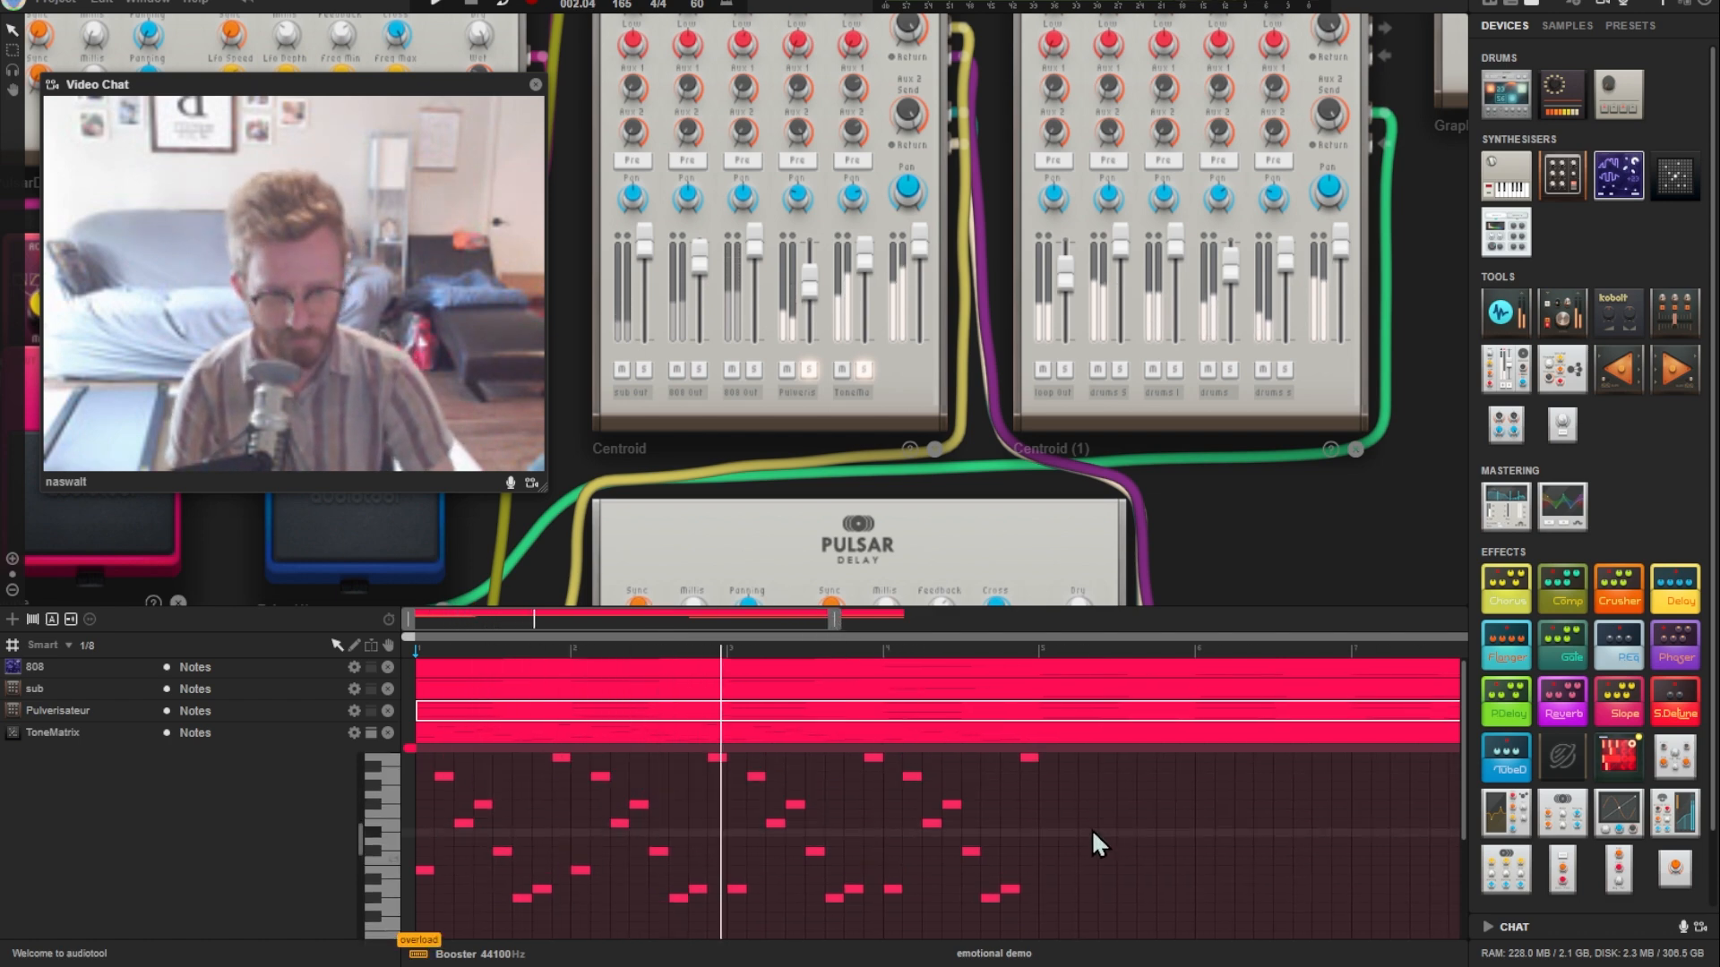
scroll(1087, 830, "up", 2)
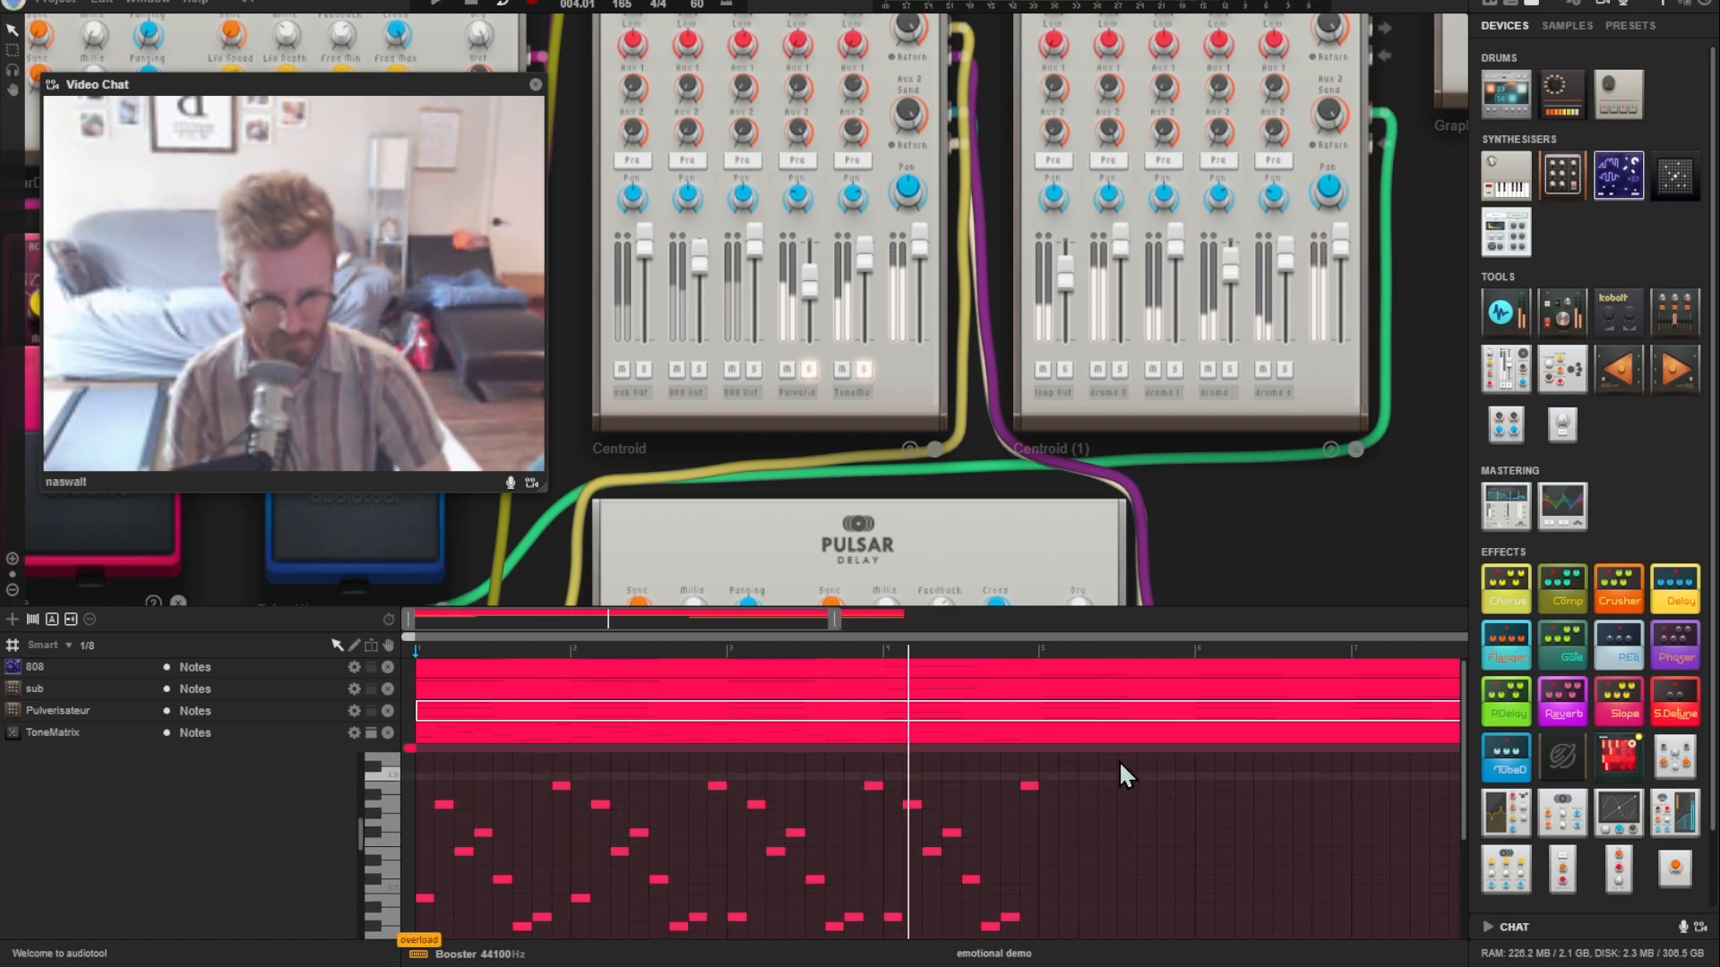
left_click_drag(1120, 761, 746, 937)
key("Delete")
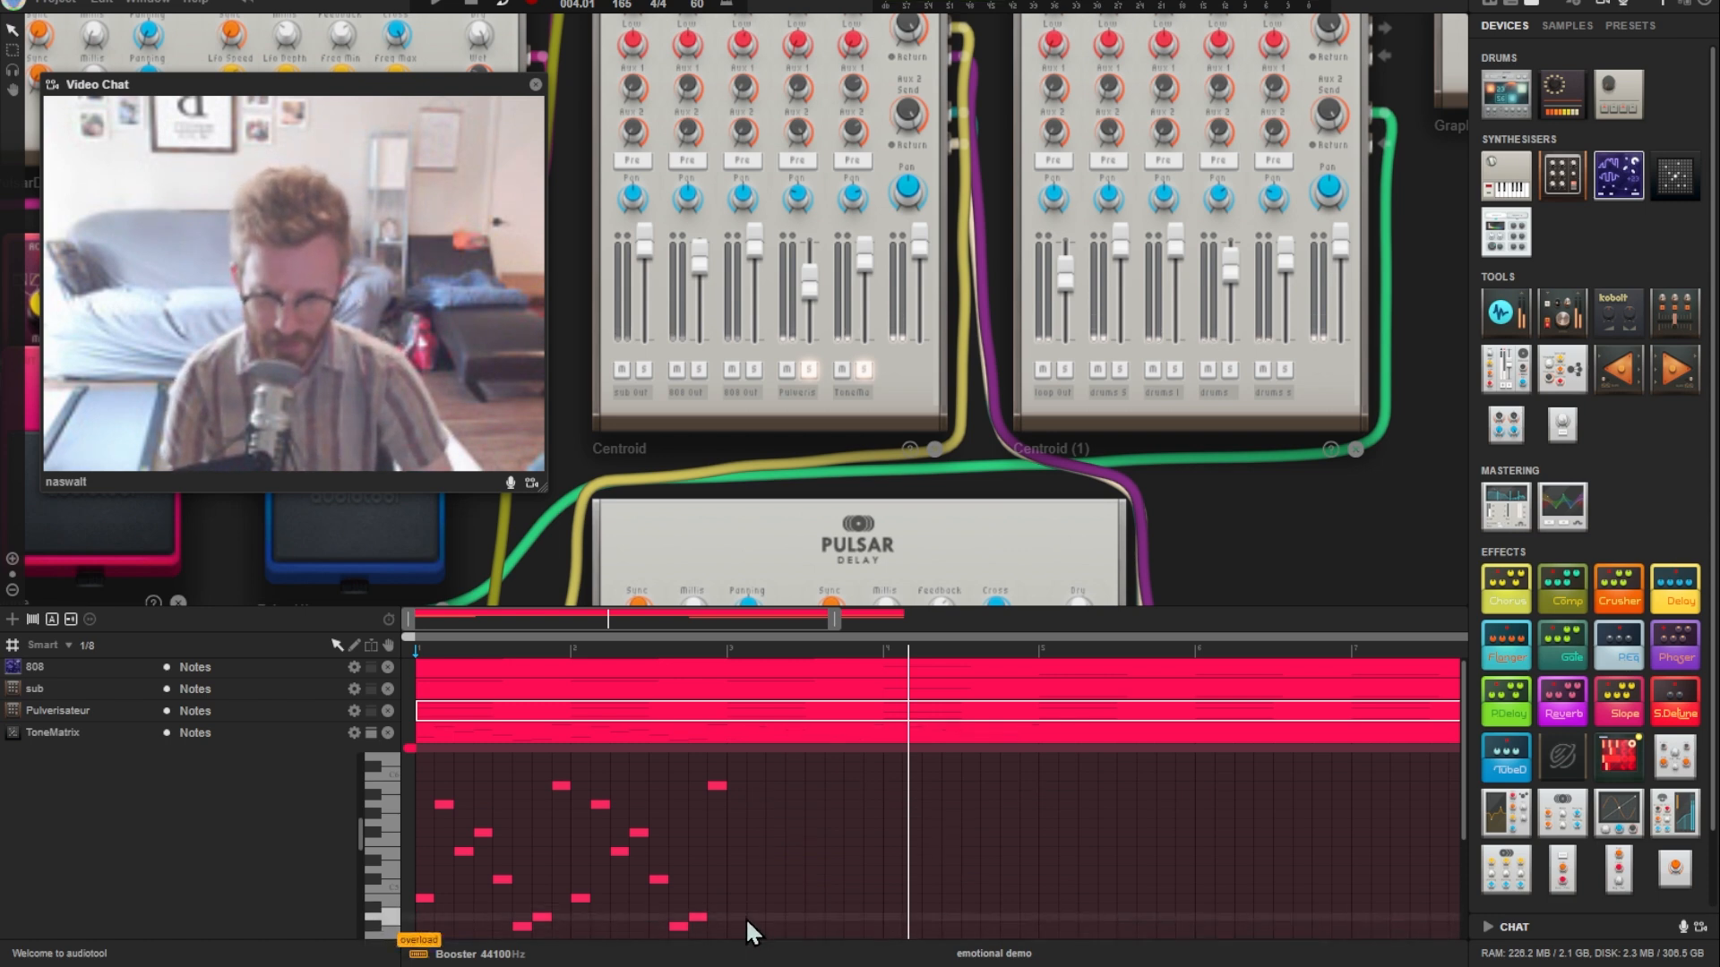
Step: Start the third bar of the melody with eighth notes on A4 and A5, followed by three descending eighth notes
double_click(745, 917)
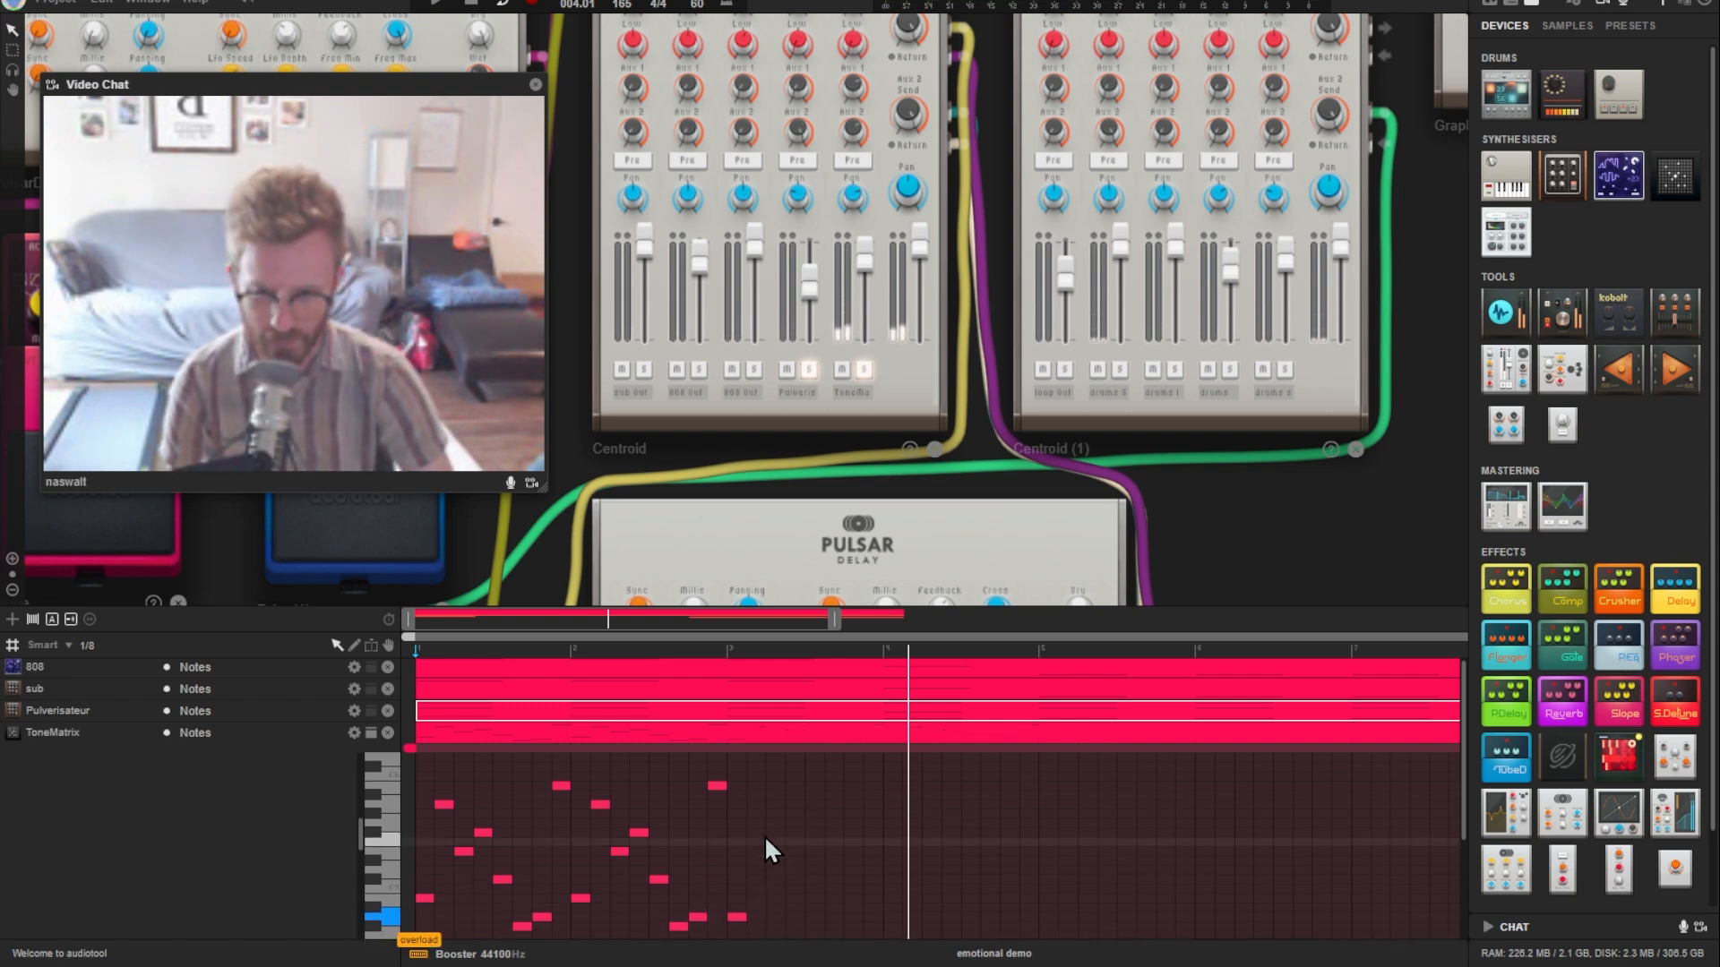
double_click(772, 804)
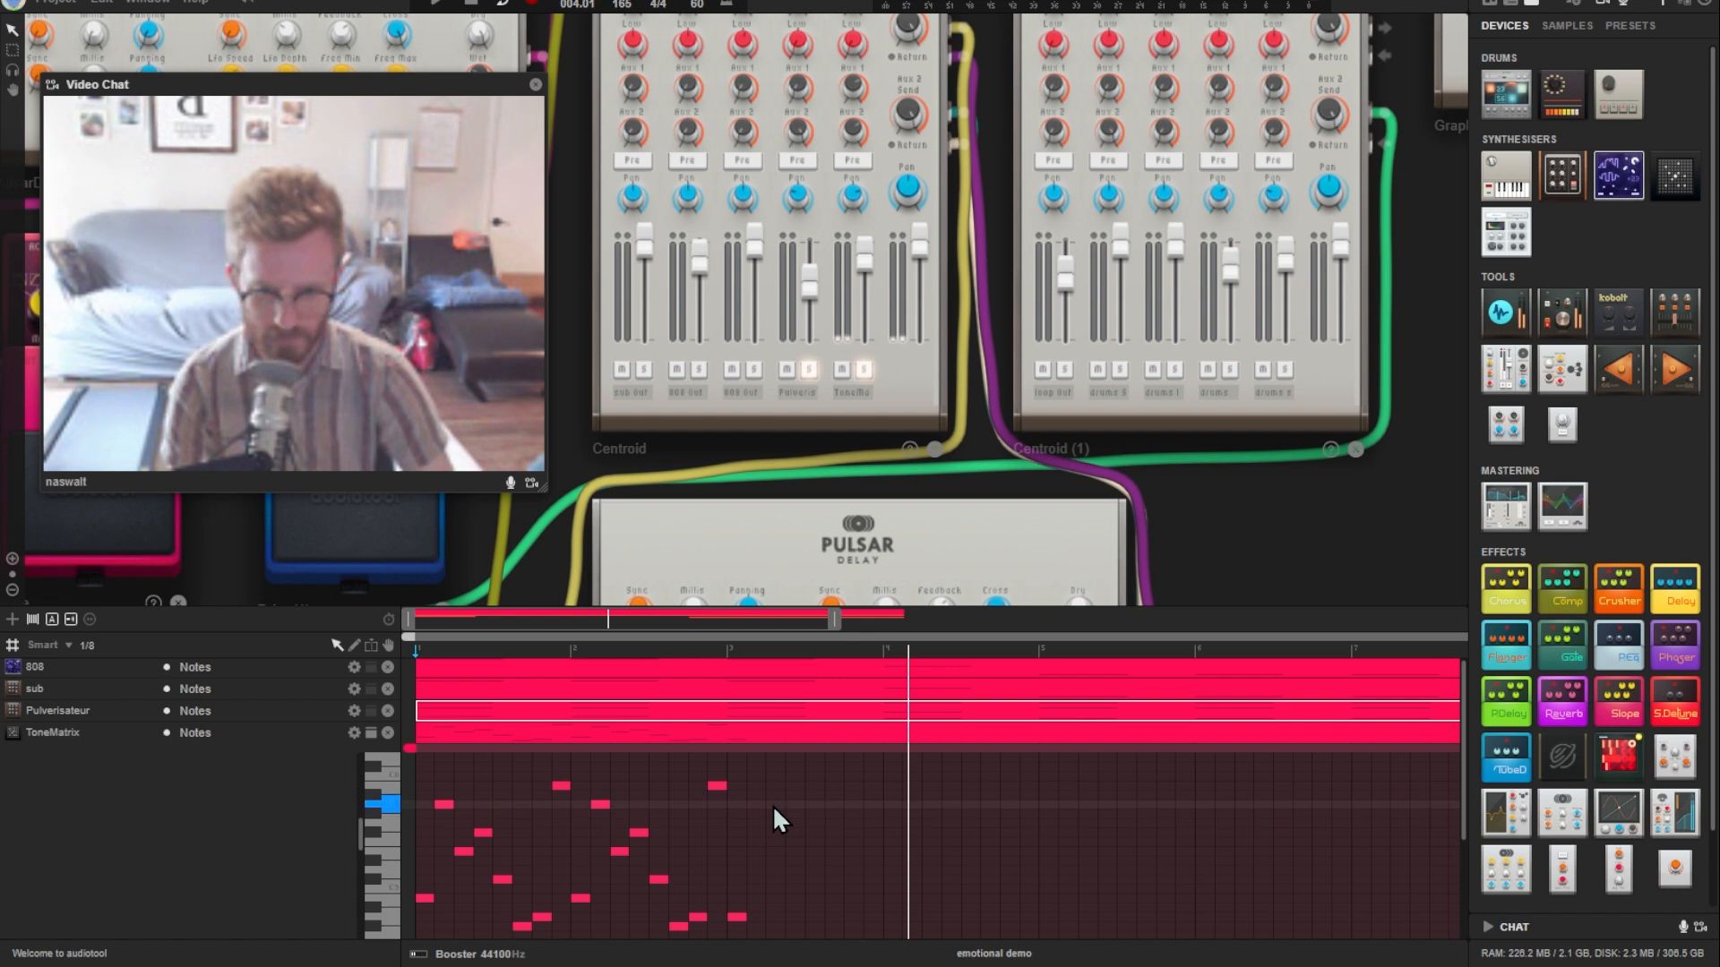
left_click_drag(772, 805, 759, 804)
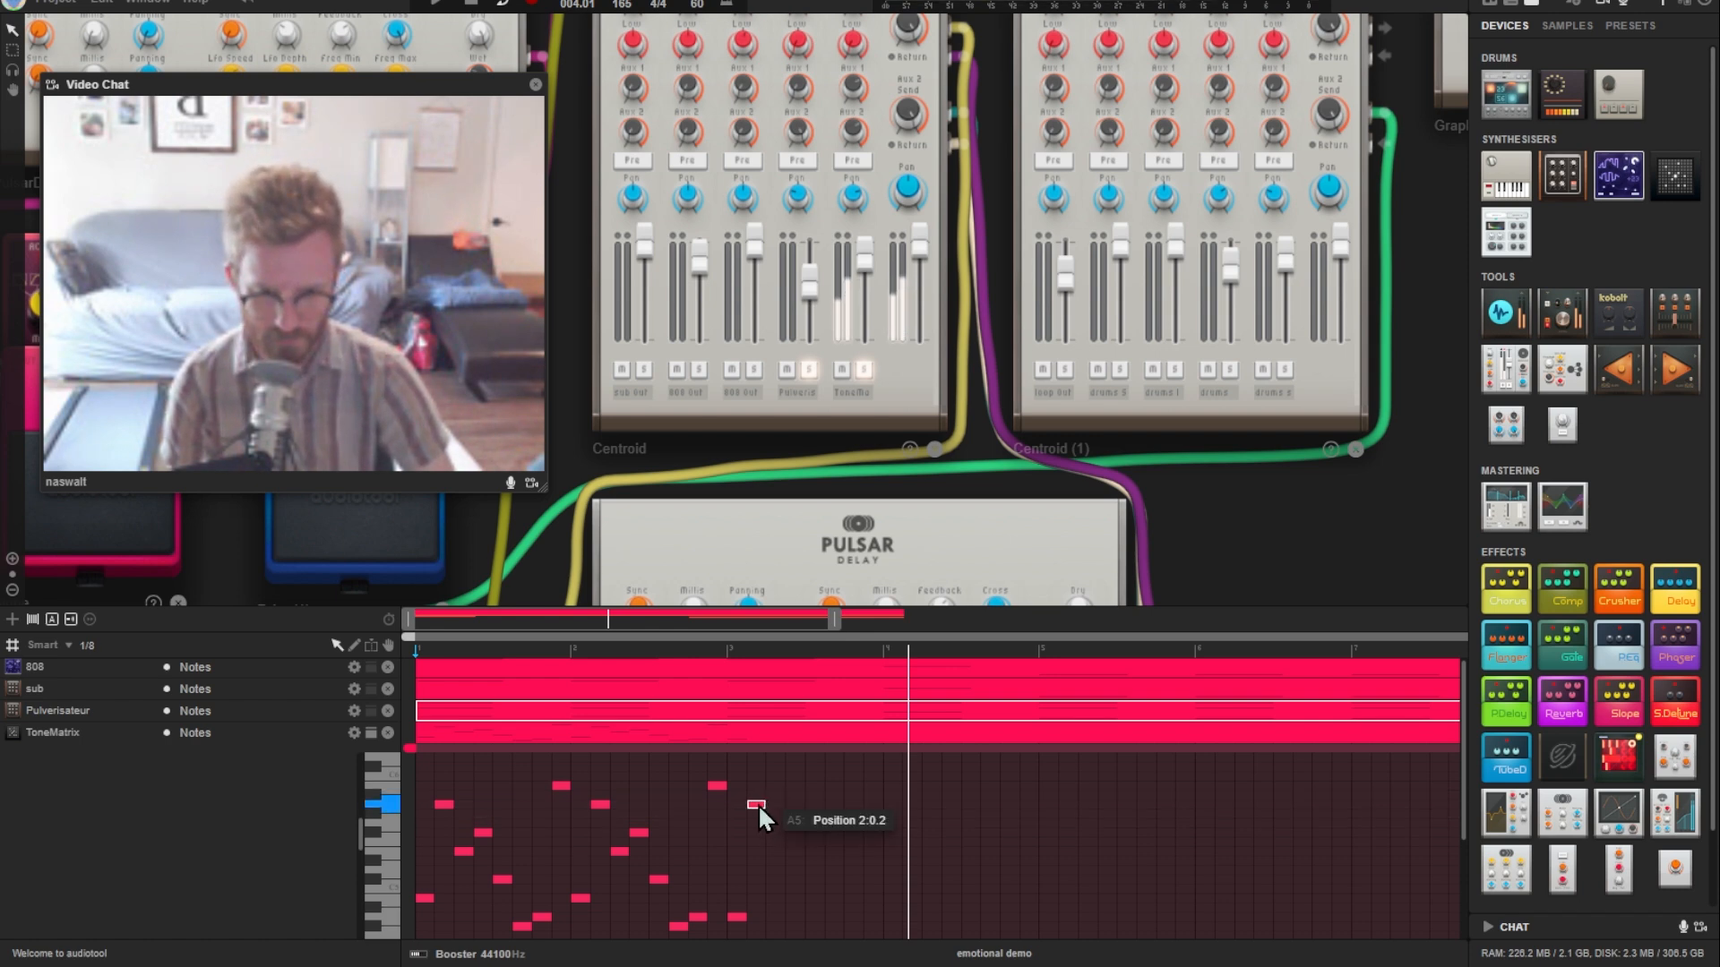
double_click(772, 815)
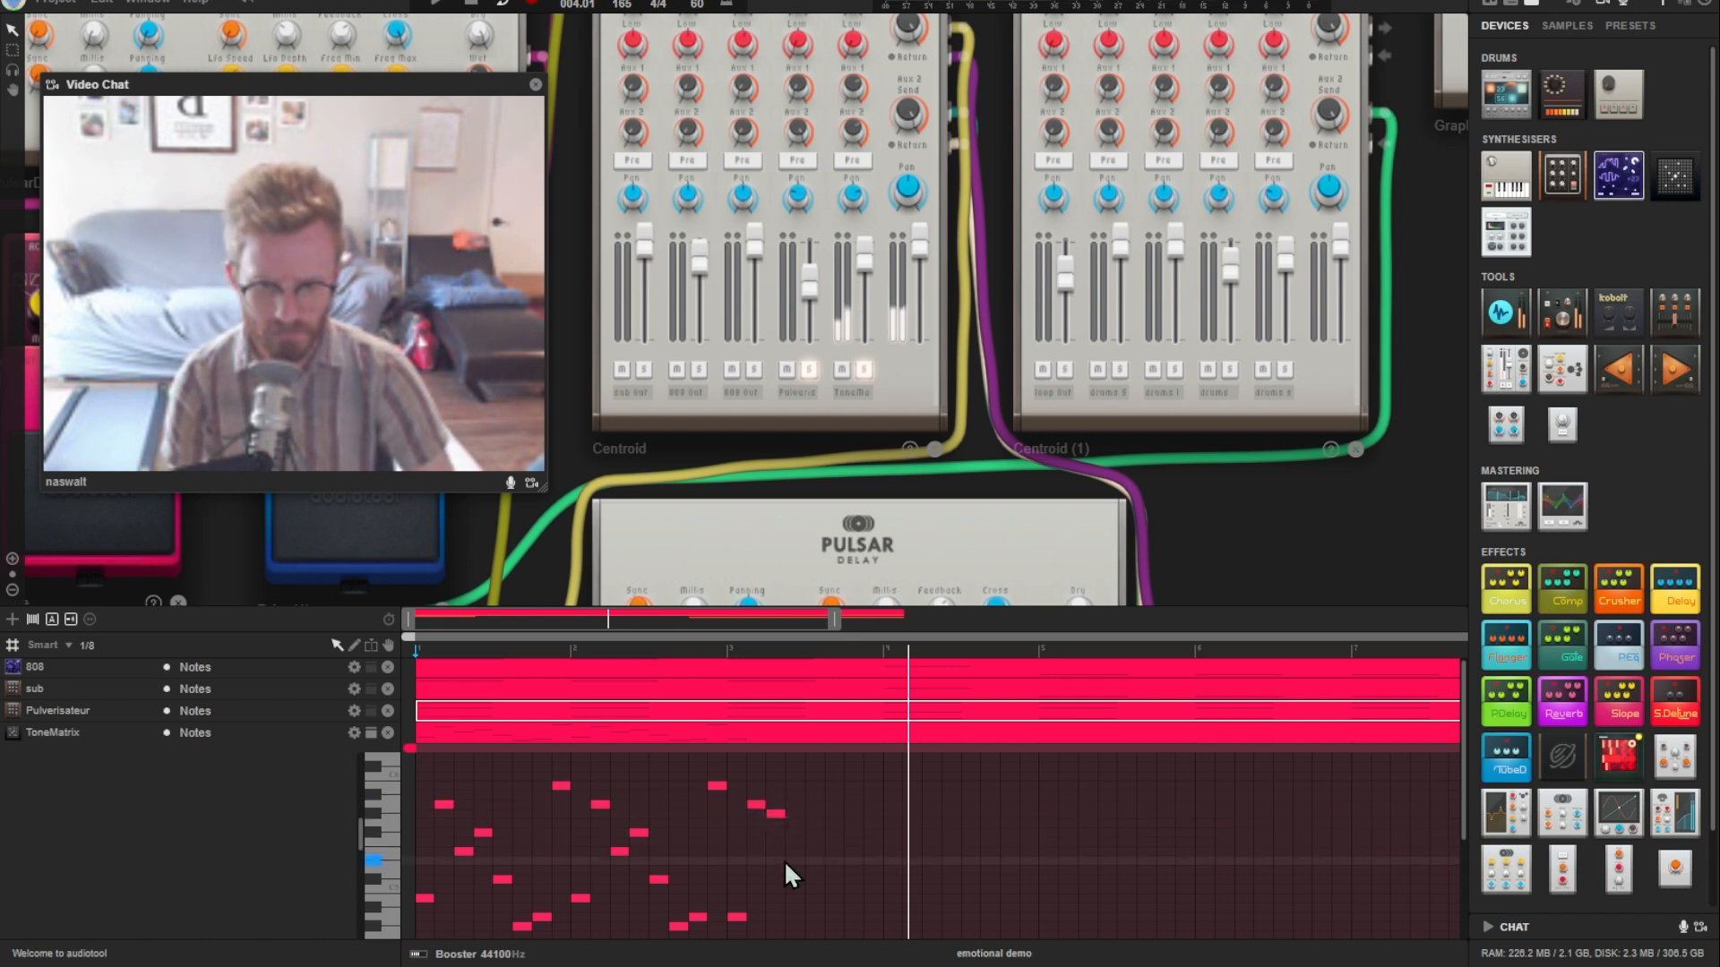
double_click(780, 860)
left_click_drag(784, 856, 792, 847)
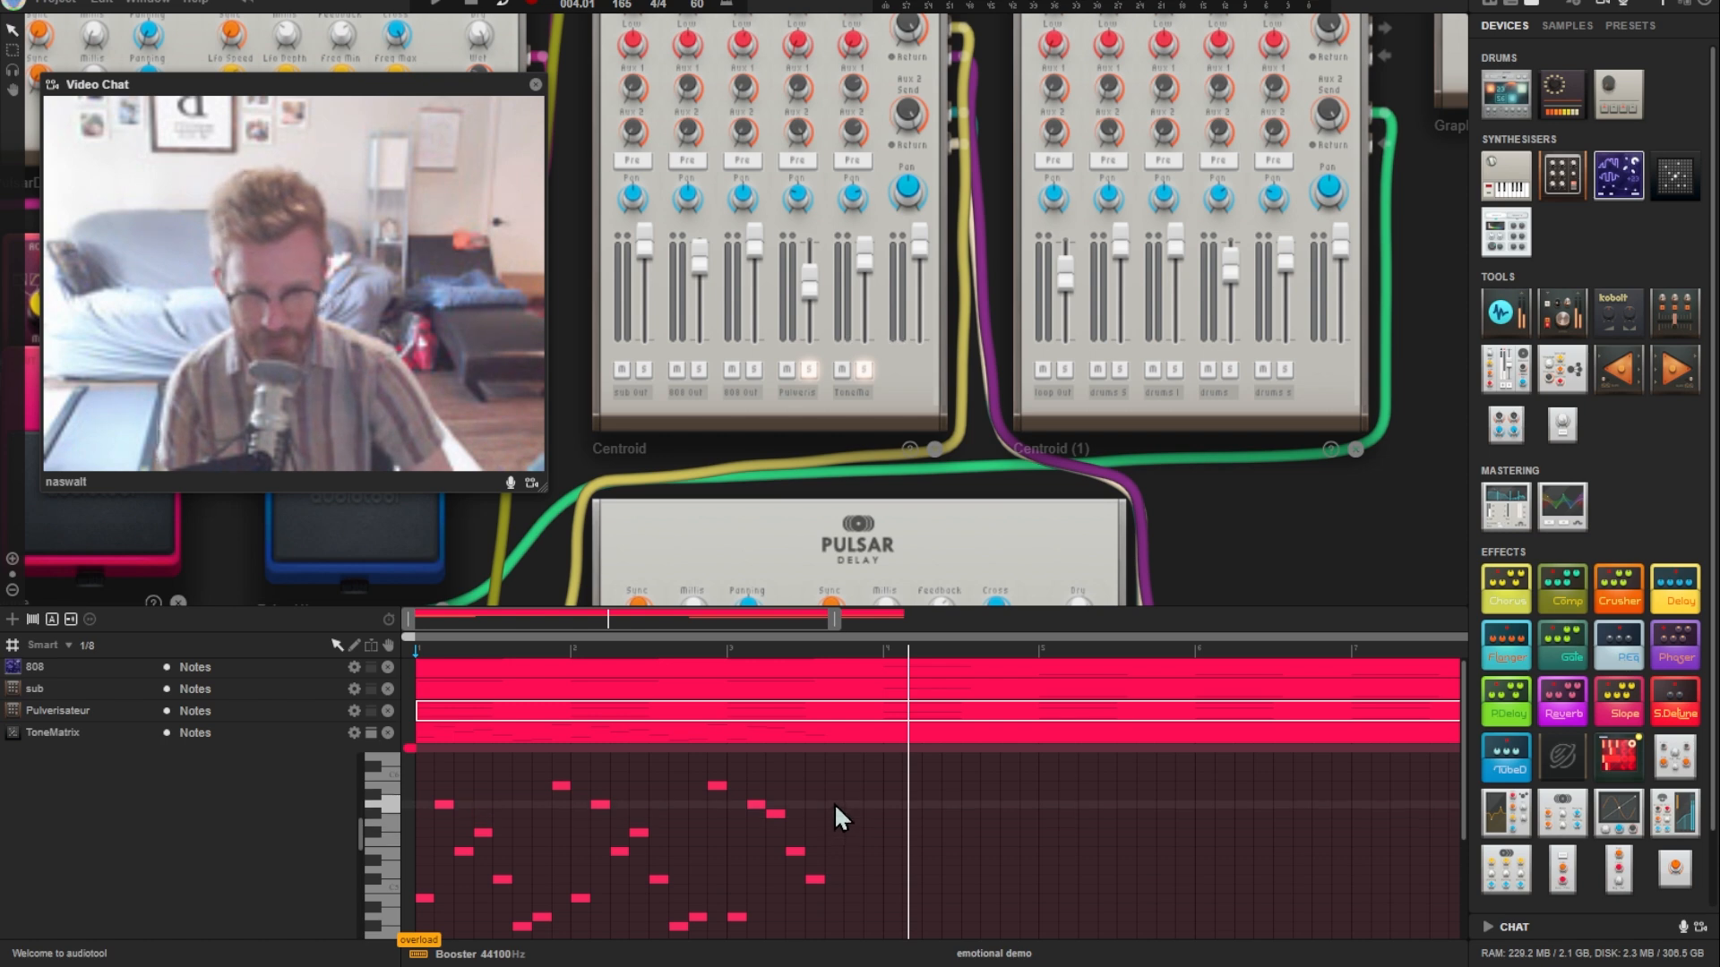
Step: Play back the melody and finish the third bar with further descending eighth notes
key("space")
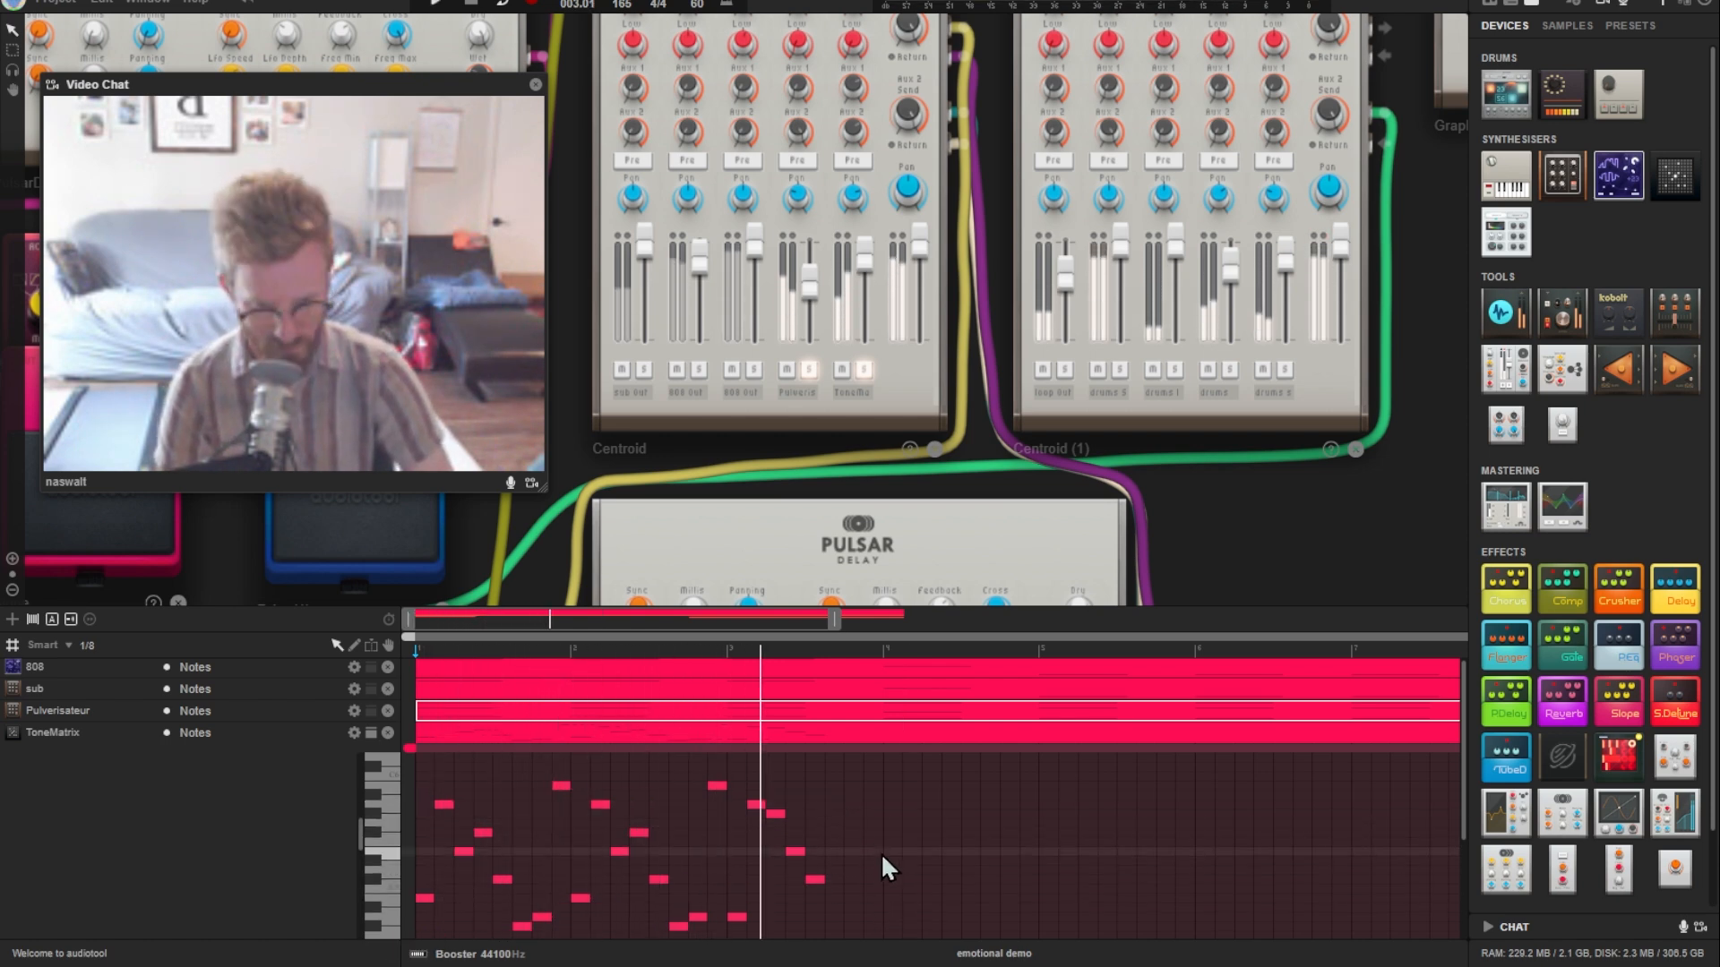
double_click(851, 916)
mouse_move(847, 916)
left_mouse_down()
mouse_move(852, 891)
mouse_move(863, 905)
left_mouse_up()
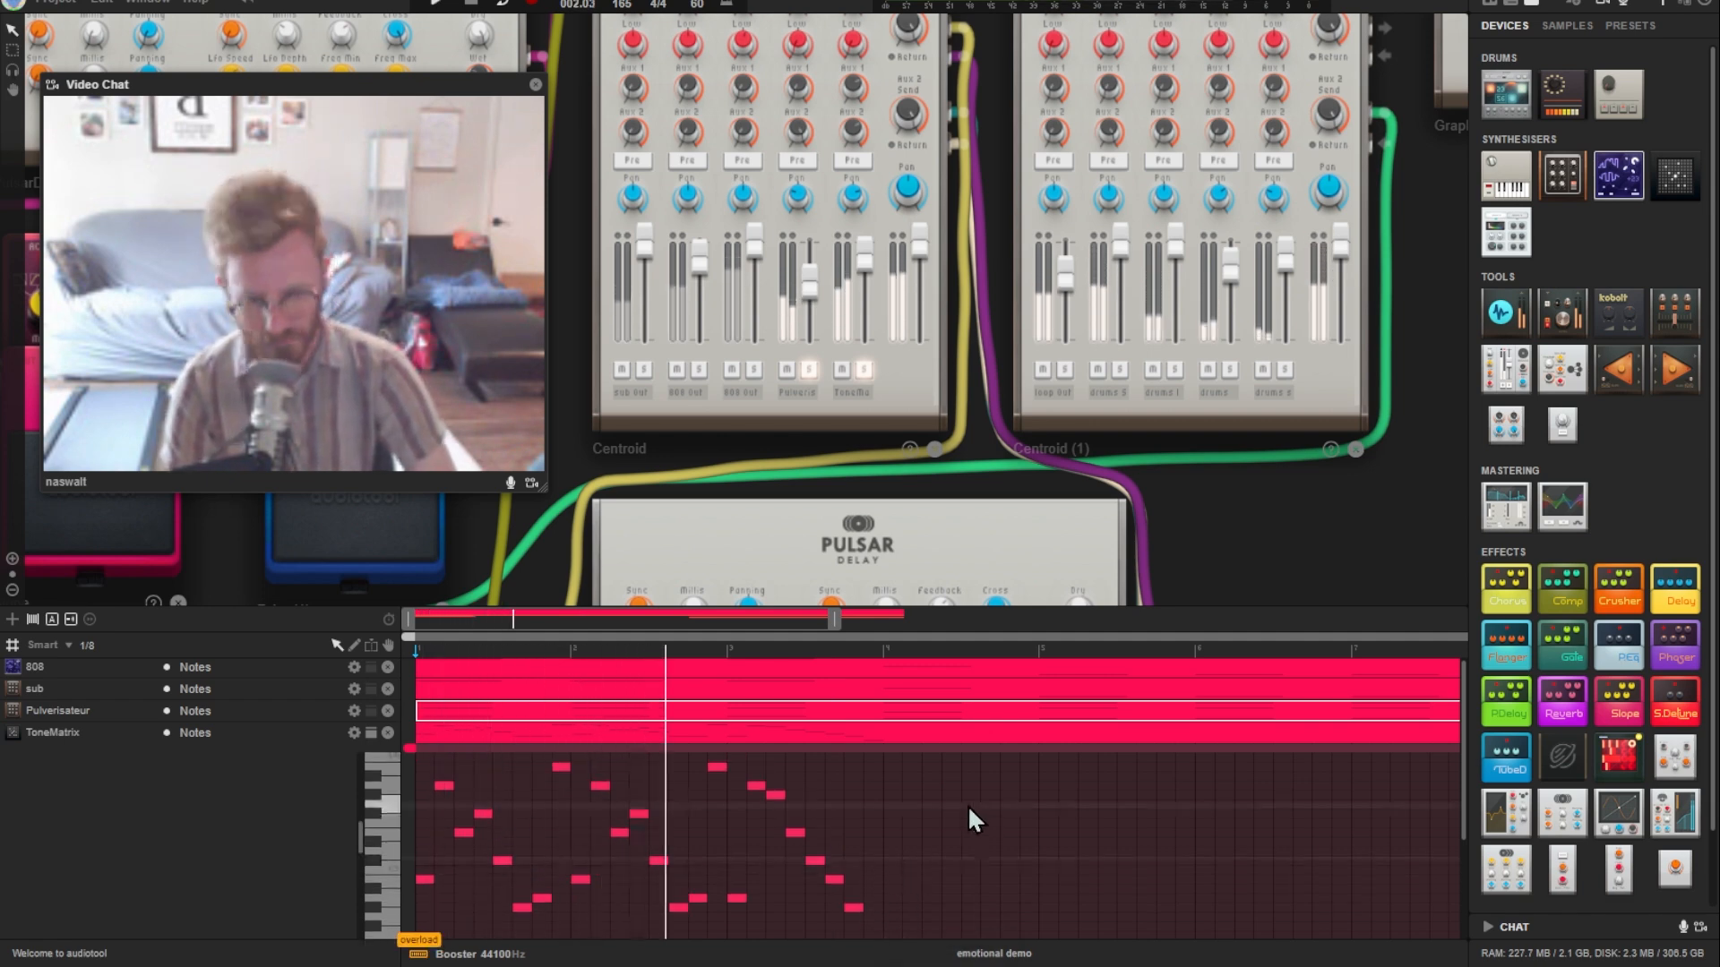
Step: Duplicate the eight melody notes of the third bar into the fourth bar
scroll(962, 804, "up", 1)
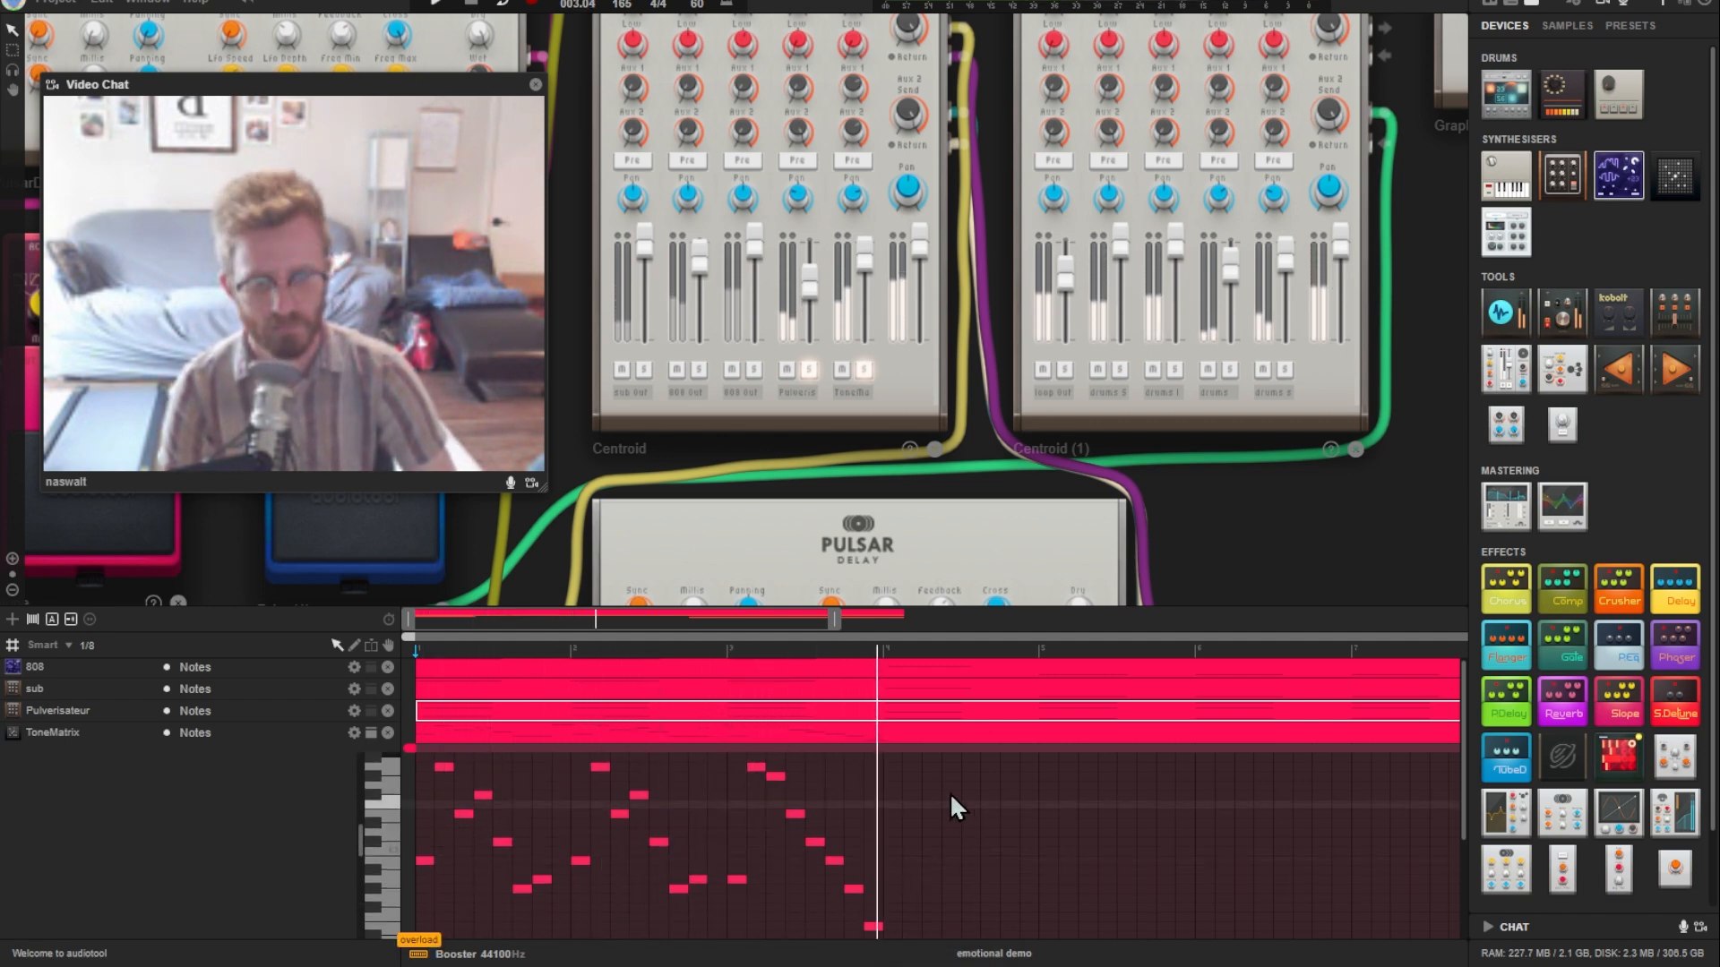
left_click_drag(933, 759, 720, 941)
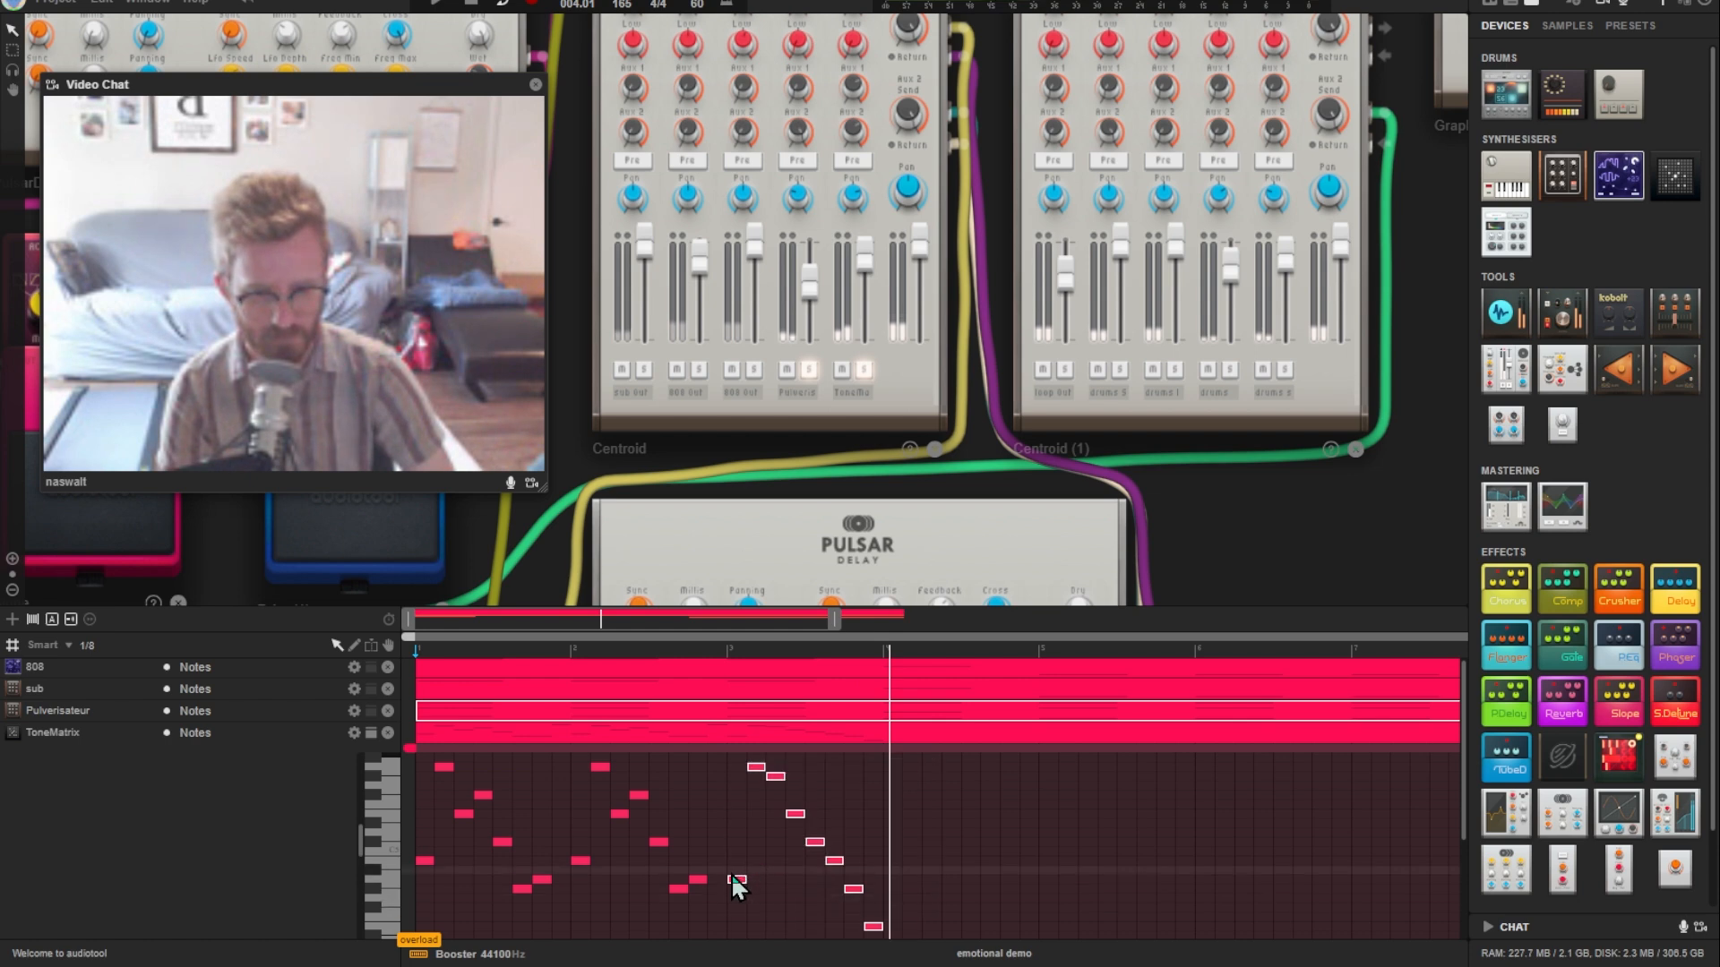
left_click_drag(733, 880, 894, 881)
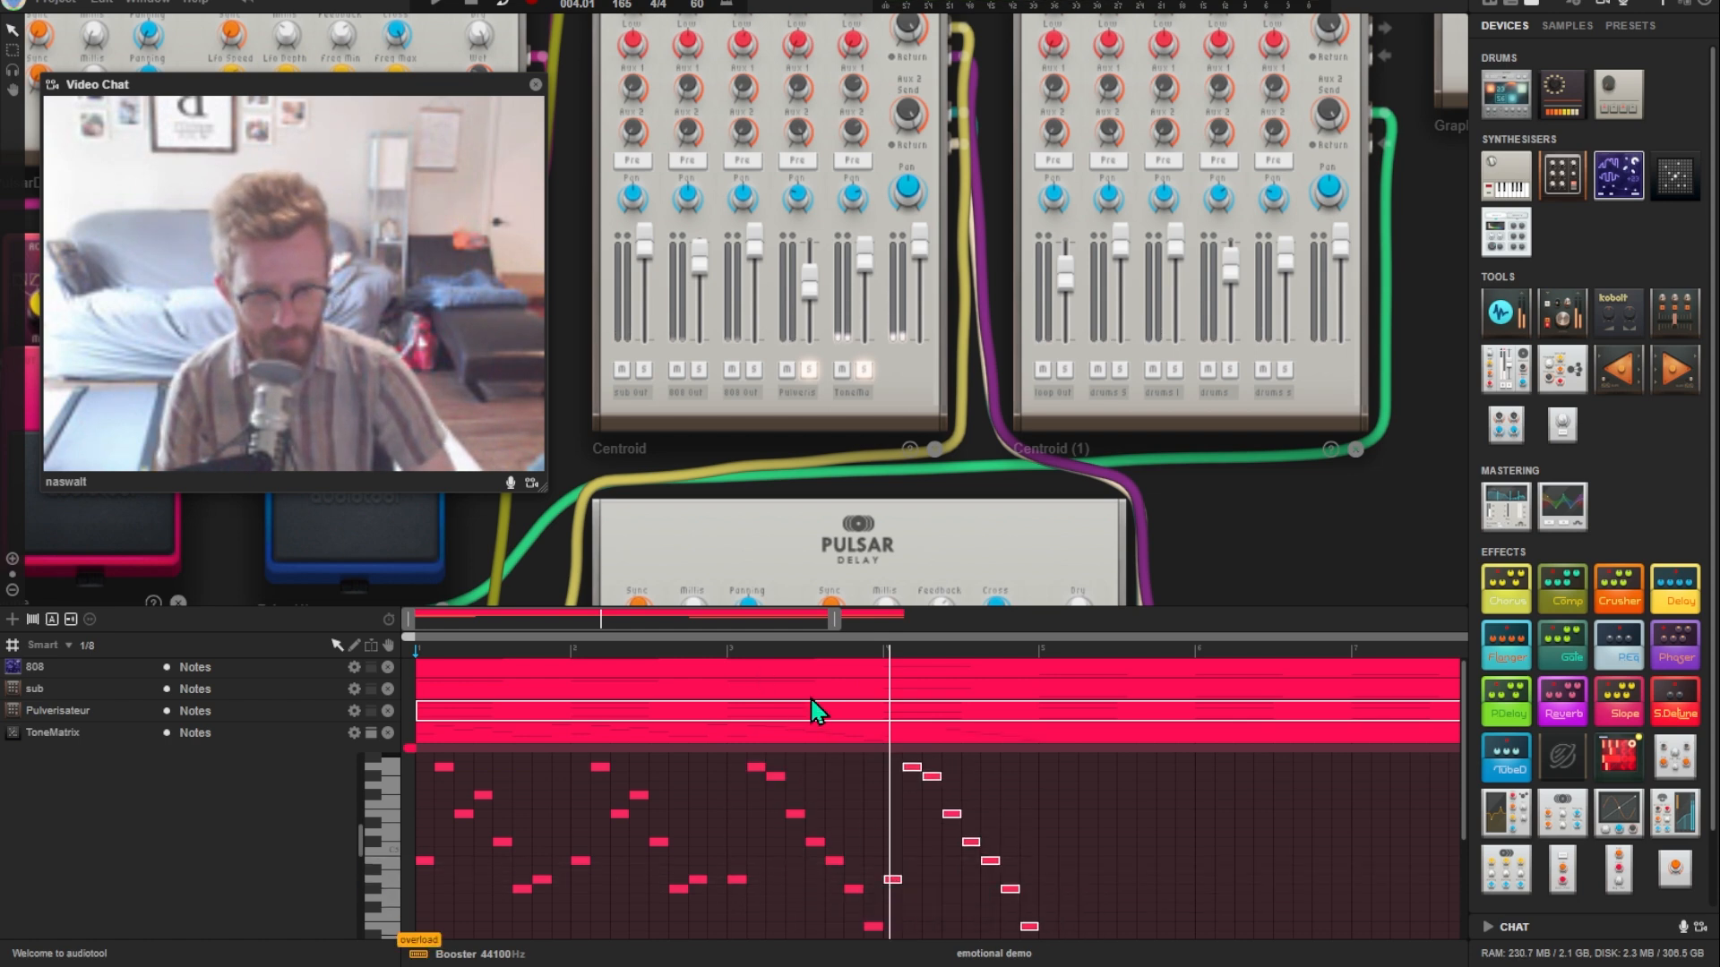
Step: Examine the sub bass notes and the Pulverisateur chords across all eight bars
double_click(773, 691)
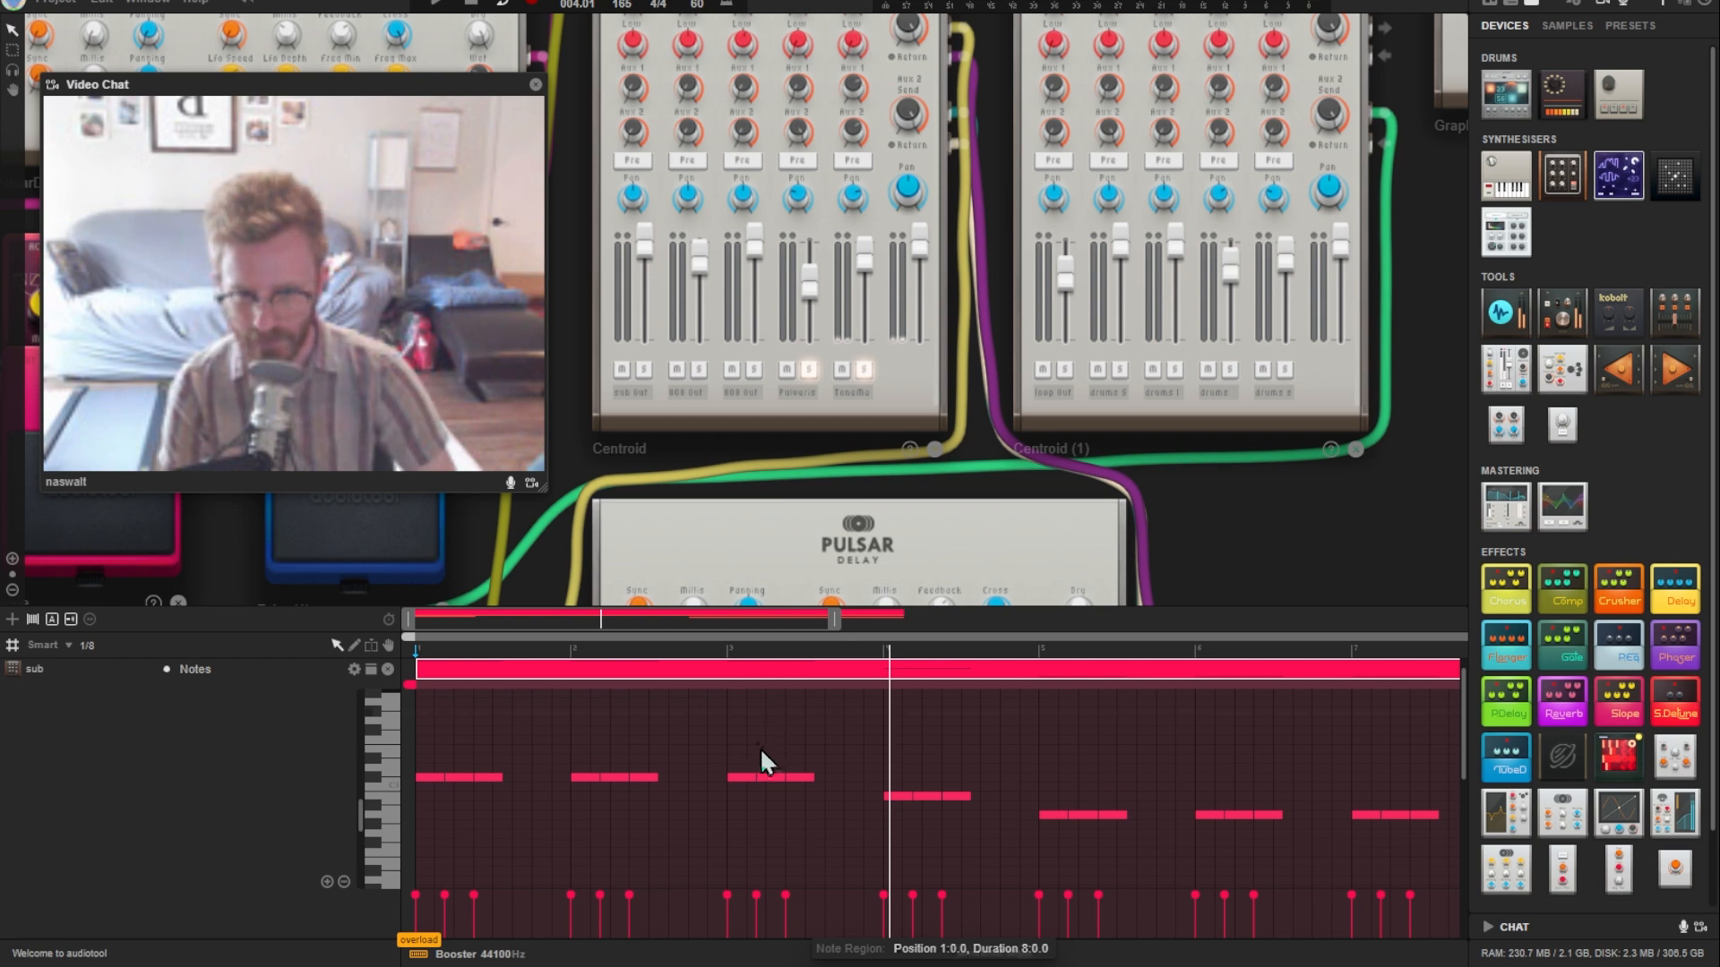
double_click(738, 675)
double_click(727, 695)
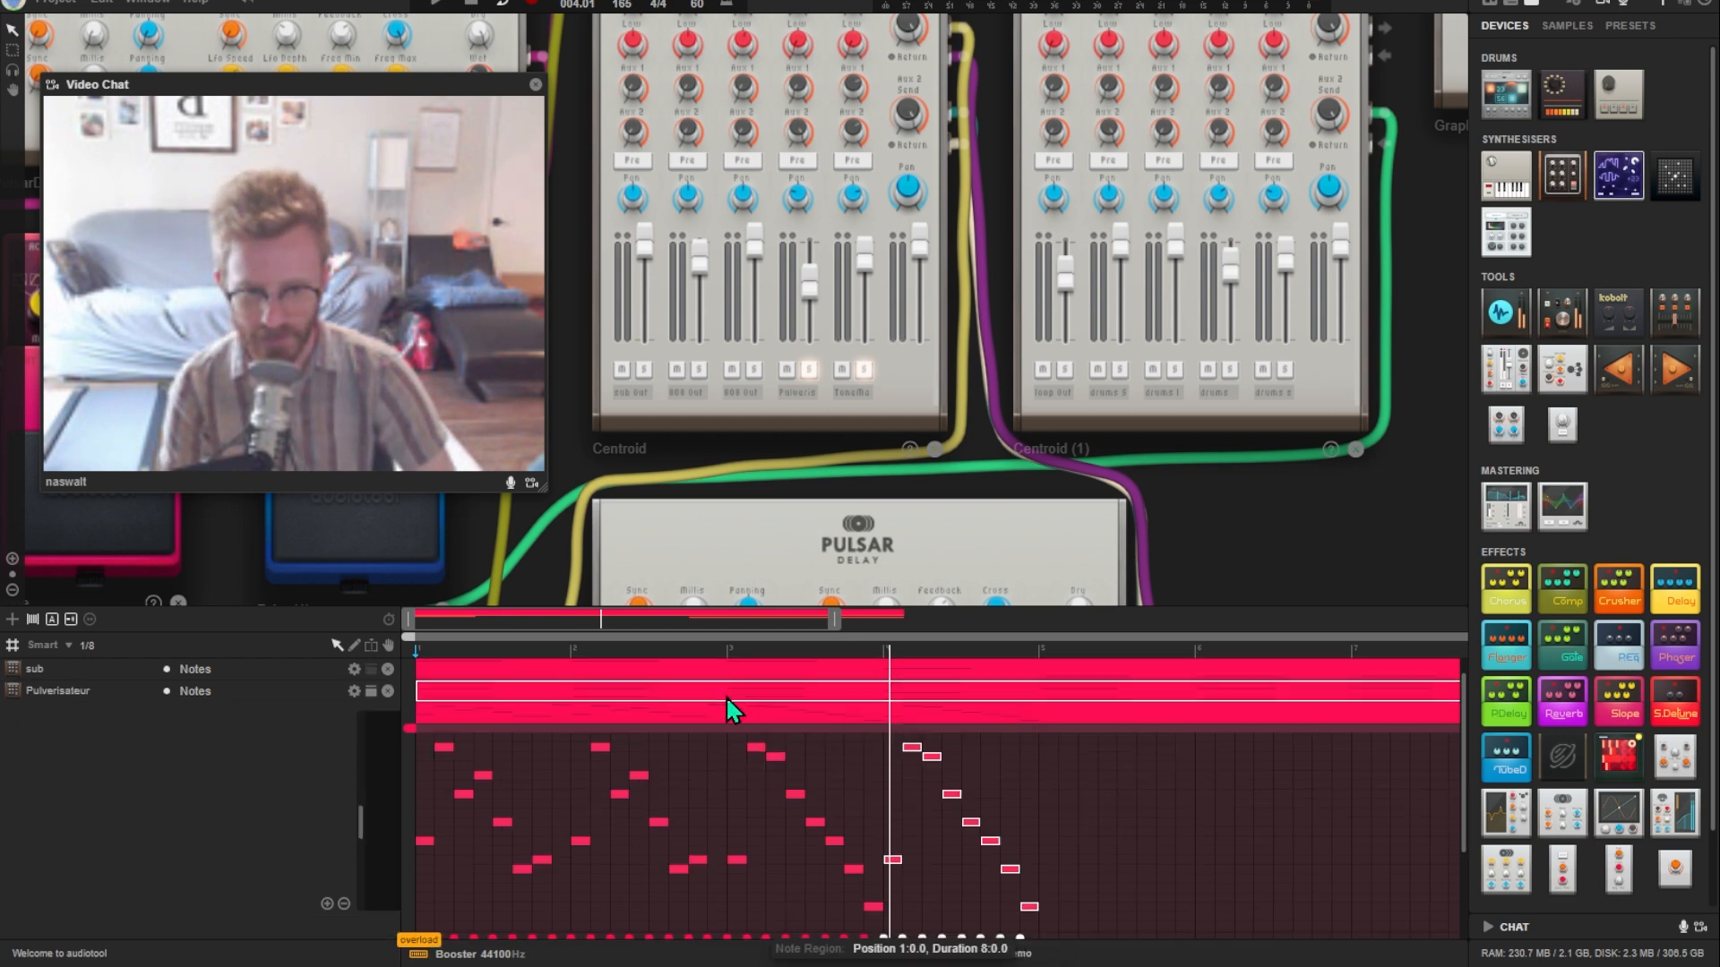
left_click_drag(831, 618, 936, 623)
left_click_drag(1066, 661, 1069, 661)
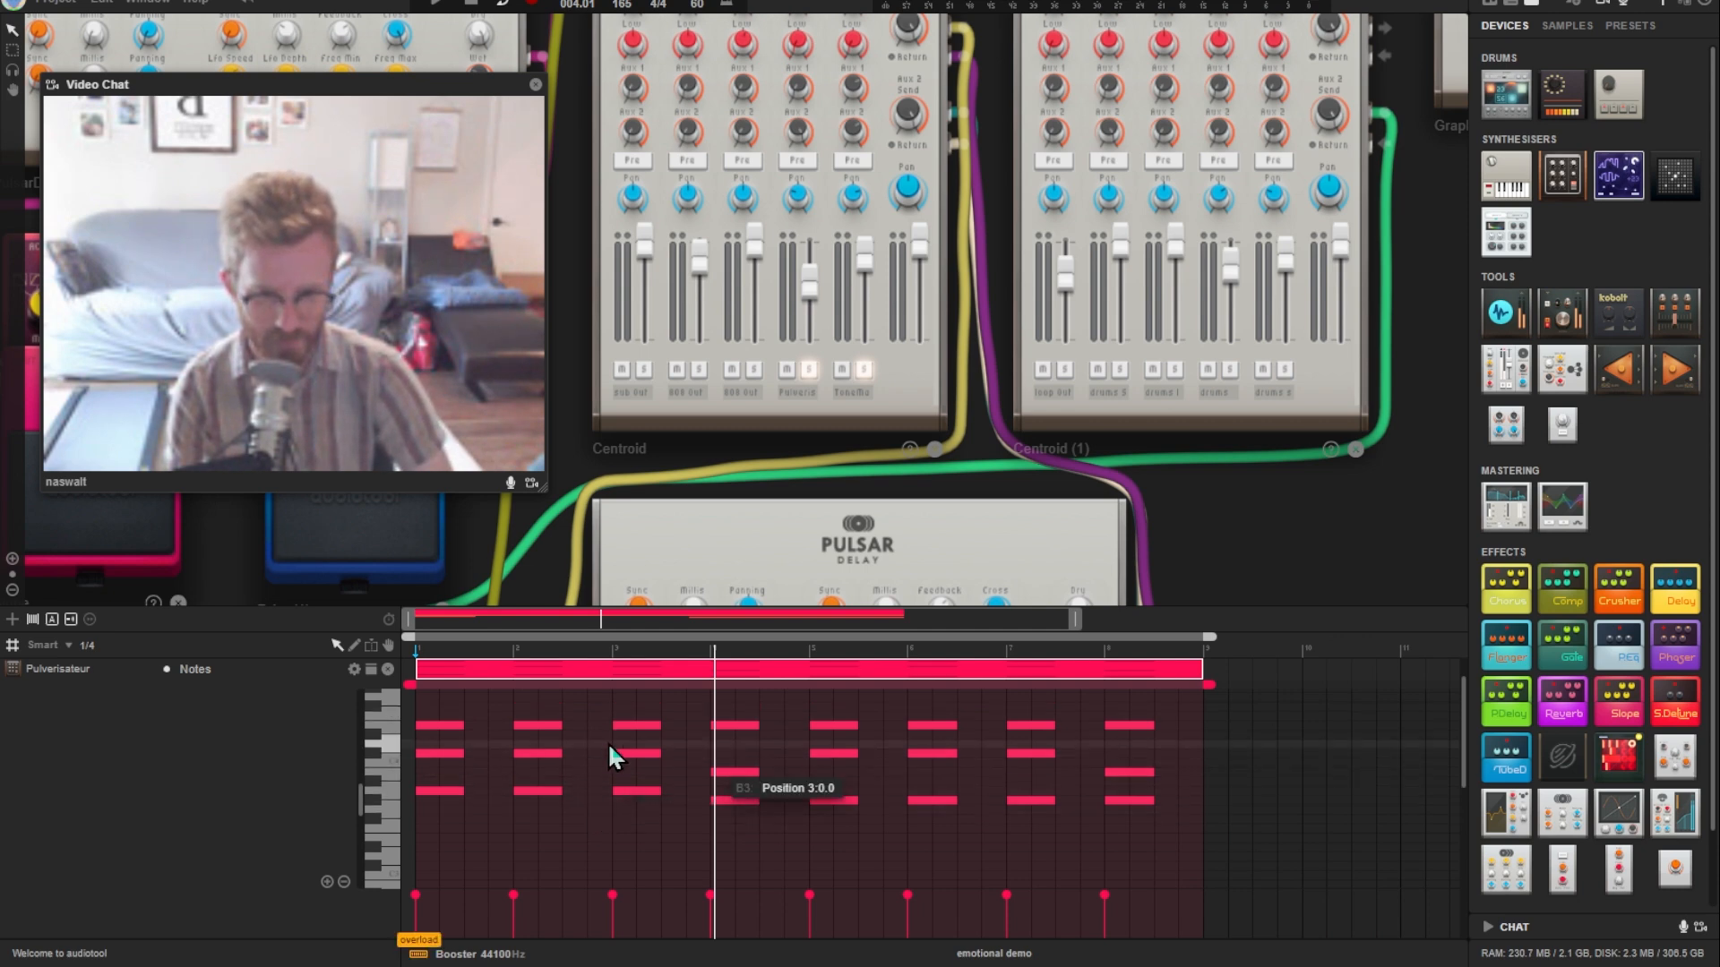
Step: Reopen the ToneMatrix notes alongside the Pulverisateur region and audition a pitch on the keyboard
double_click(926, 664)
left_click(471, 758)
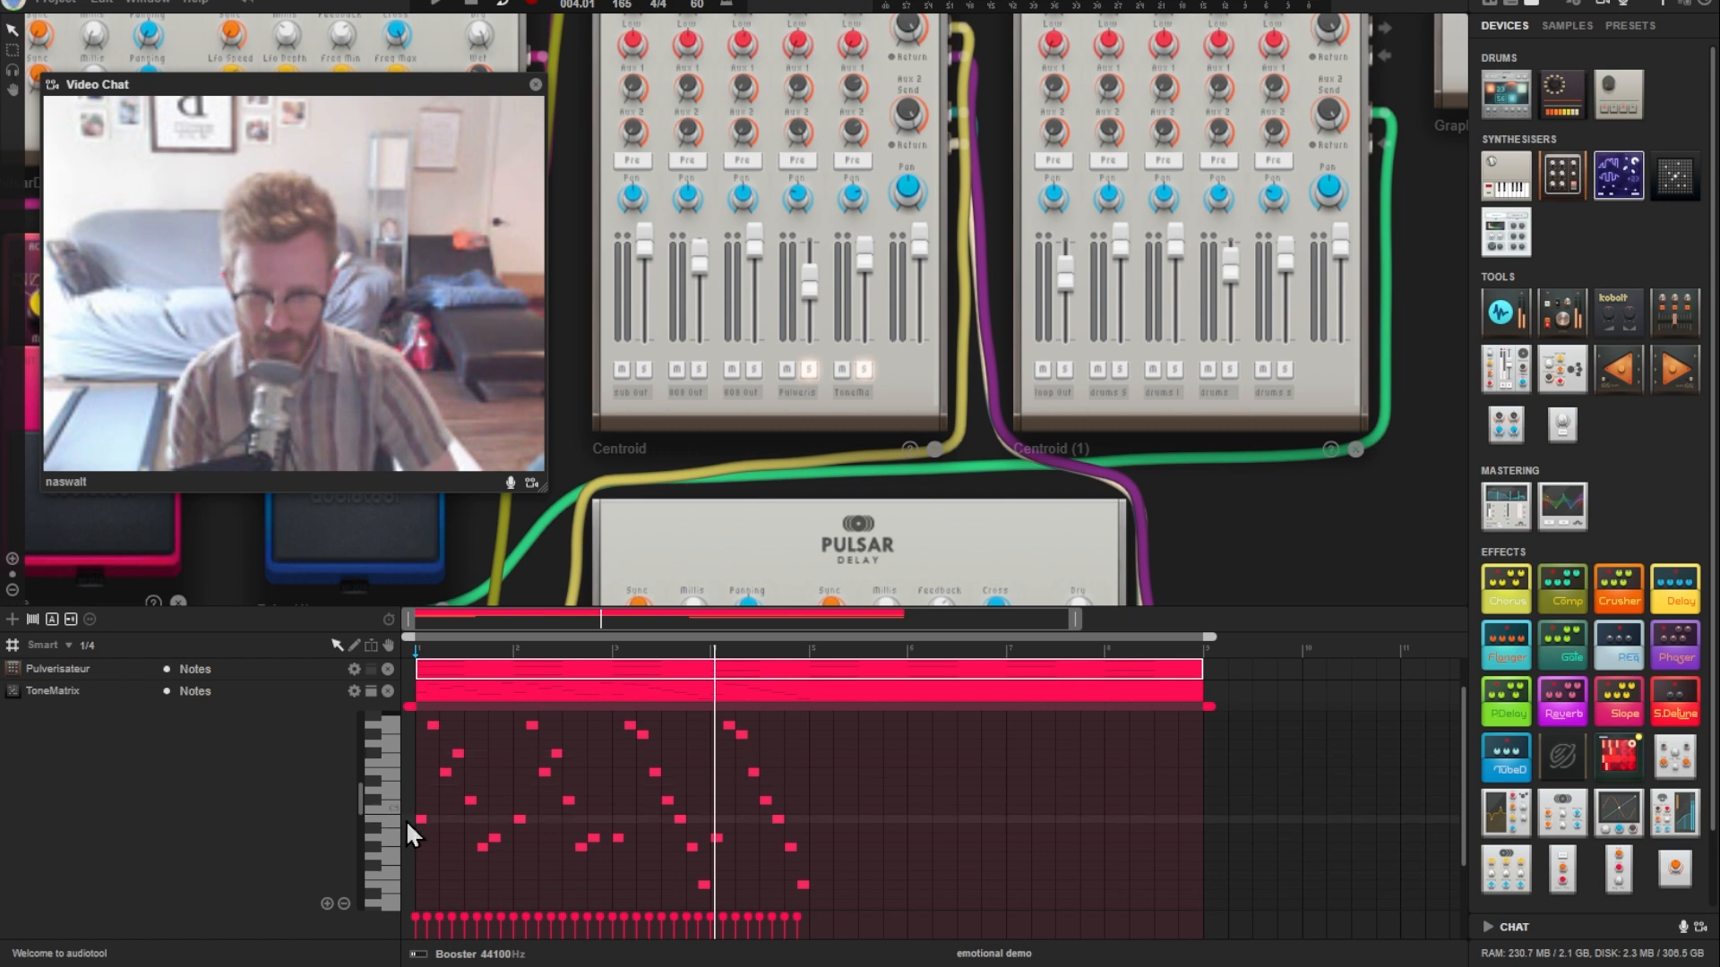
left_click(378, 754)
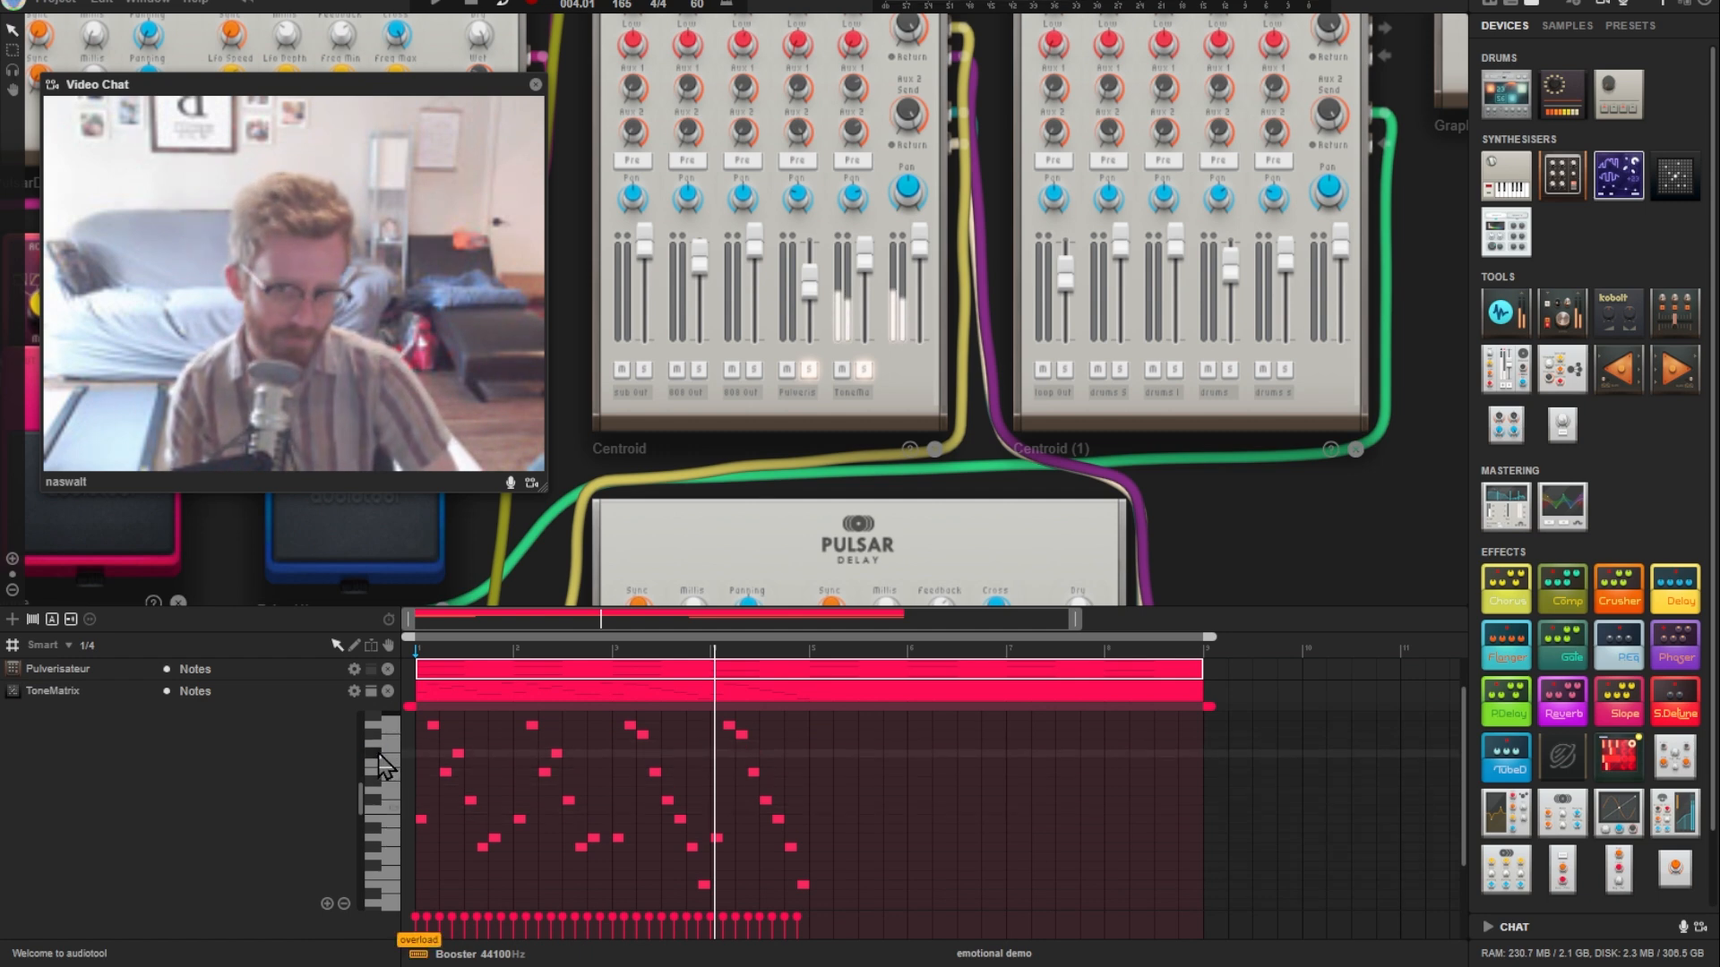
Step: Audition pitches on the ToneMatrix keyboard and raise the last two eighth notes of the fourth bar into a rising ending
left_click(373, 738)
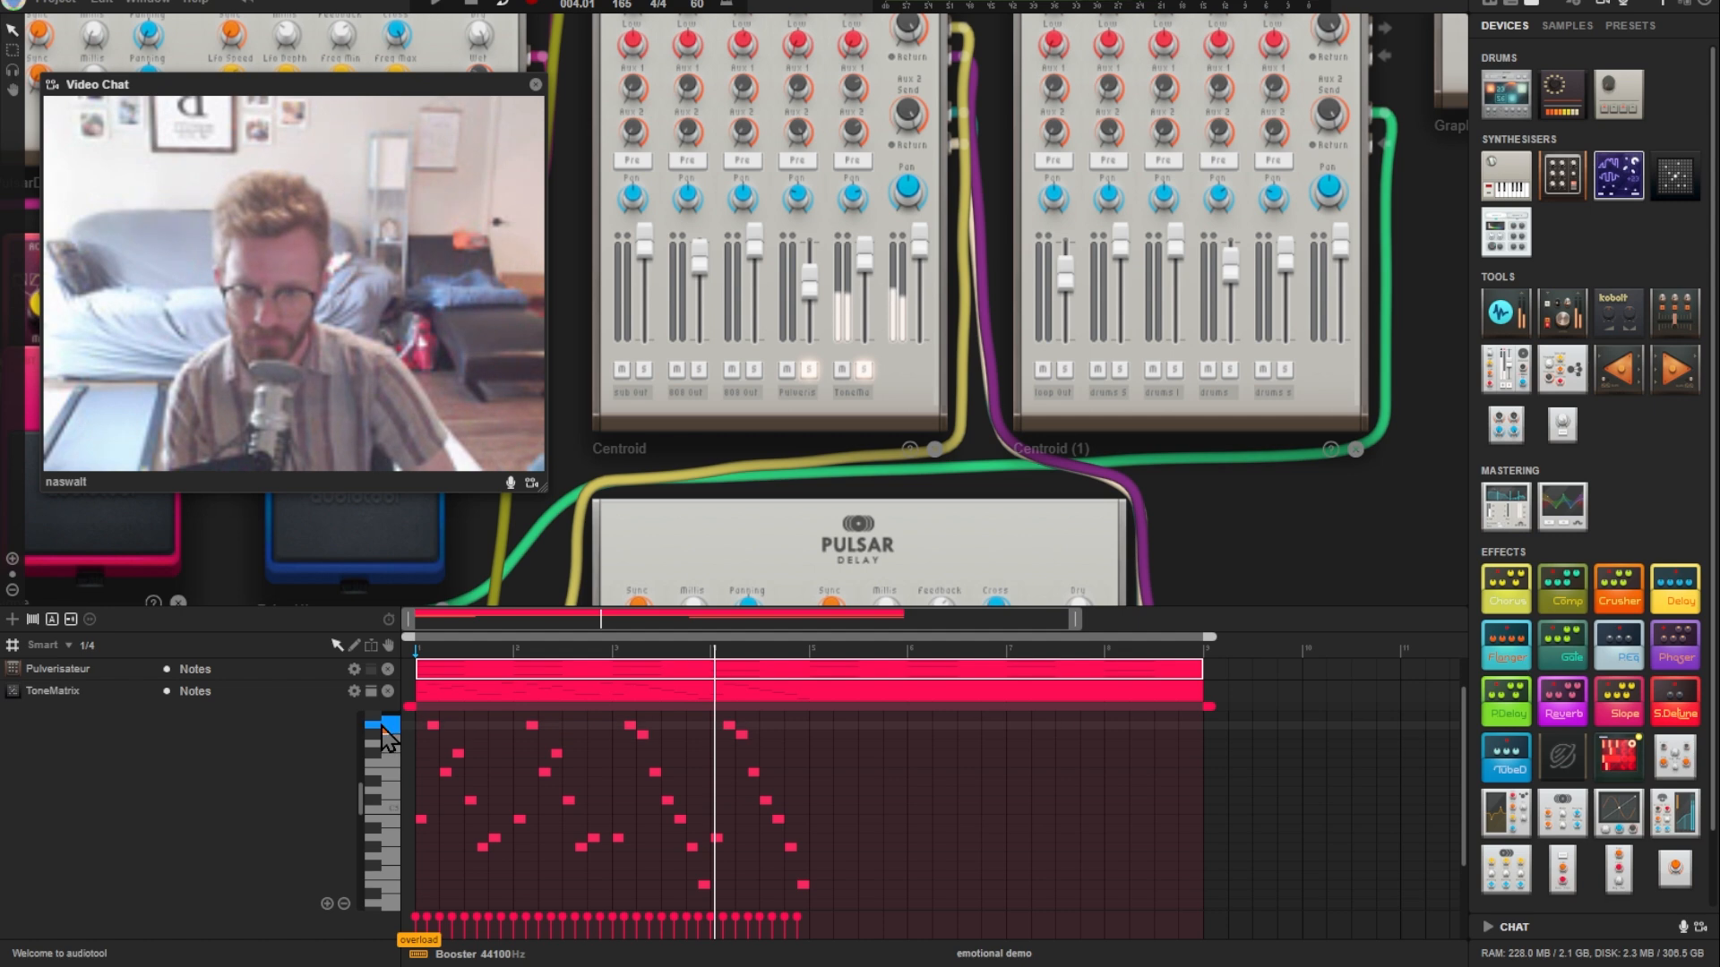
left_click(375, 740)
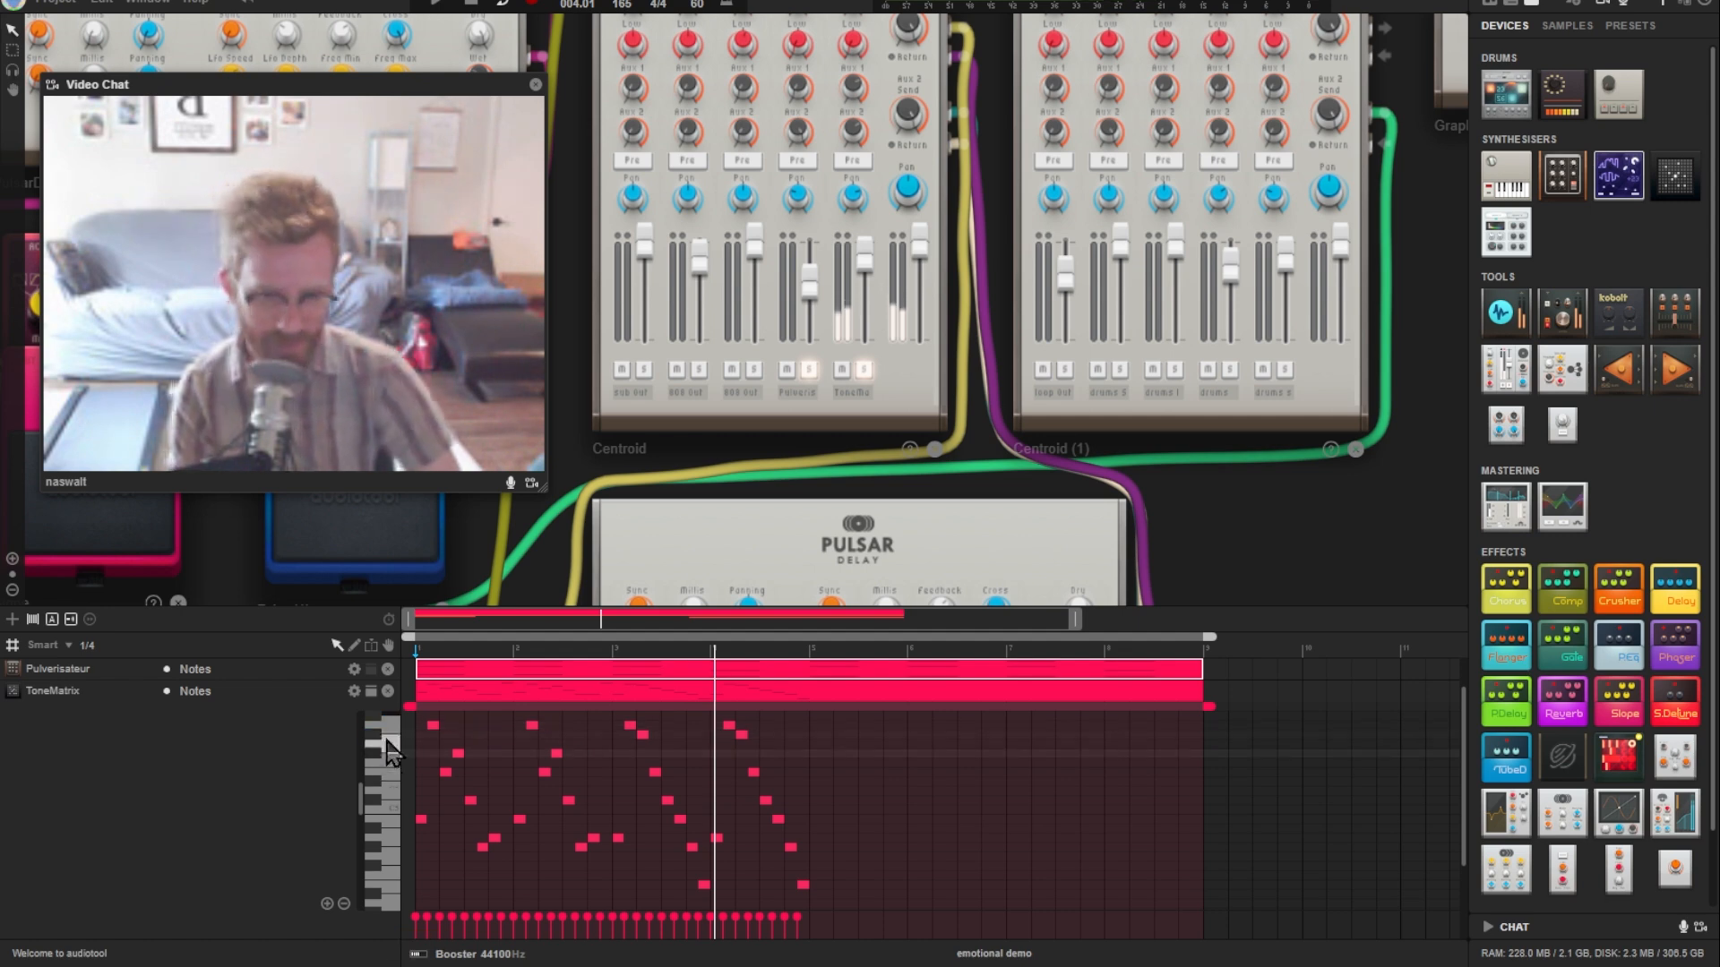
left_click(377, 738)
left_click(390, 729)
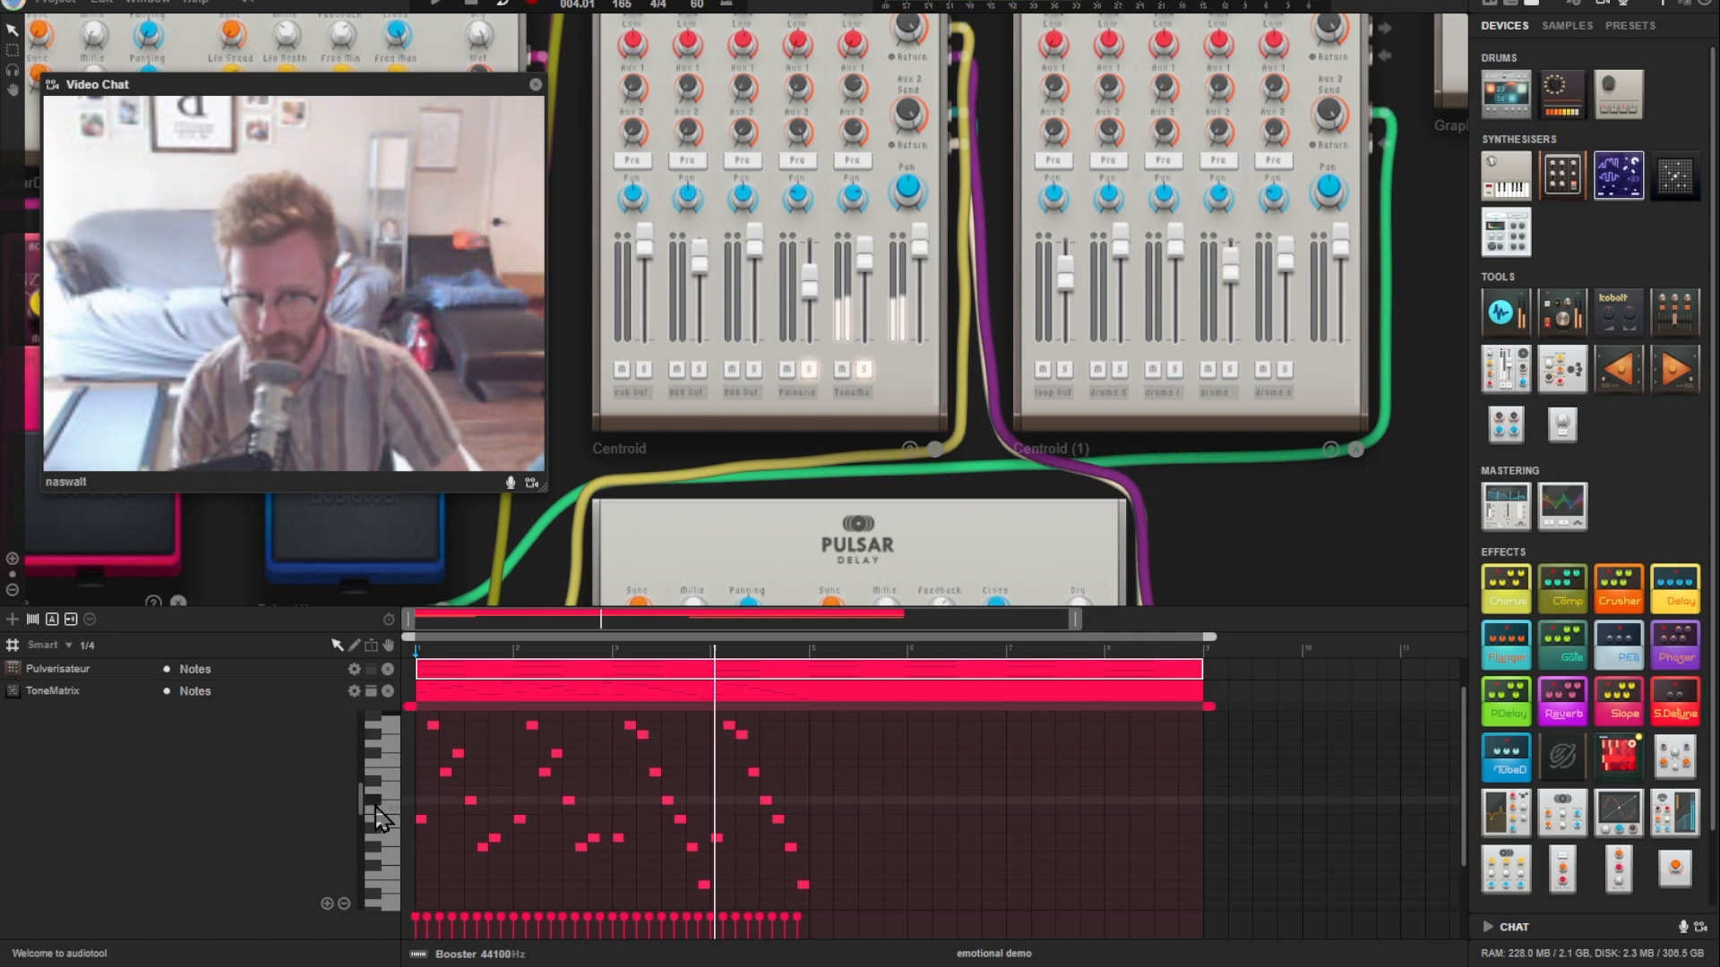
left_click(378, 754)
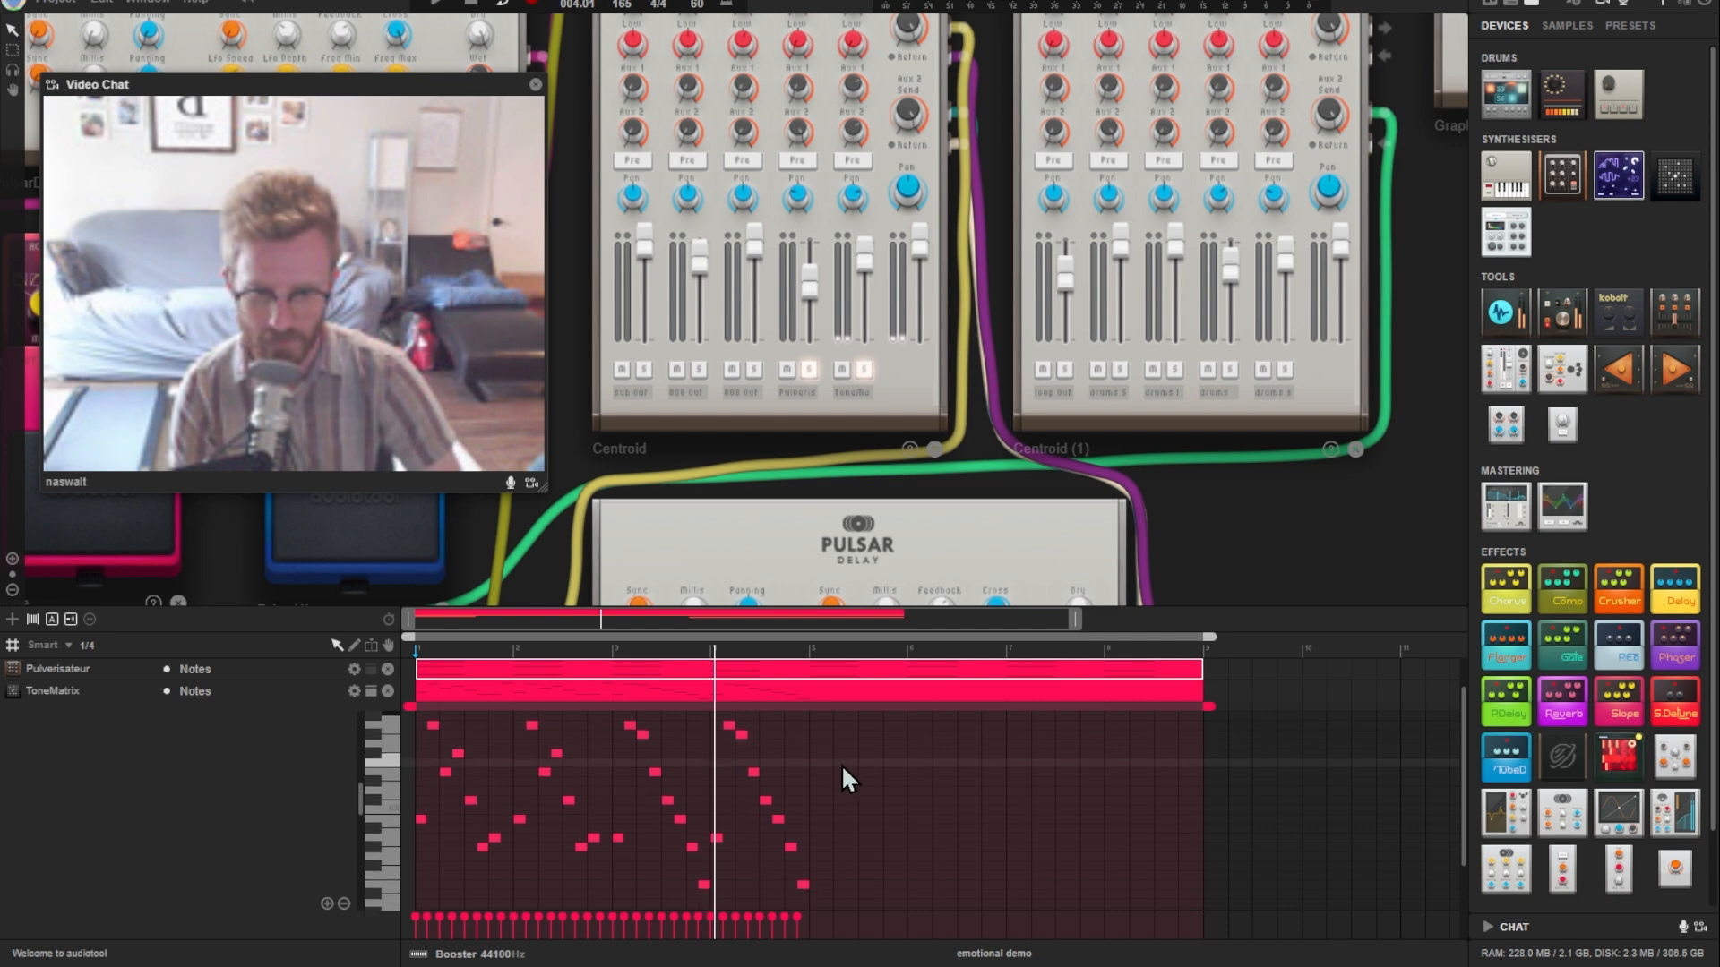
scroll(755, 650, "down", 5)
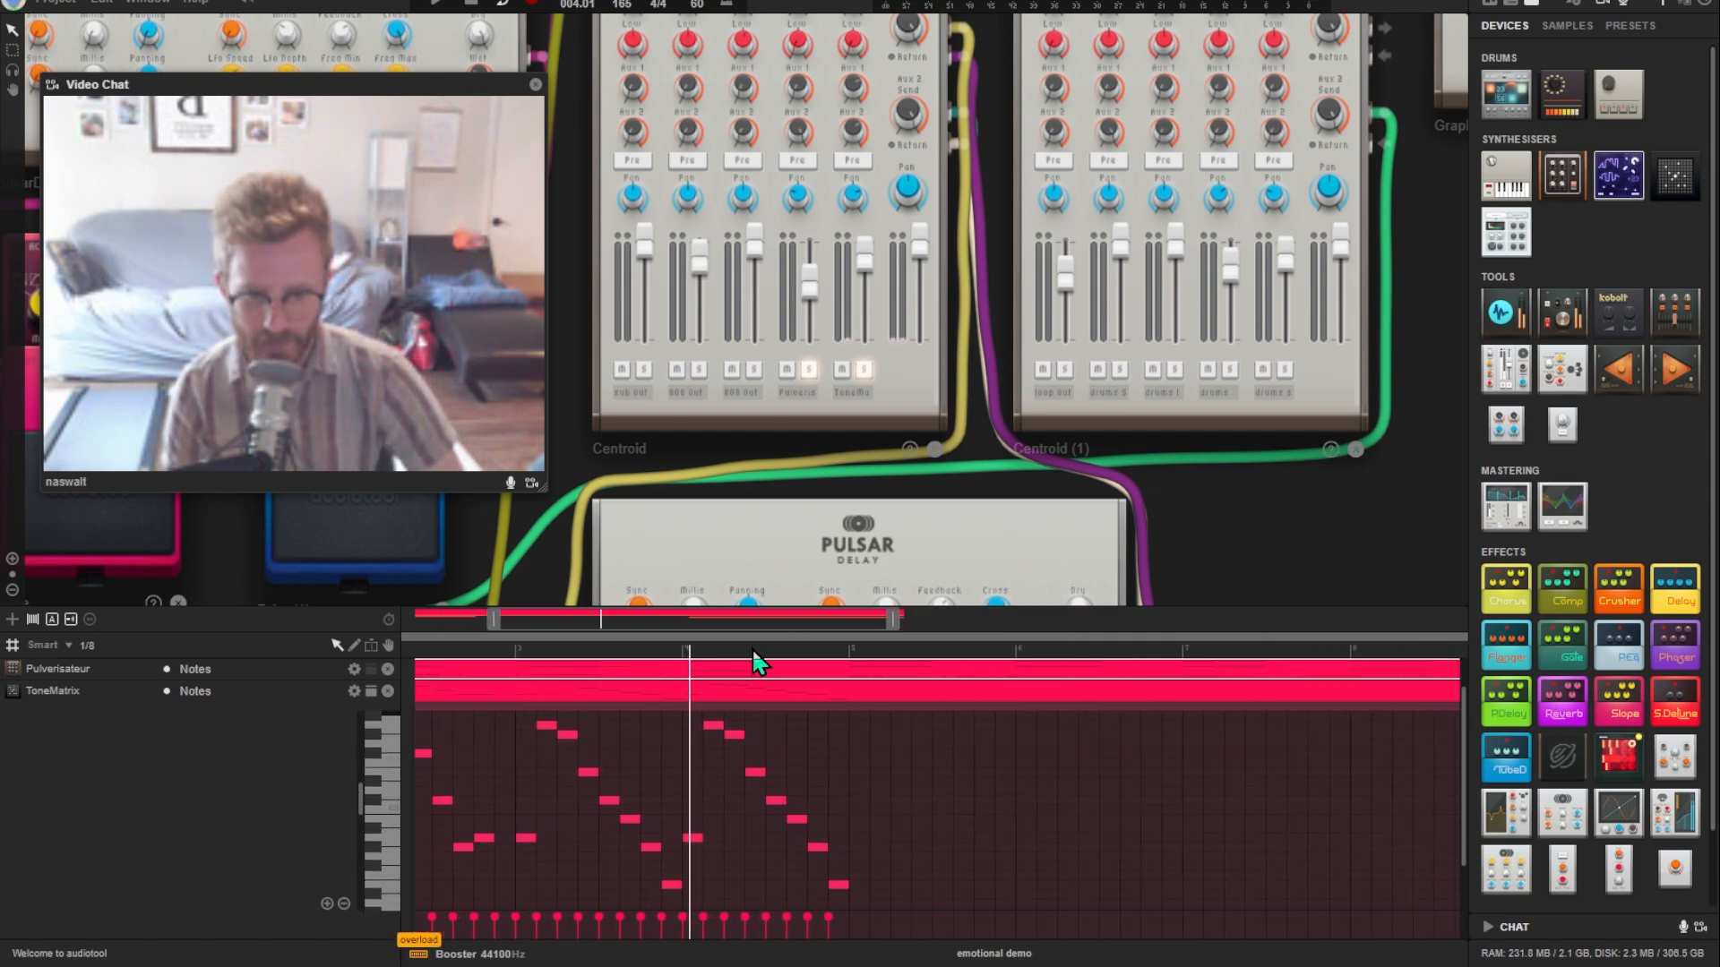
scroll(880, 665, "down", 1)
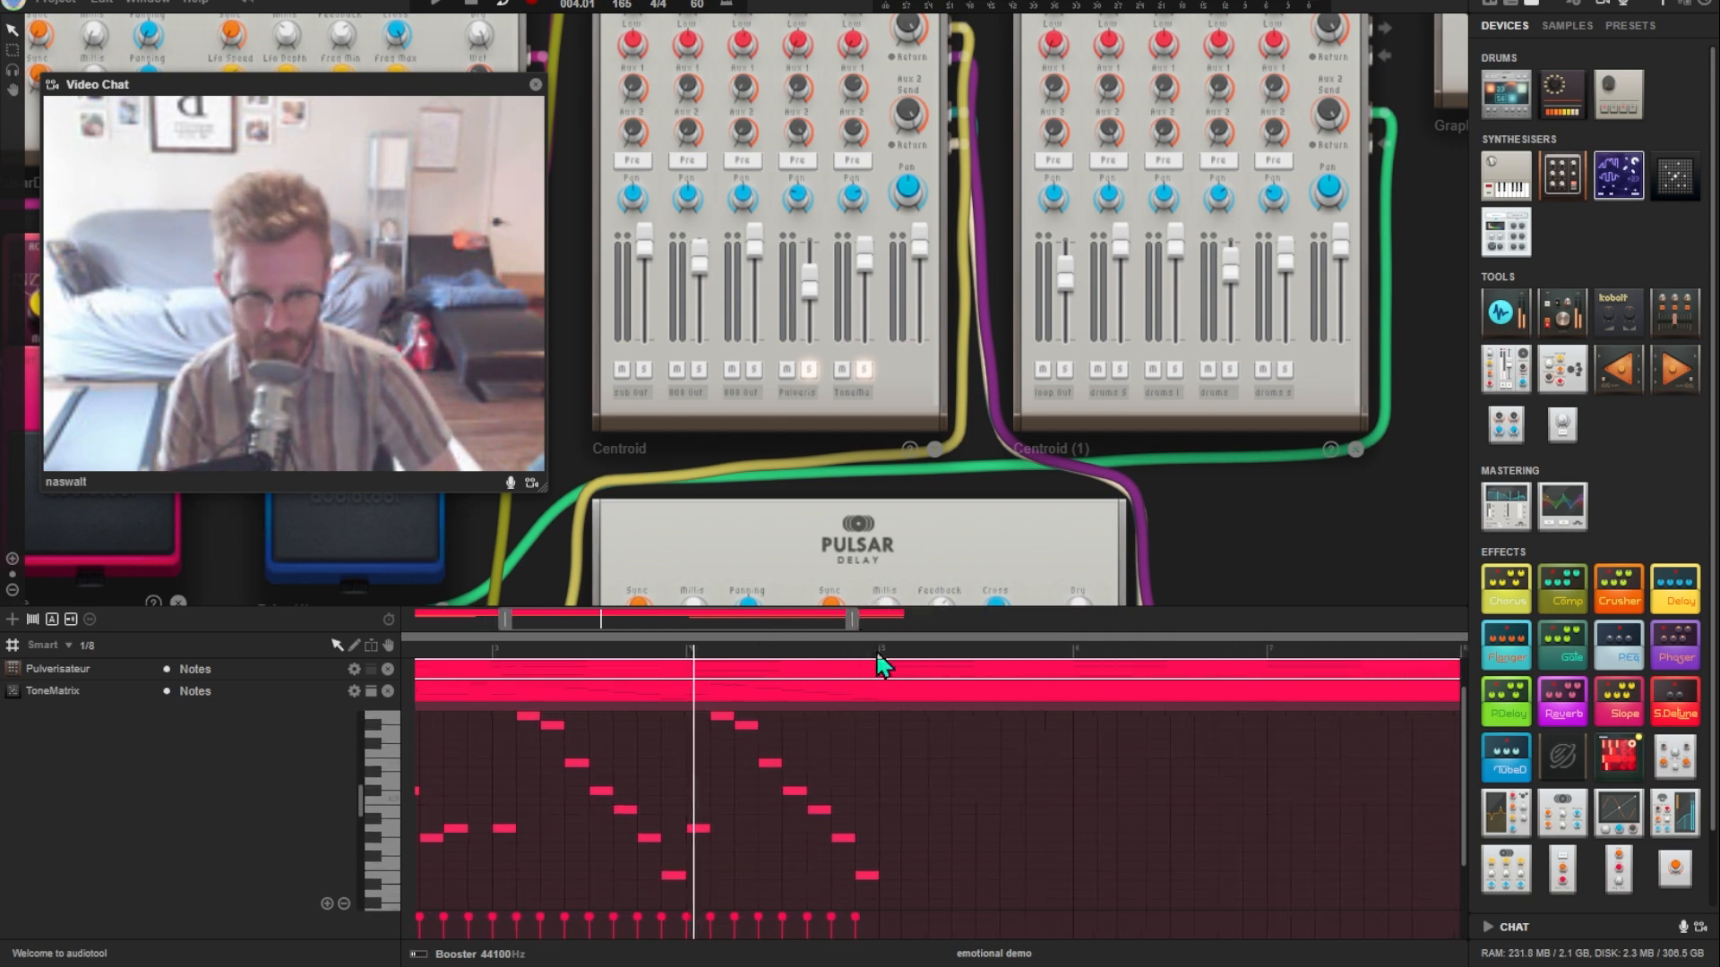
key("space")
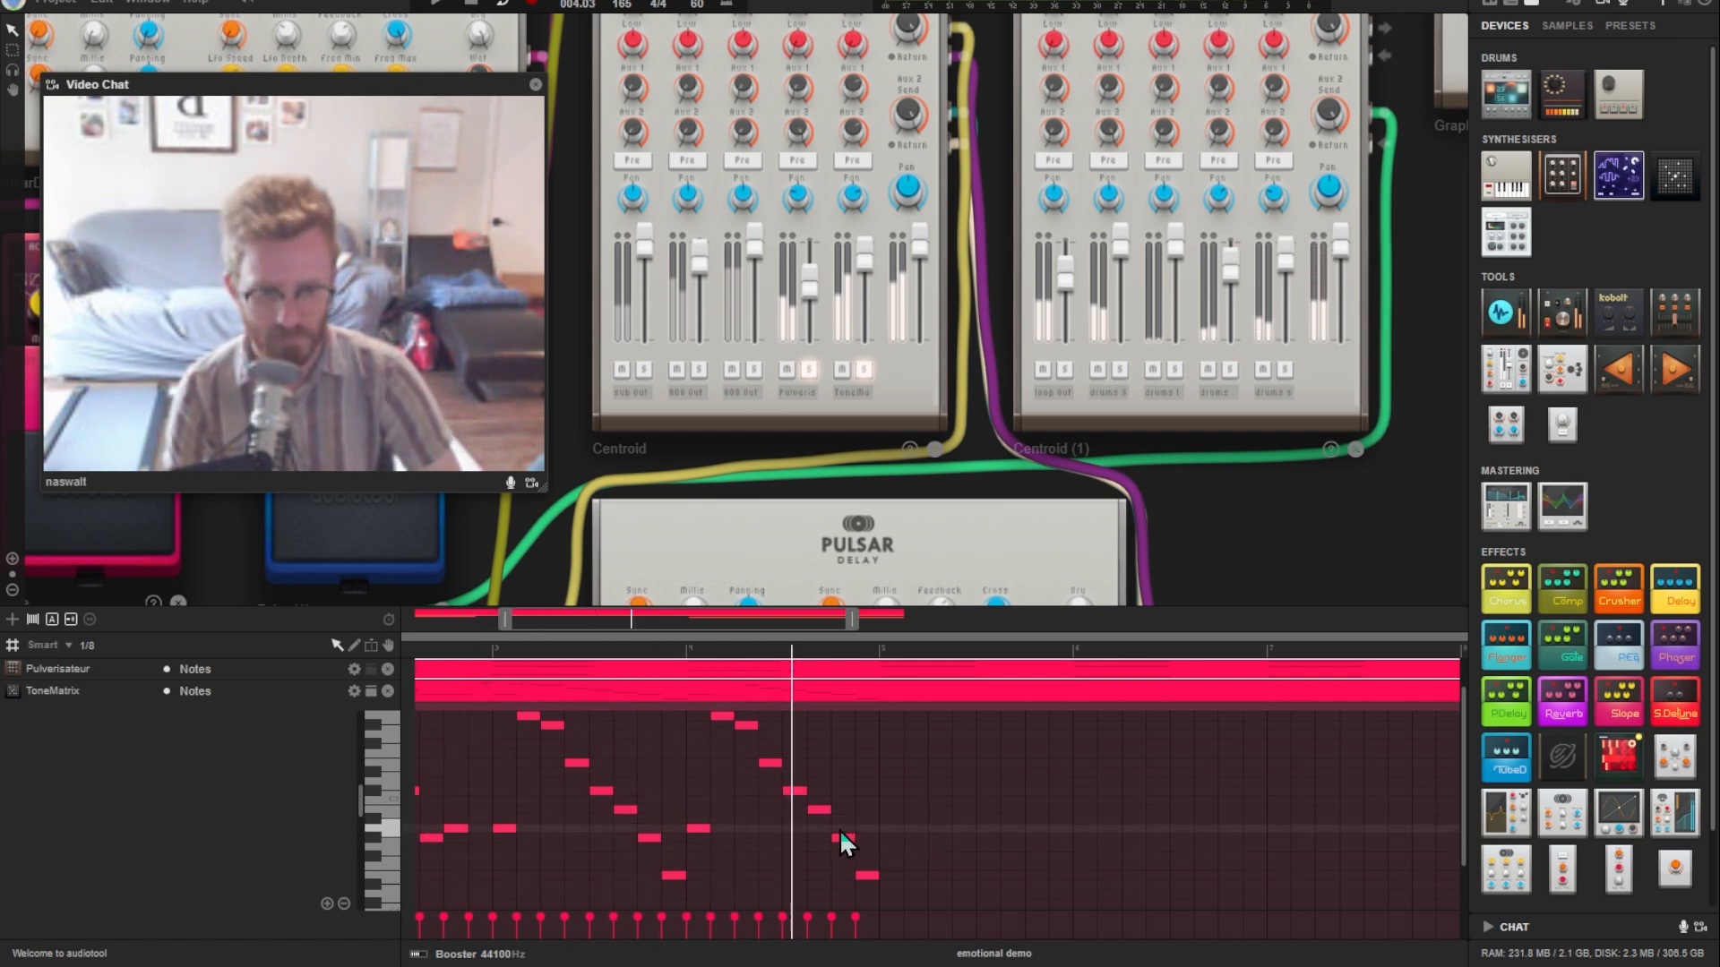
left_click_drag(841, 835, 845, 763)
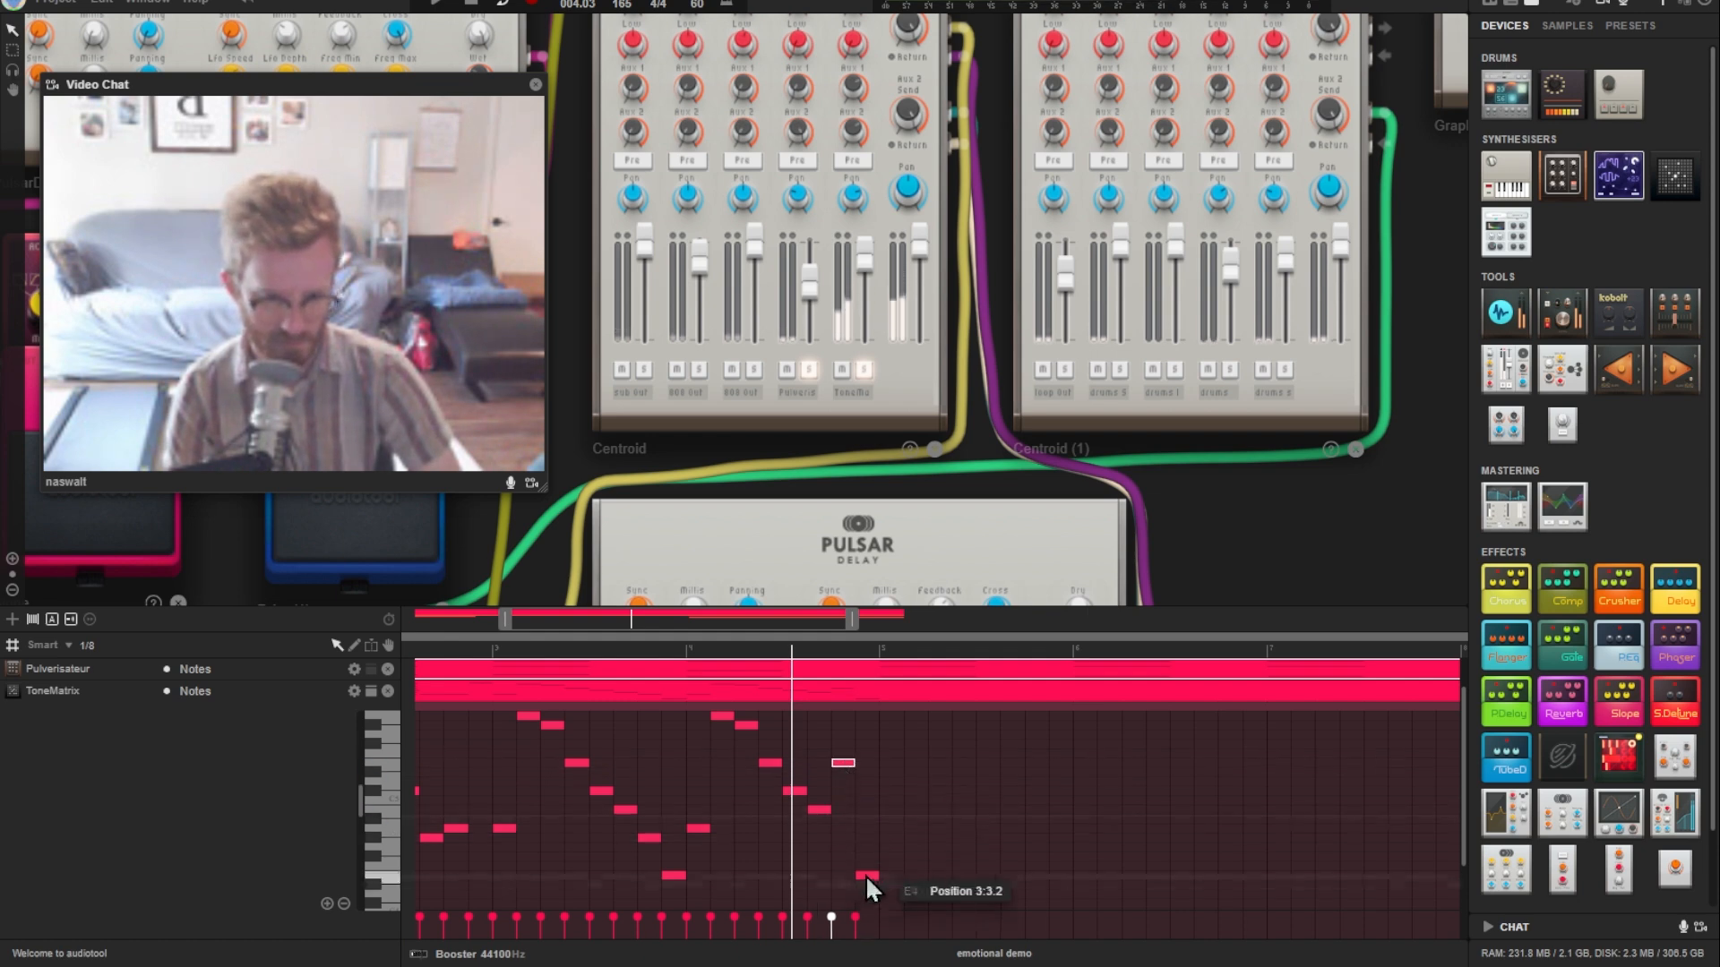
left_click_drag(865, 874, 868, 743)
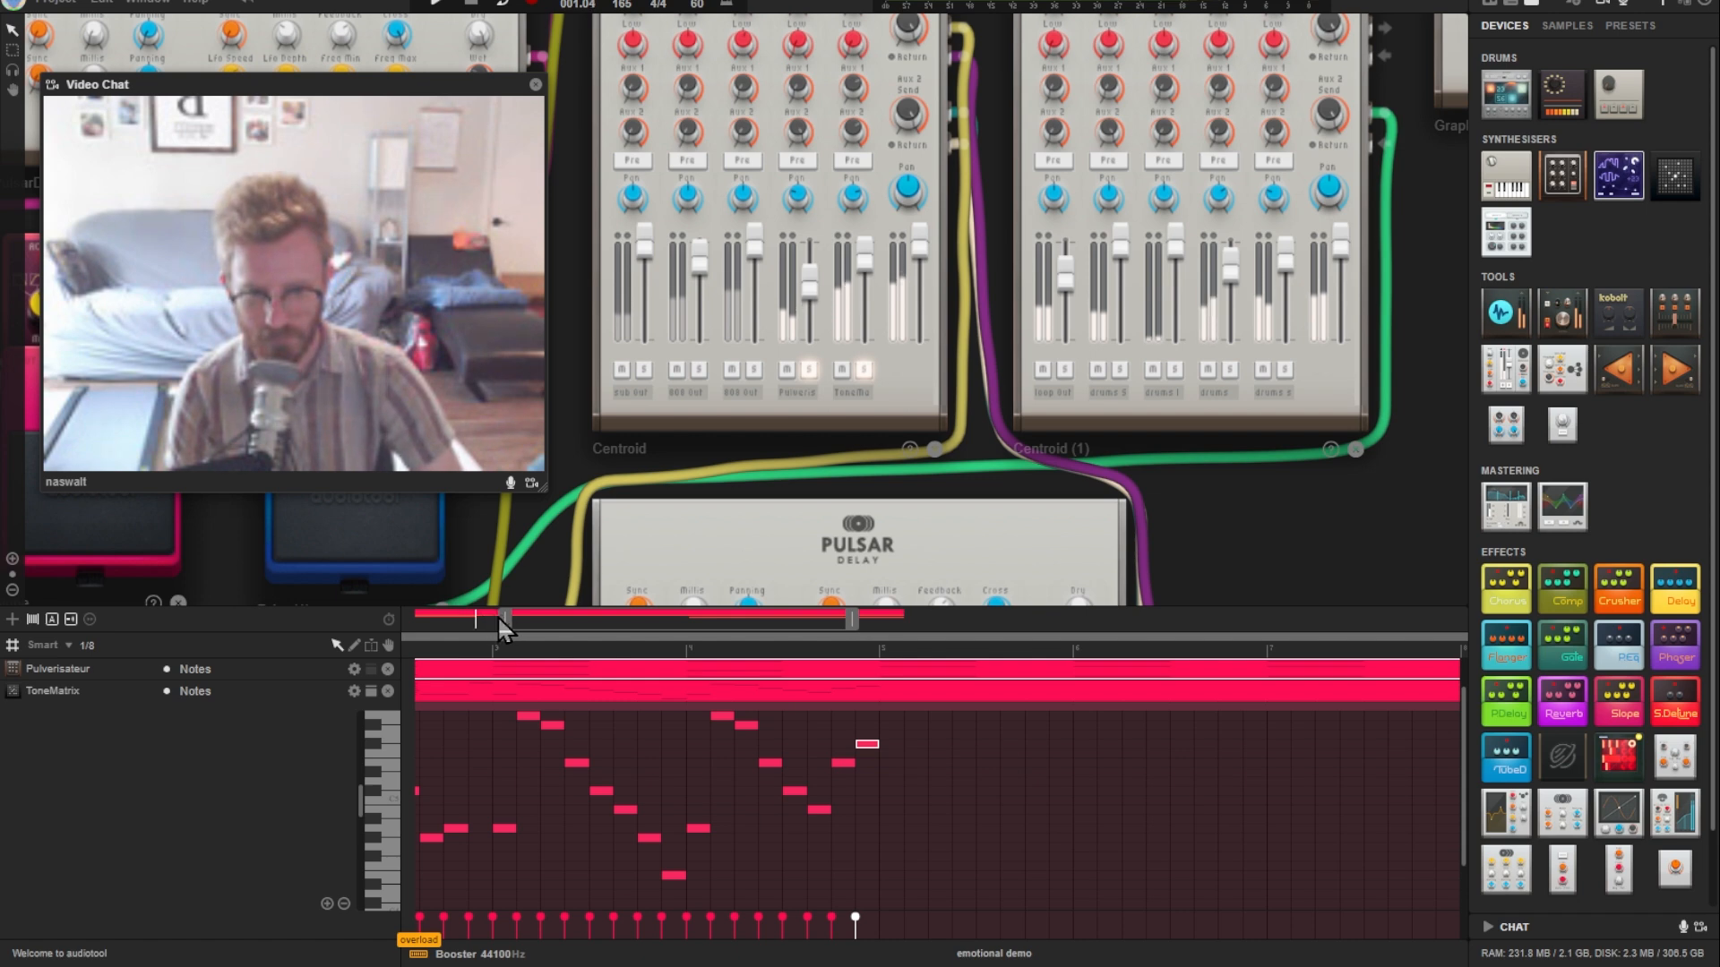
Step: Shorten the ToneMatrix loop length to four bars so the melody repeats across the eight-bar region, and return to the arrangement
left_click_drag(500, 618, 407, 618)
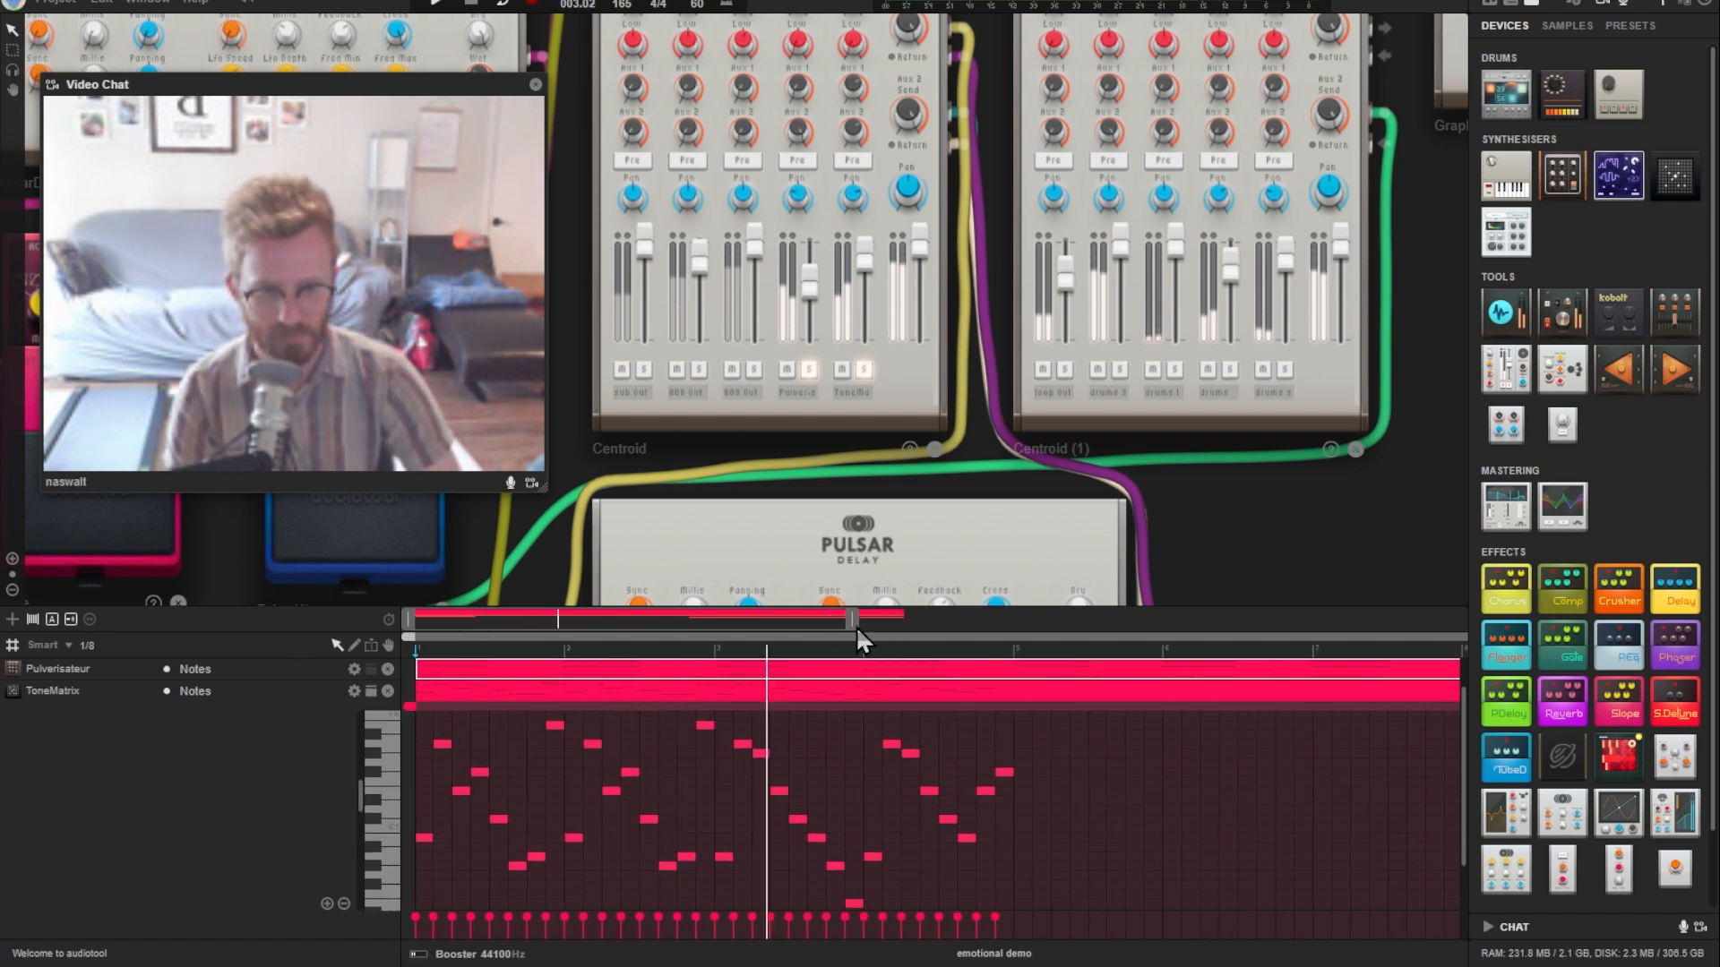
left_click_drag(855, 619, 902, 620)
scroll(1001, 643, "down", 2)
left_click_drag(1210, 706, 803, 706)
double_click(856, 695)
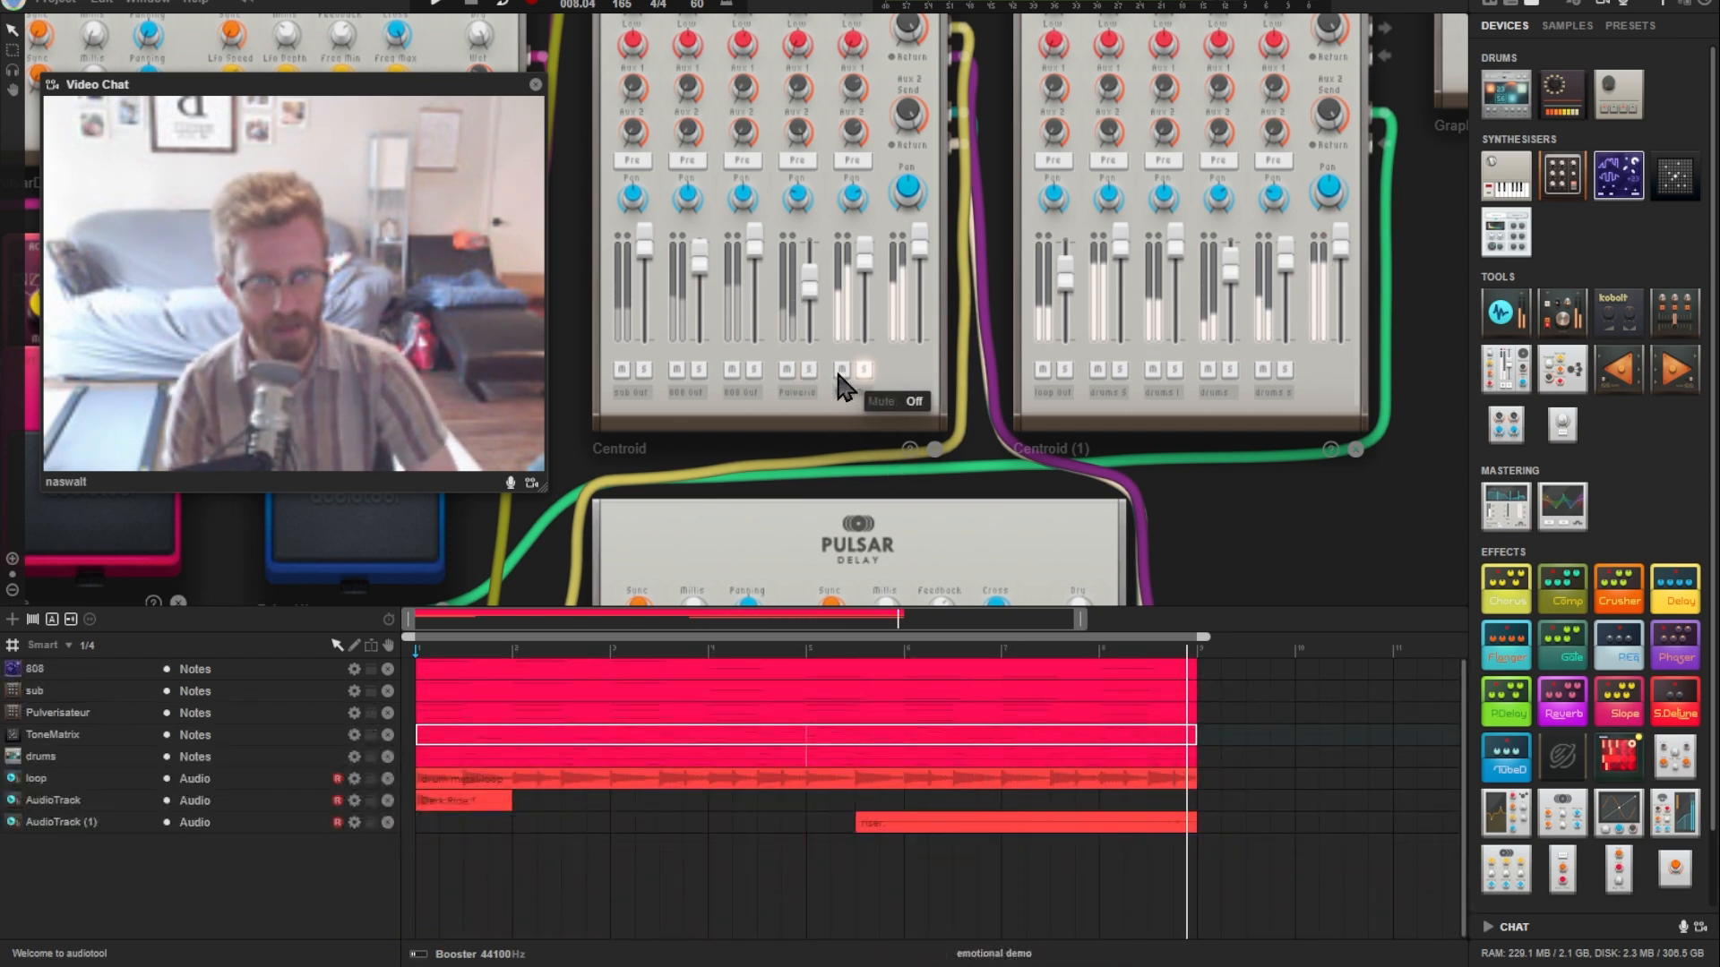
Step: Solo the first channel of the Centroid (1) (1) mixer during playback
scroll(920, 390, "down", 5)
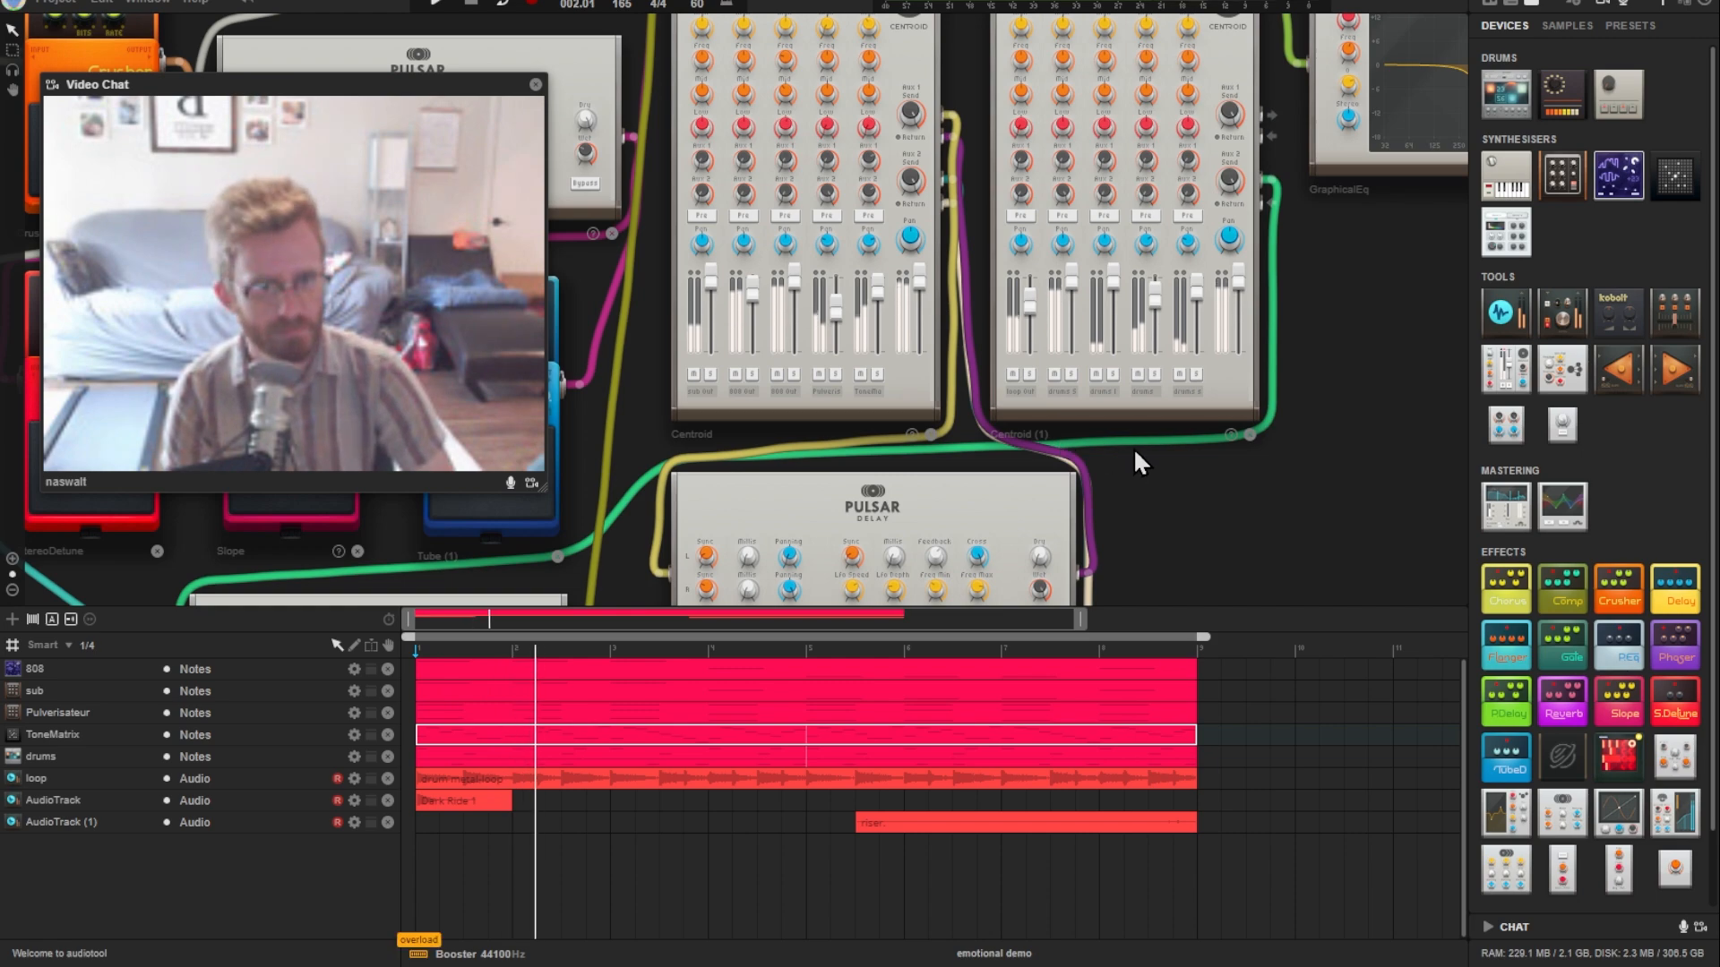
scroll(1206, 482, "down", 1)
left_click_drag(1399, 418, 829, 487)
scroll(906, 431, "up", 3)
left_click_drag(873, 404, 595, 315)
scroll(998, 425, "up", 1)
left_click(876, 413)
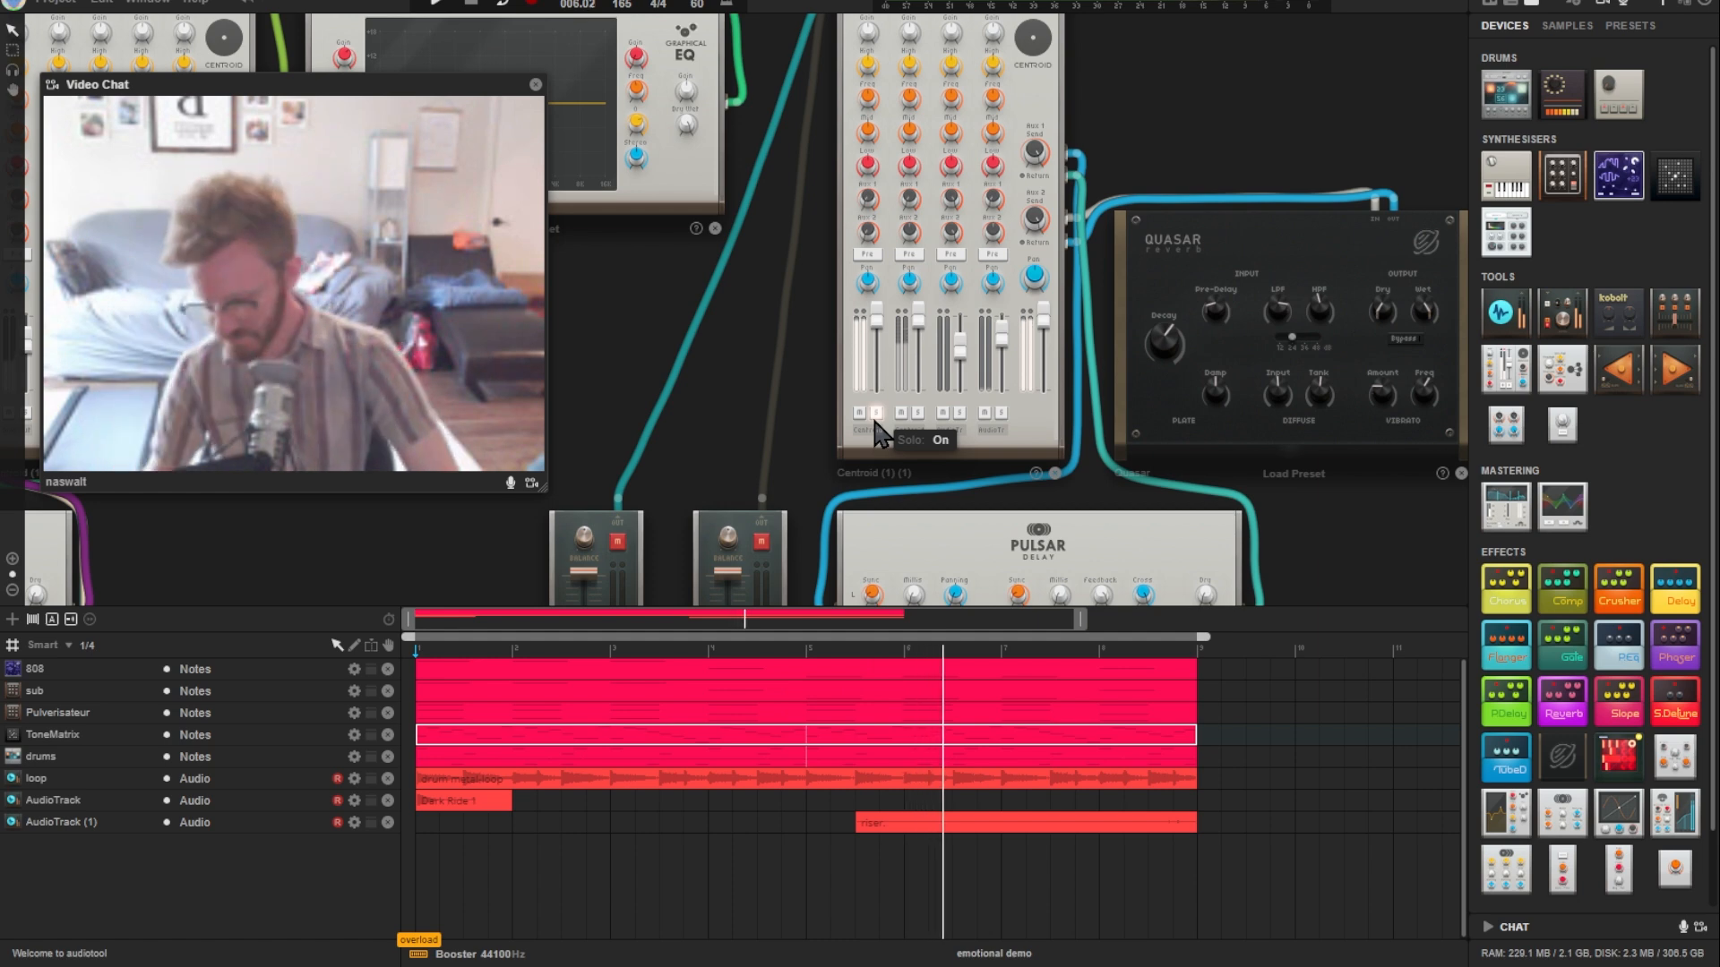
Step: Examine the sub bass notes and the looped ToneMatrix notes, and play back the arrangement
left_click(783, 725)
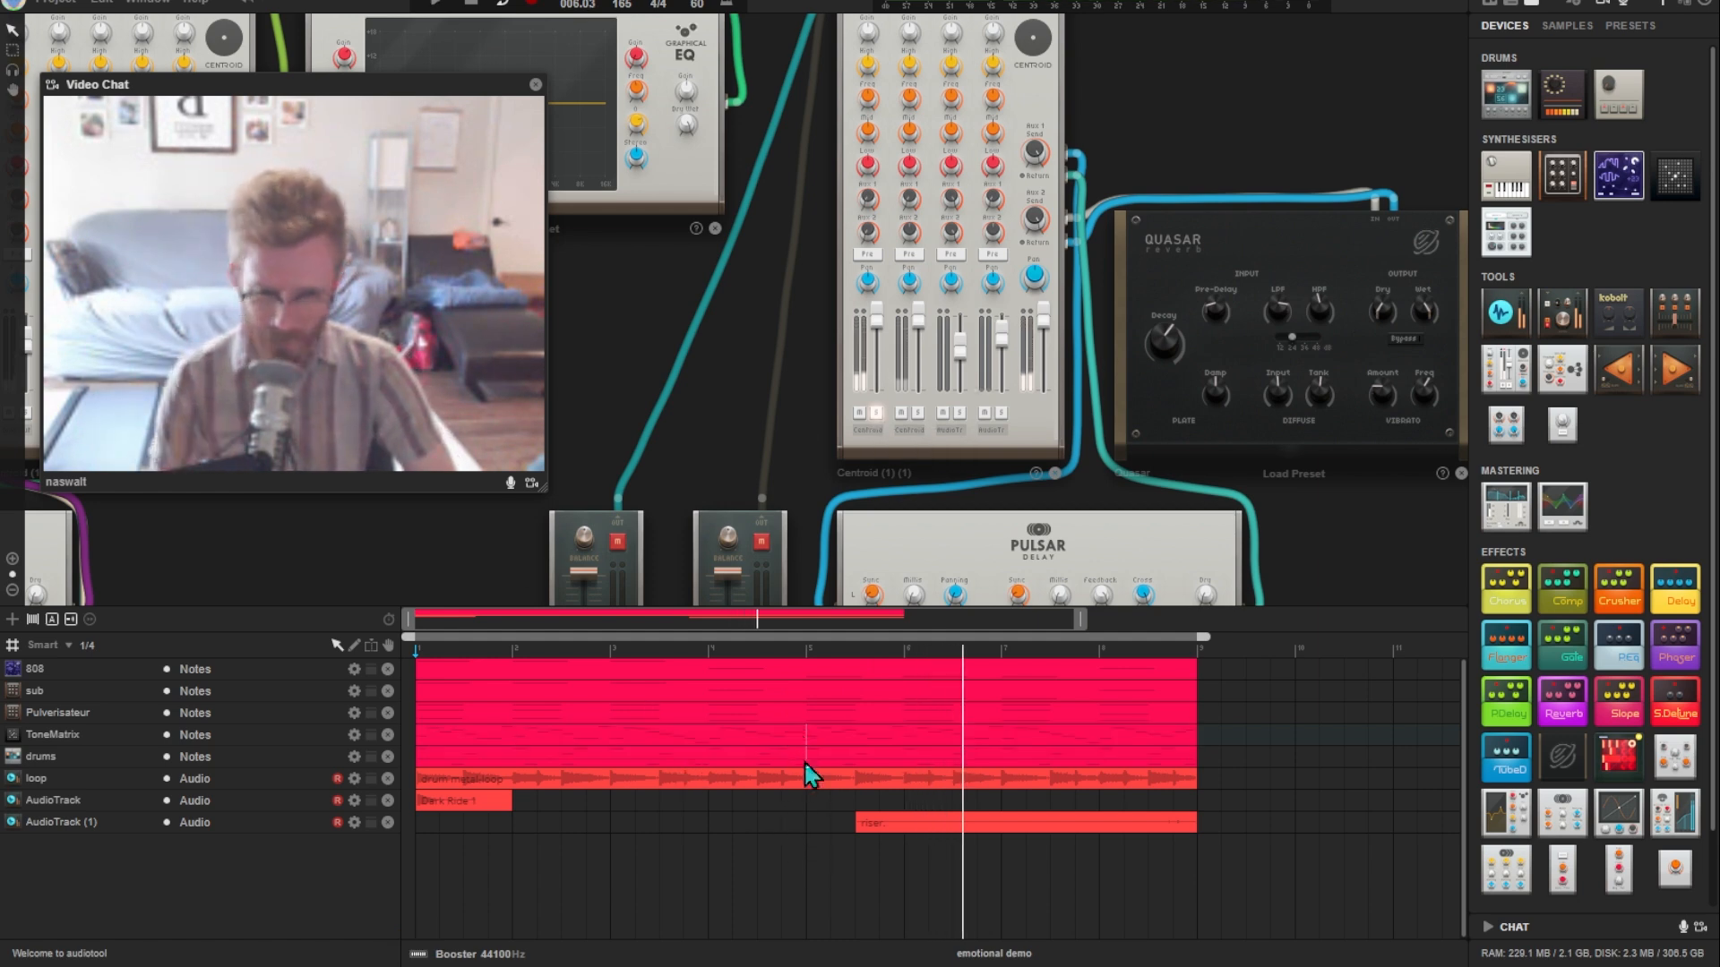
double_click(799, 687)
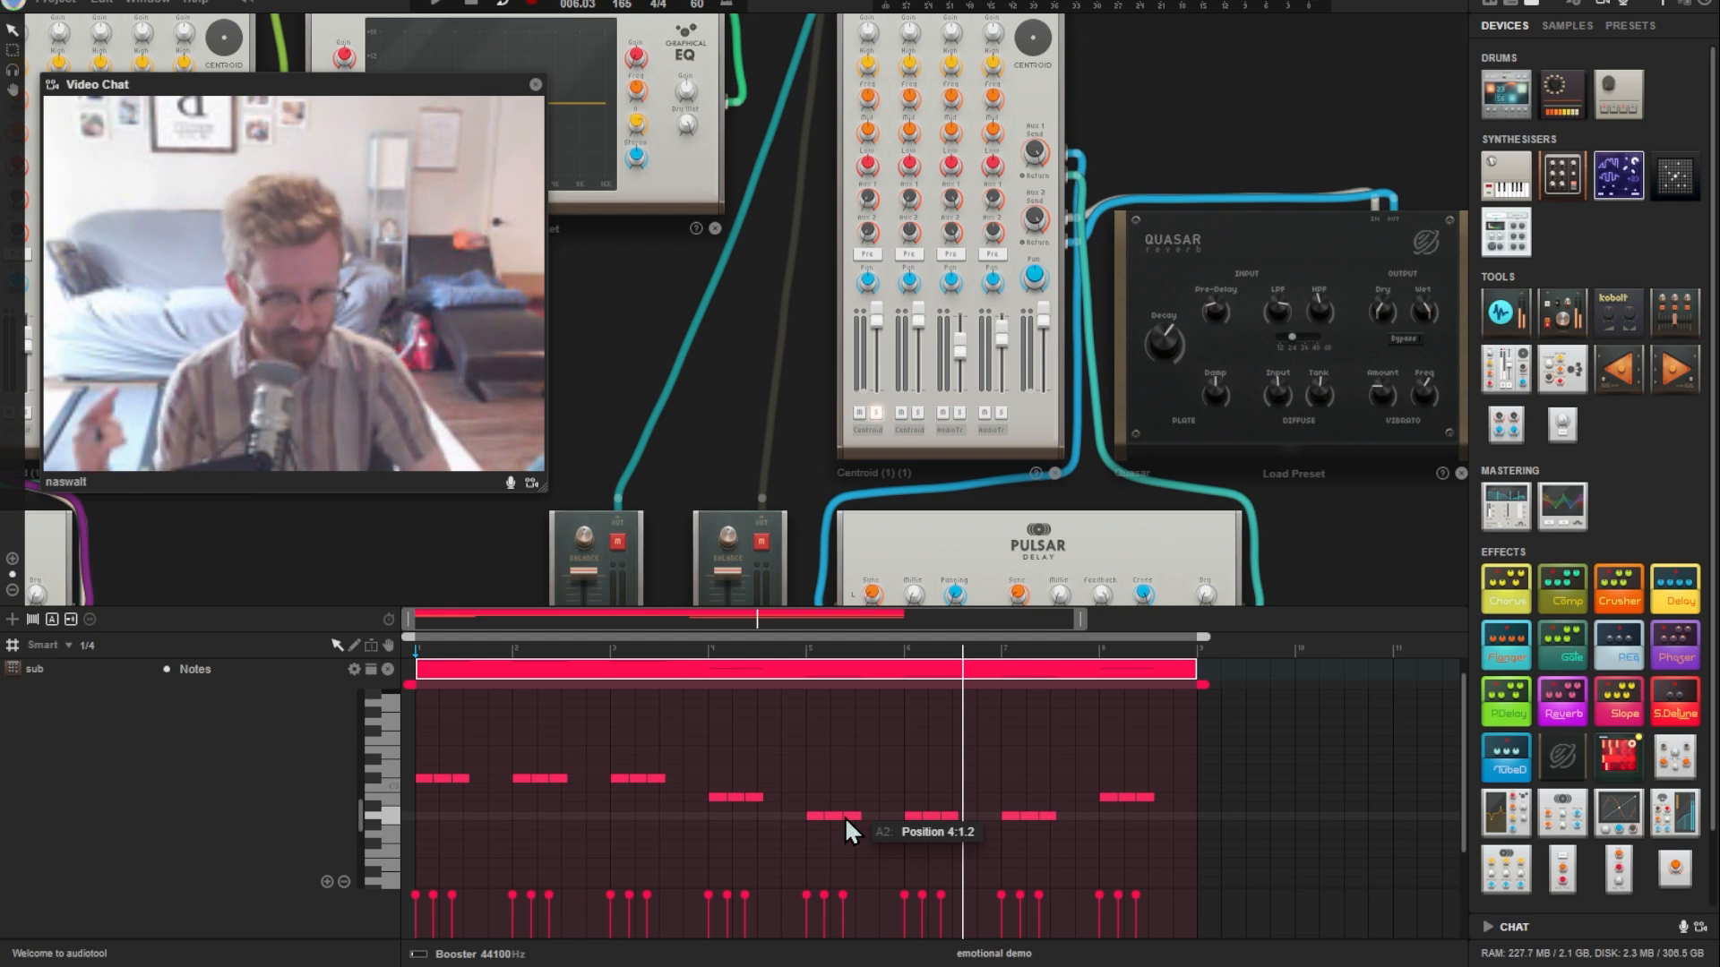
double_click(903, 674)
key("space")
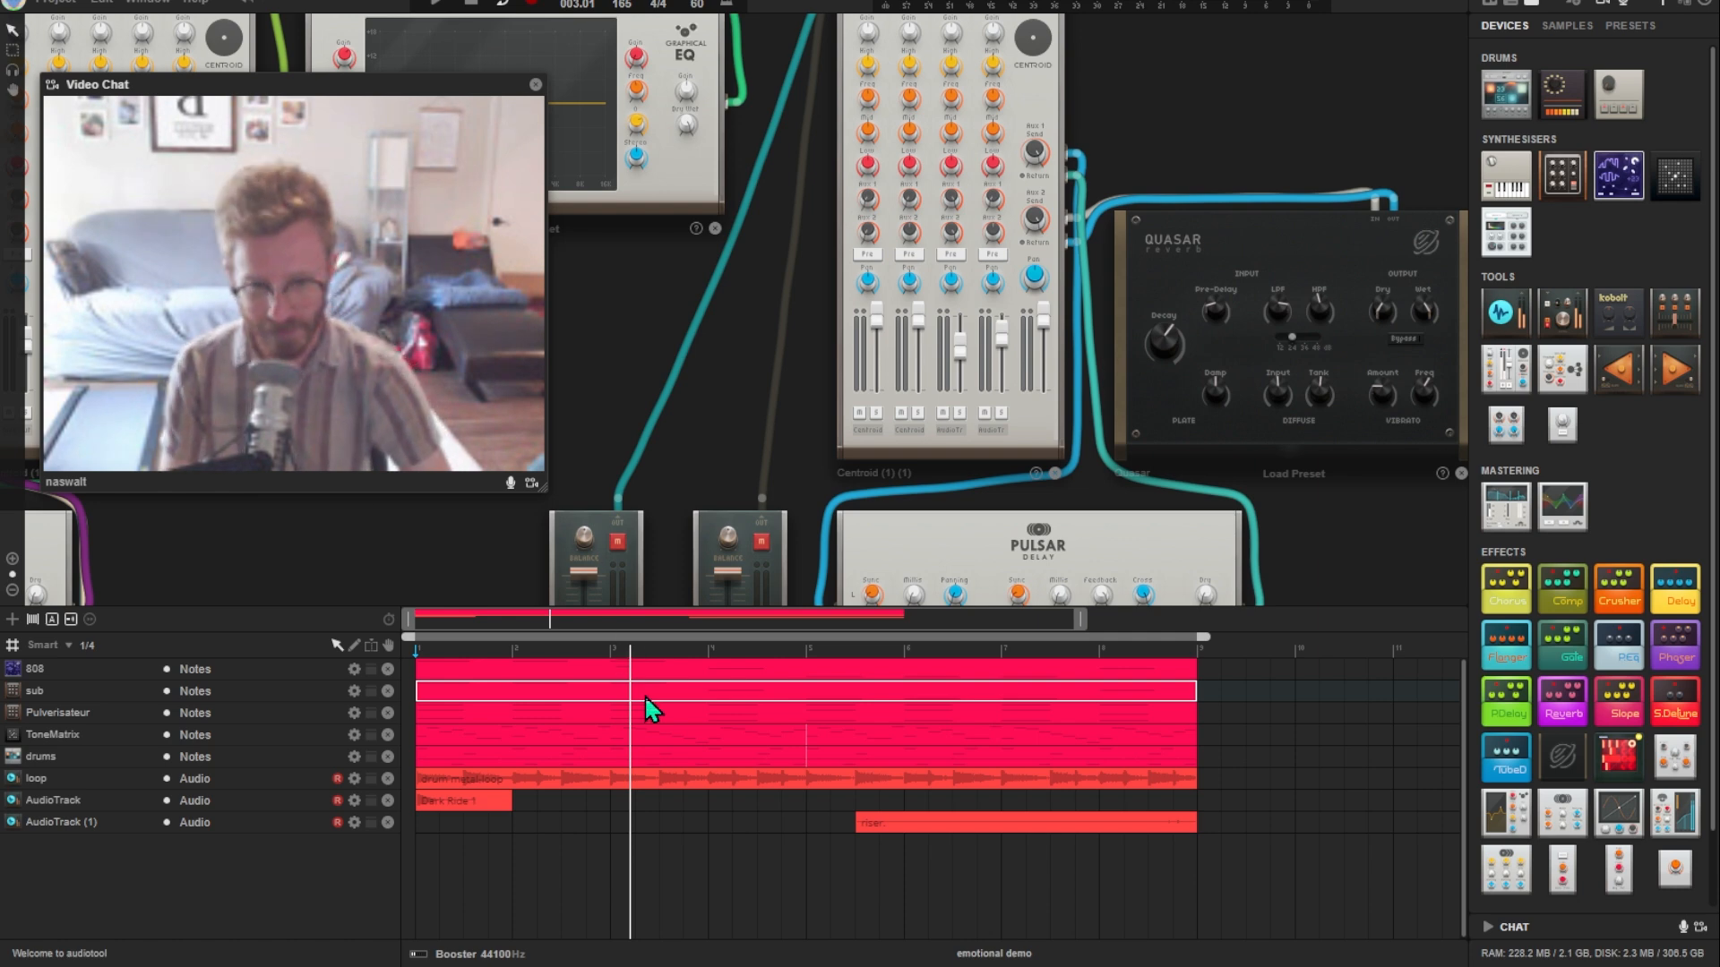
double_click(652, 730)
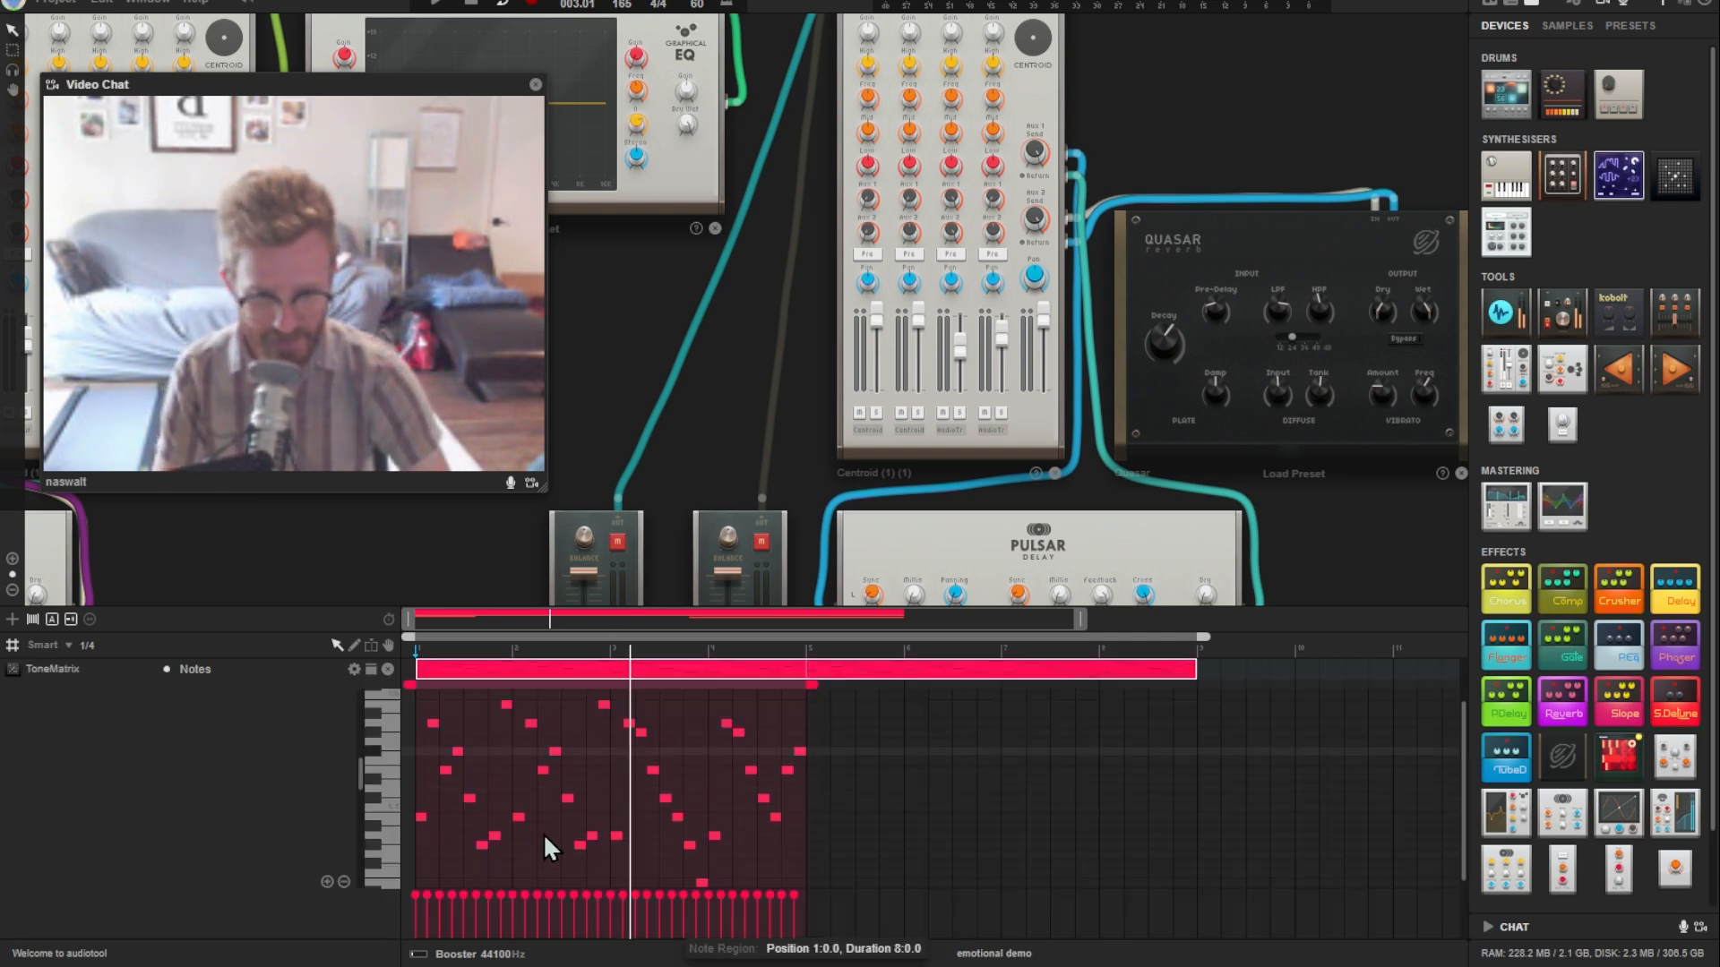
double_click(816, 669)
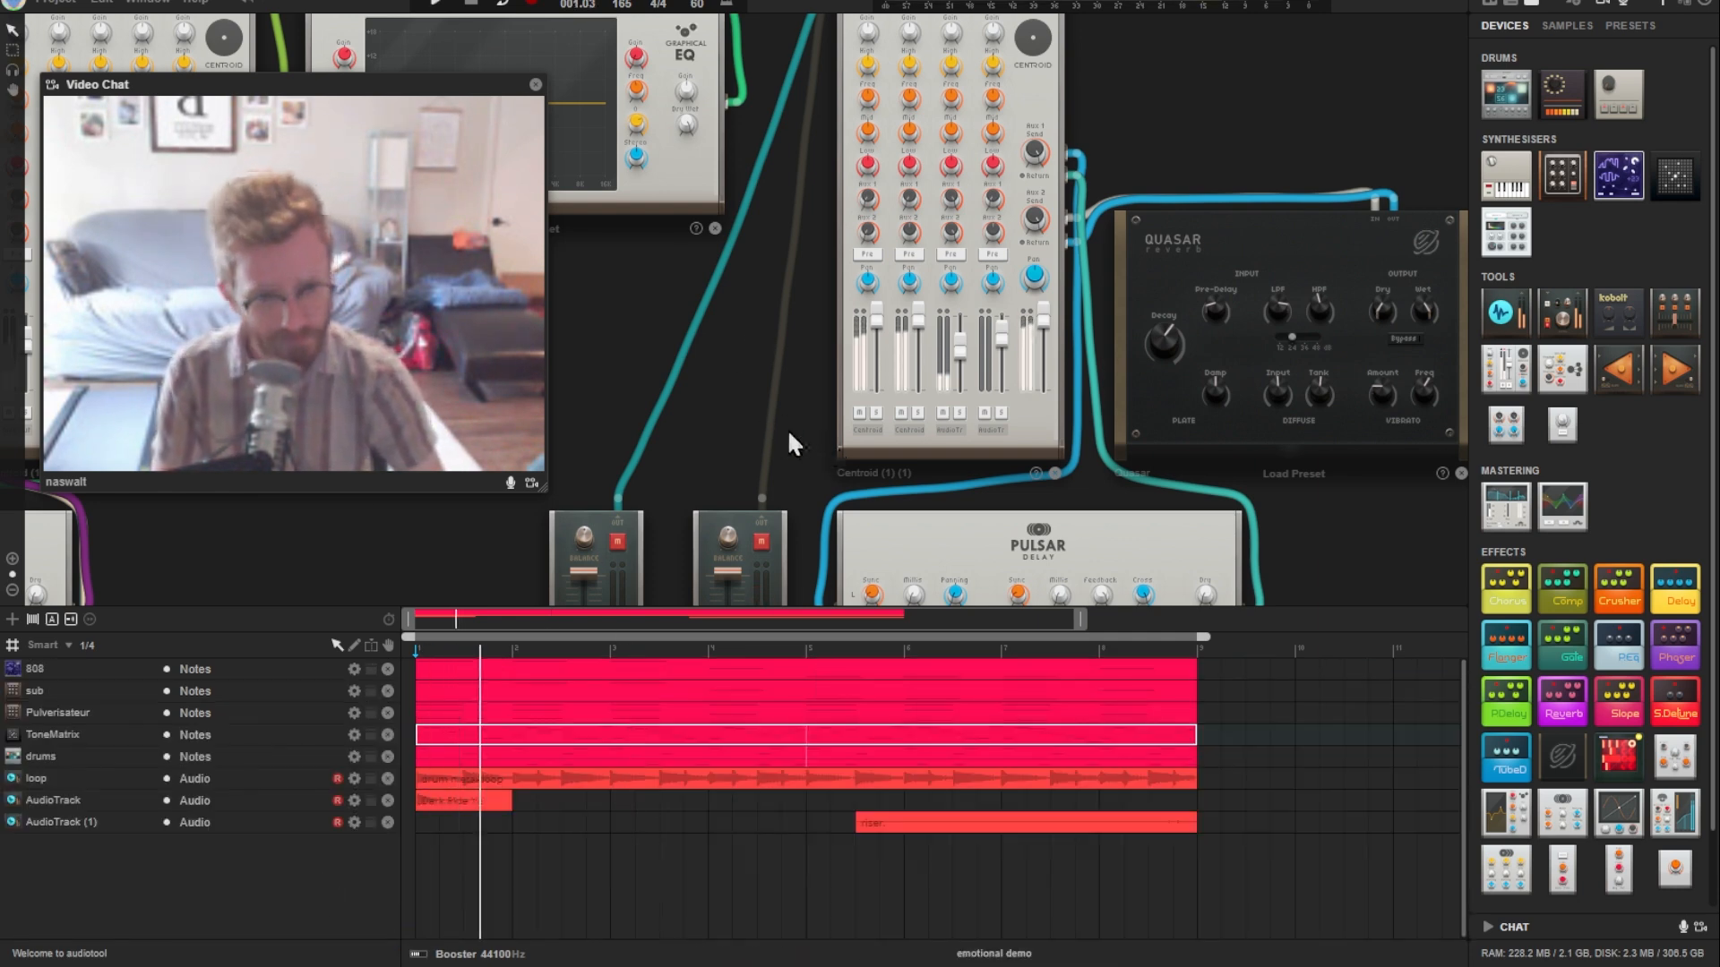
Step: Lower the three sub bass notes of the third bar to B2 and return to the arrangement
scroll(679, 323, "down", 1)
left_click_drag(681, 325, 813, 358)
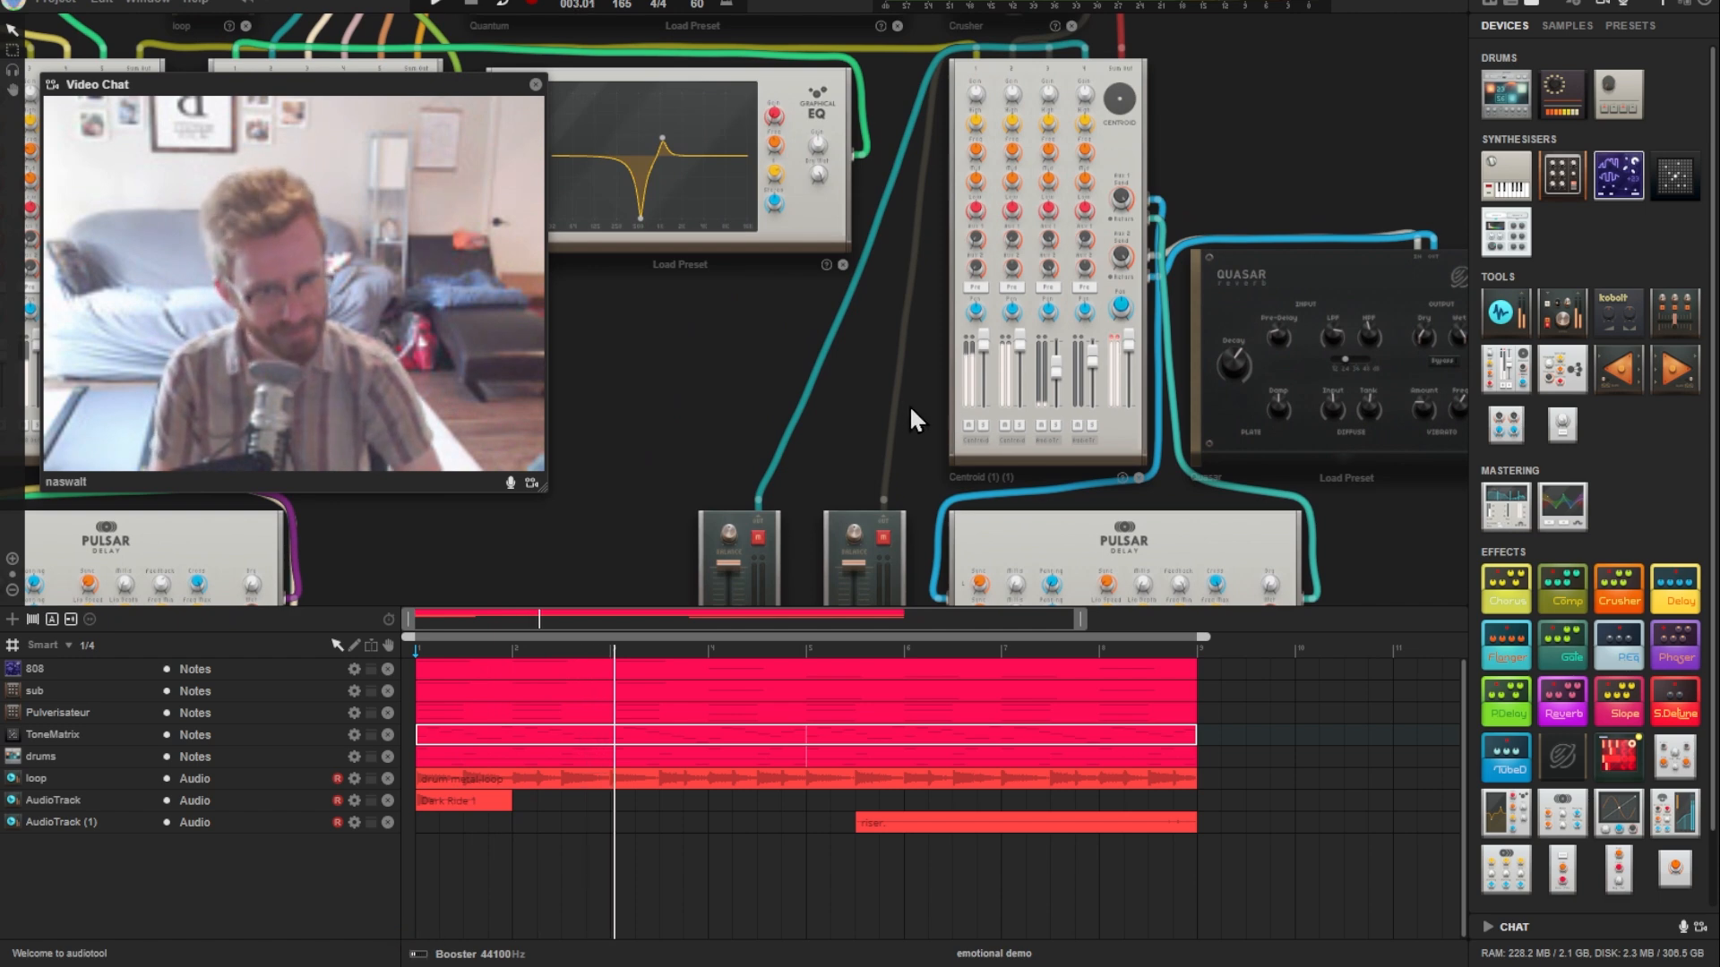
left_click_drag(1315, 122, 1314, 281)
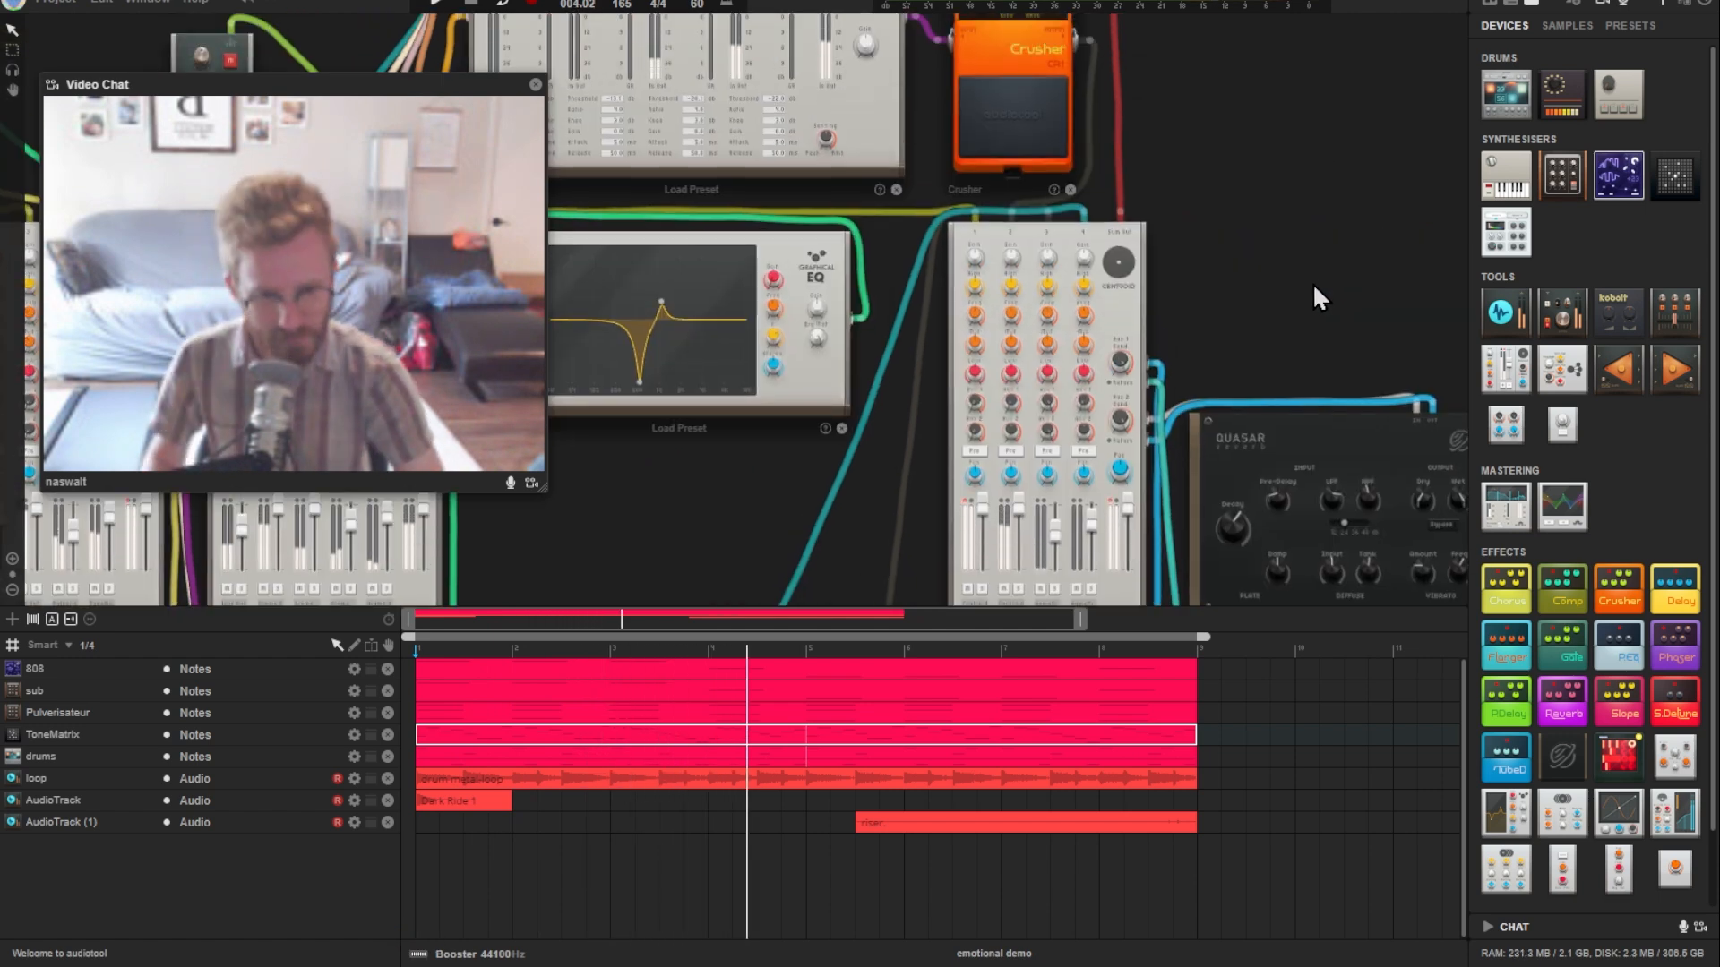
left_click(794, 695)
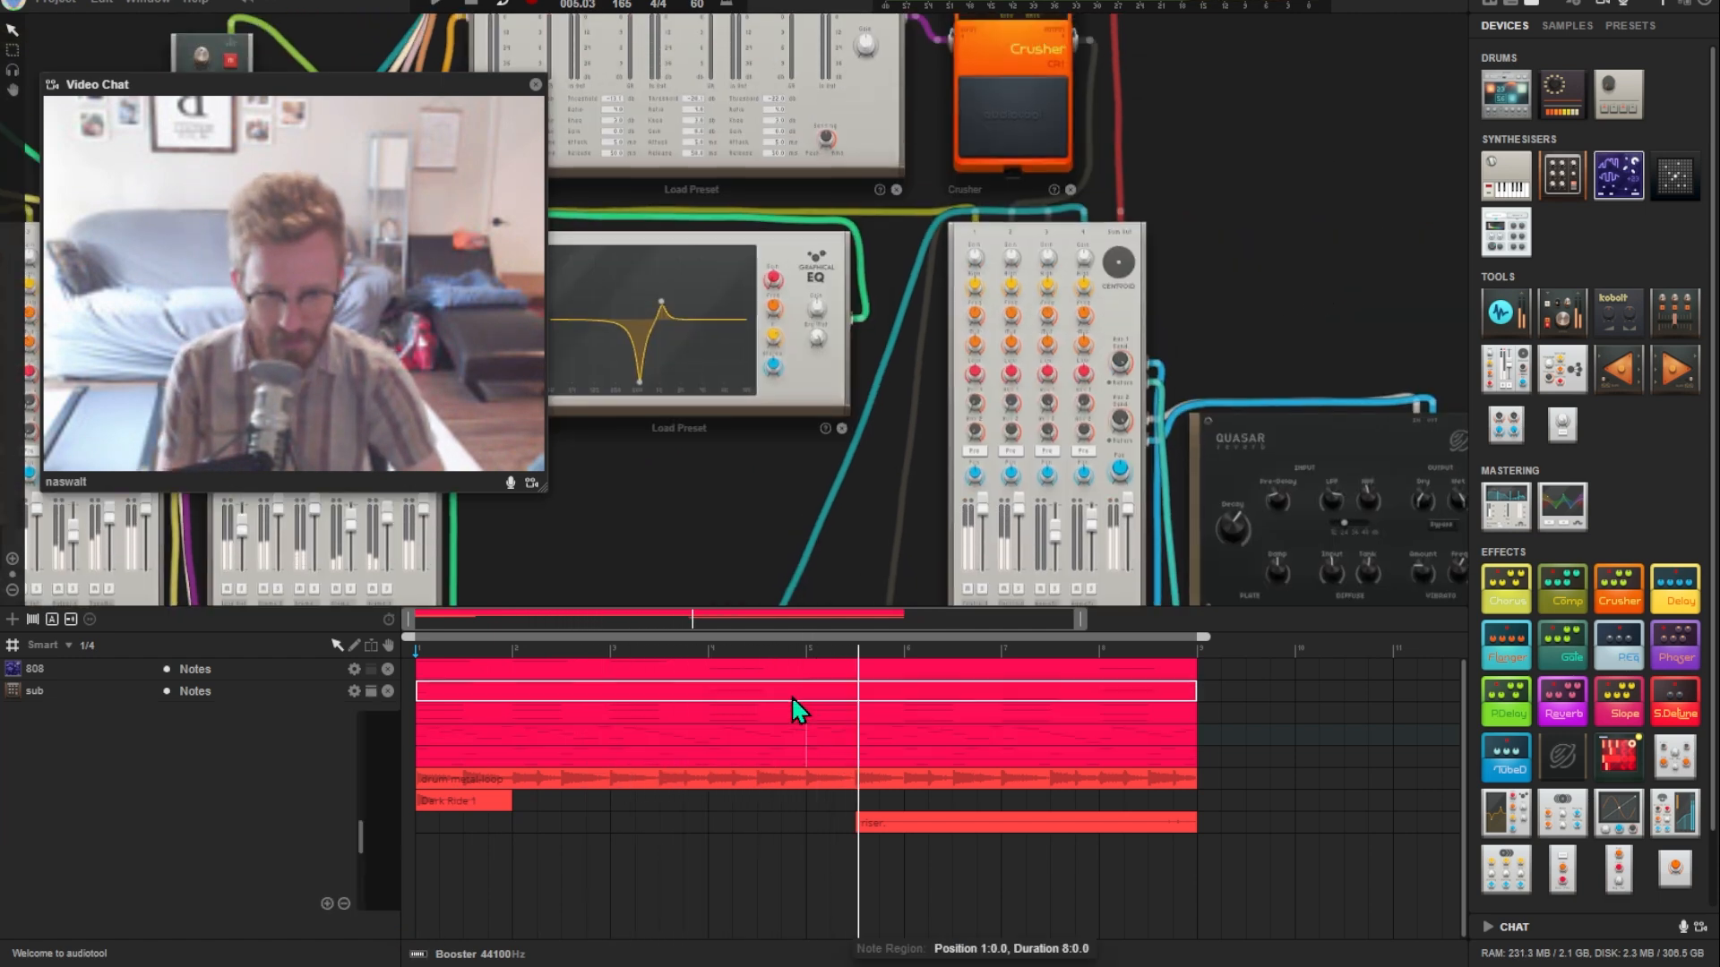
double_click(792, 695)
left_click_drag(598, 750, 620, 794)
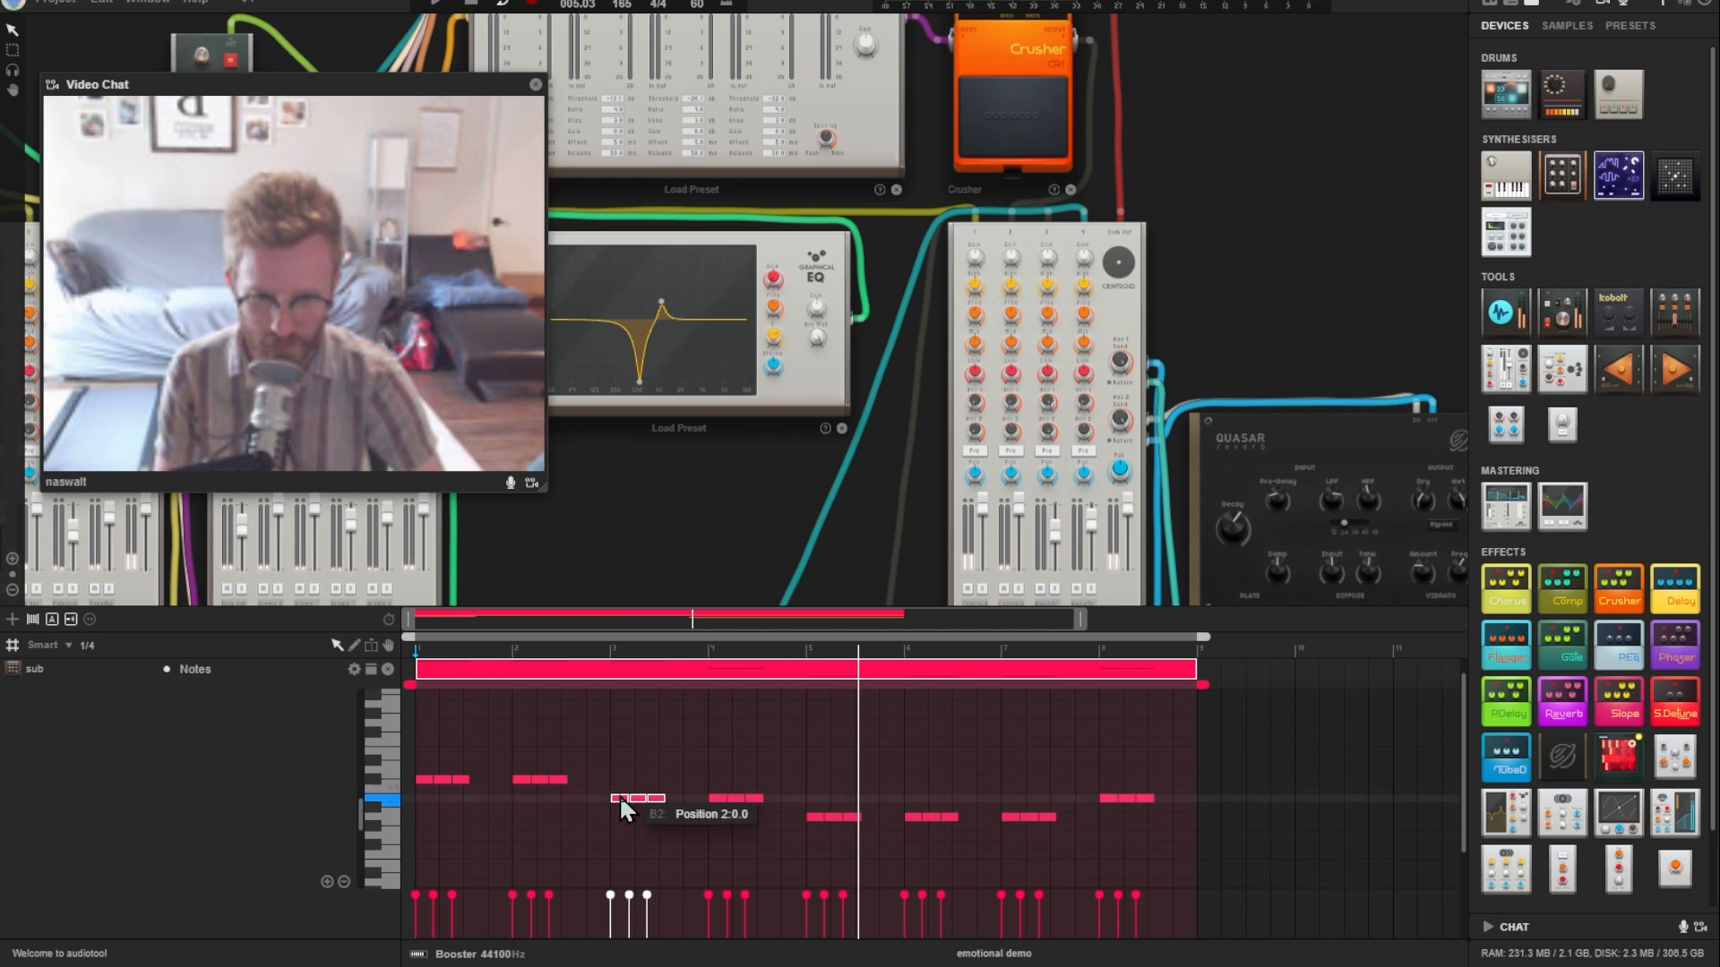
double_click(648, 669)
left_click(636, 690)
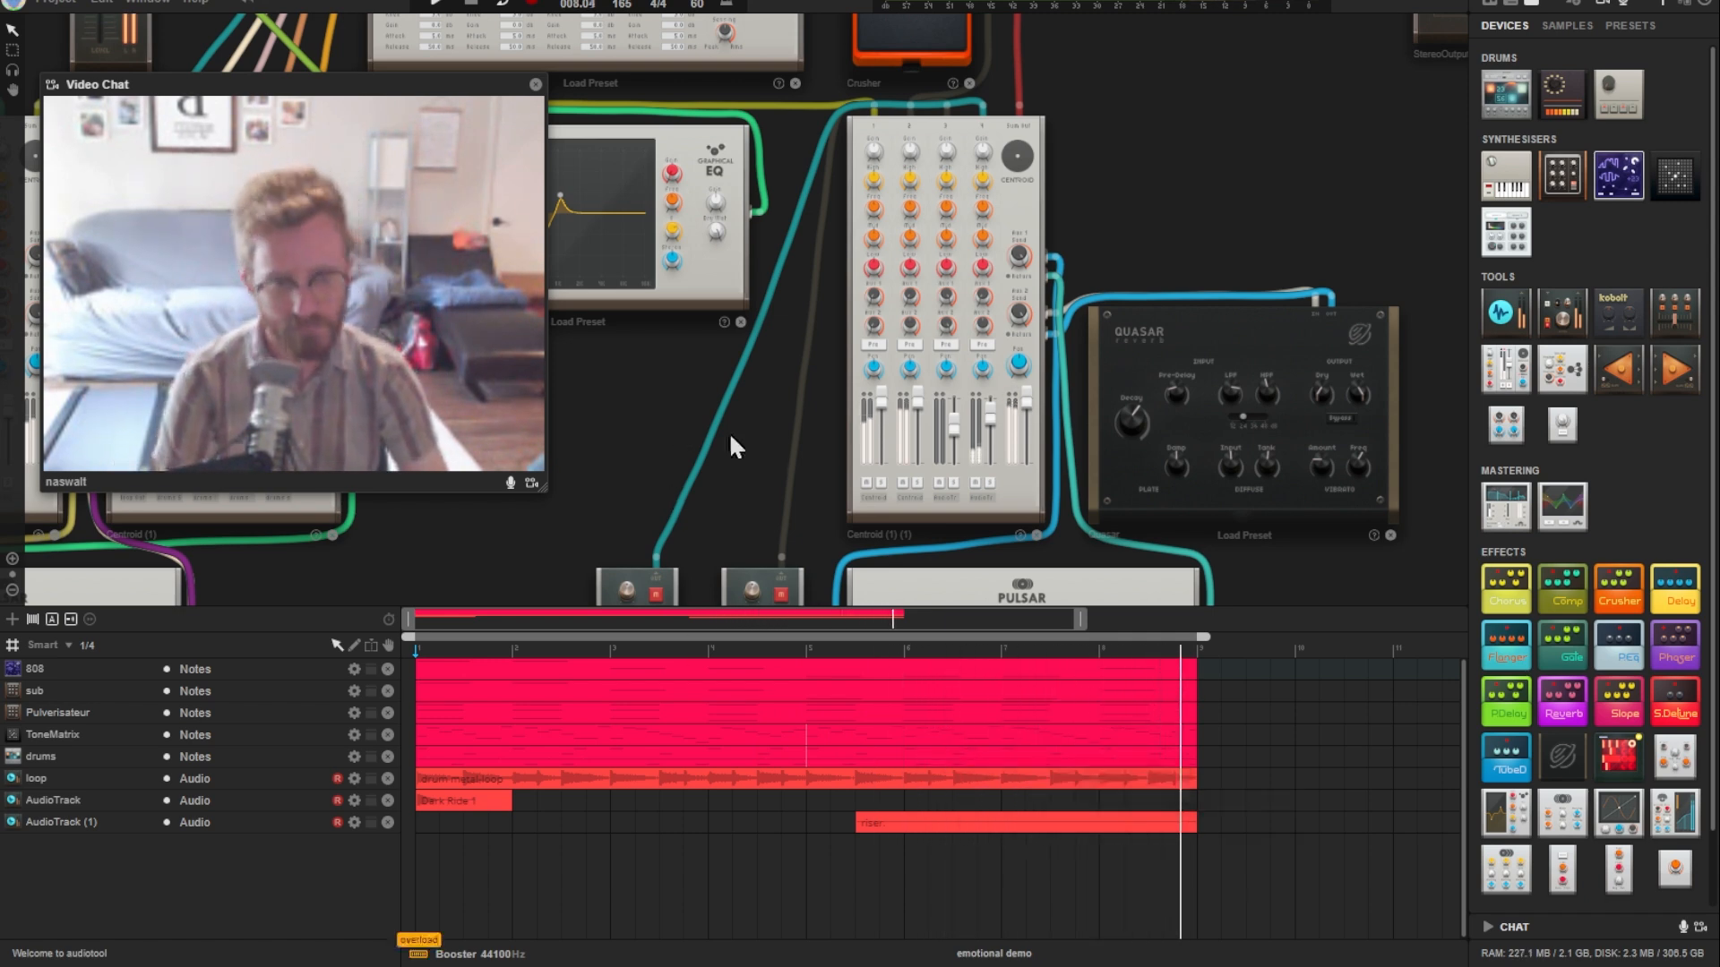
left_click_drag(729, 431, 1233, 548)
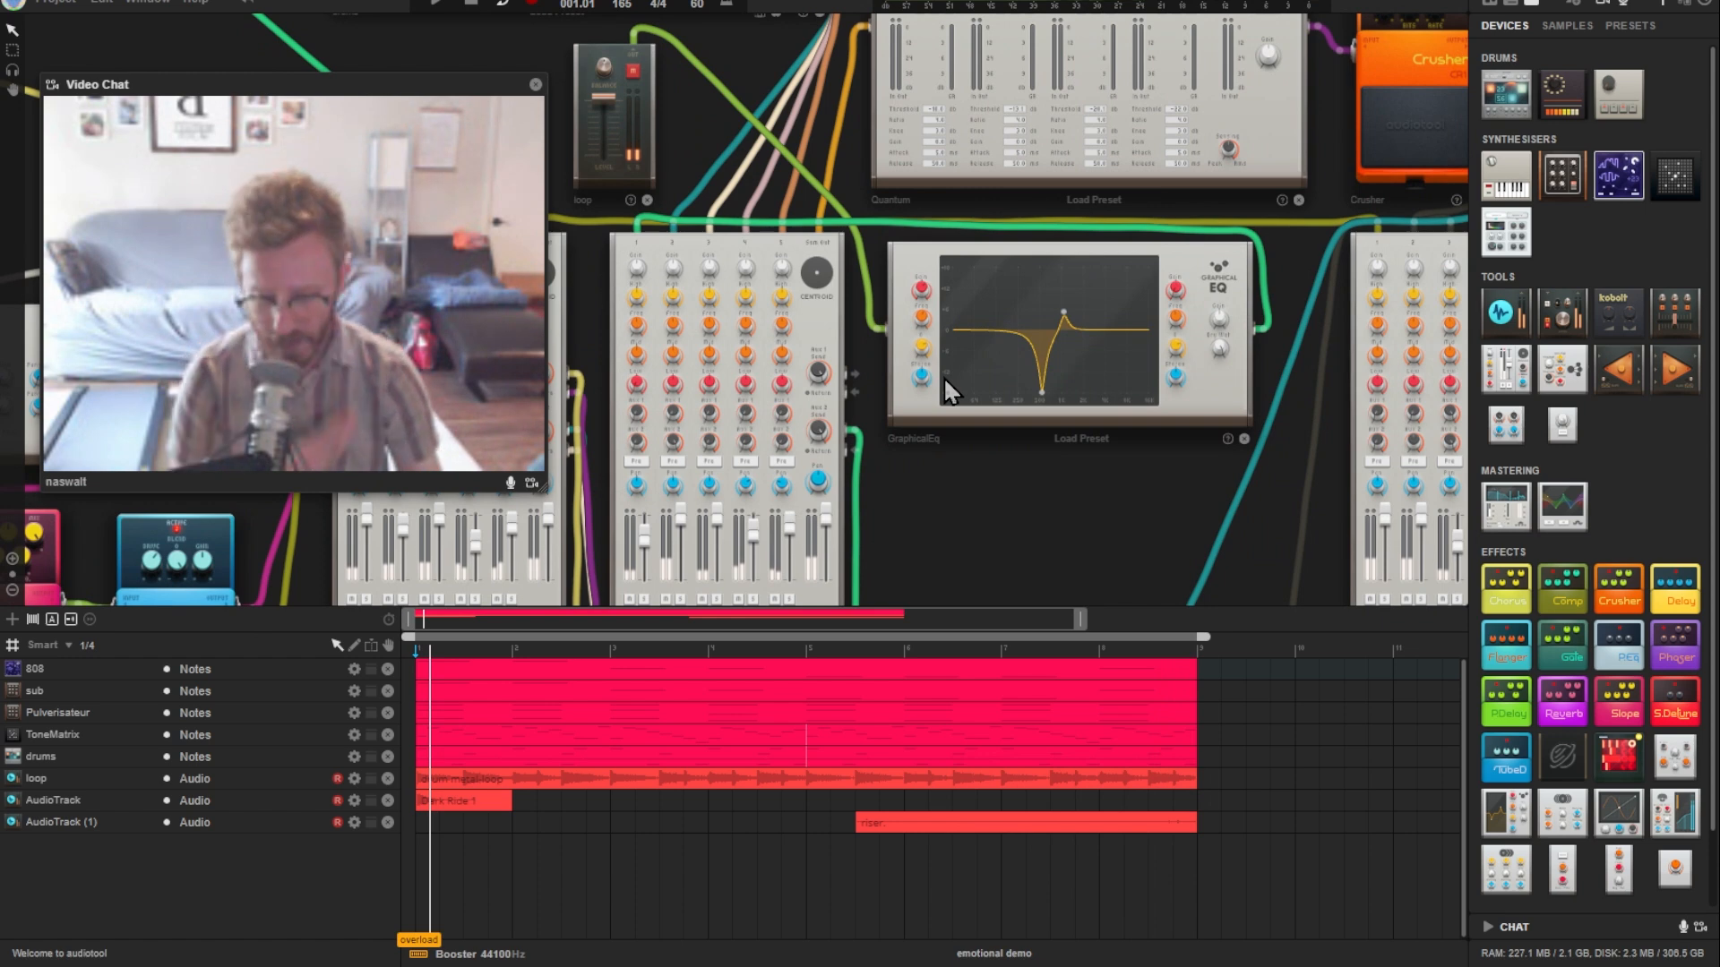